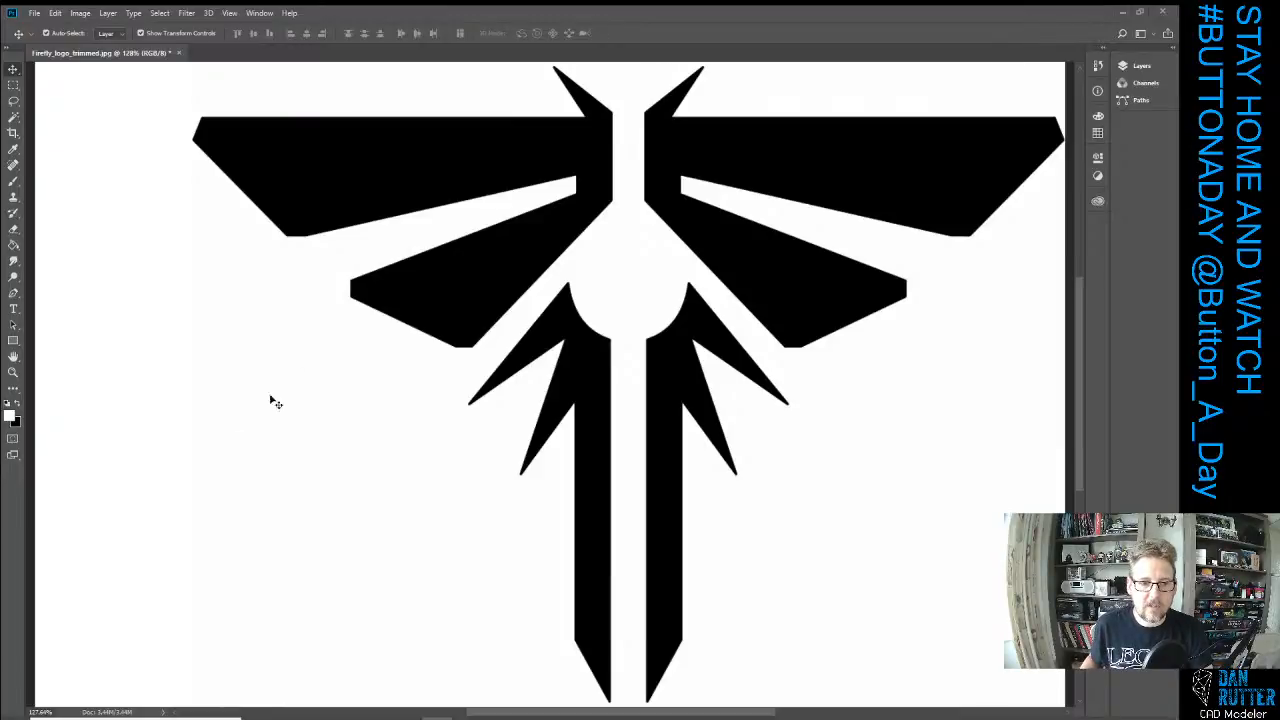
Start cropping the logo image by pulling the crop's left edge in close to the left wingtip.
scroll(296, 327, down, 1)
scroll(296, 327, up, 1)
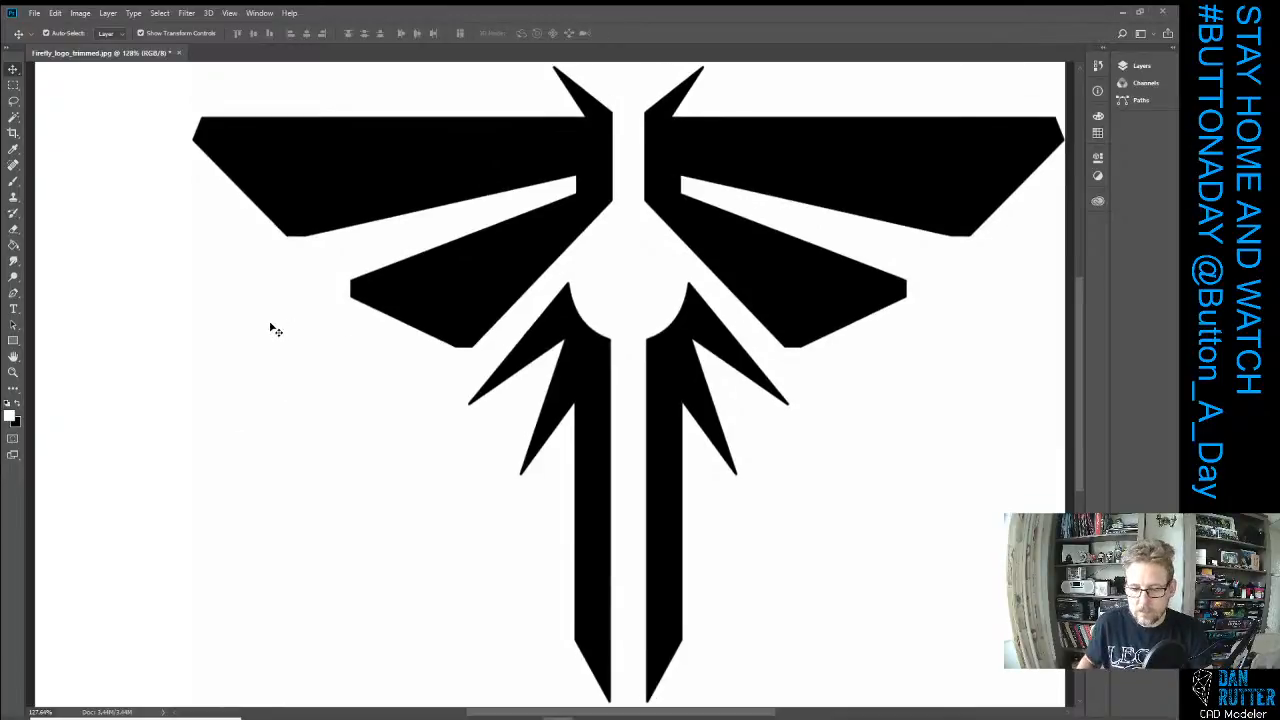
key(ctrl+1)
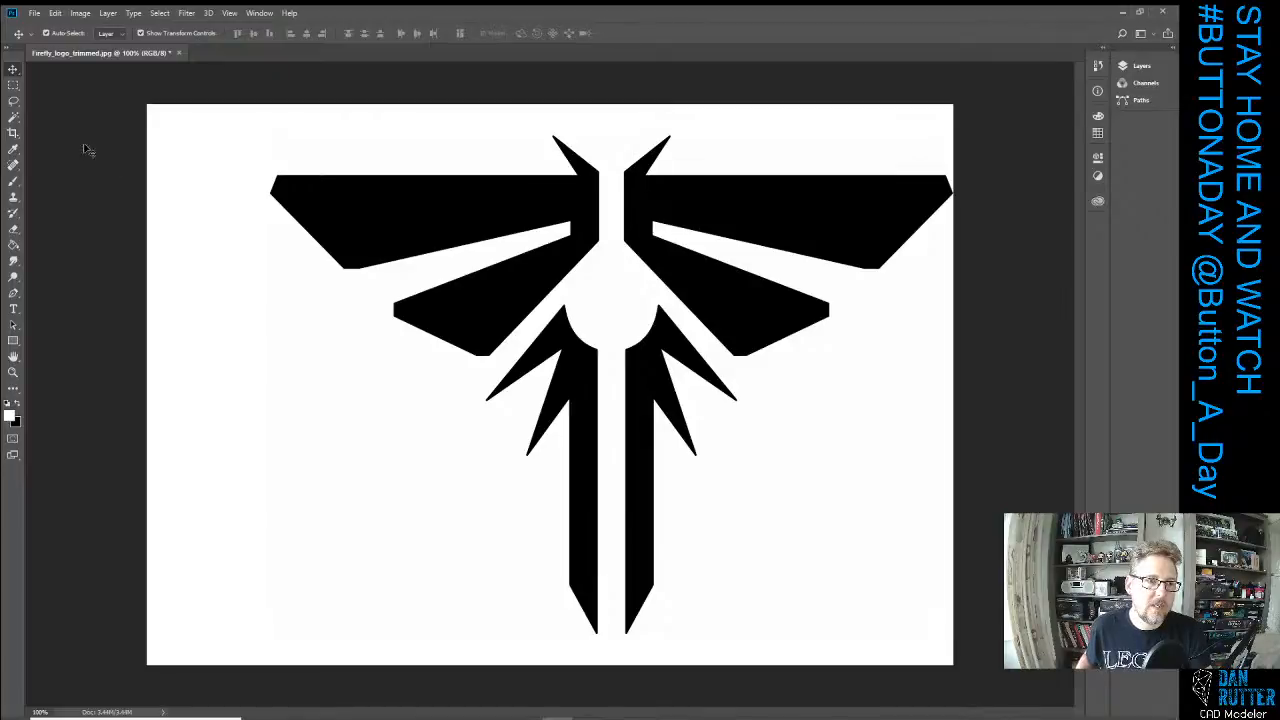
click(13, 133)
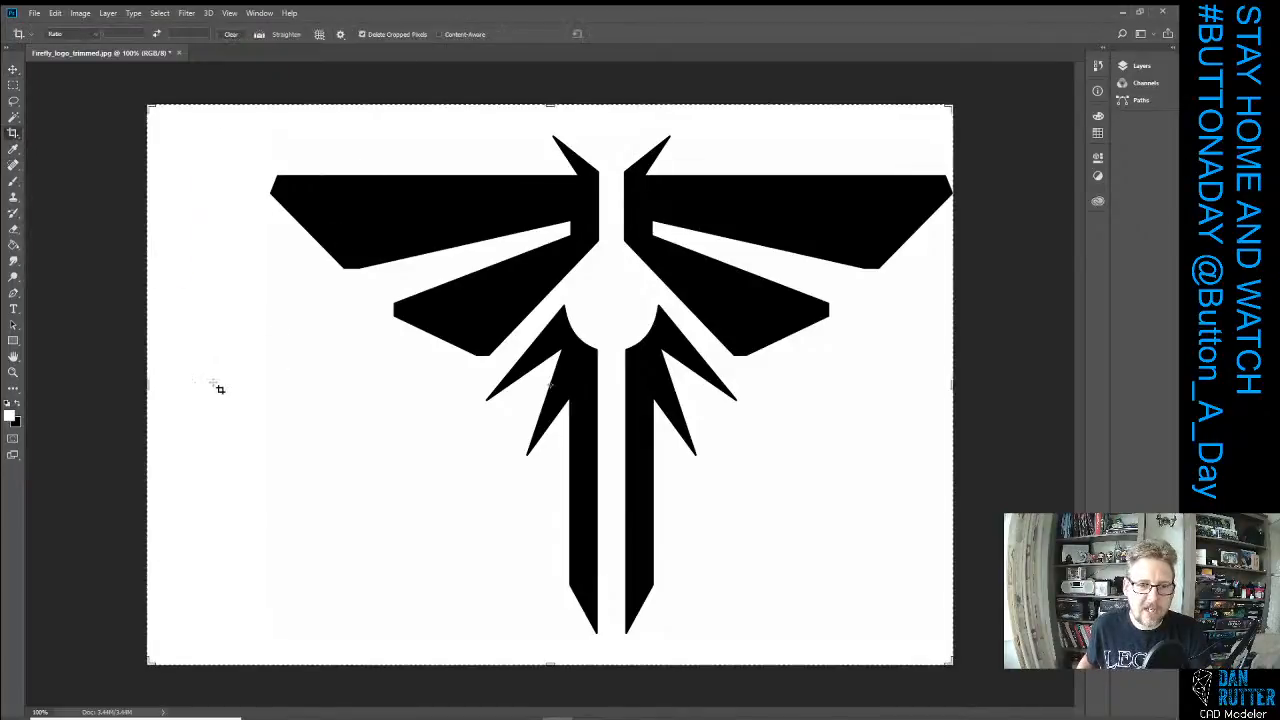
drag(150, 385, 209, 199)
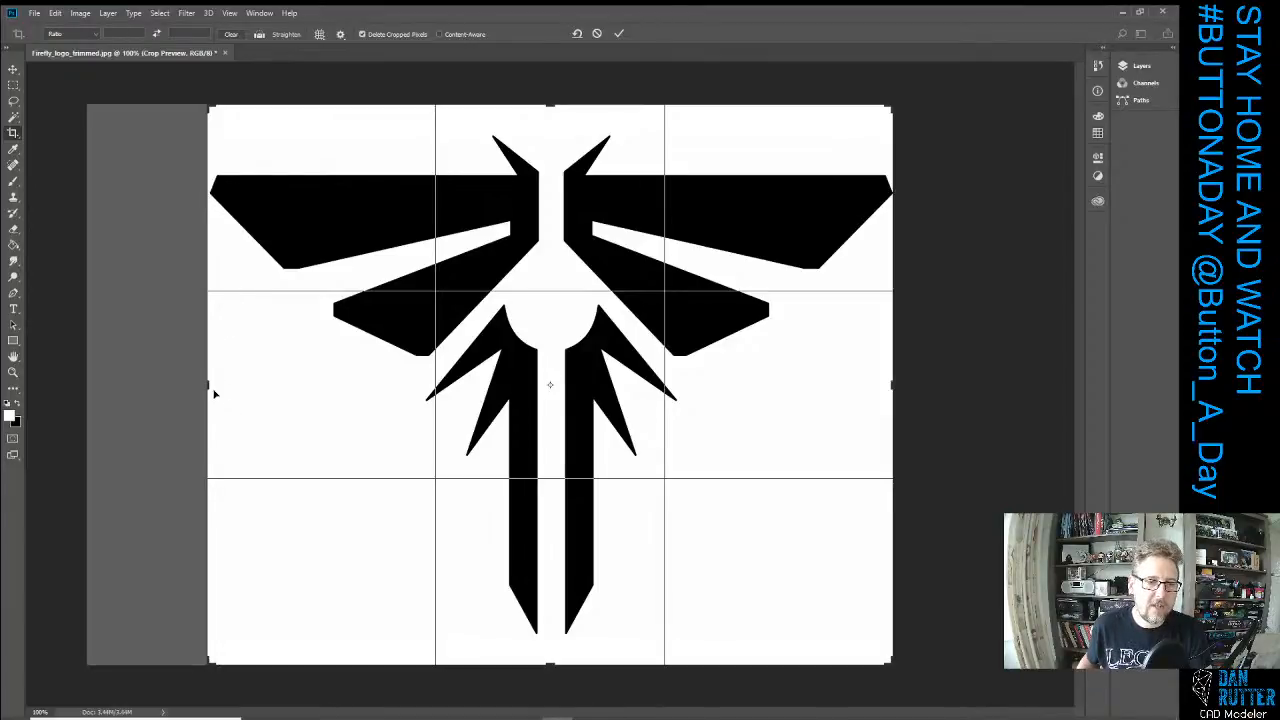
drag(206, 385, 208, 376)
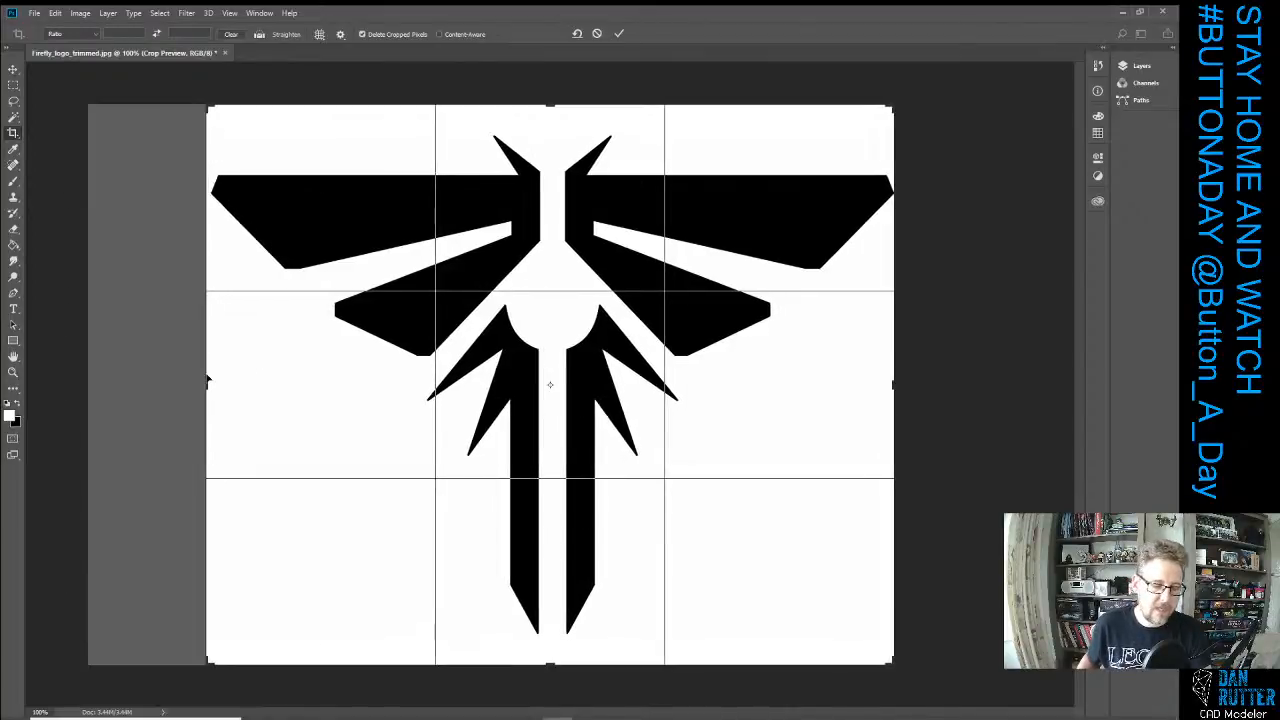
Fine-tune the crop's left edge so it sits exactly against the tip of the left wing.
key(ctrl+plus)
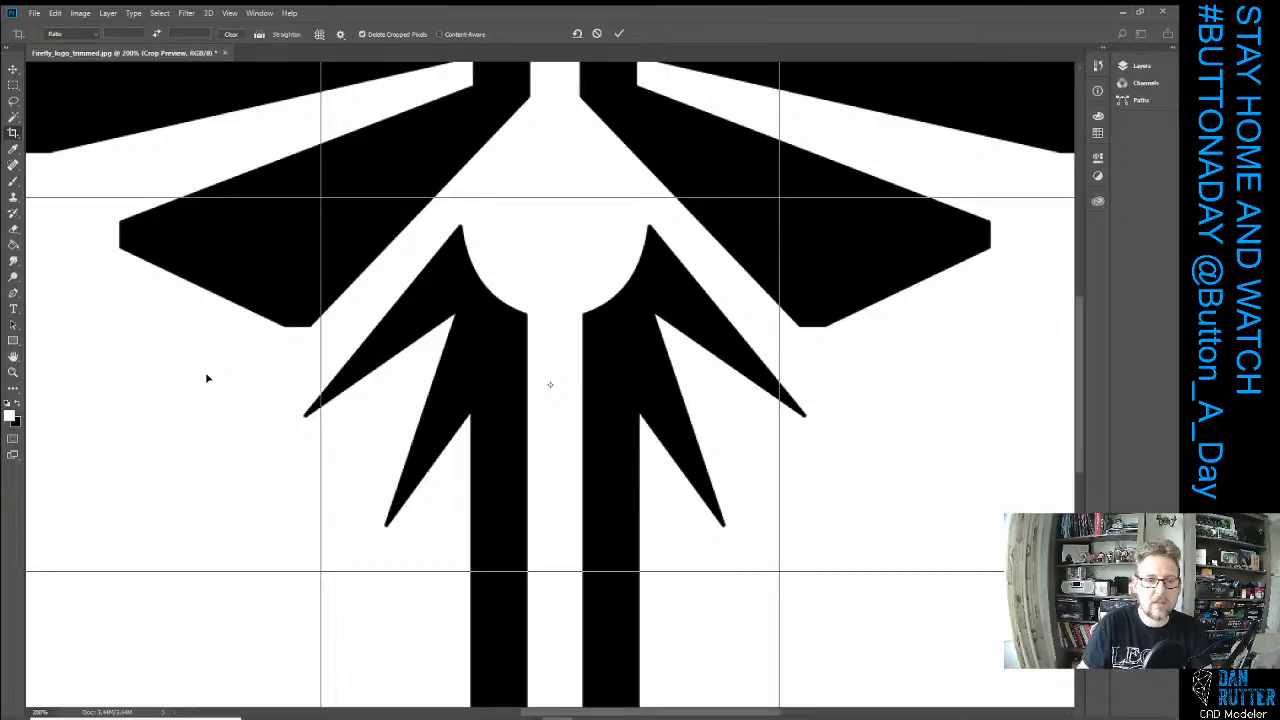
scroll(737, 501, down, 1)
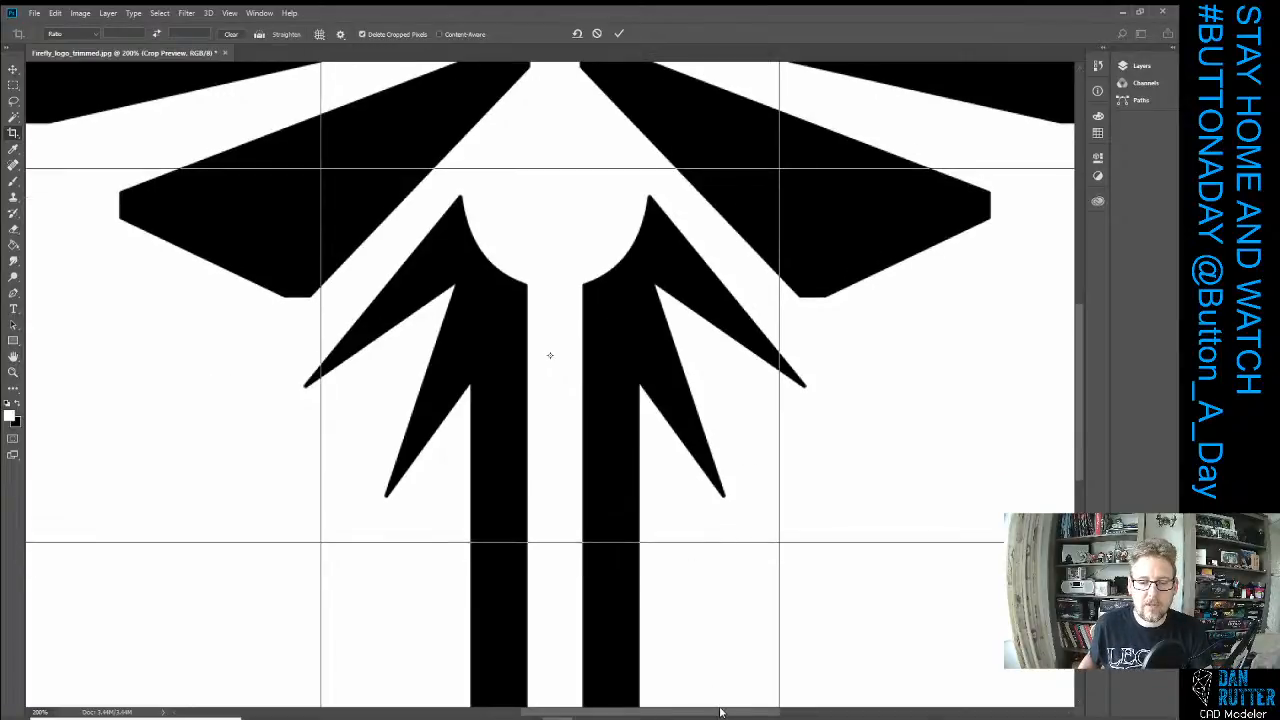
drag(722, 716, 598, 715)
scroll(548, 380, up, 1)
scroll(548, 380, up, 4)
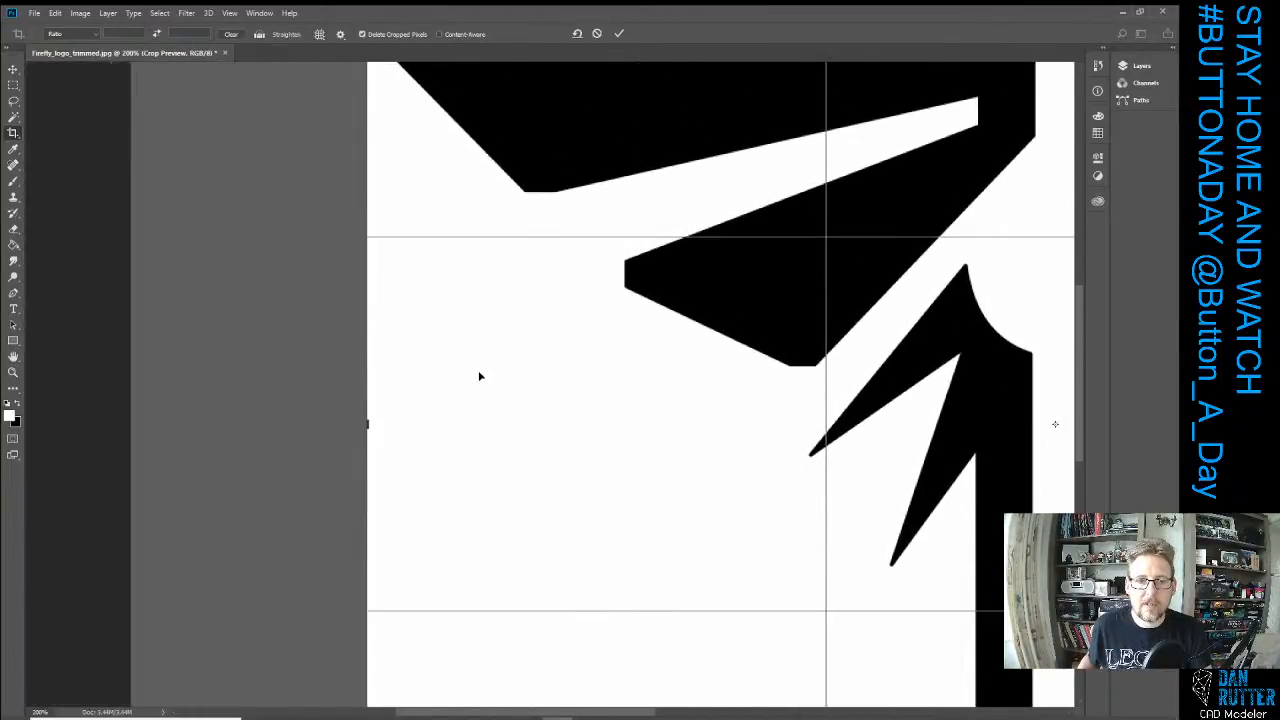
drag(369, 522, 373, 519)
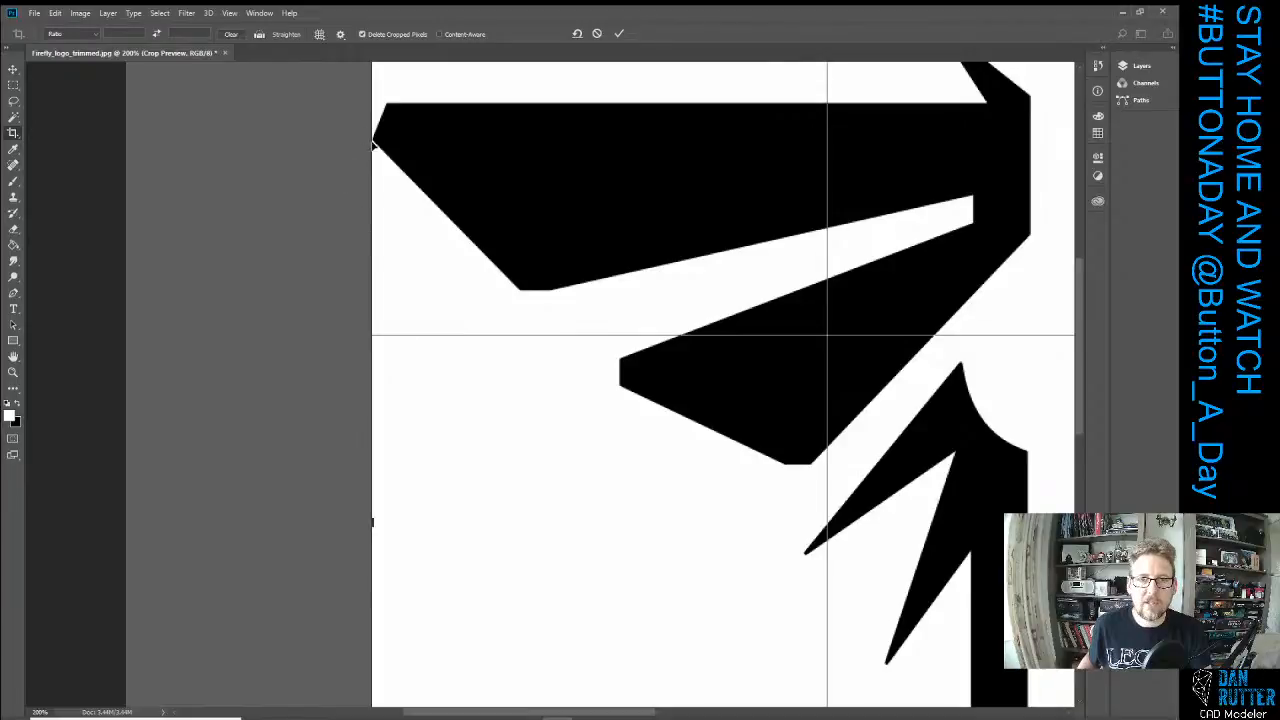
Lower the crop's upper edge to the tips of the firefly's antennae.
scroll(510, 290, up, 3)
scroll(505, 294, up, 3)
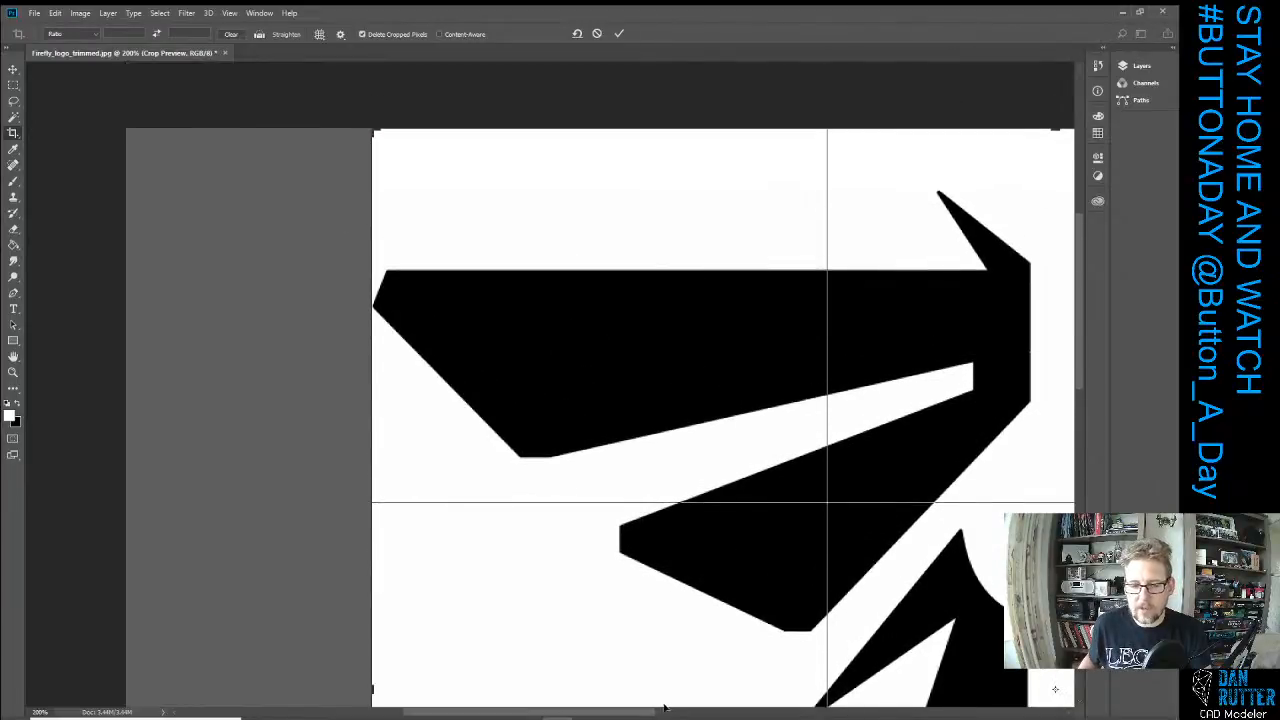
drag(633, 716, 700, 716)
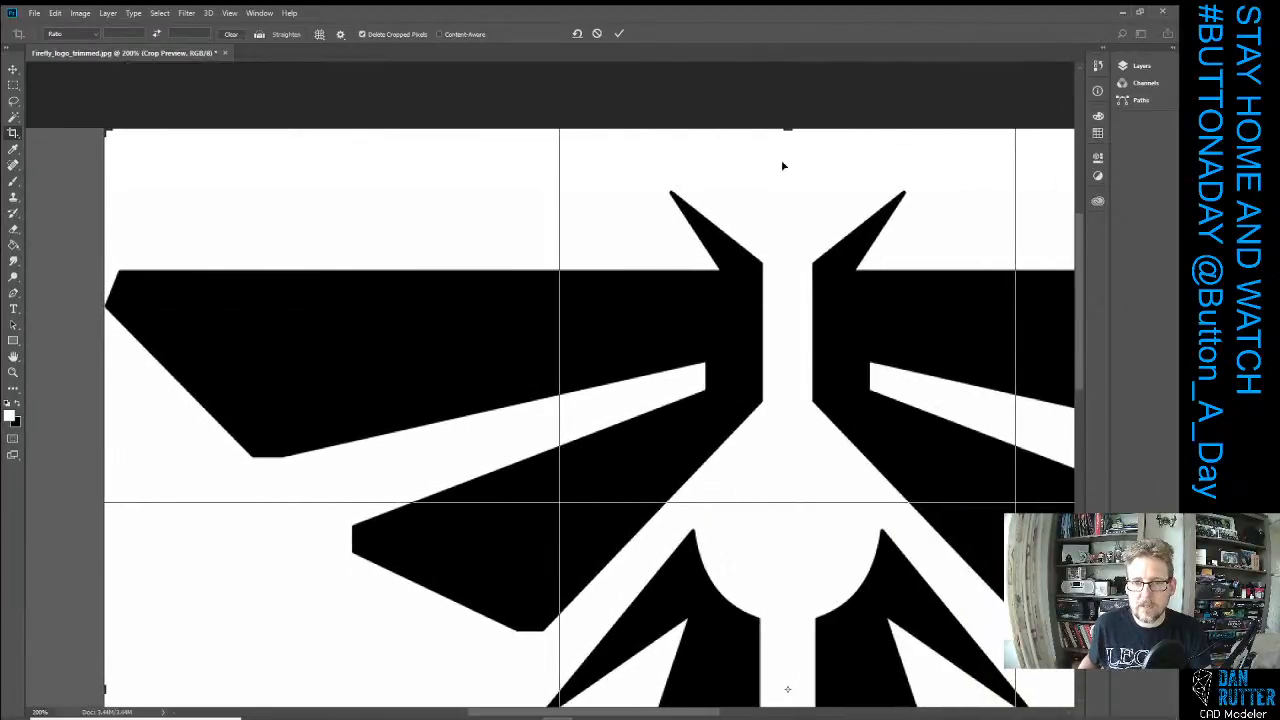
drag(788, 129, 788, 159)
Raise the crop's lower edge to the tips of the firefly's tail, check the right wingtip, and apply the crop.
scroll(771, 297, down, 4)
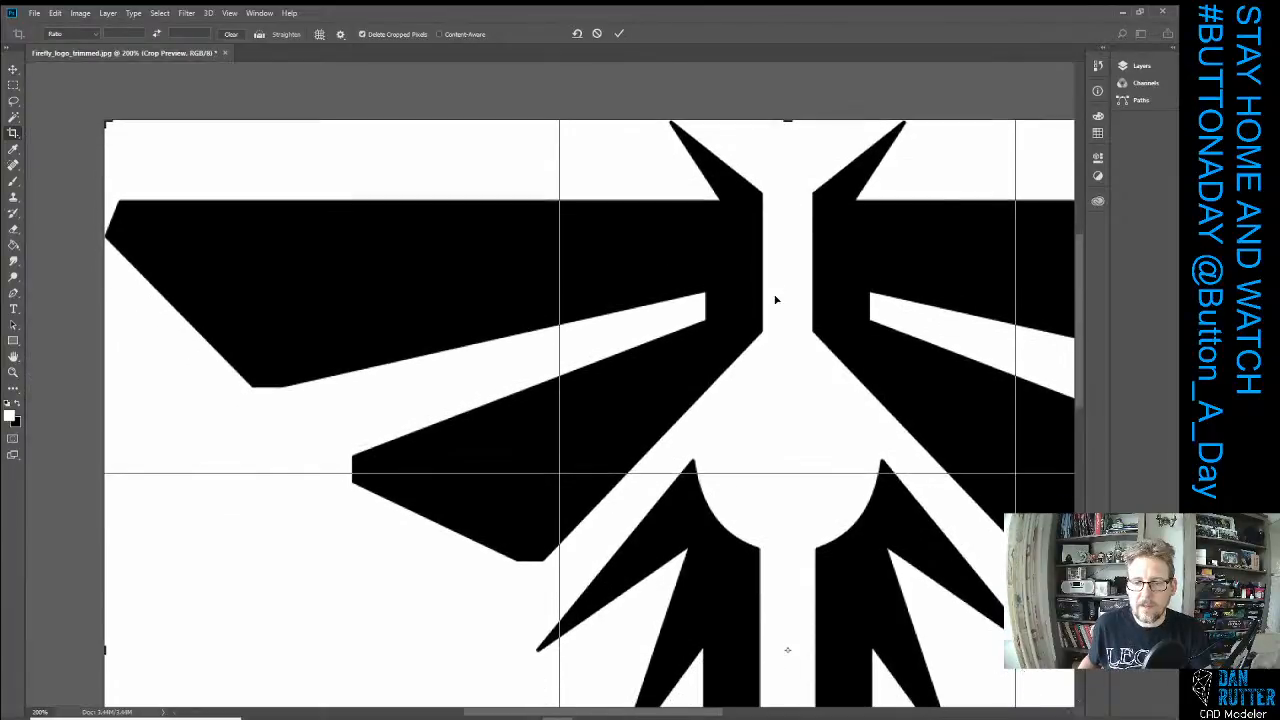
scroll(787, 591, down, 5)
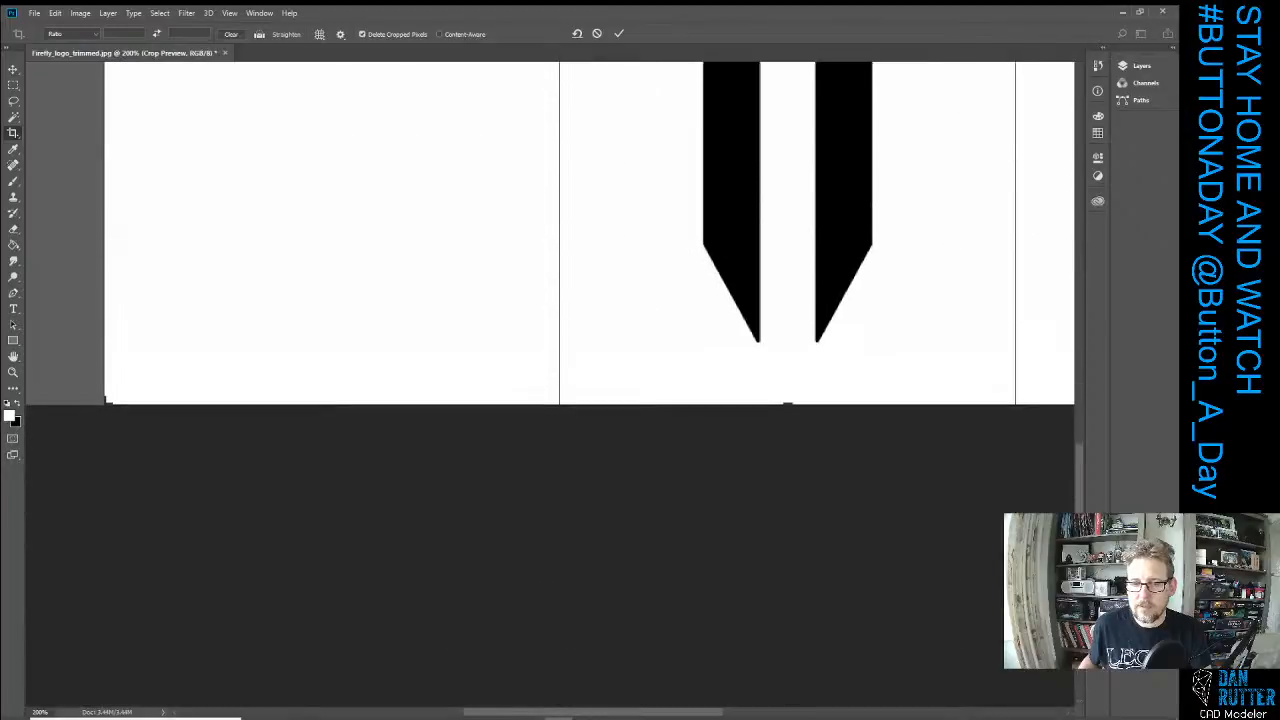
drag(788, 411, 790, 381)
drag(662, 712, 827, 712)
drag(1083, 510, 1064, 320)
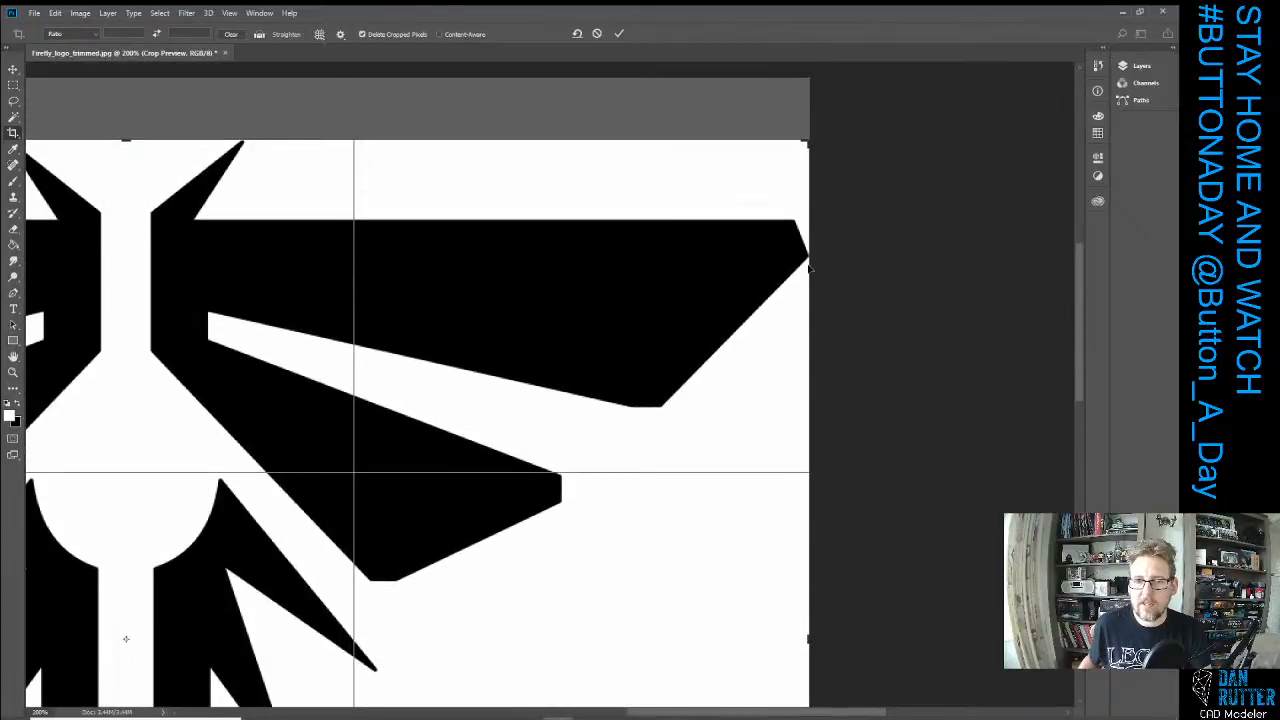
key(Return)
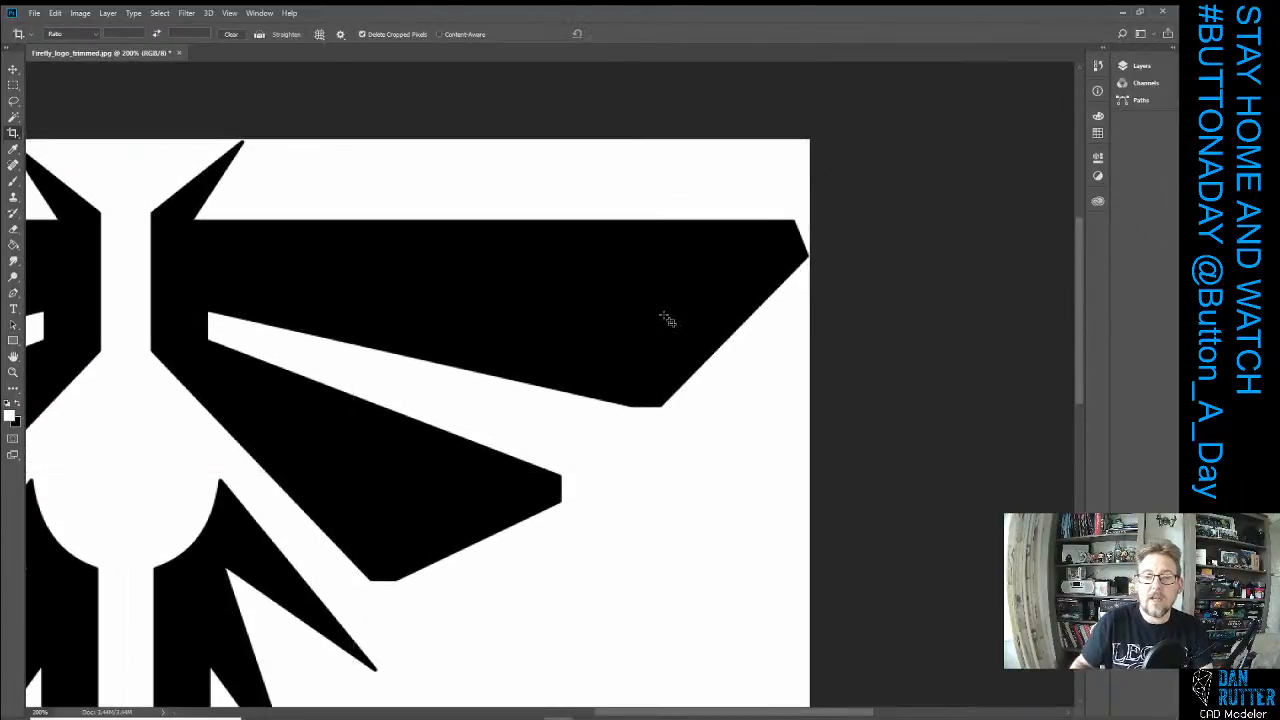
key(ctrl+z)
key(ctrl+0)
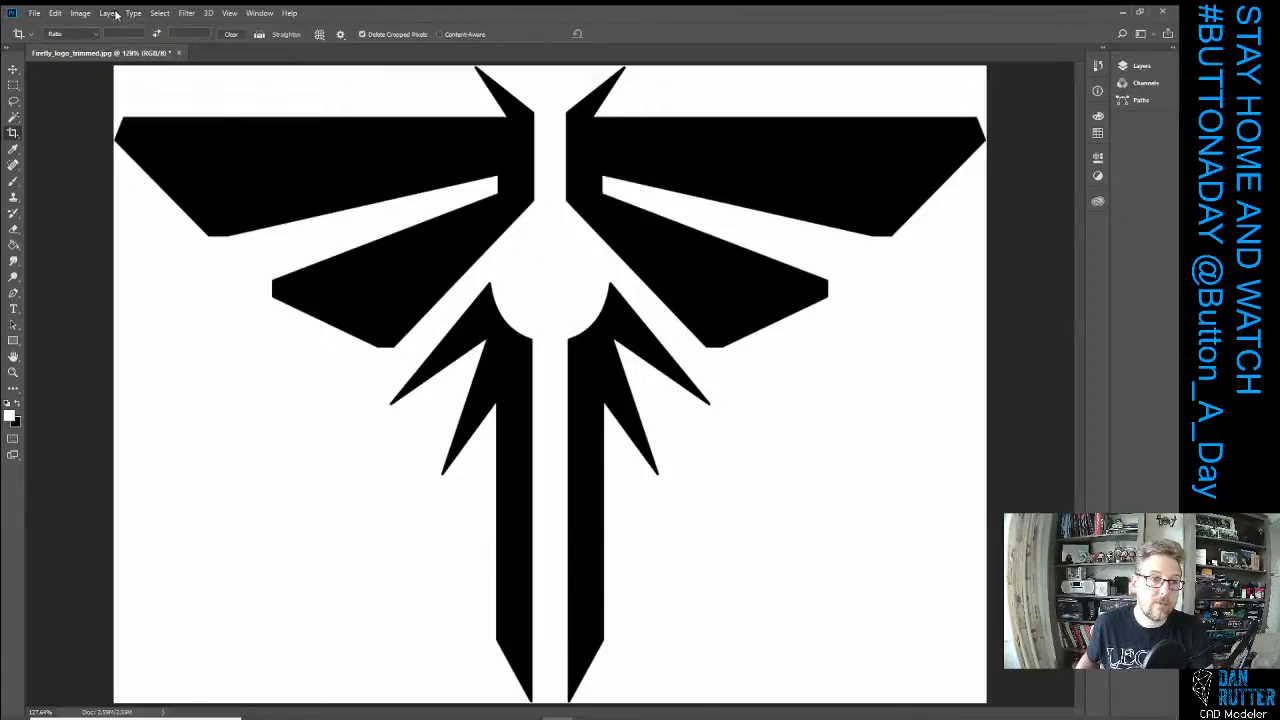
click(158, 13)
mouse_move(107, 14)
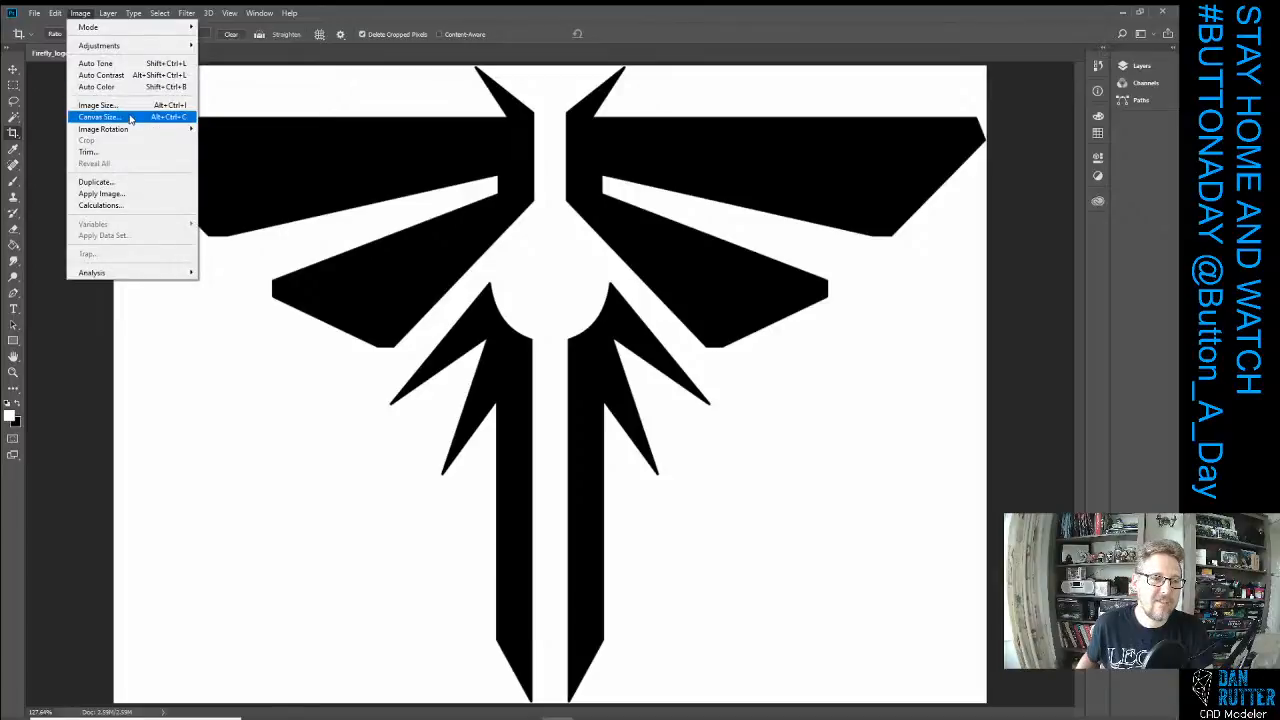
click(129, 119)
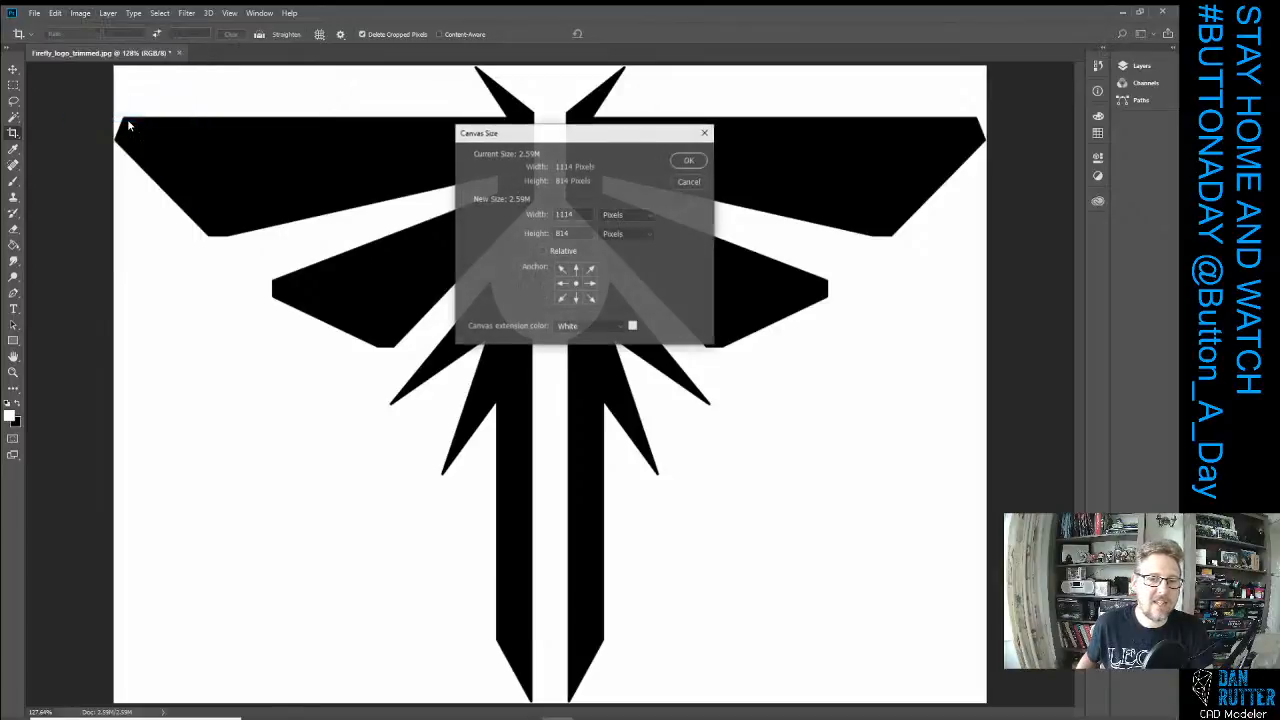
click(643, 215)
click(630, 275)
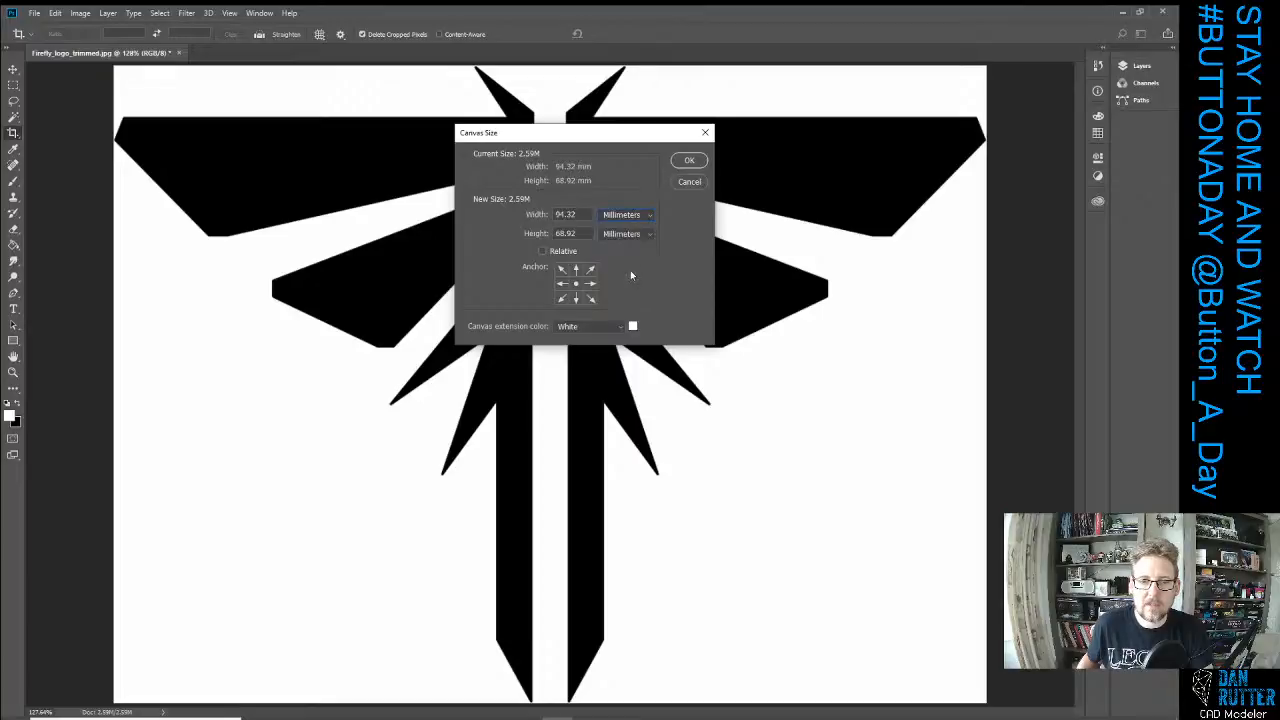
click(543, 252)
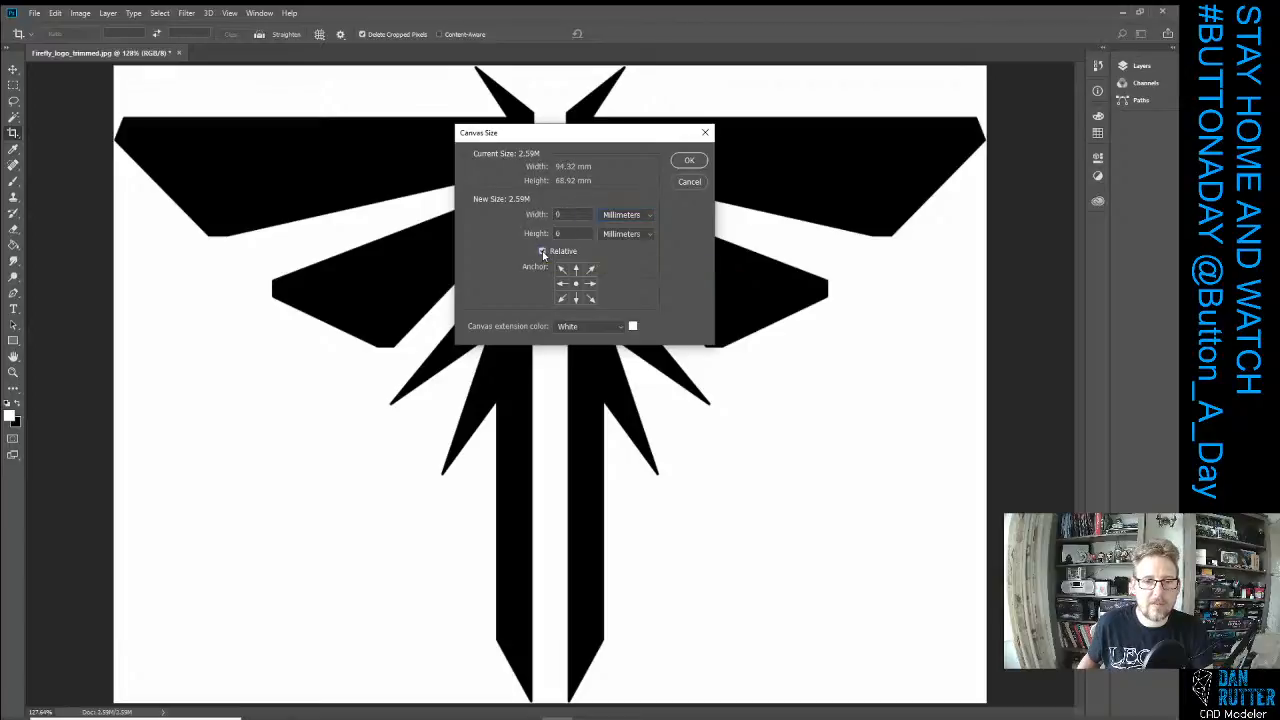
click(543, 252)
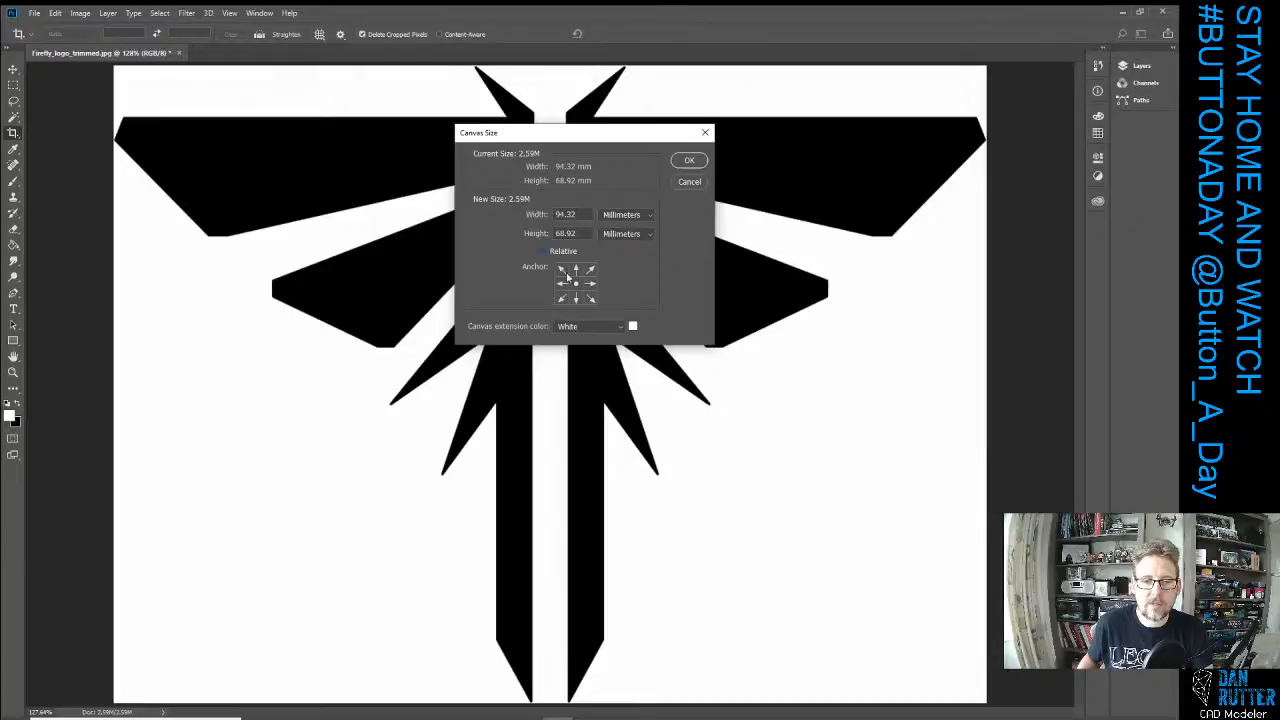
click(689, 181)
Resize the image to 95 mm wide in millimetres, keeping the proportions linked and resampling on Automatic.
click(80, 12)
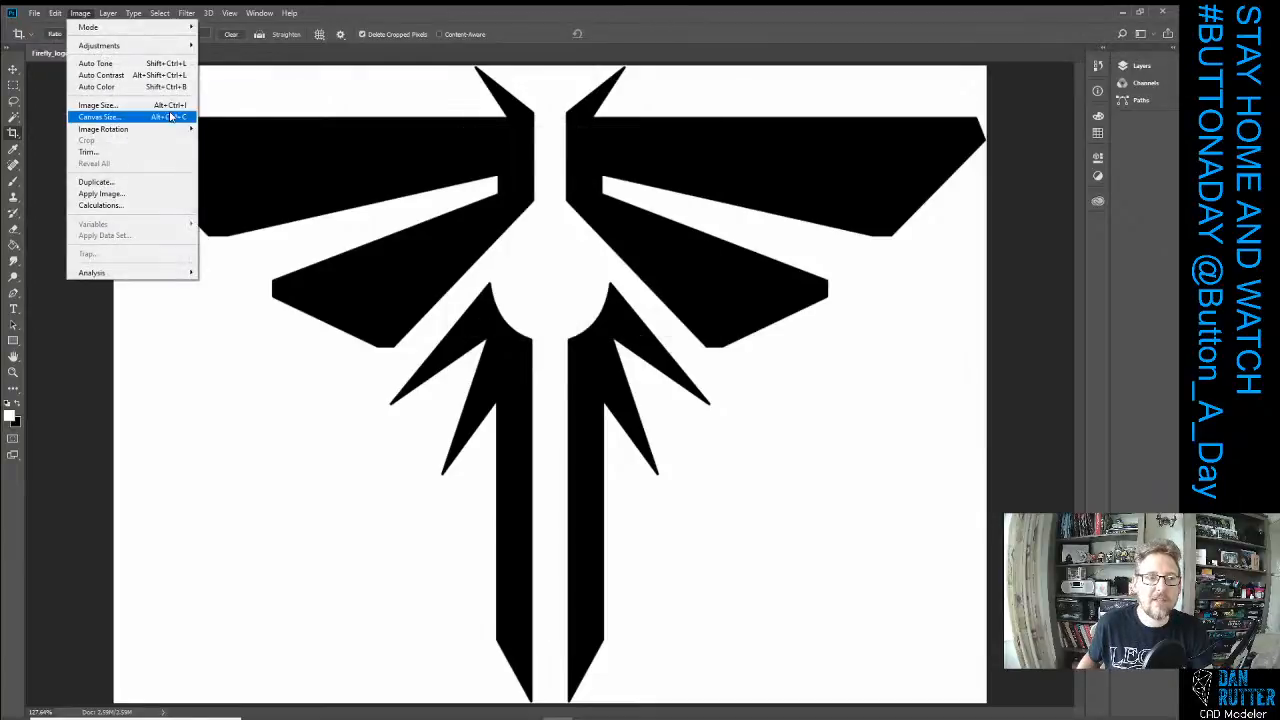
click(150, 105)
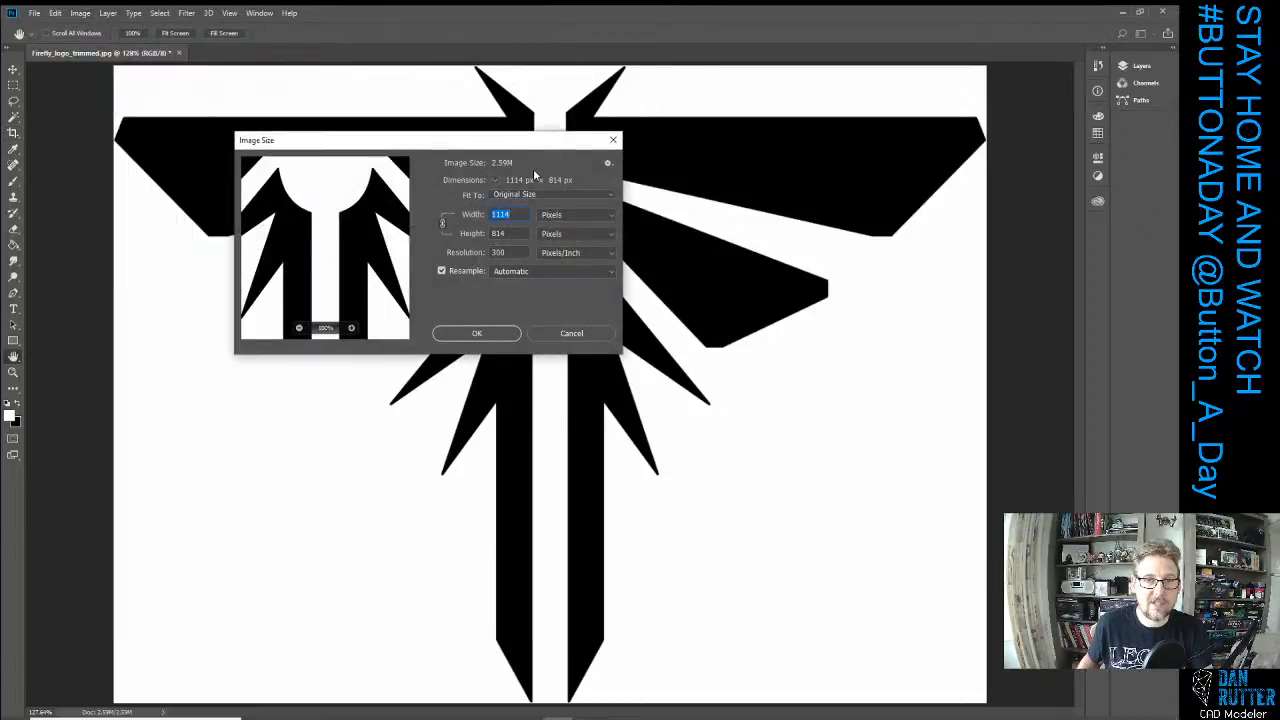
click(586, 217)
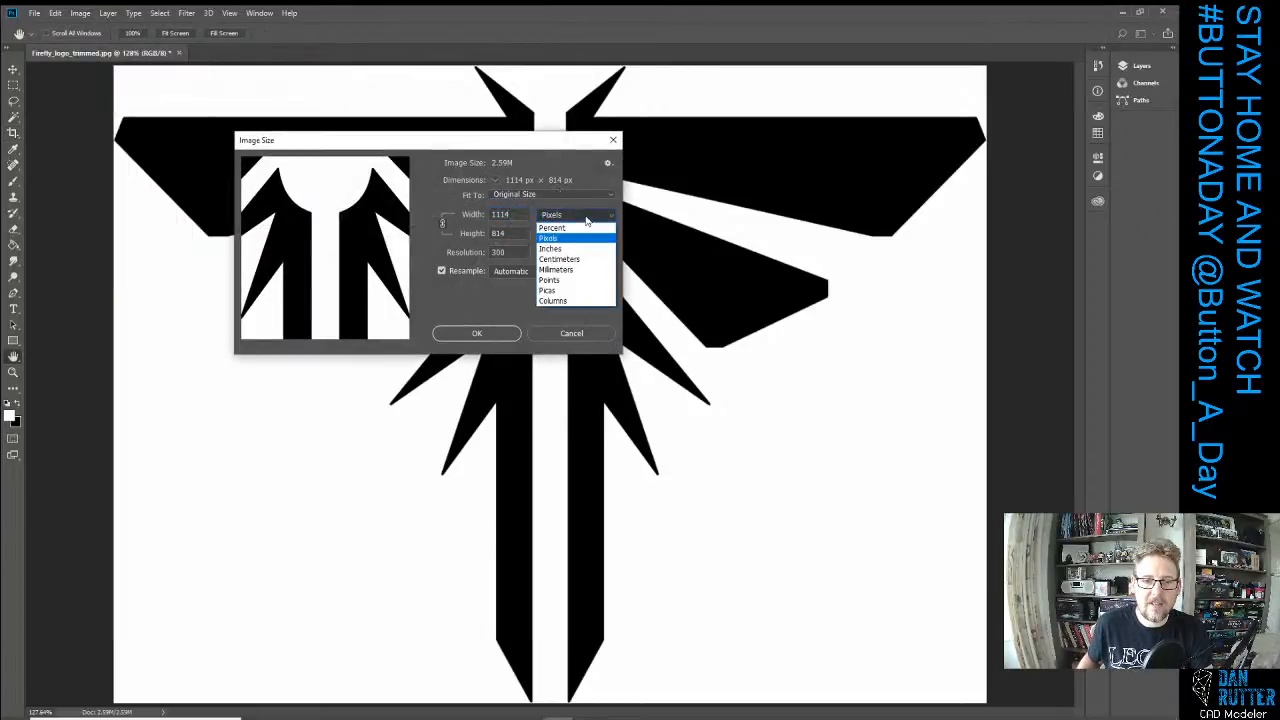
click(557, 269)
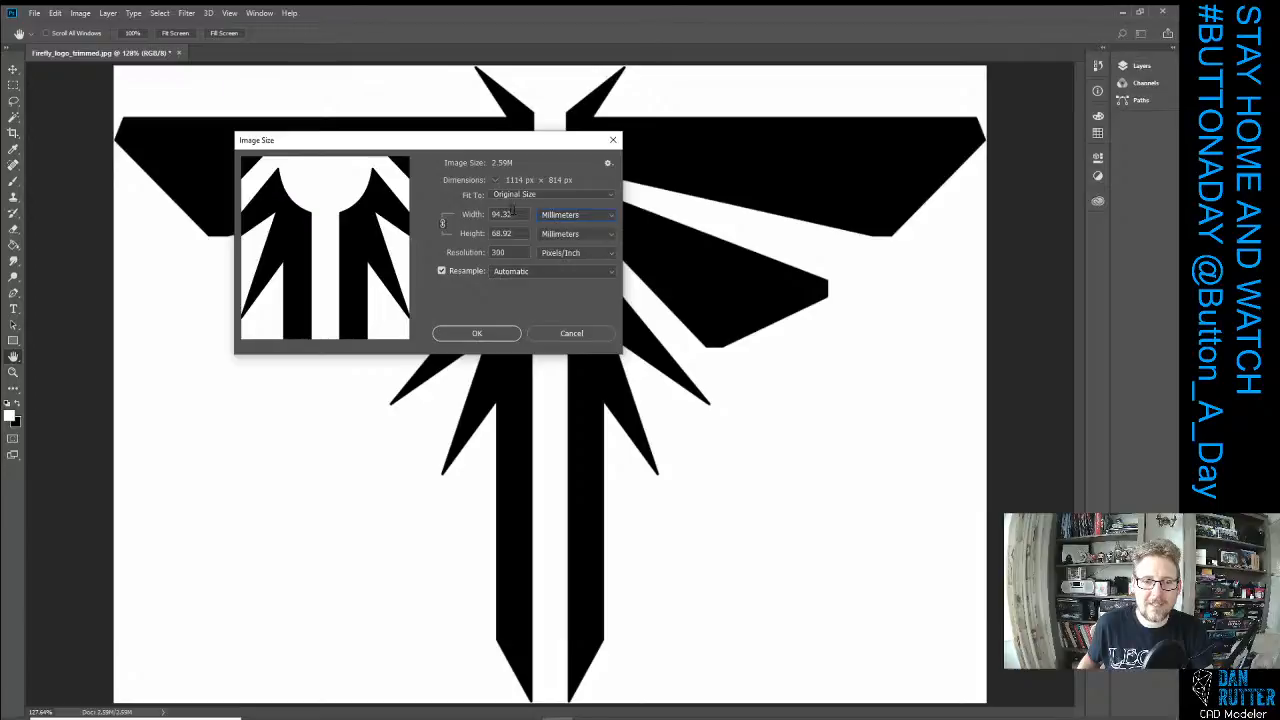
key(shift+Tab)
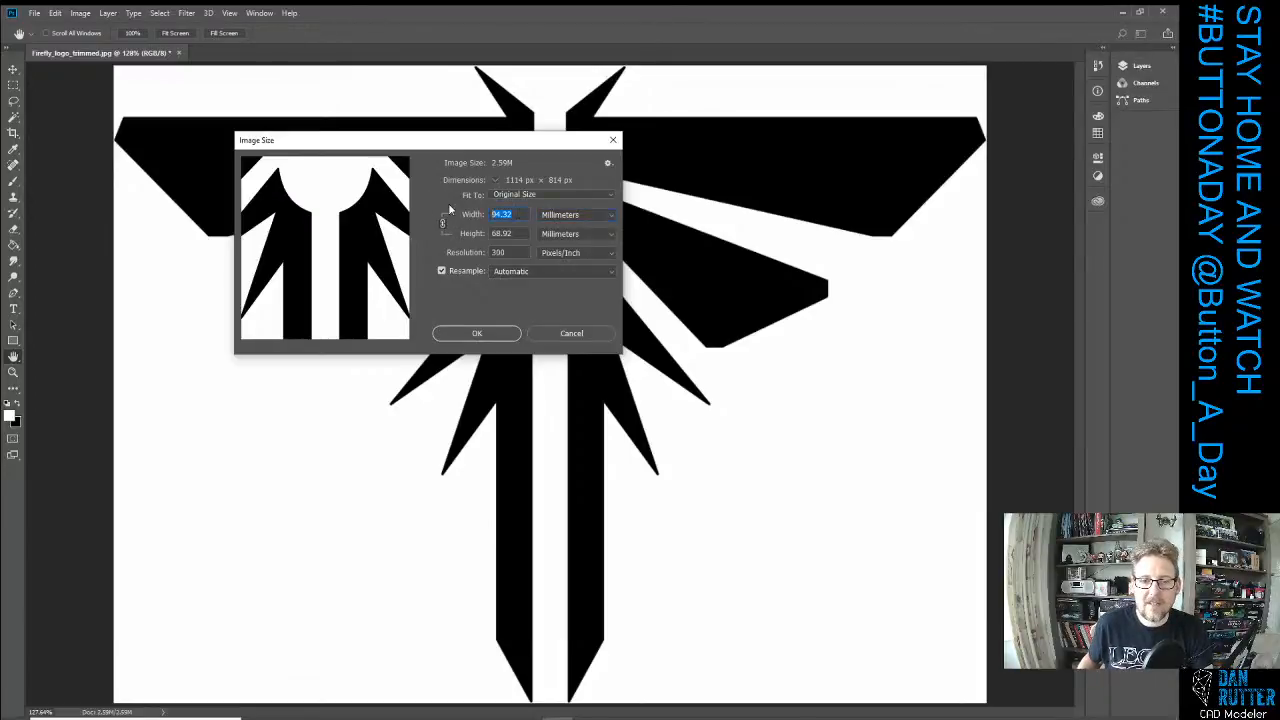
text(95)
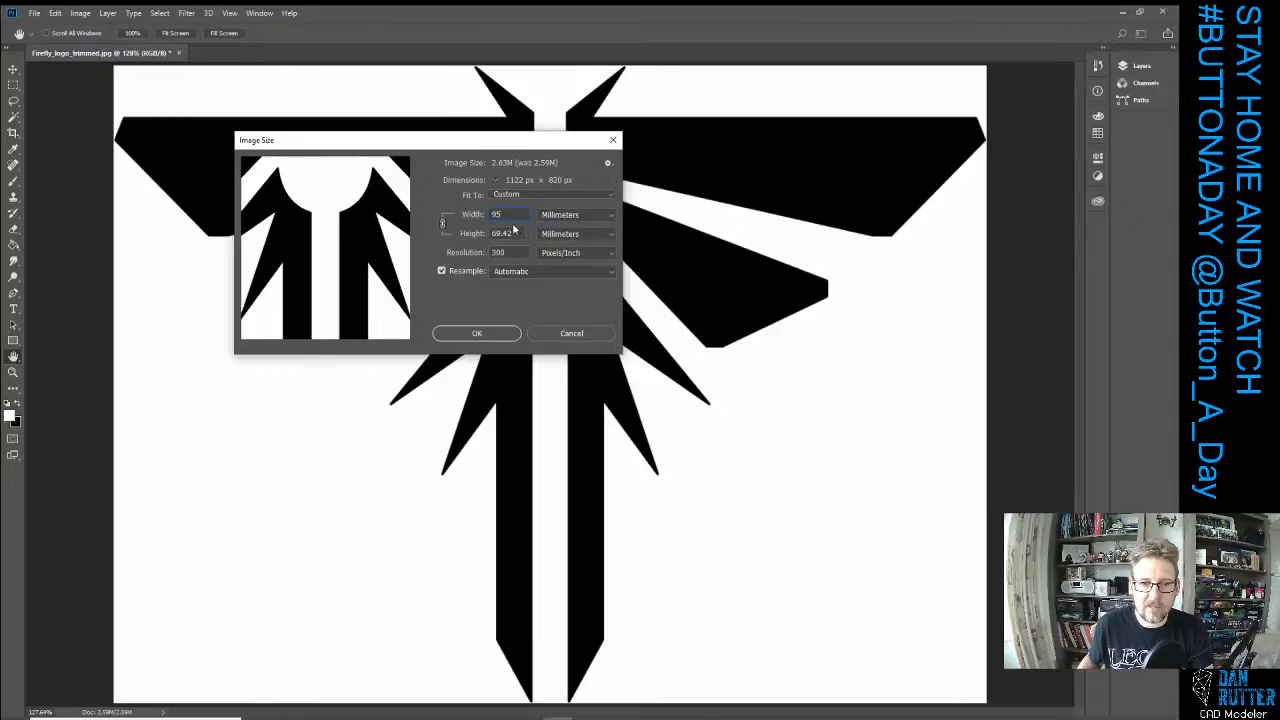
click(477, 333)
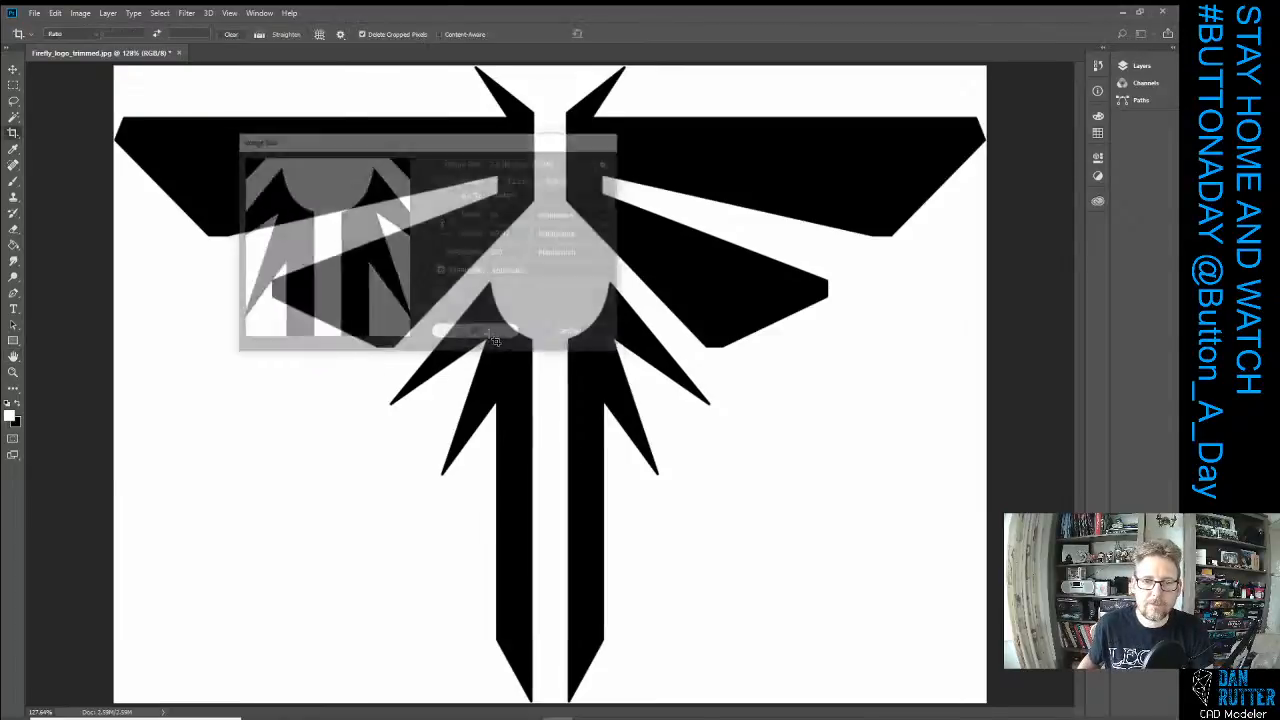
Save the image over the existing JPEG Firefly_logo_trimmed in the Last of us folder at quality 6 (Medium), Baseline Standard.
click(37, 13)
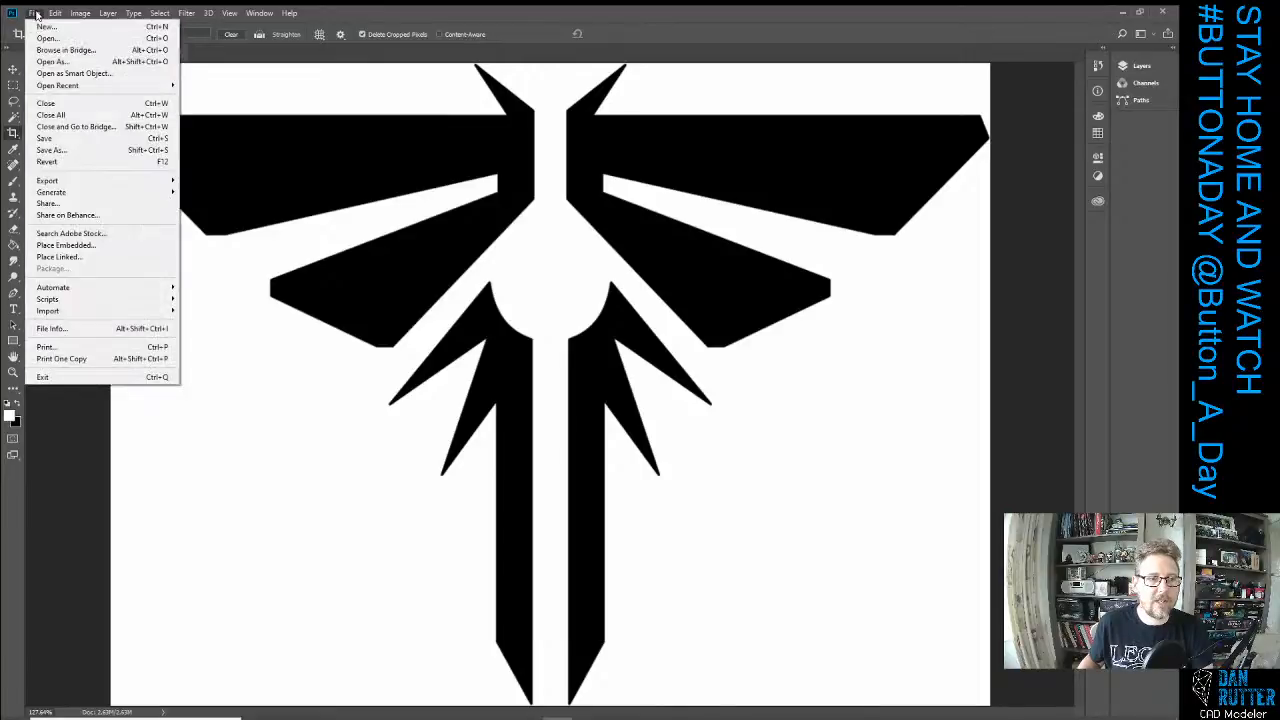
click(83, 152)
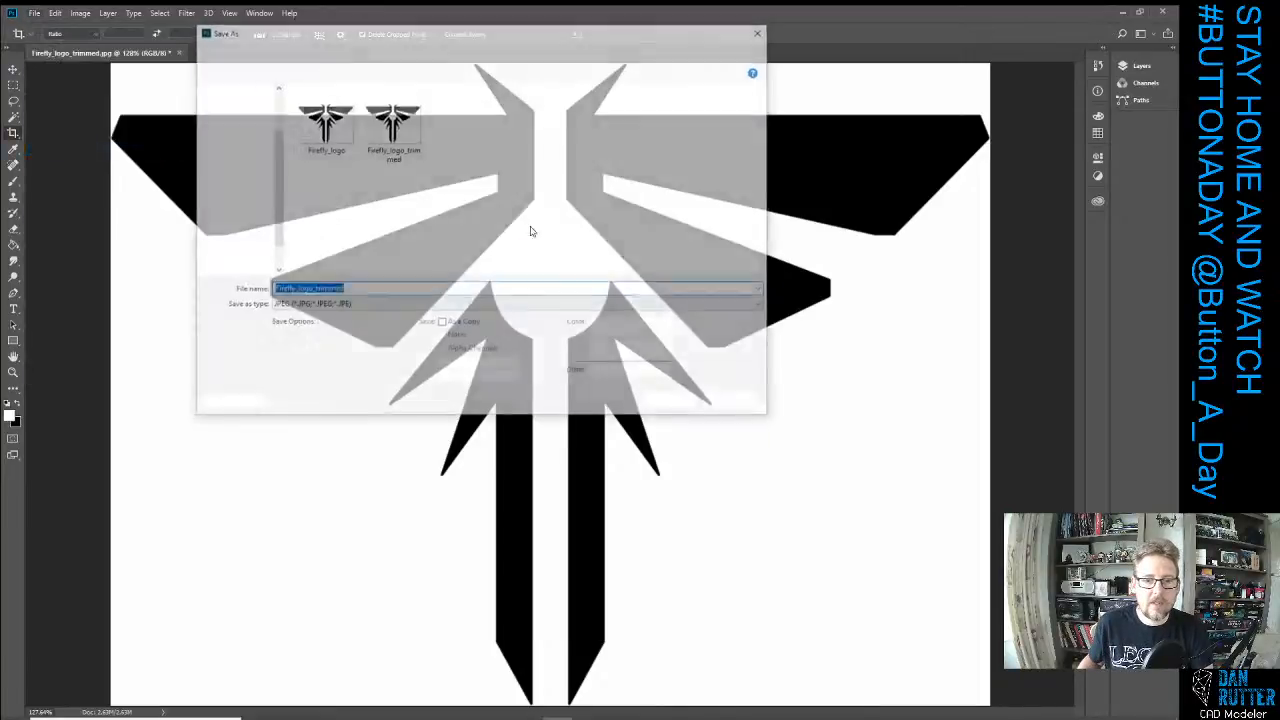
click(401, 132)
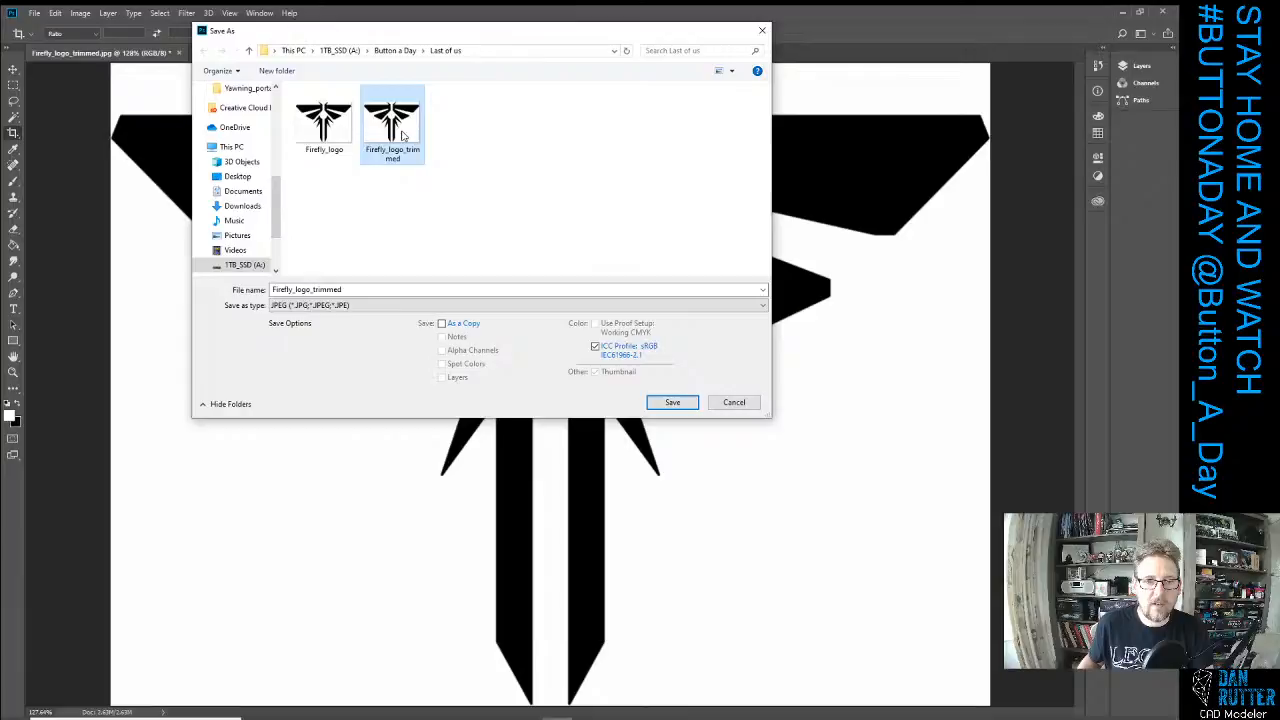
click(677, 400)
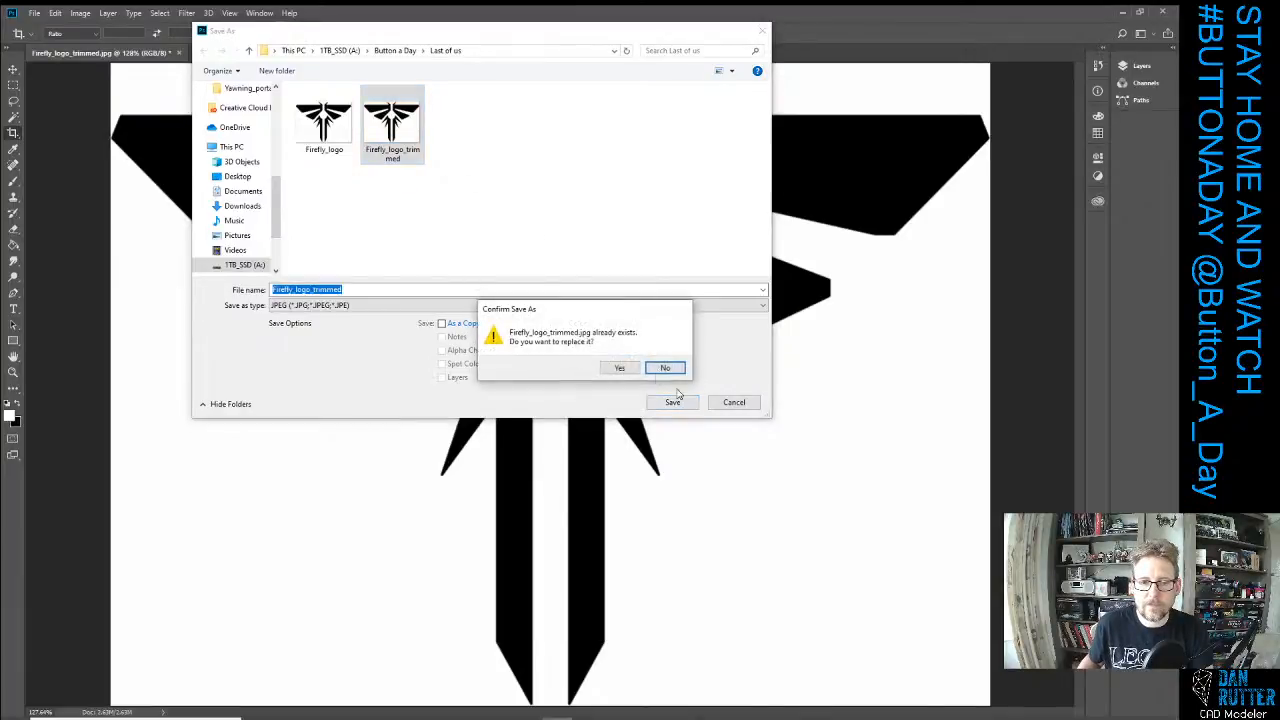
click(620, 368)
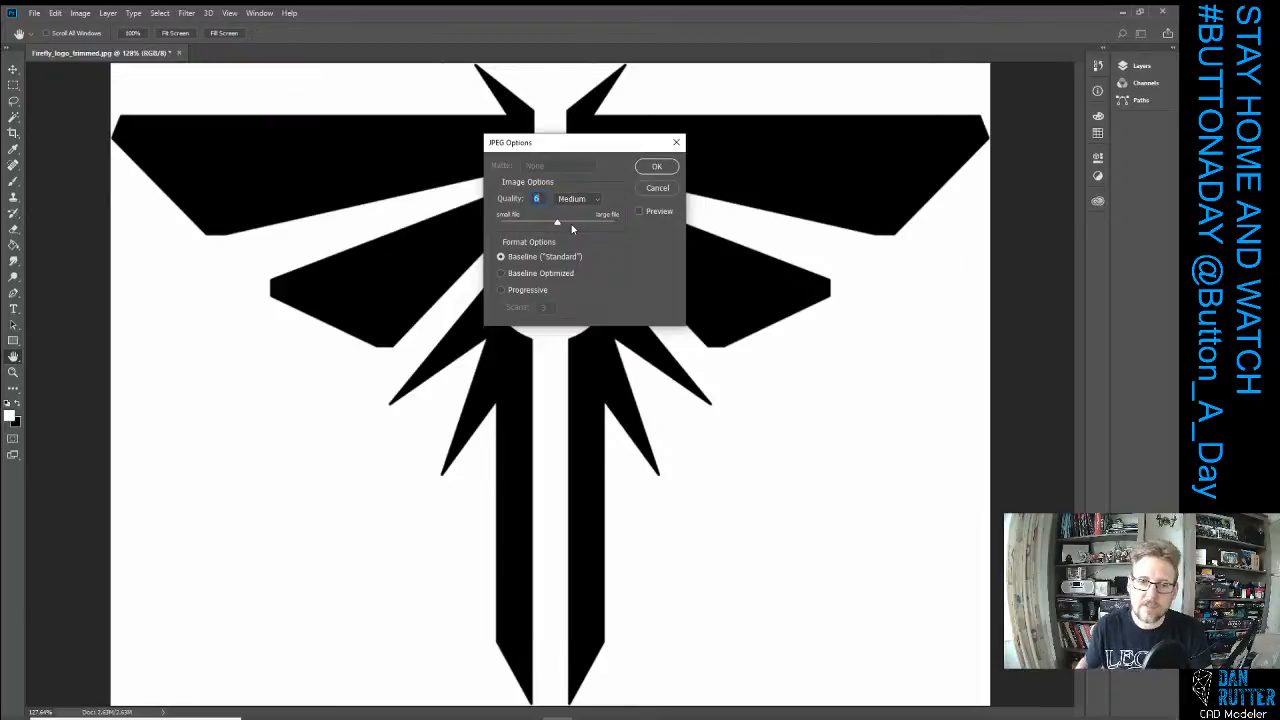
click(656, 166)
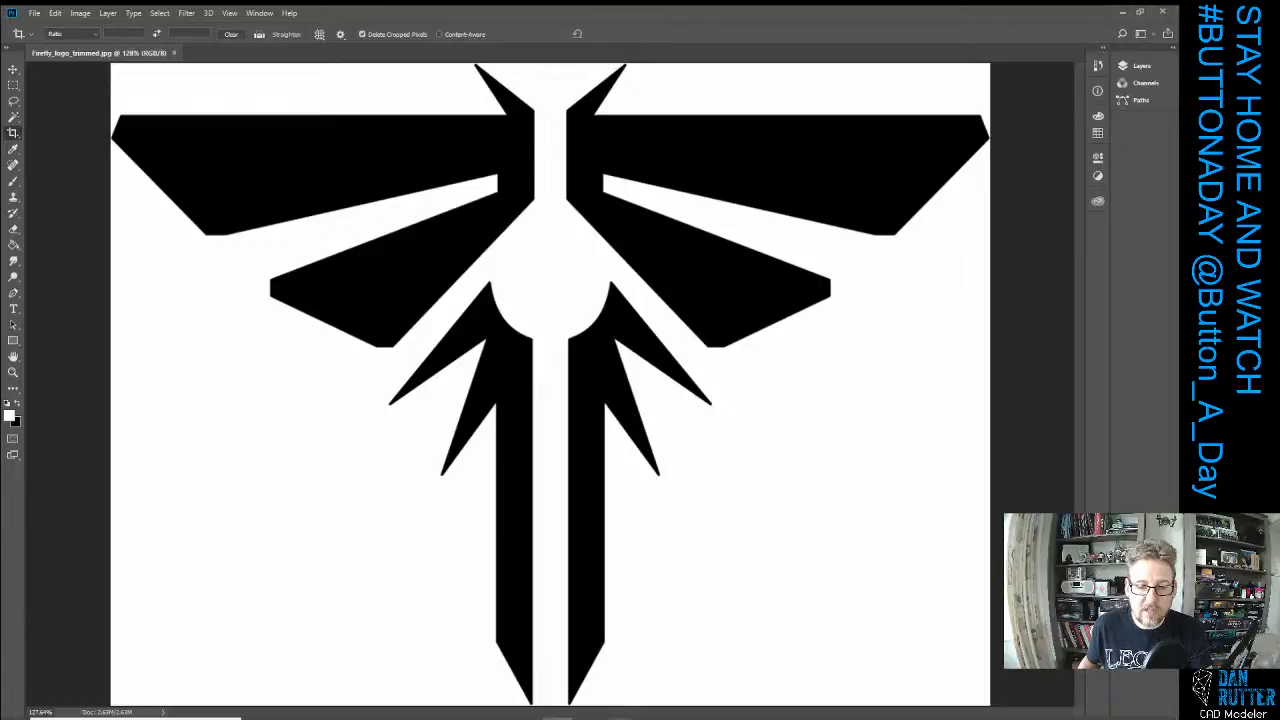
Switch to the empty part open in SOLIDWORKS.
click(619, 715)
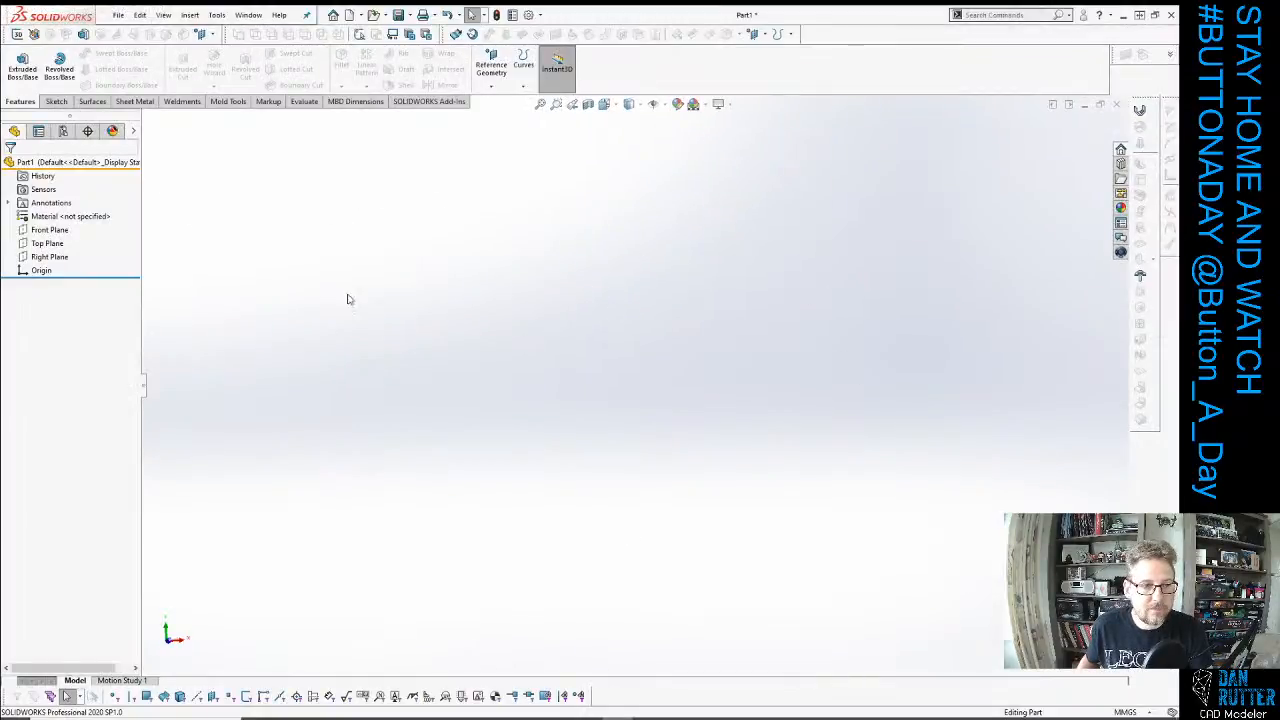
click(48, 232)
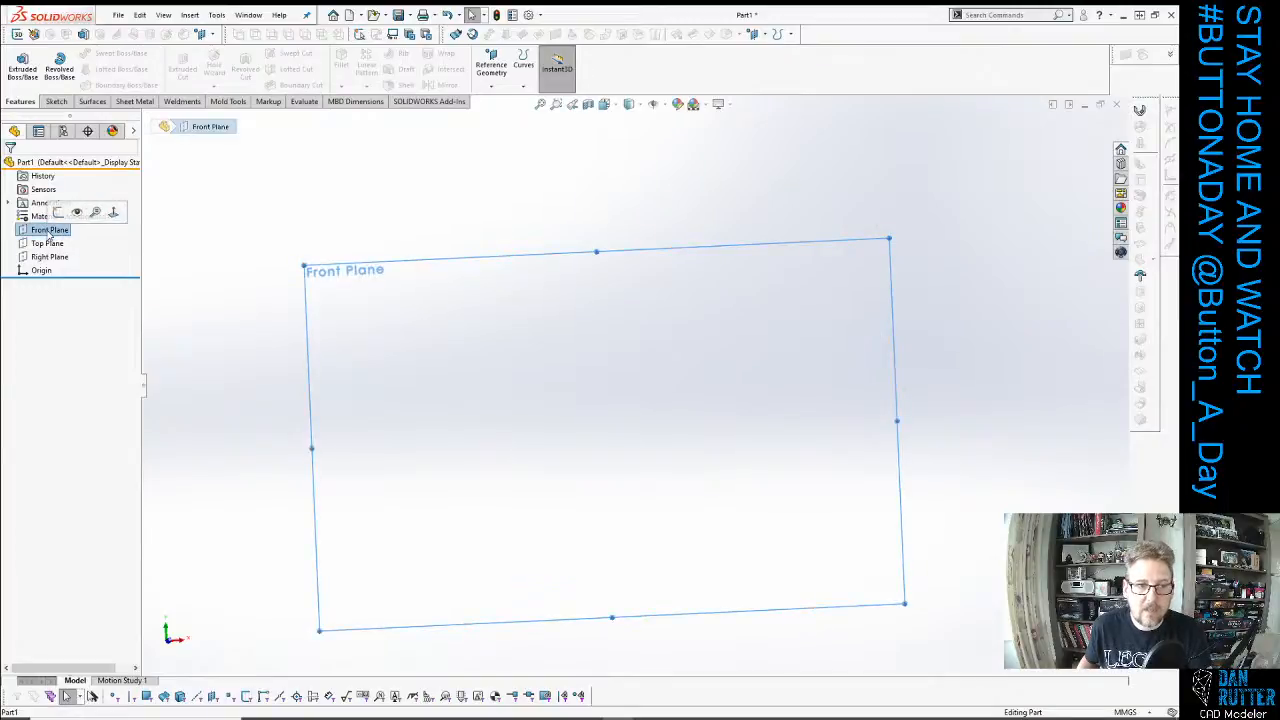
click(217, 16)
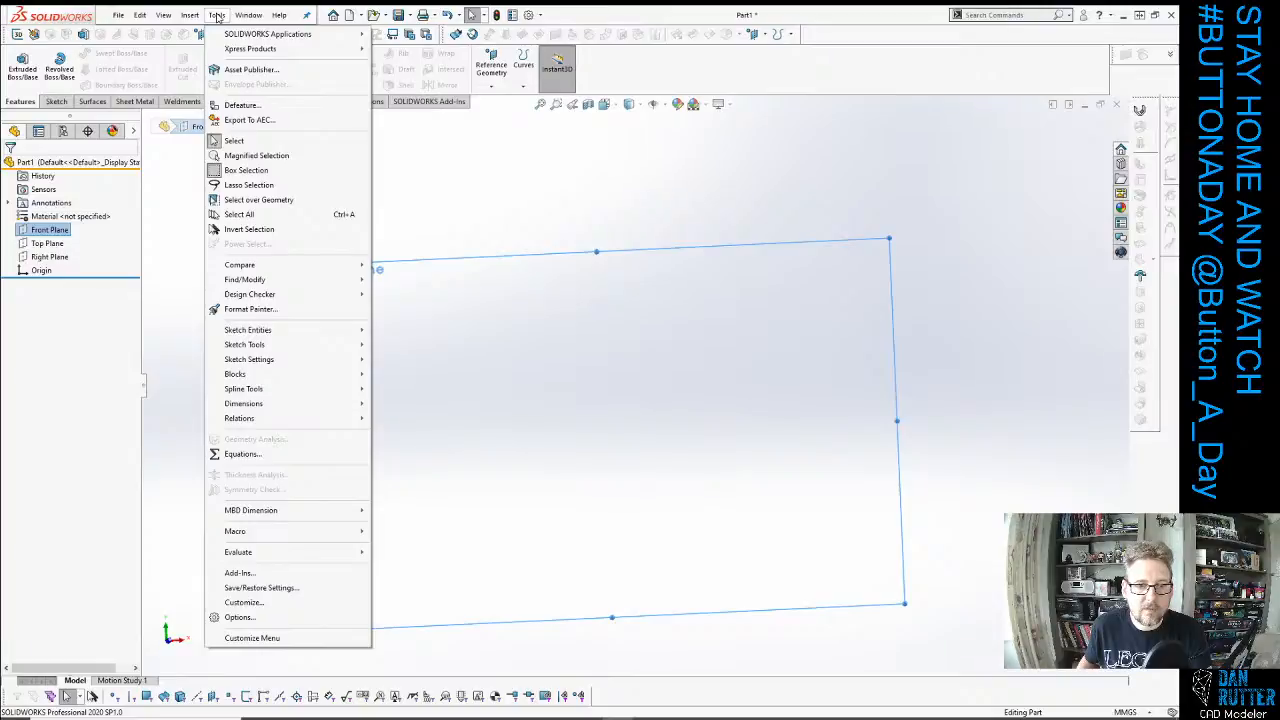
mouse_move(282, 346)
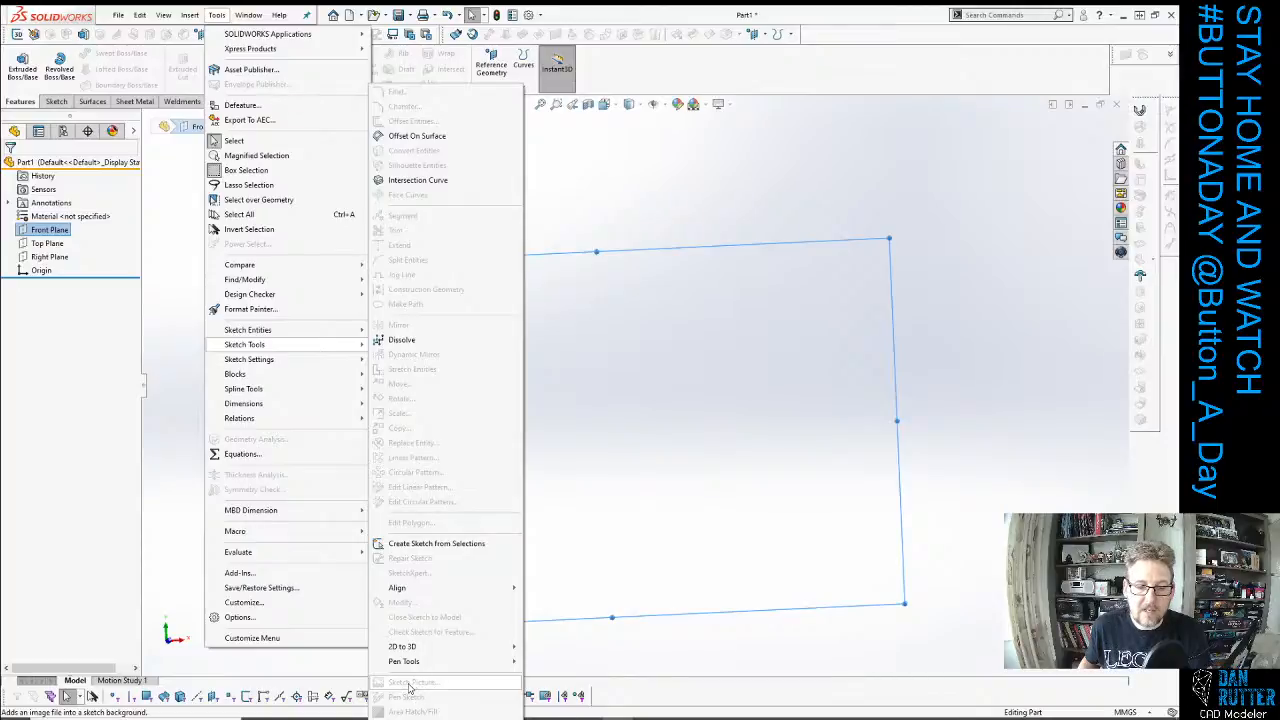
click(618, 221)
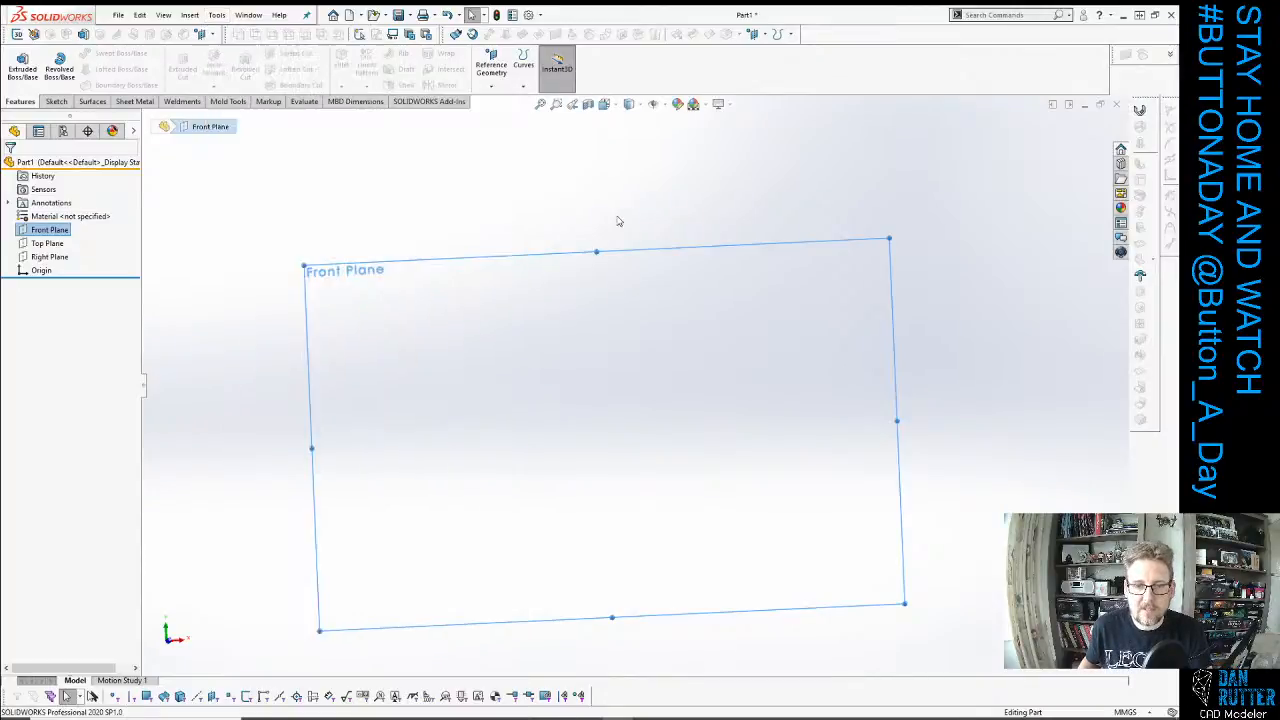
click(618, 221)
Start a new sketch on the Front Plane.
click(57, 232)
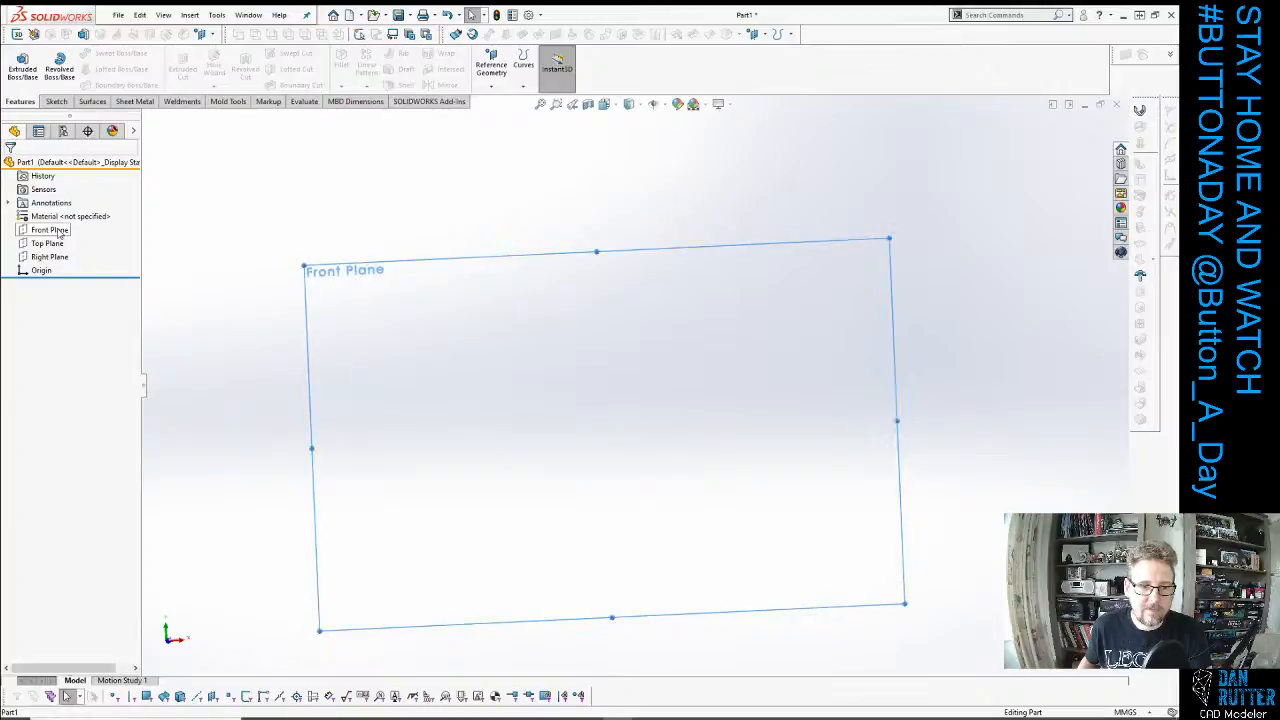
click(56, 101)
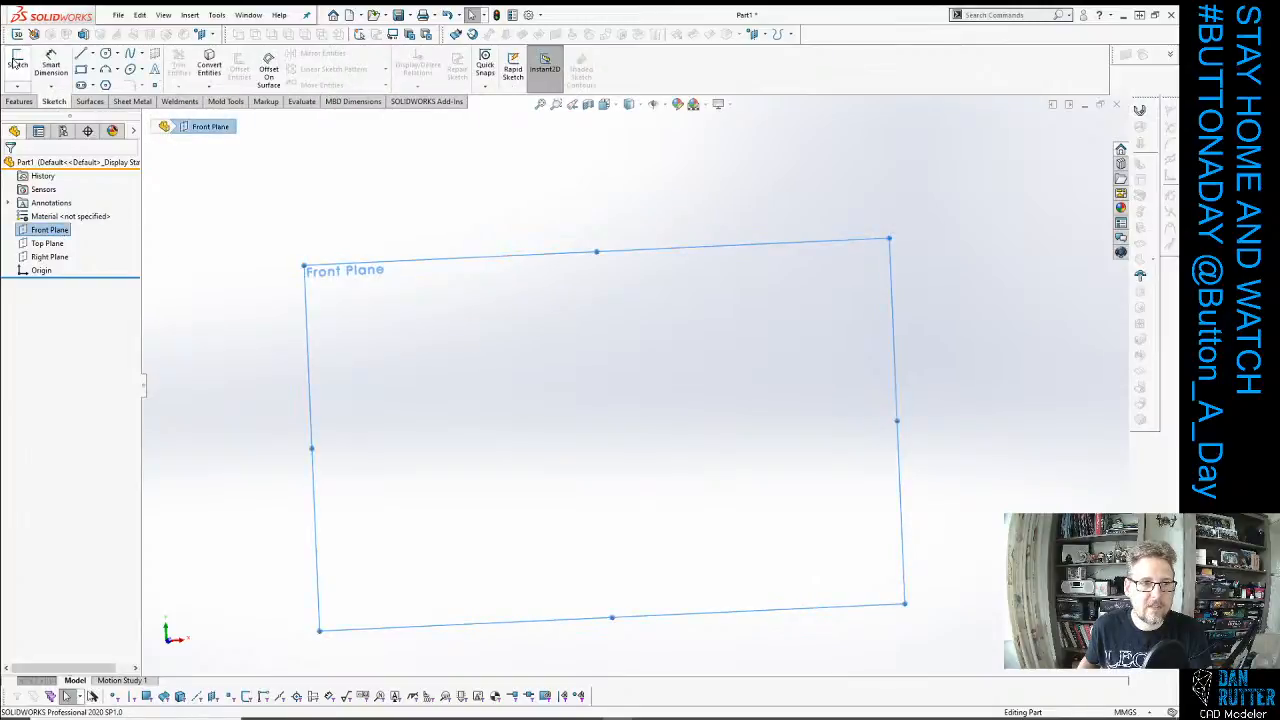
click(17, 62)
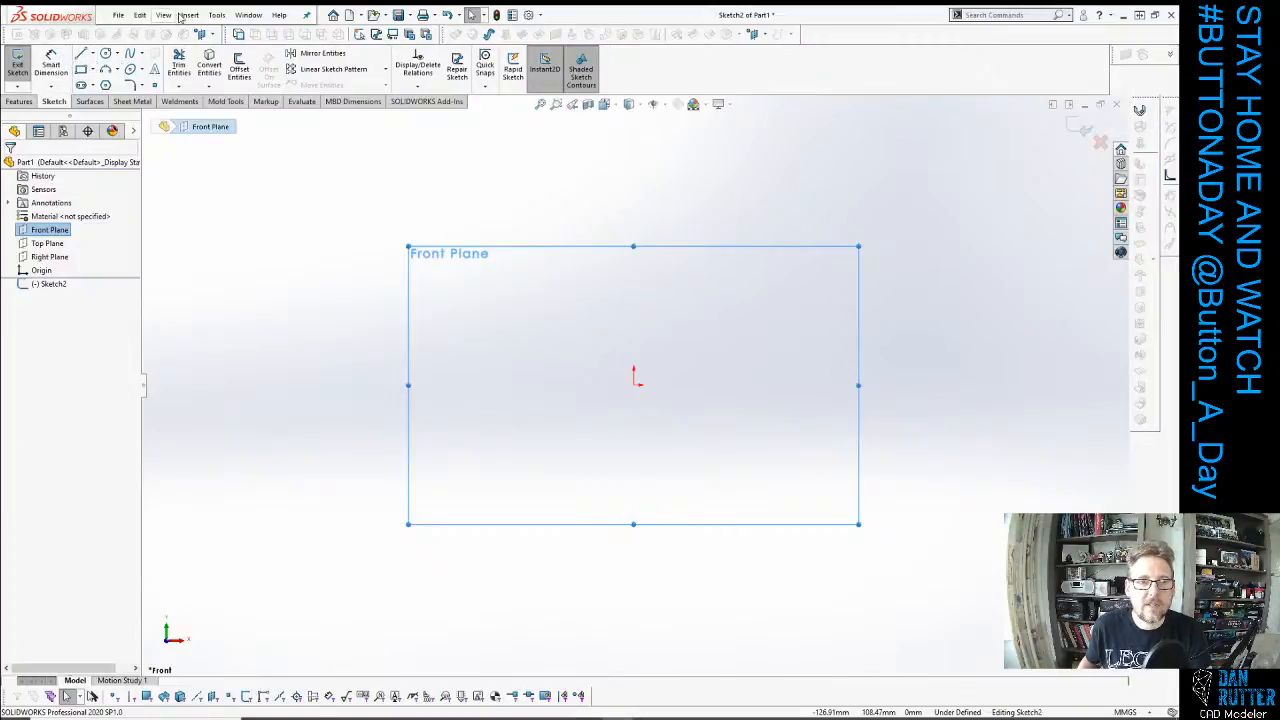
Insert the image Firefly_logo_trimmed from the Last of us folder as a sketch picture.
click(216, 15)
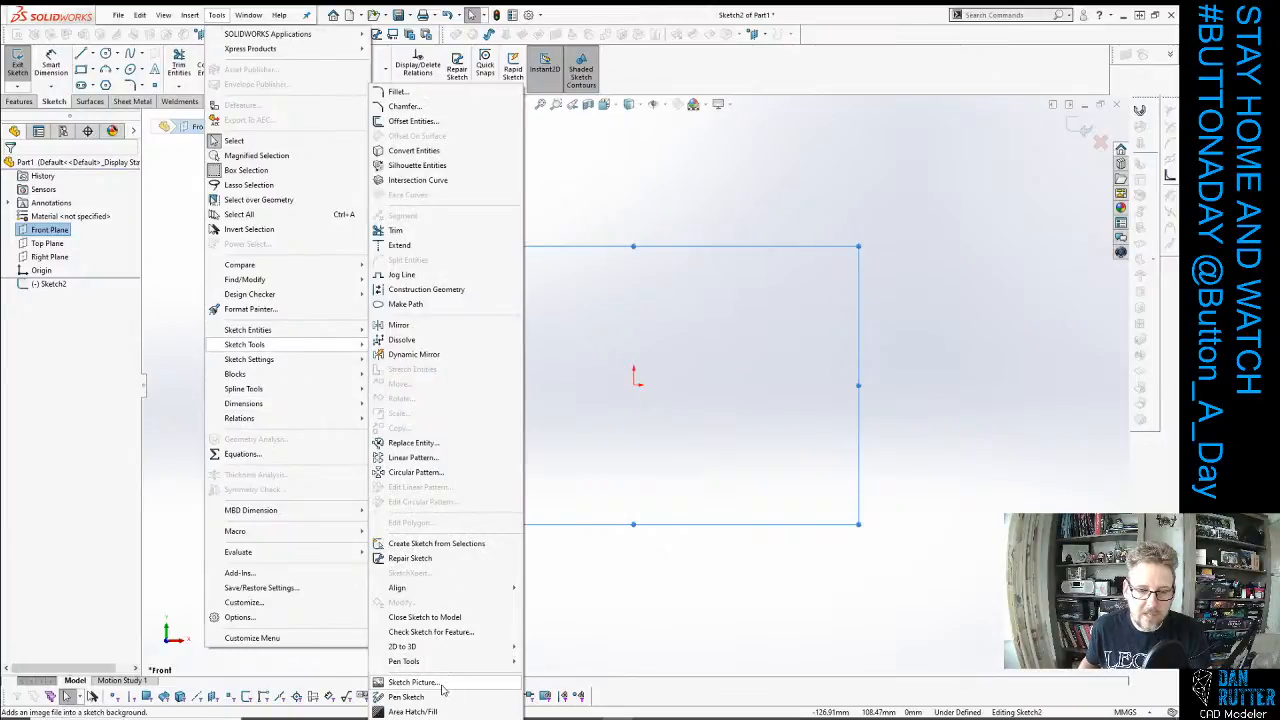
click(412, 682)
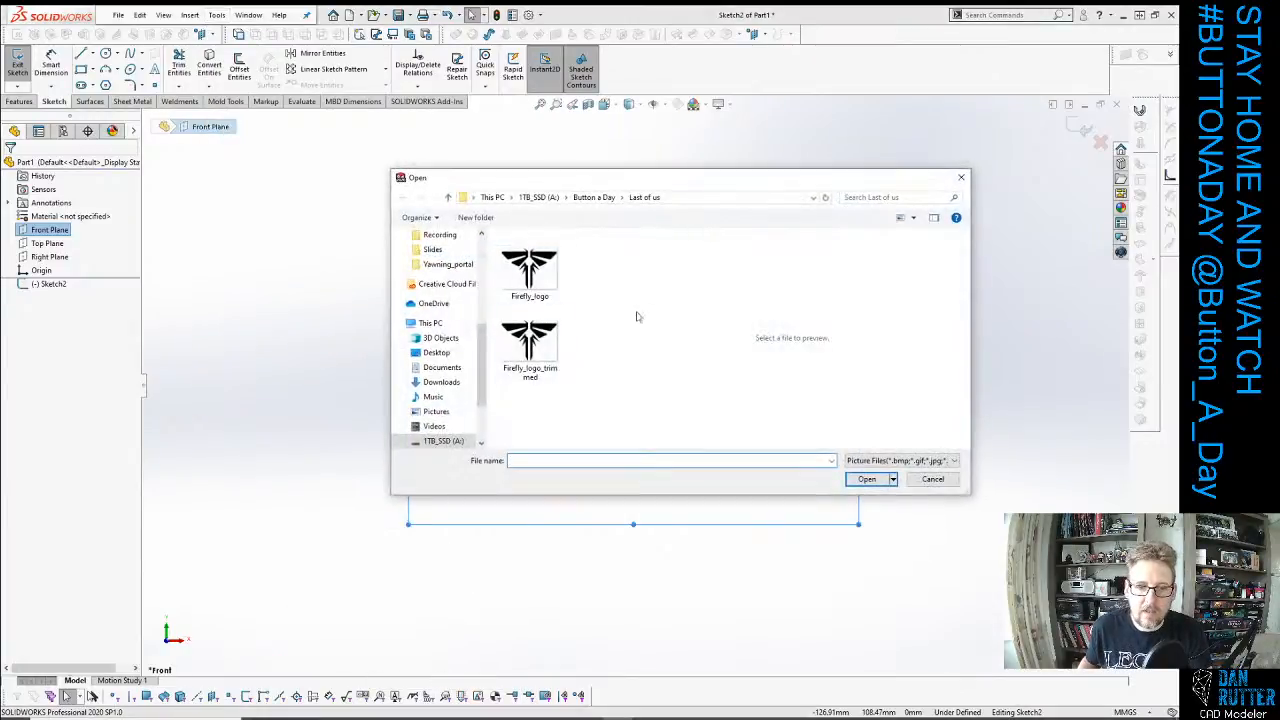
click(530, 345)
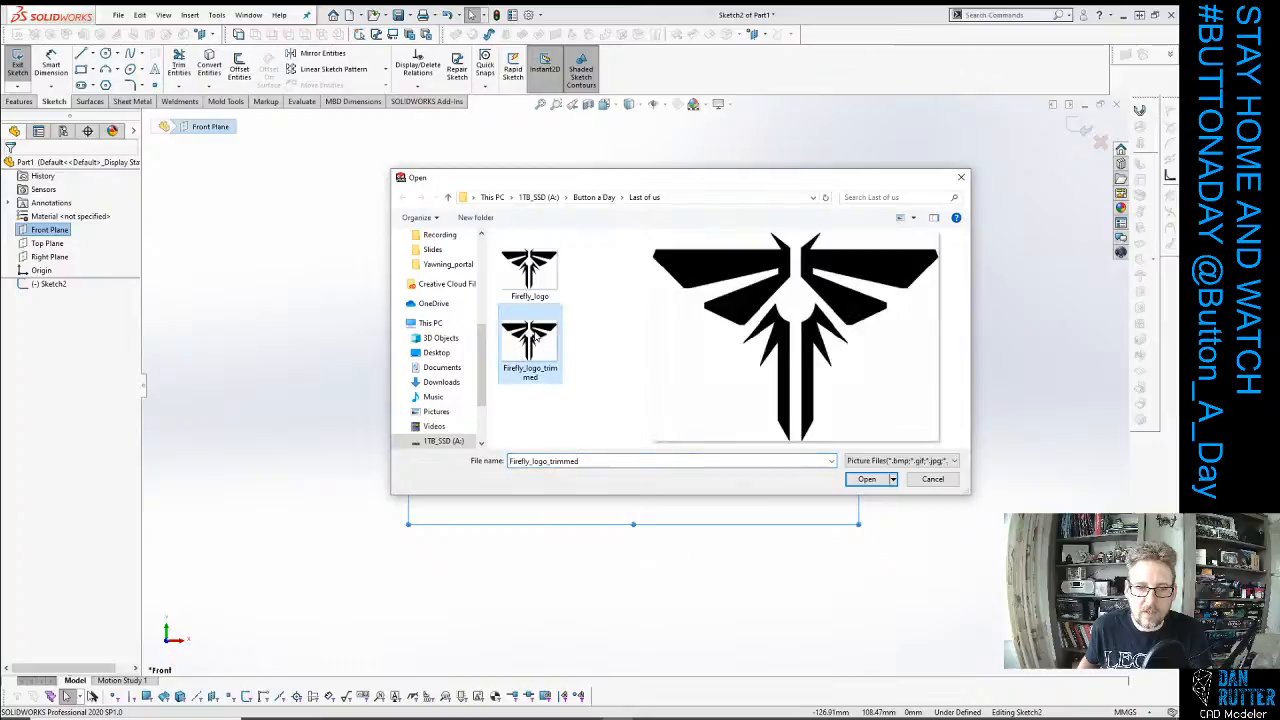
click(866, 480)
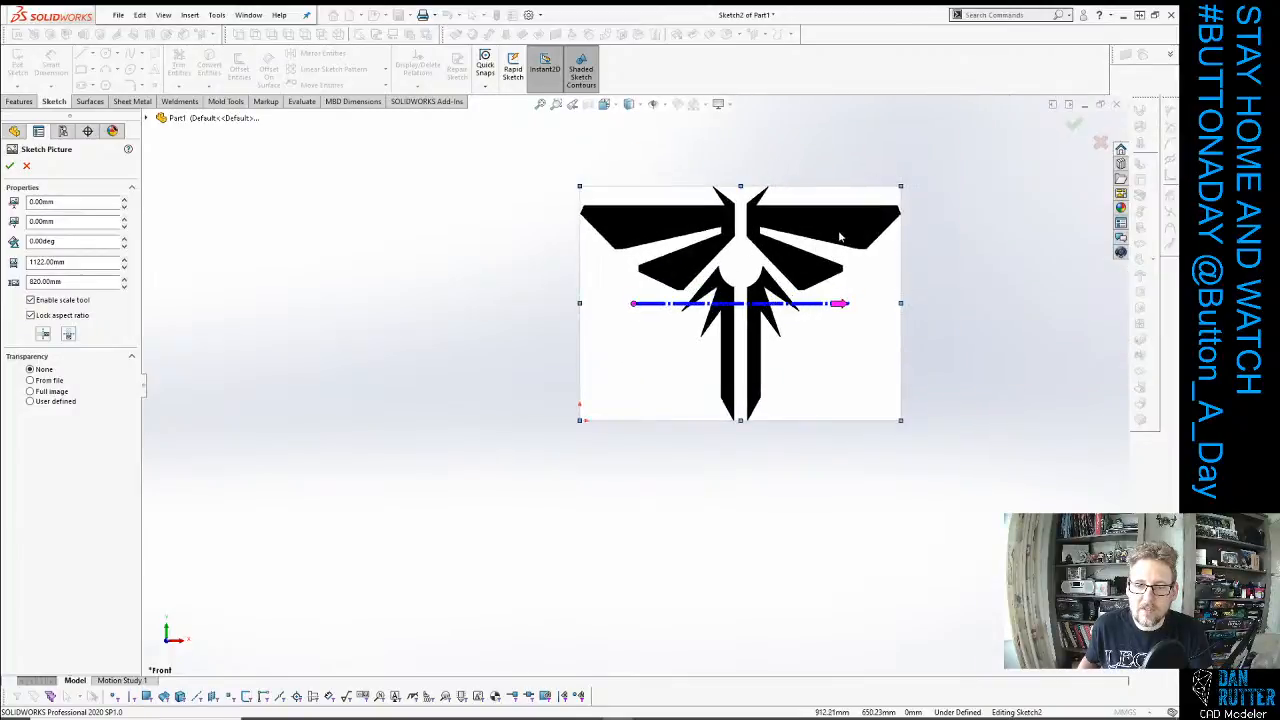
Set the sketch picture's width to 100 mm with the aspect ratio locked.
key(f)
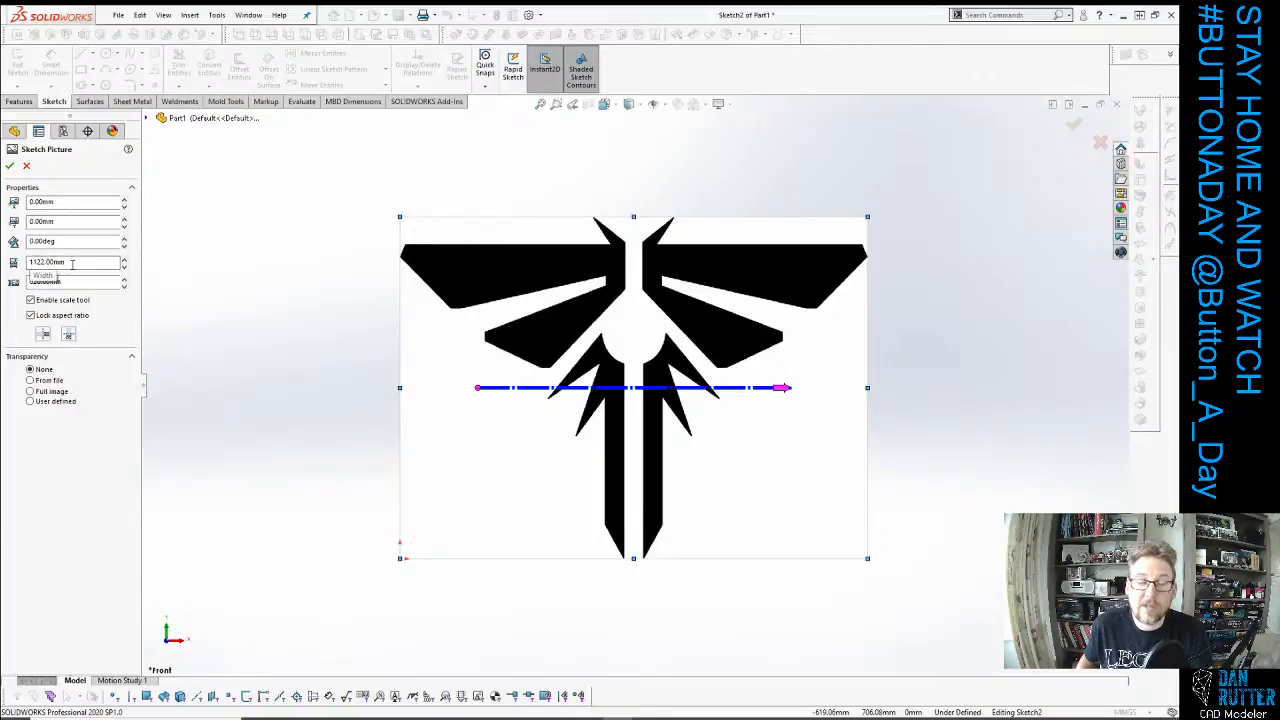
drag(73, 263, 12, 265)
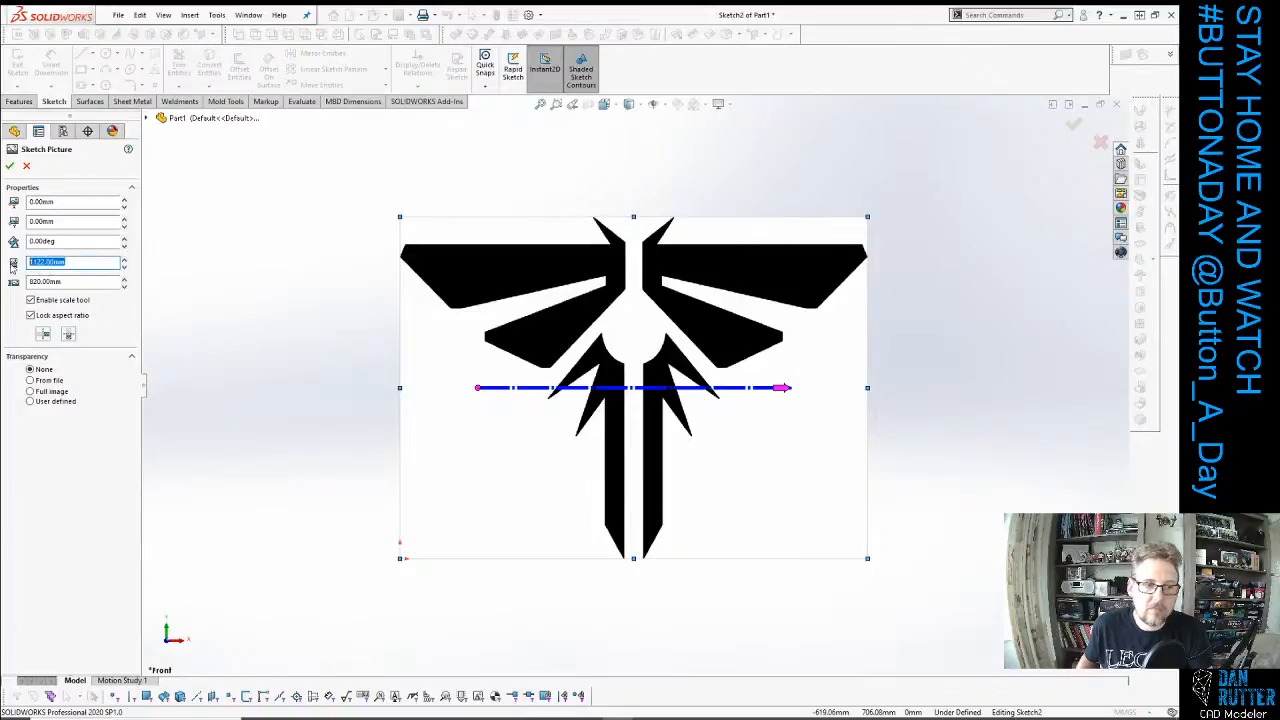
text(100)
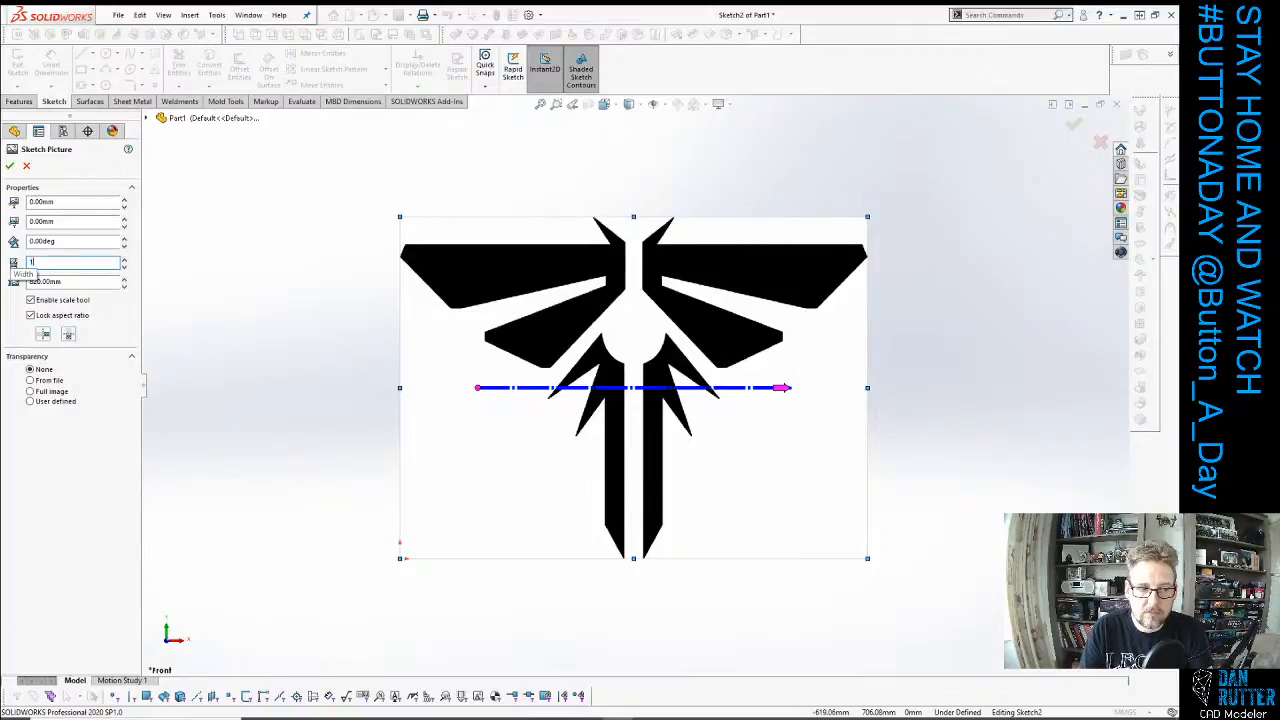
click(91, 285)
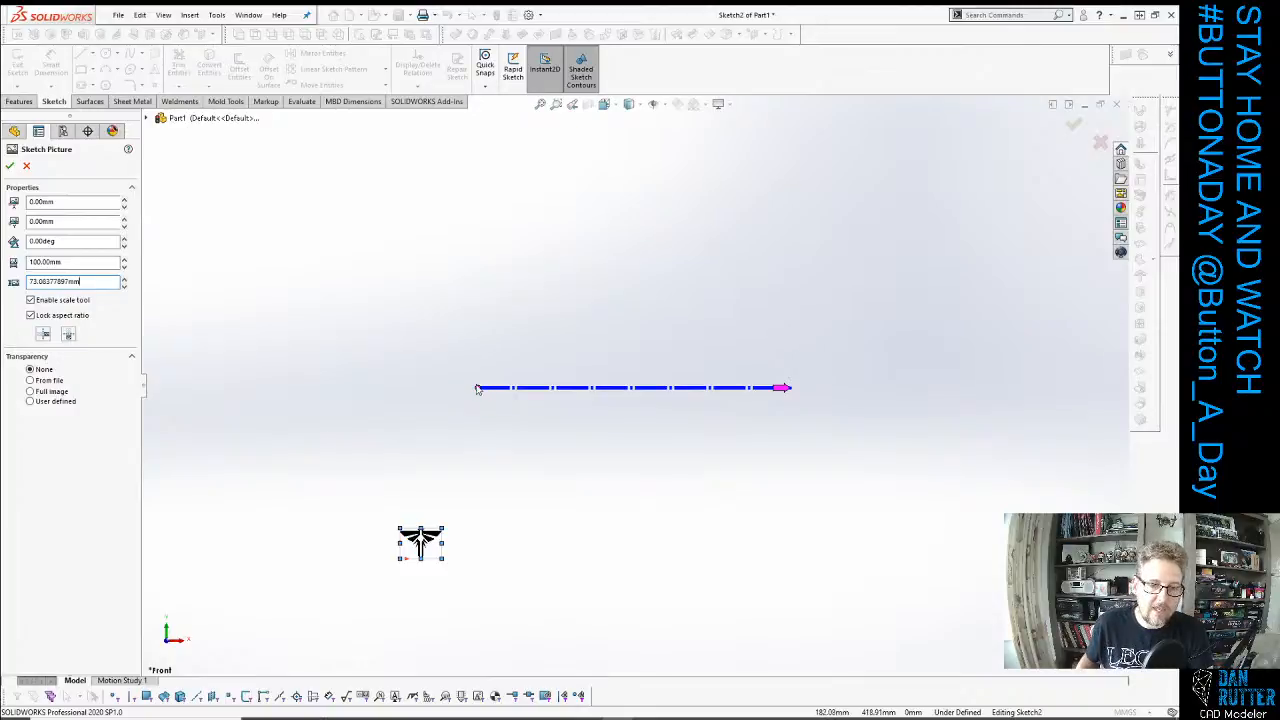
Place the start of the picture's scale line on the tip of the logo's left outer body spike.
drag(479, 392, 420, 543)
scroll(420, 542, up, 10)
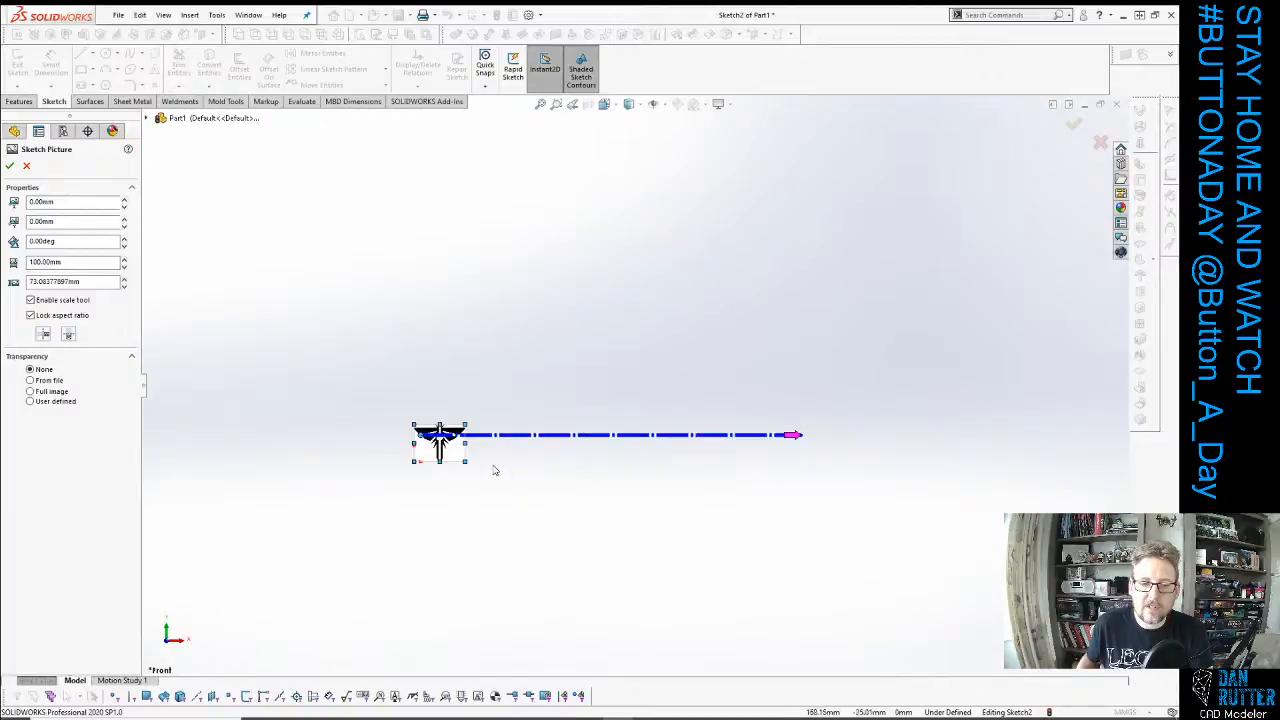
scroll(527, 410, up, 4)
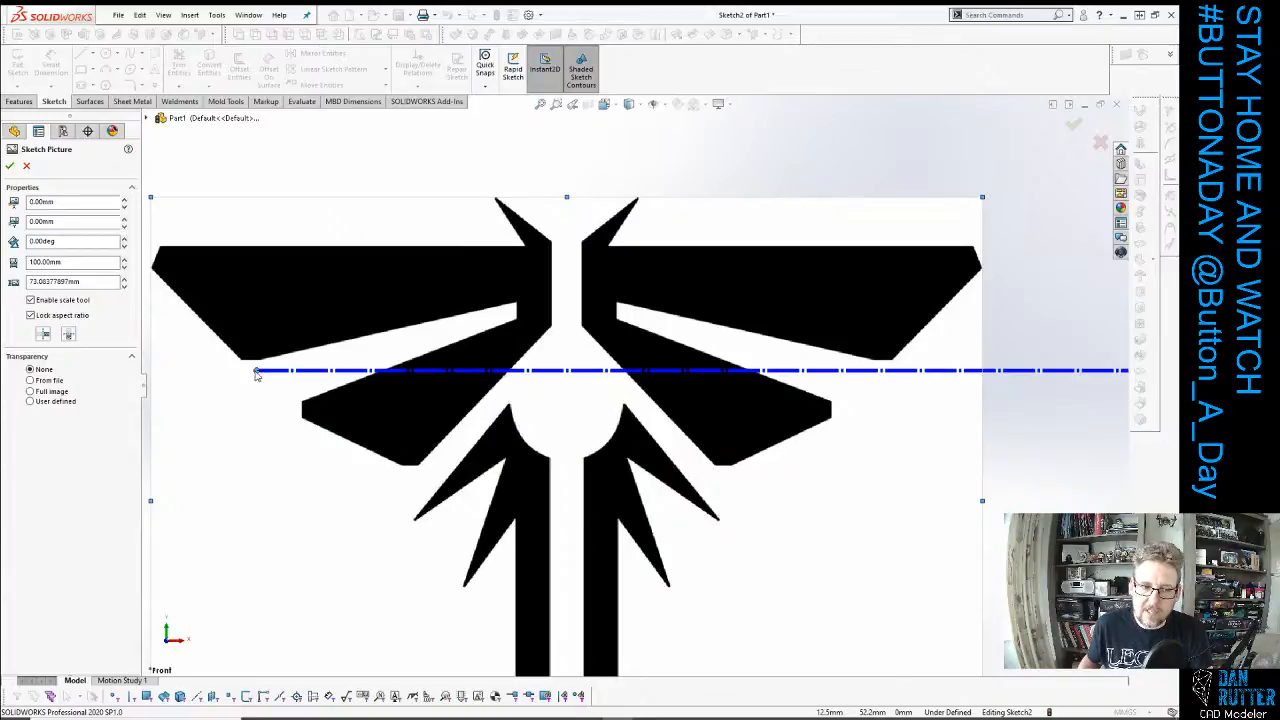
drag(268, 375, 415, 525)
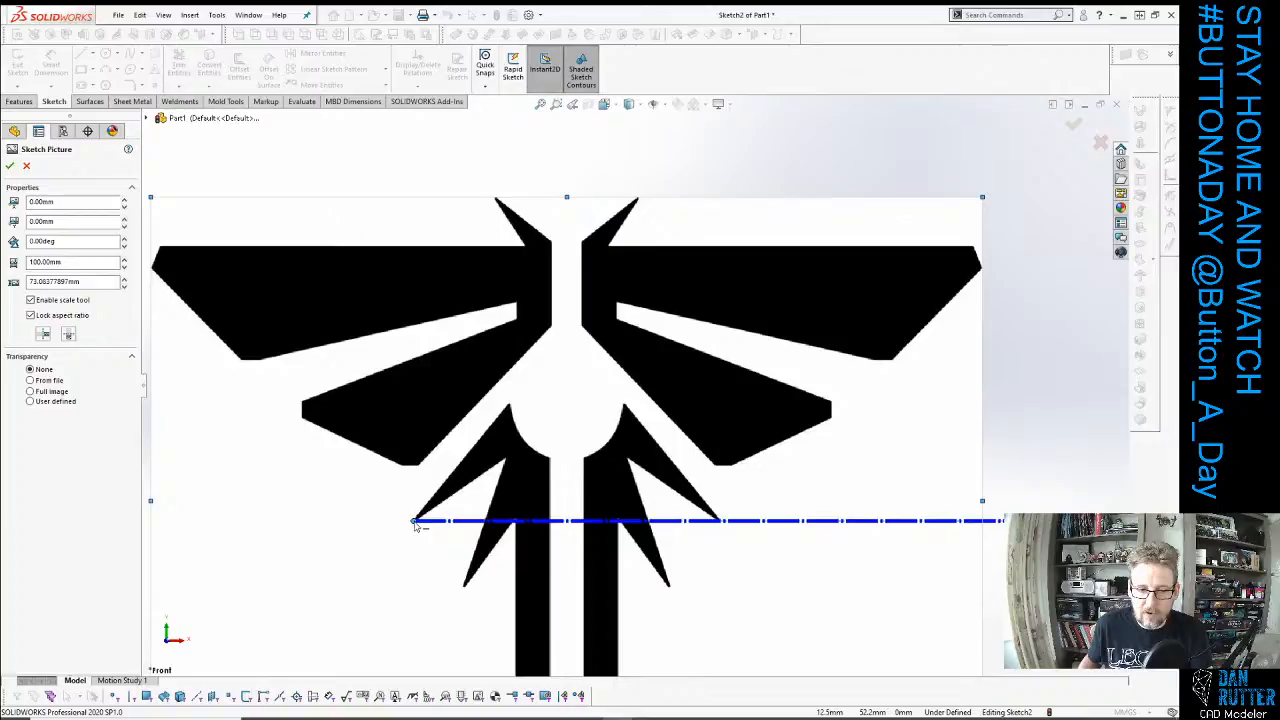
Place the scale line's arrow end on the tip of the right outer body spike and set the line's length to 20 mm.
scroll(389, 517, down, 1)
scroll(389, 517, up, 6)
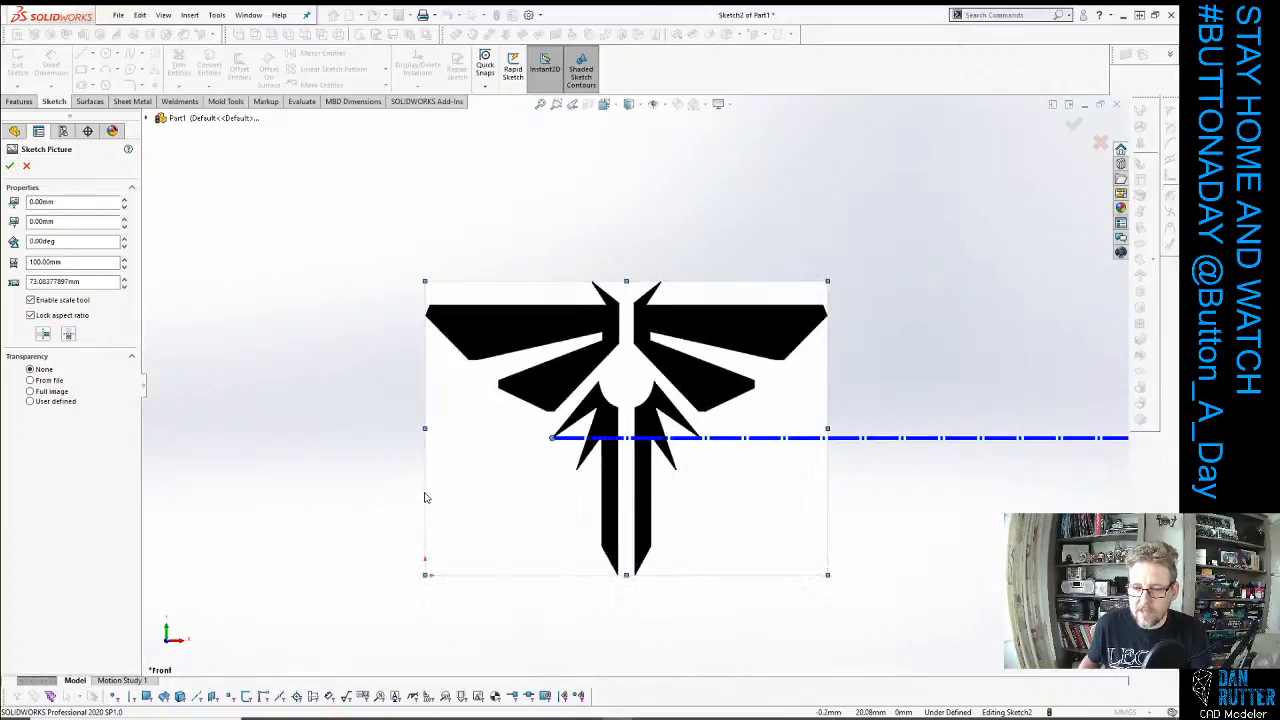
scroll(914, 423, up, 6)
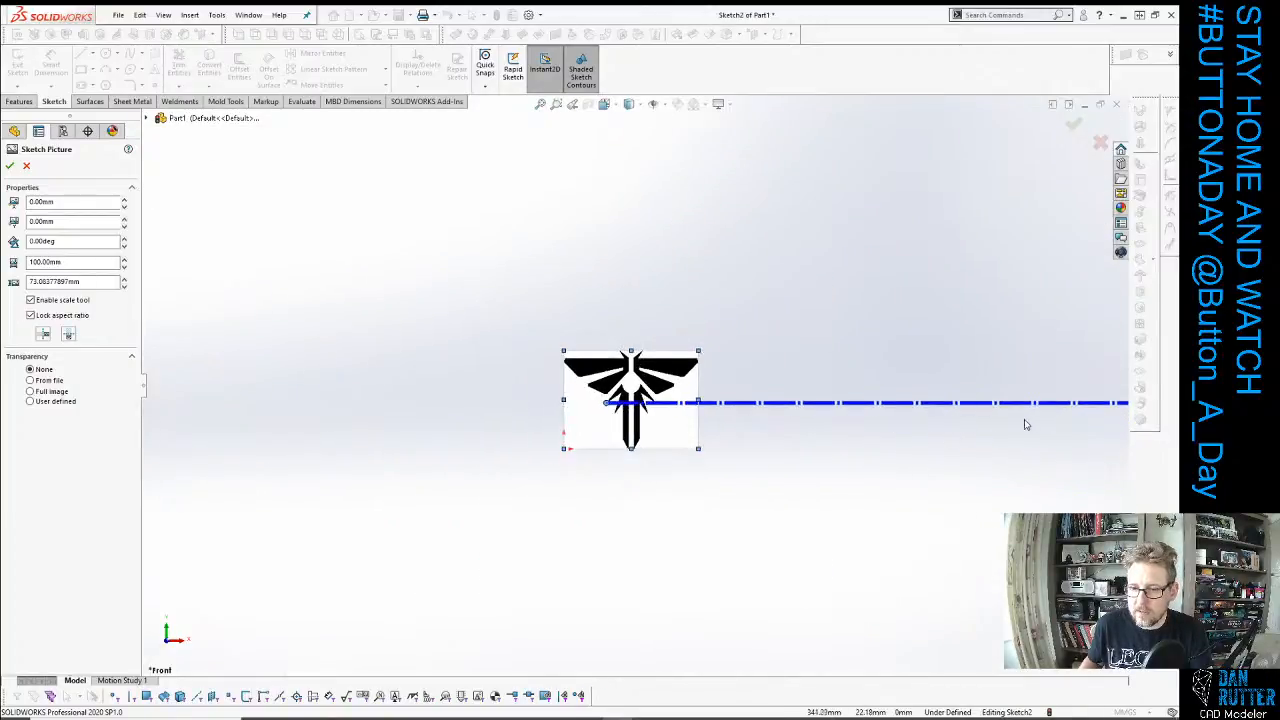
scroll(1040, 407, up, 2)
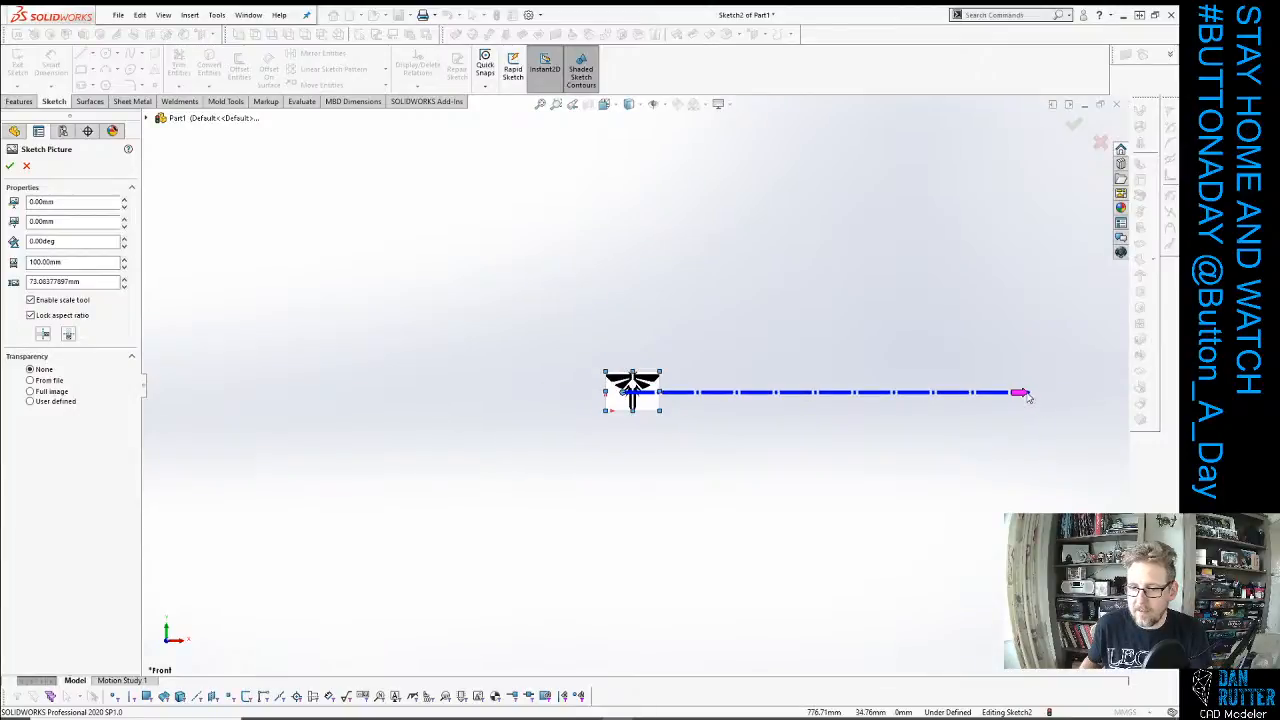
drag(1029, 395, 634, 401)
scroll(638, 399, down, 10)
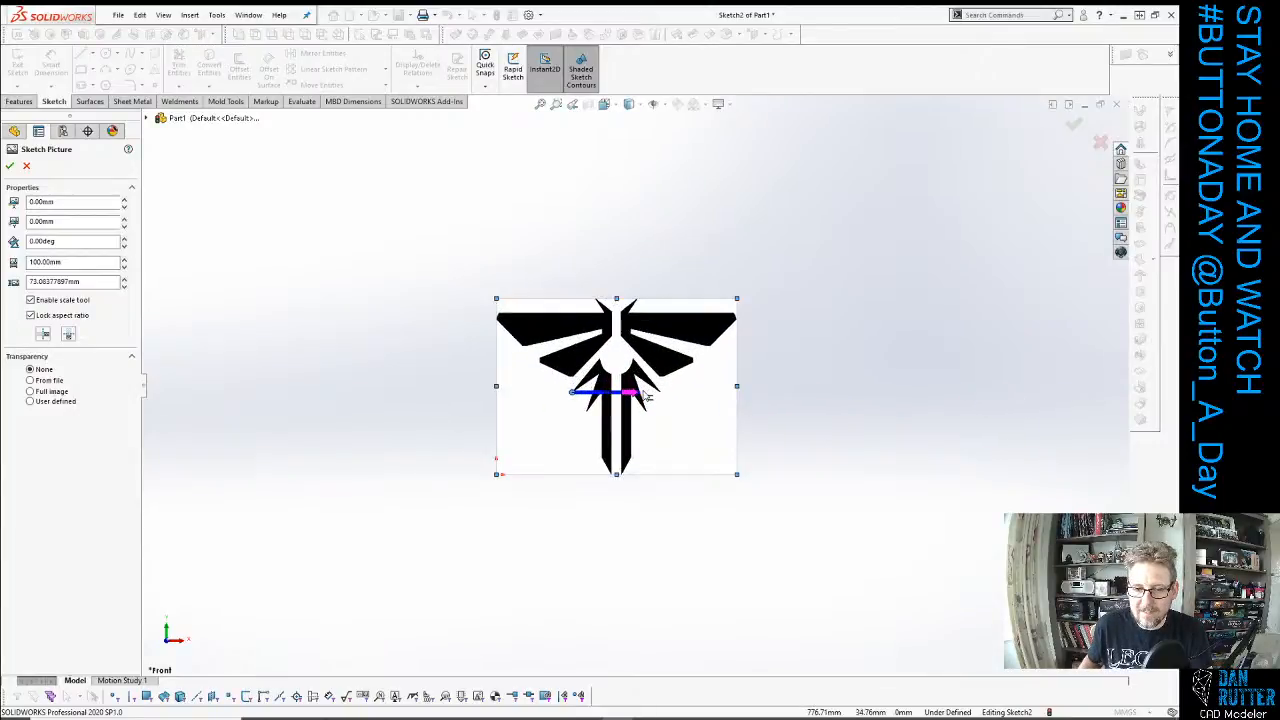
scroll(643, 397, down, 5)
drag(654, 397, 789, 397)
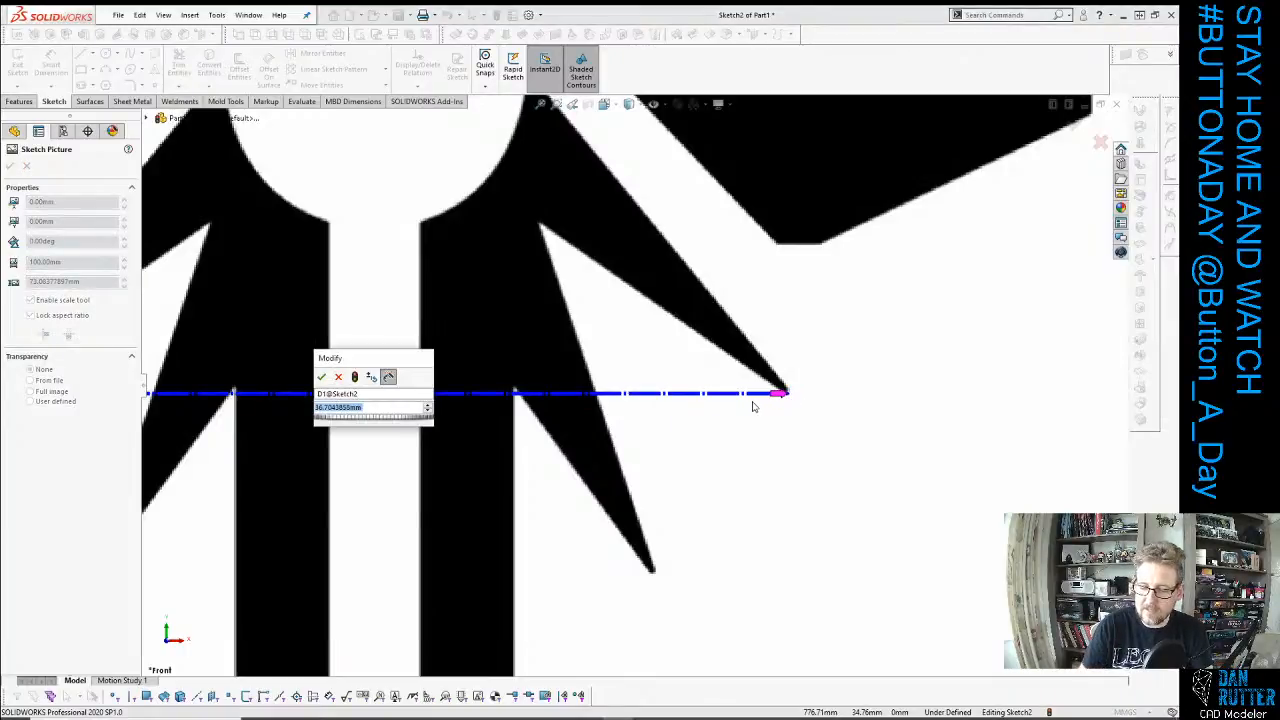
text(20)
key(Return)
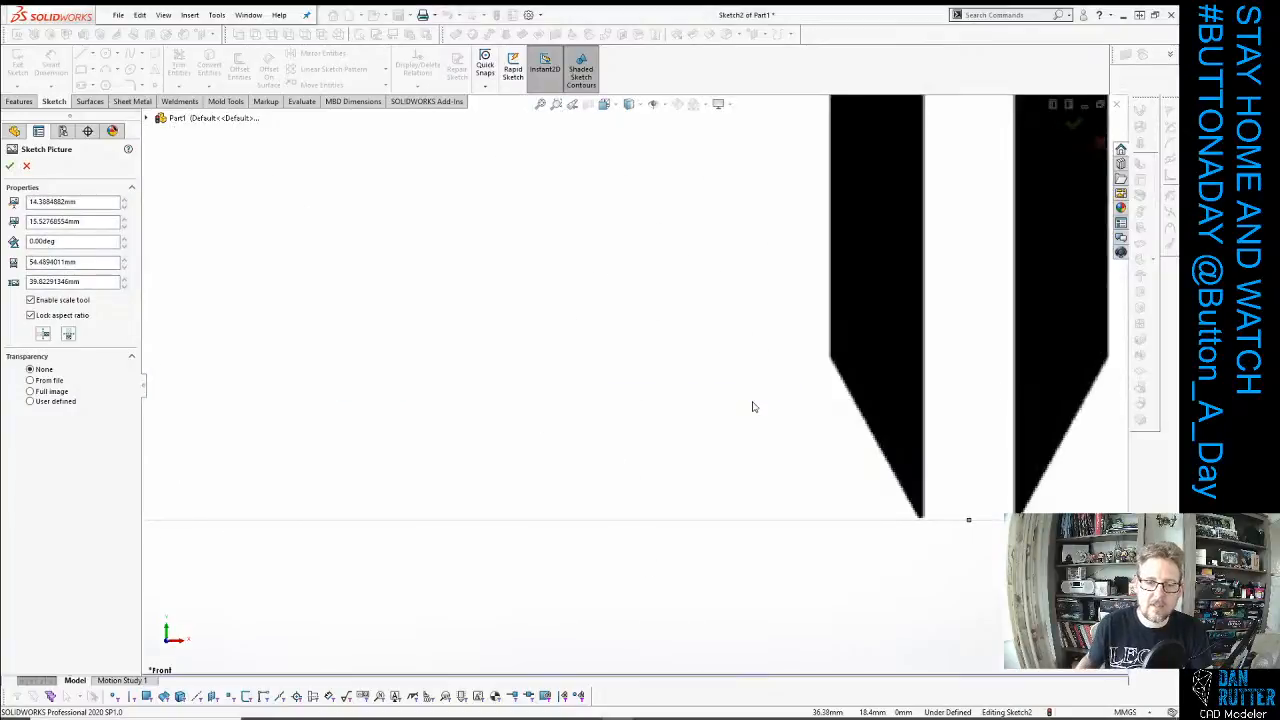
Set the scaled picture's width back to 100 mm, keeping the aspect ratio locked.
scroll(586, 500, up, 5)
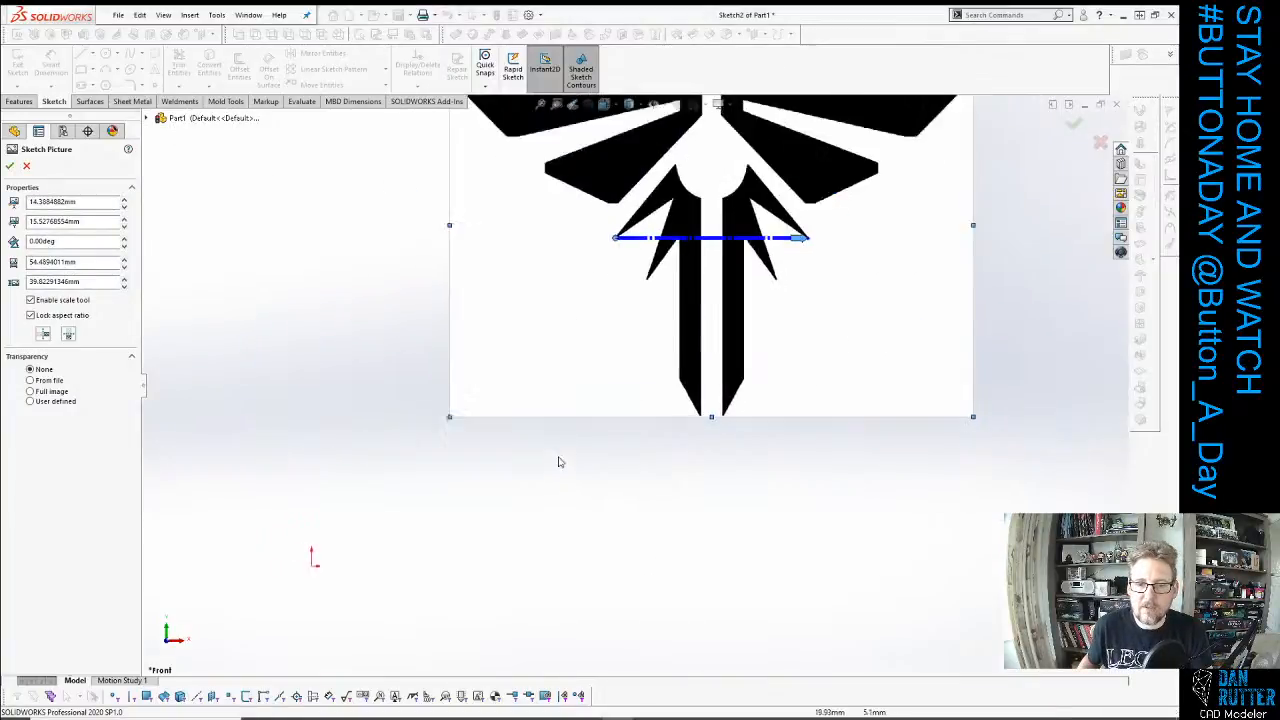
scroll(590, 500, up, 2)
scroll(620, 330, down, 3)
scroll(650, 326, up, 3)
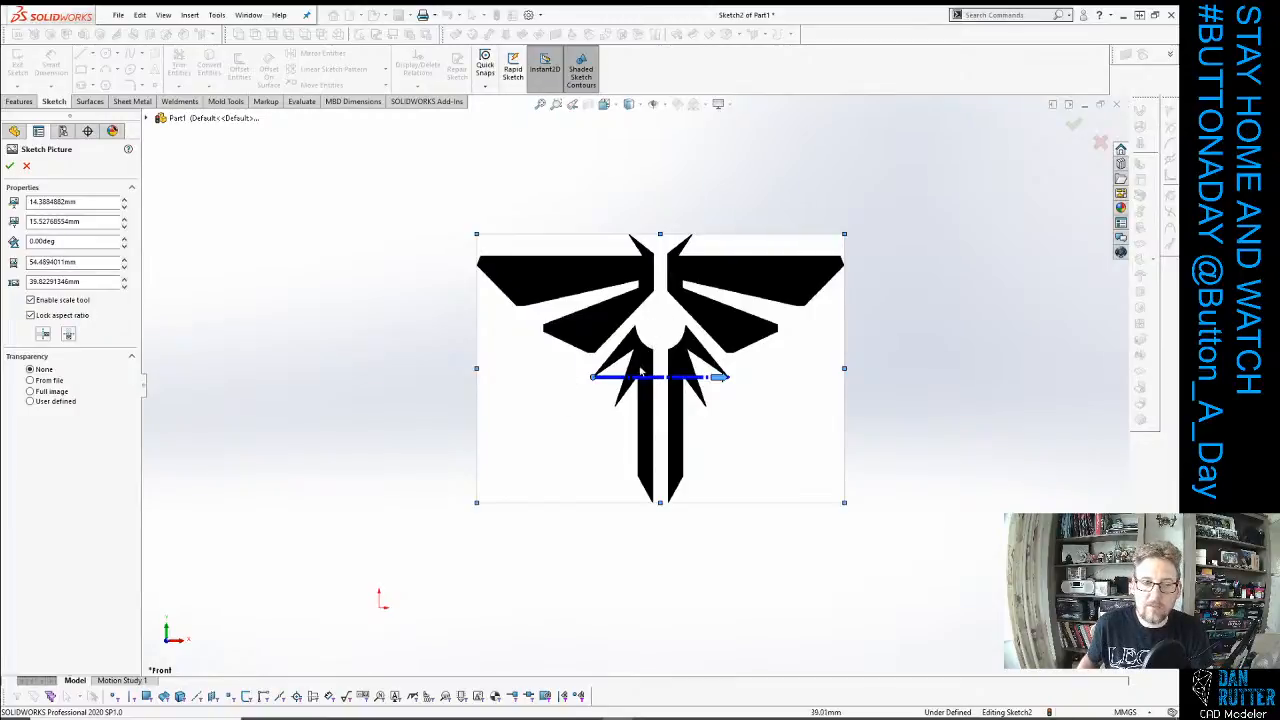
click(99, 267)
drag(53, 262, 28, 262)
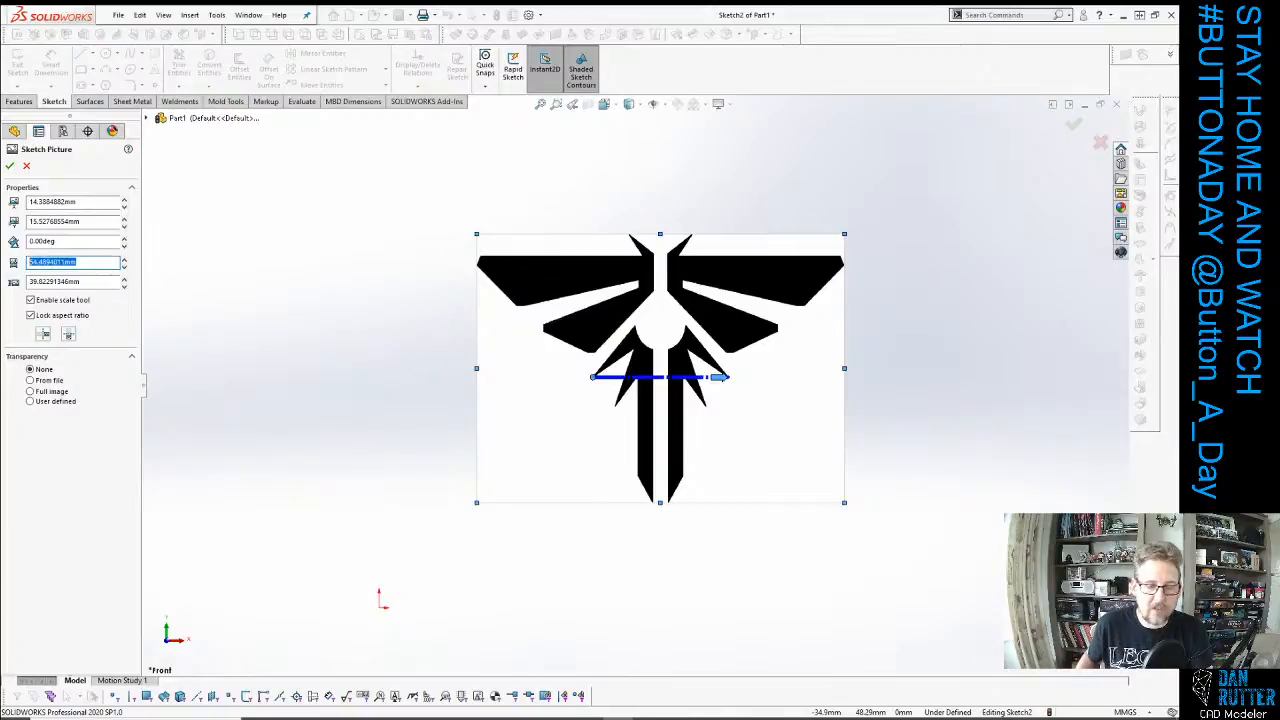
text(100)
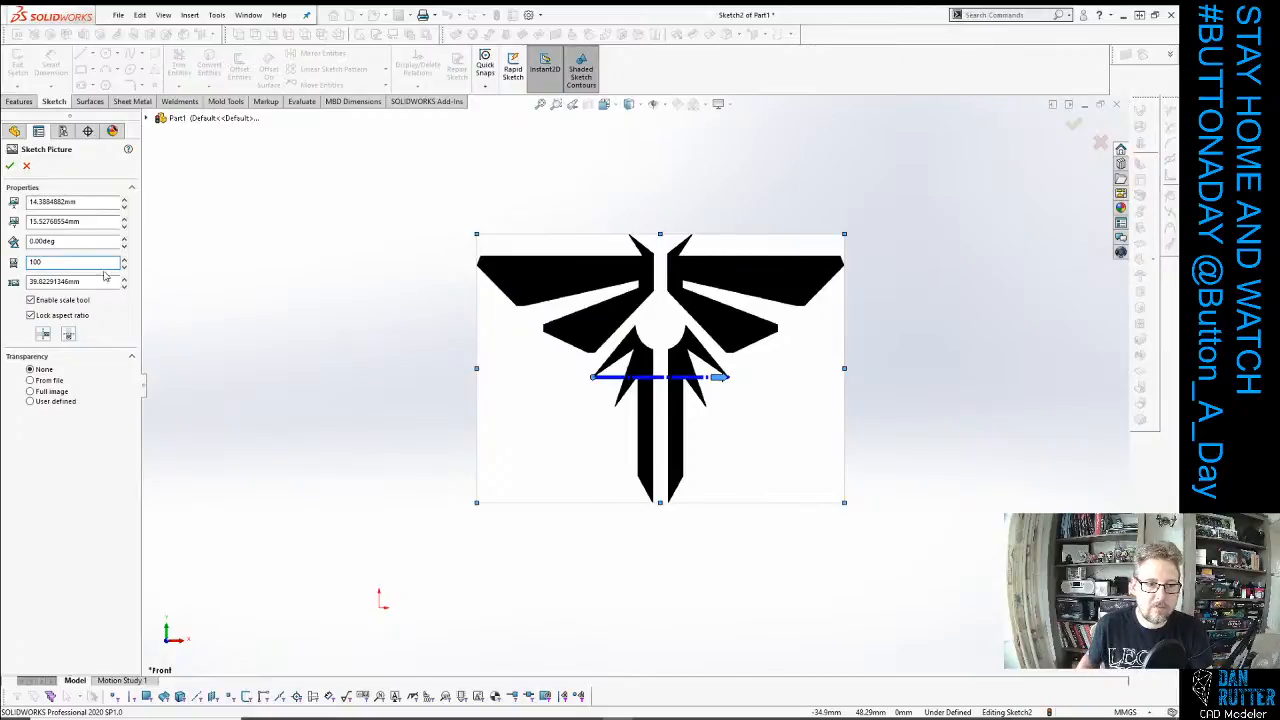
key(Return)
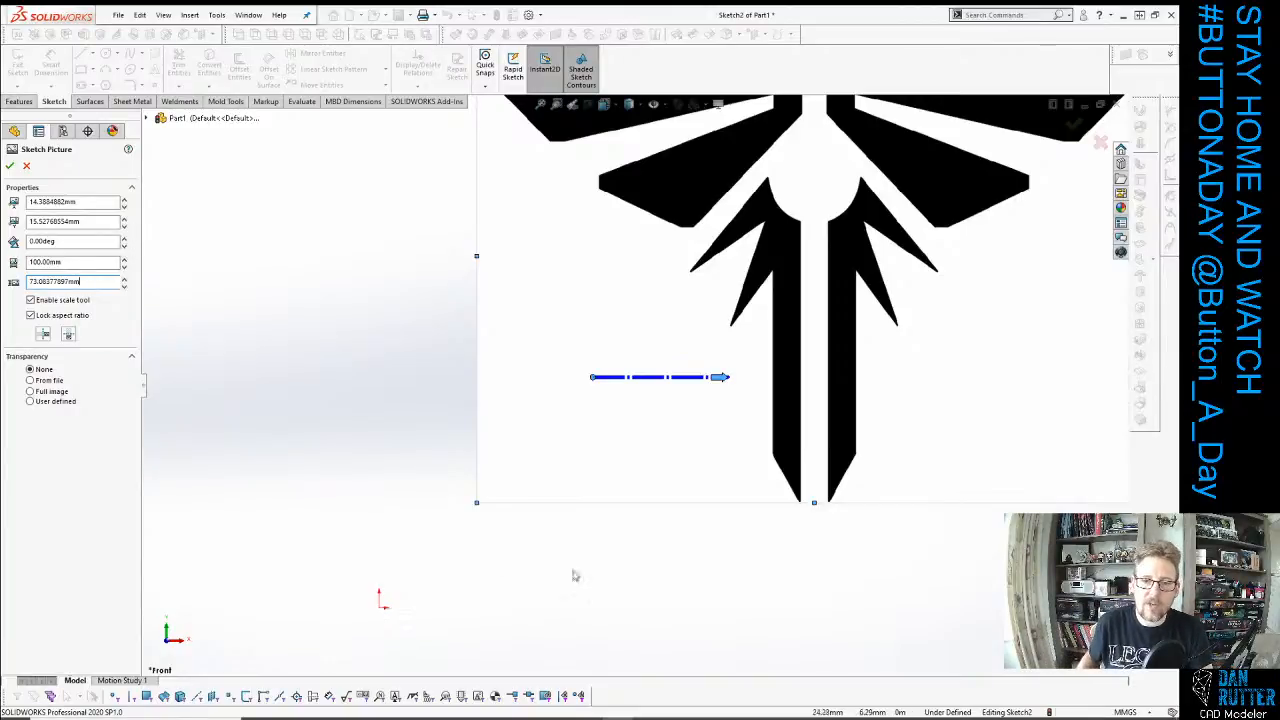
Set the sketch picture's origin X position to 5 mm.
scroll(870, 330, down, 1)
scroll(830, 350, up, 3)
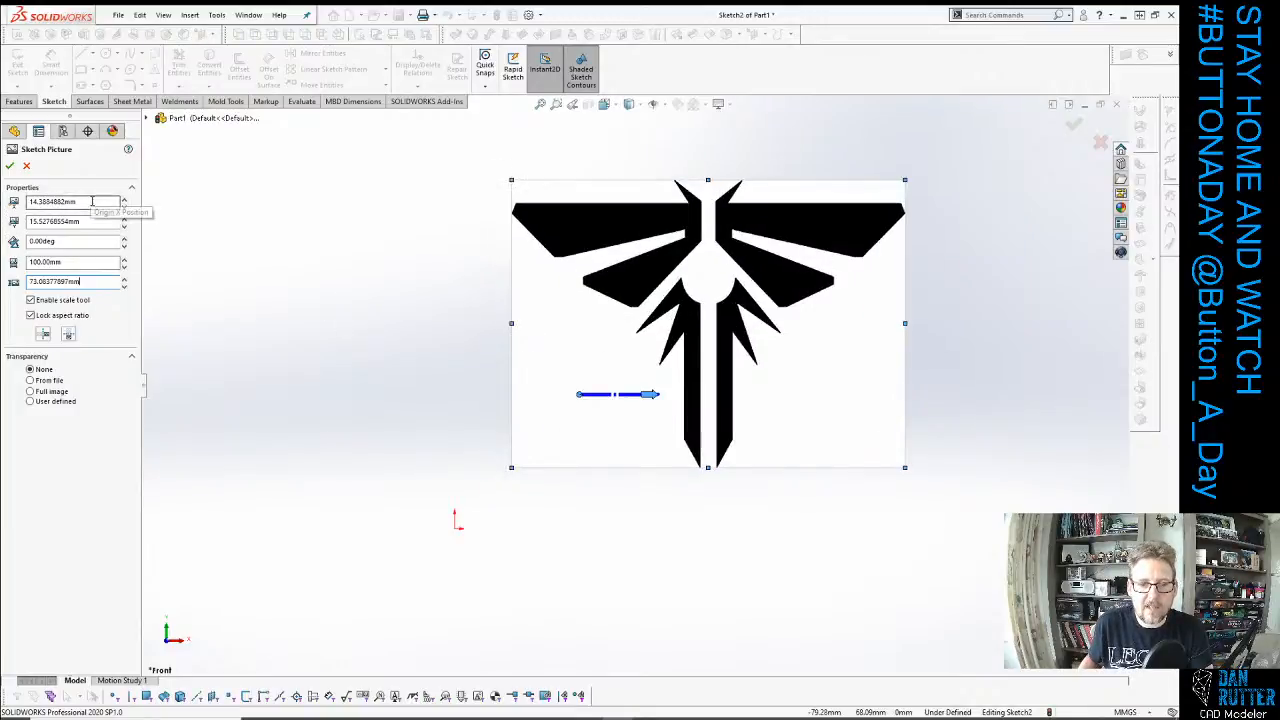
drag(79, 202, 26, 202)
text(5)
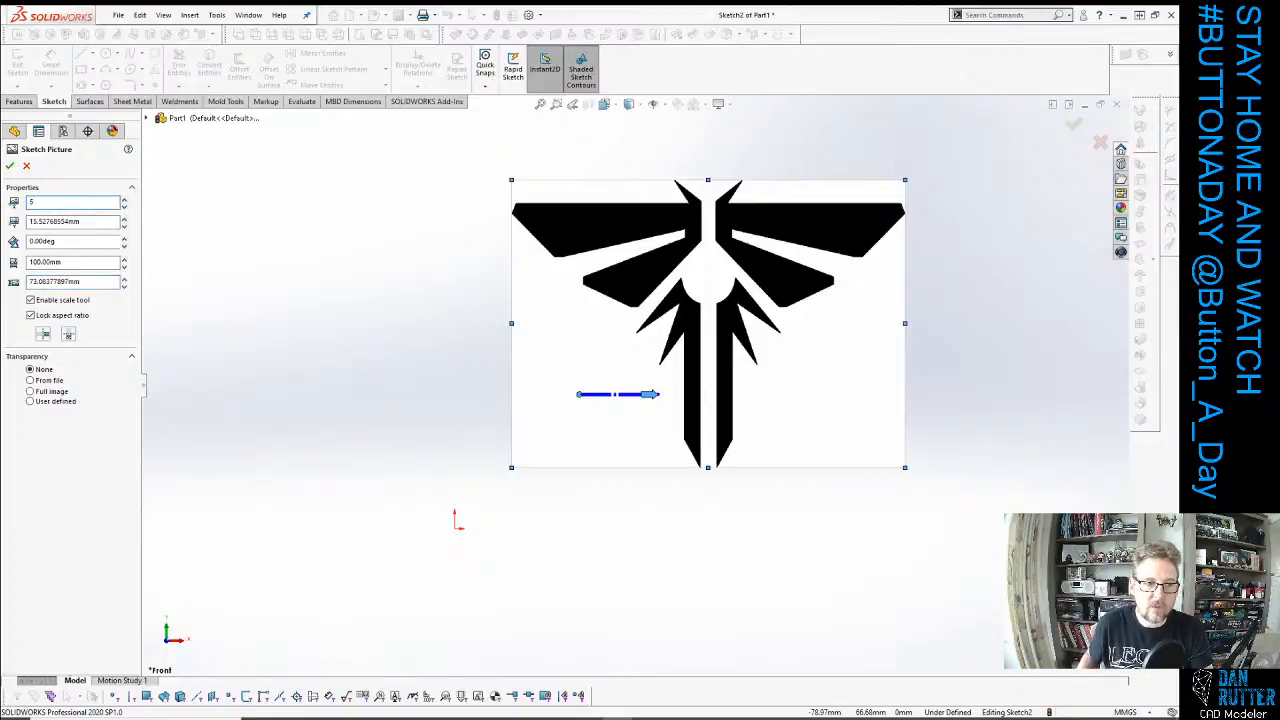
key(Tab)
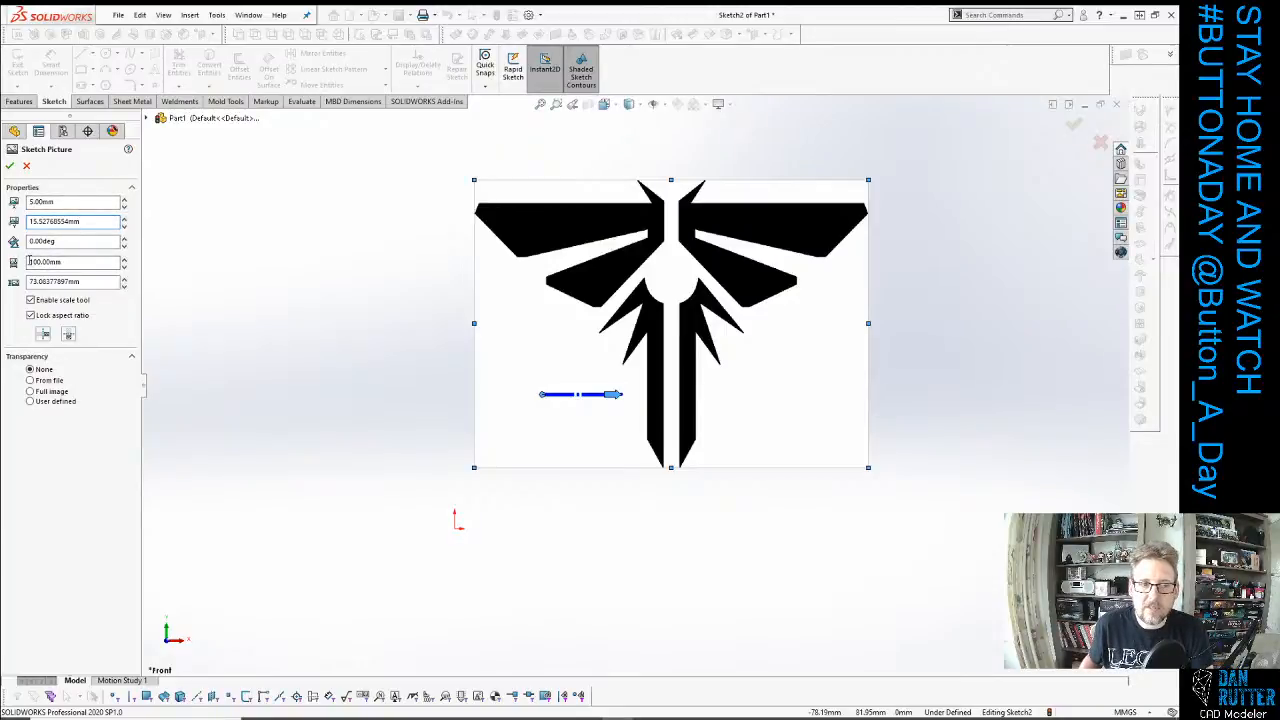
Set the sketch picture's origin X position to 50 mm.
click(60, 201)
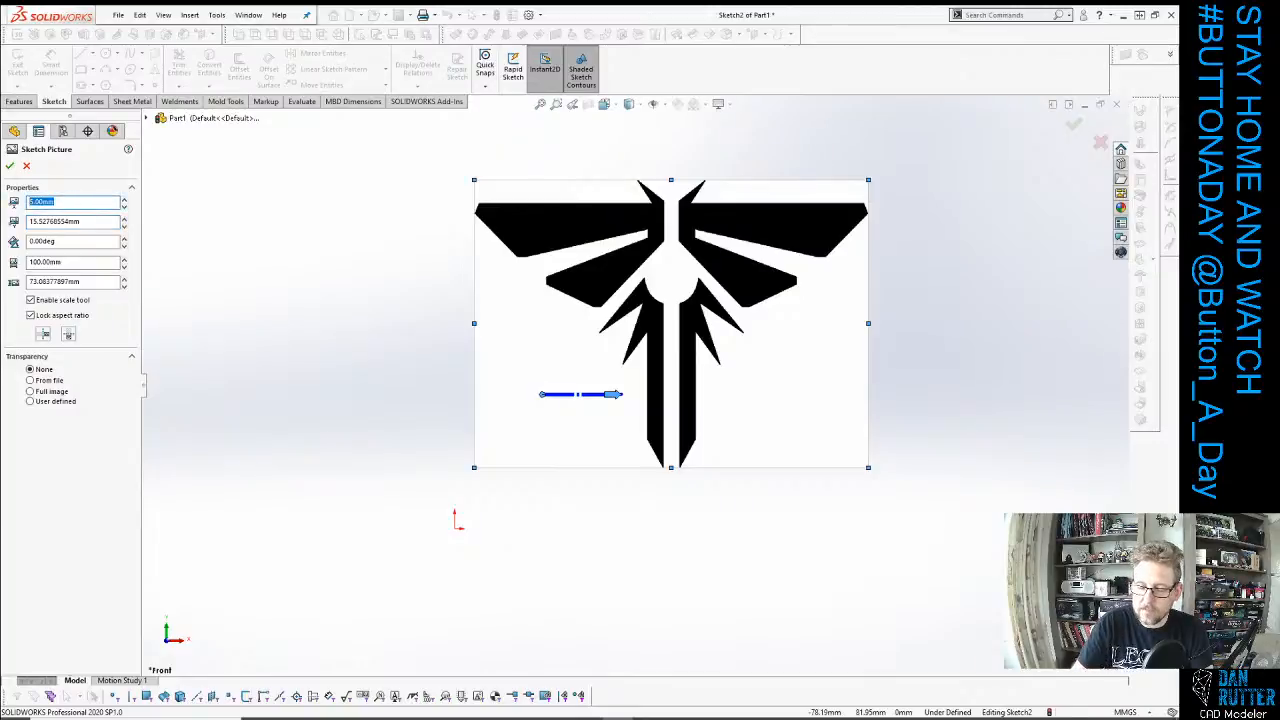
text(50)
click(101, 221)
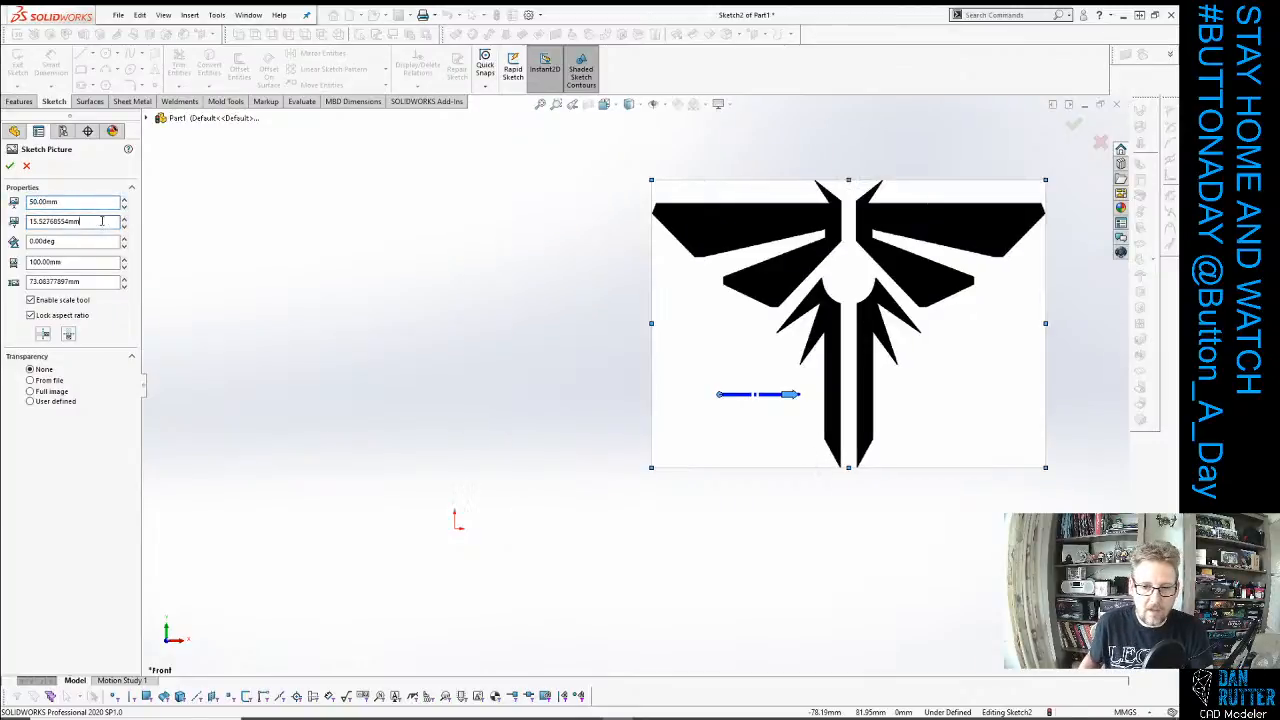
Set the sketch picture's origin X position to -50 mm.
click(31, 202)
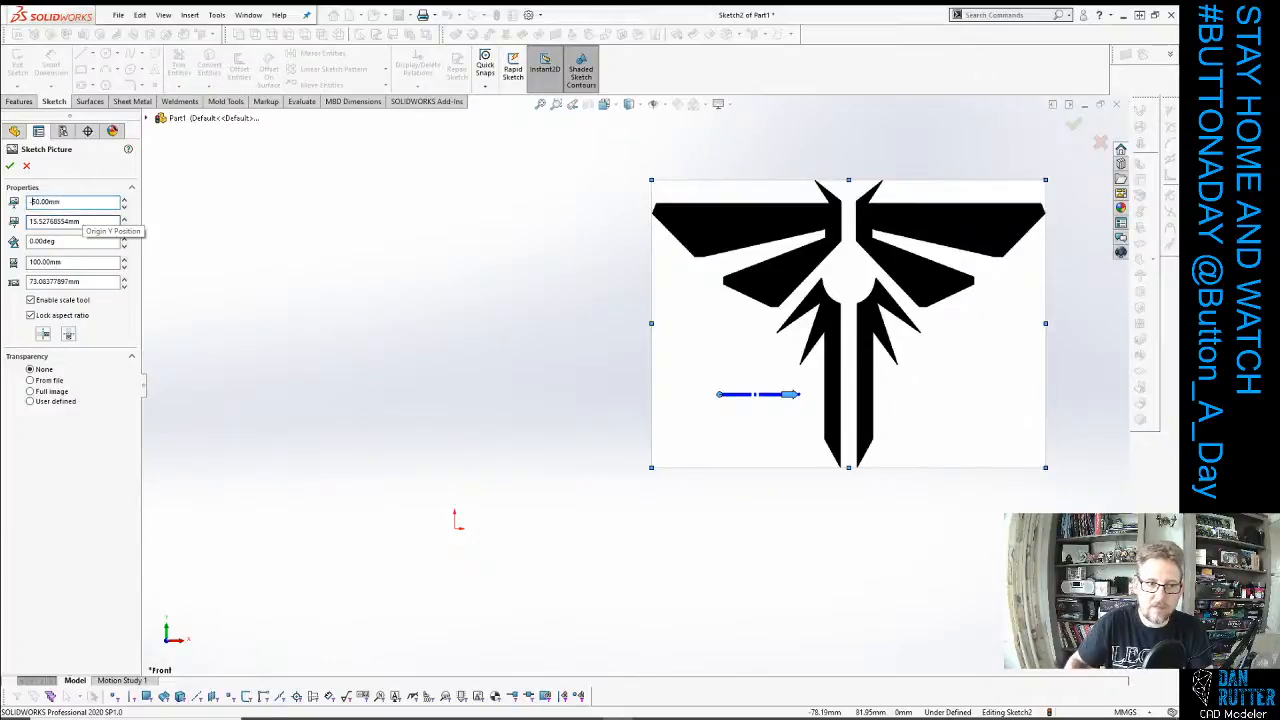
text(-)
key(Tab)
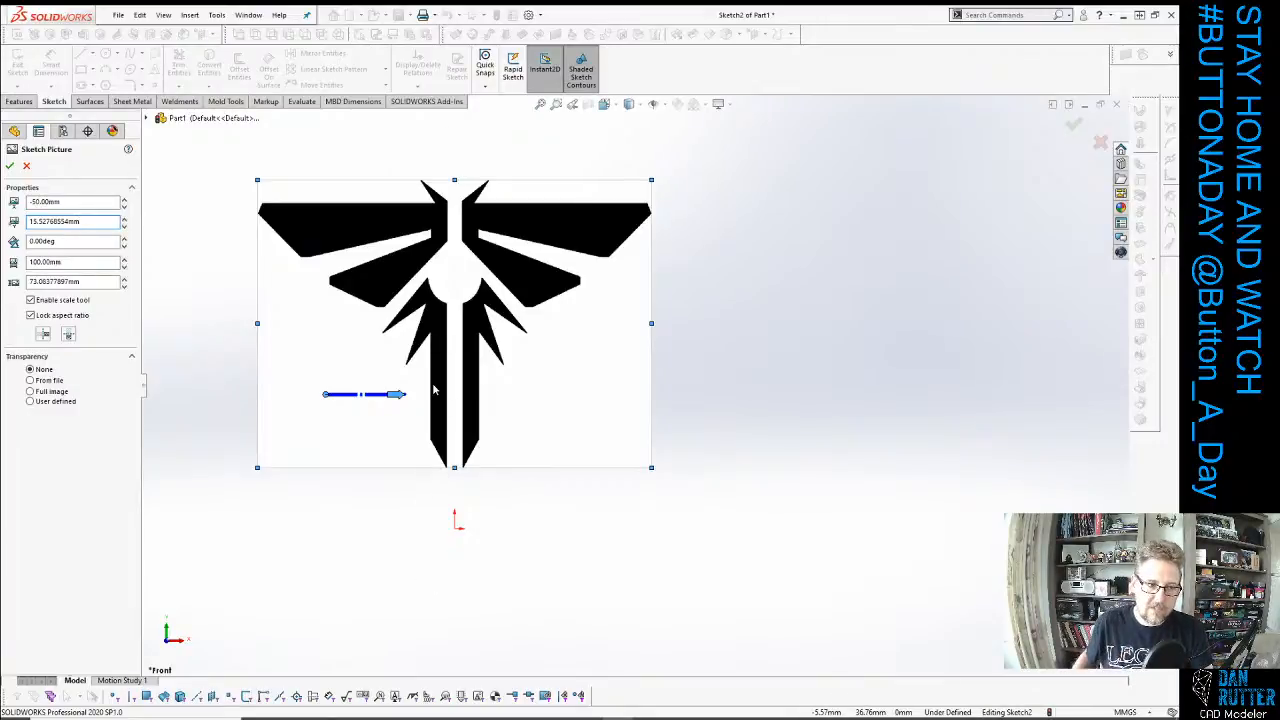
Copy the picture's height value into the origin Y position and halve it with the expression 73.08377897/2.
double_click(67, 282)
key(ctrl+c)
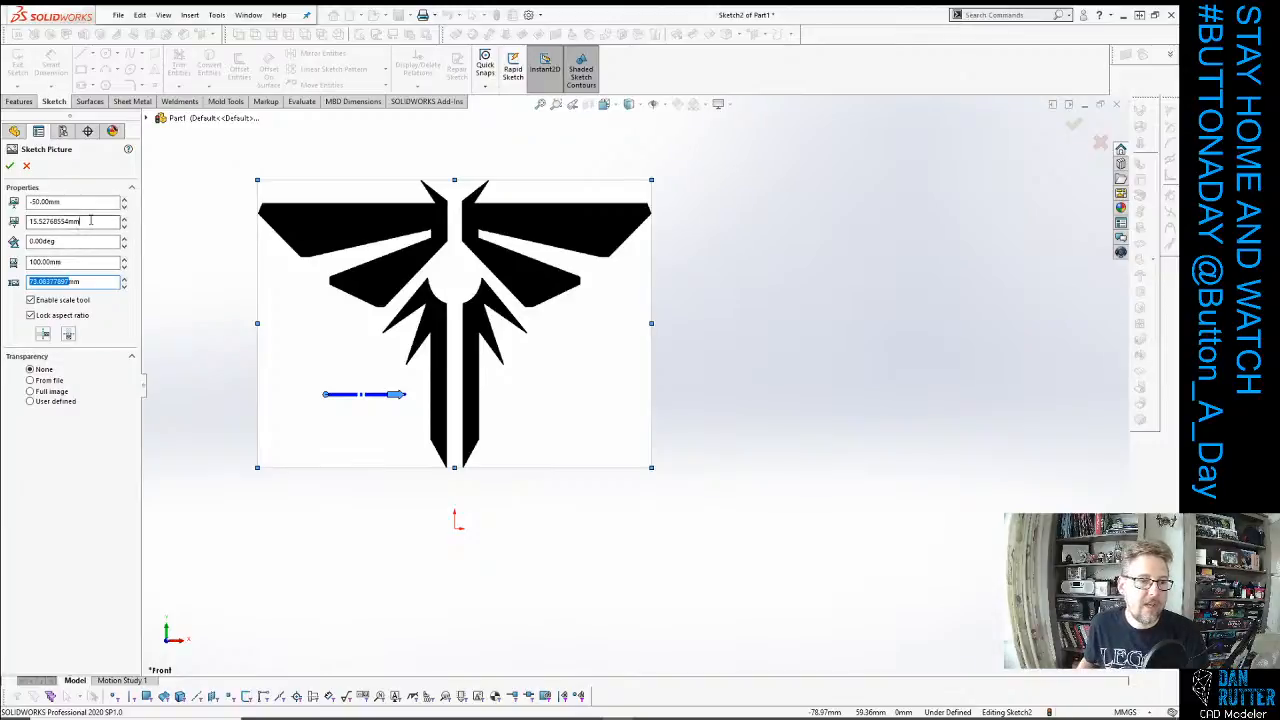
drag(90, 221, 6, 219)
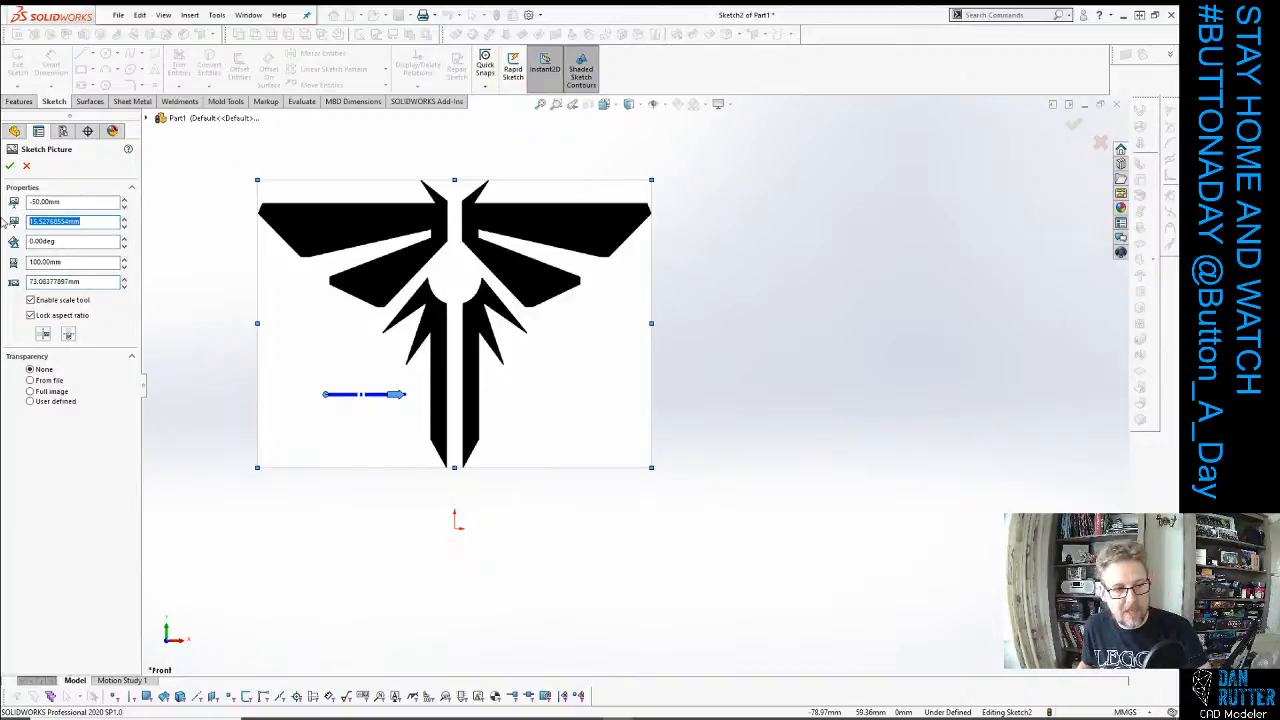
key(ctrl+v)
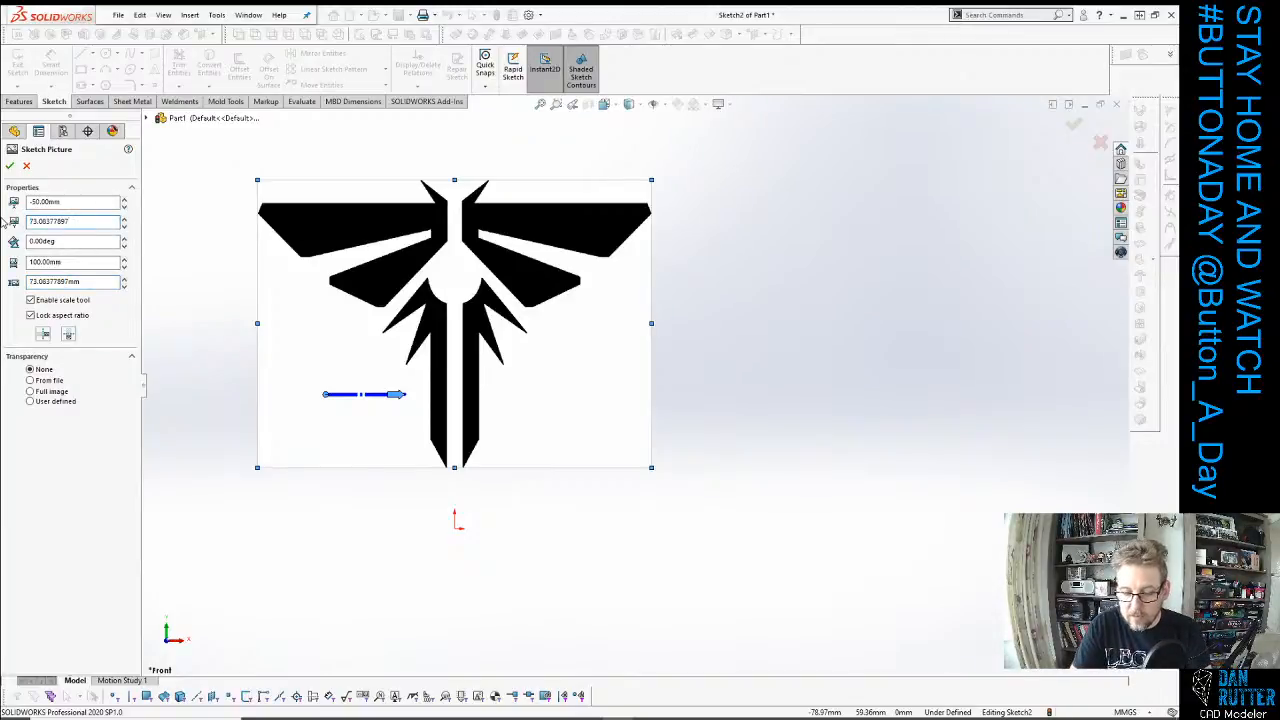
text(/2)
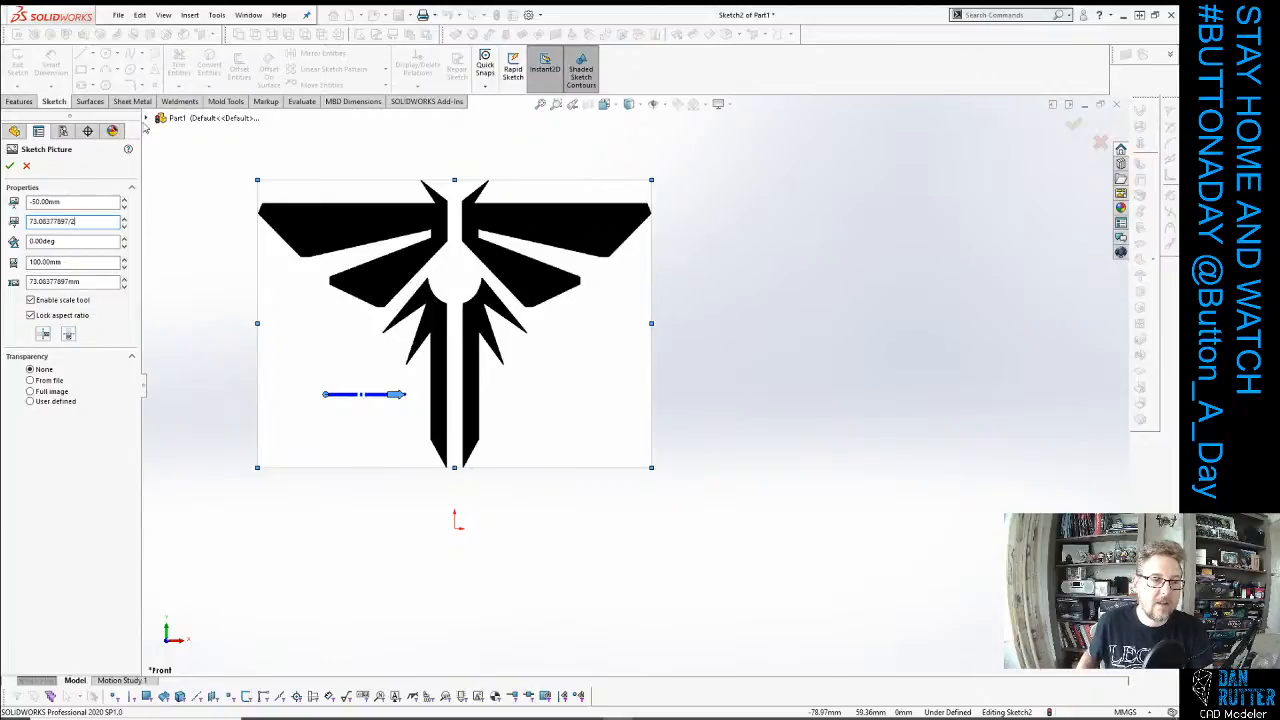
click(95, 201)
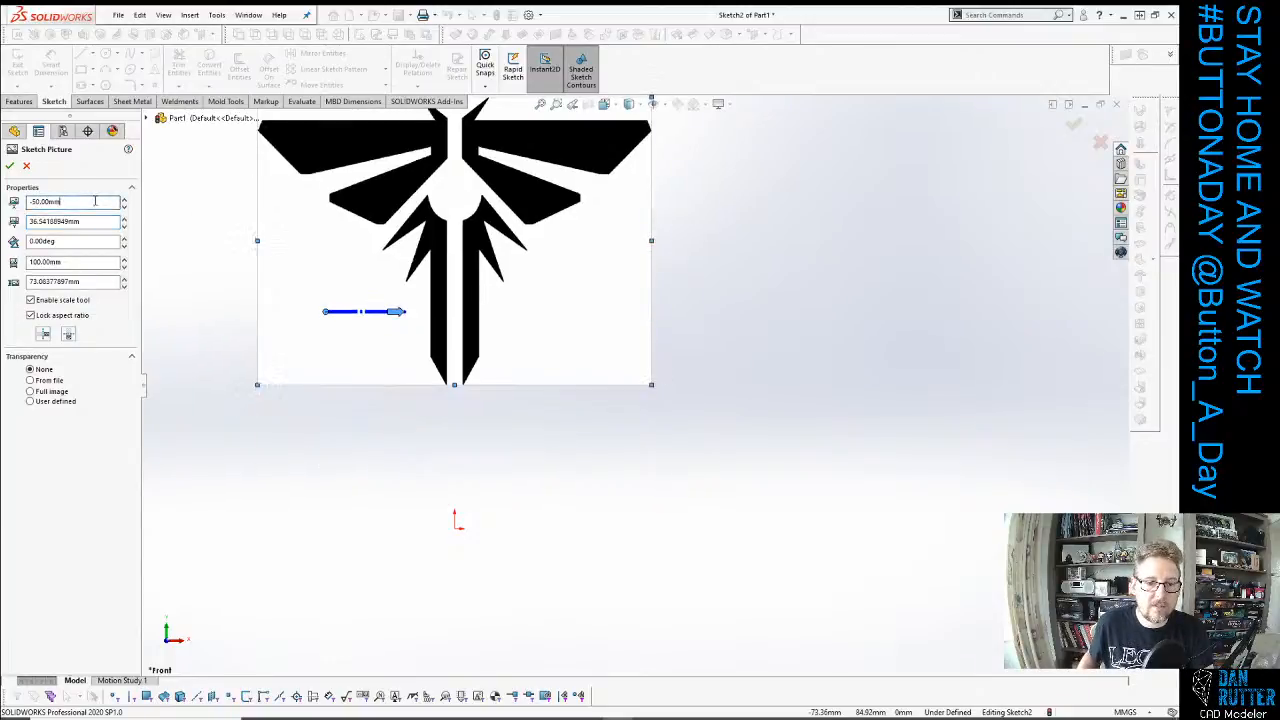
Make the origin Y position negative at -36.54188949 mm, accept the sketch picture and exit the sketch.
click(48, 223)
text(-)
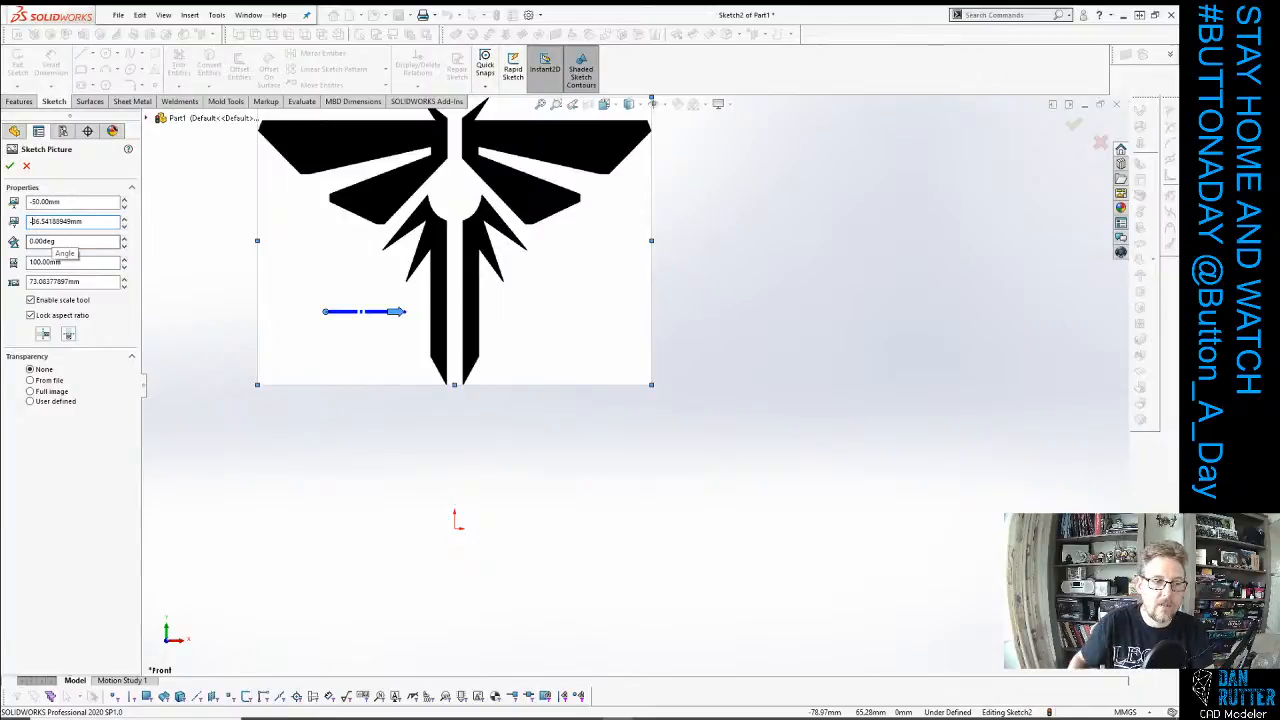
key(Tab)
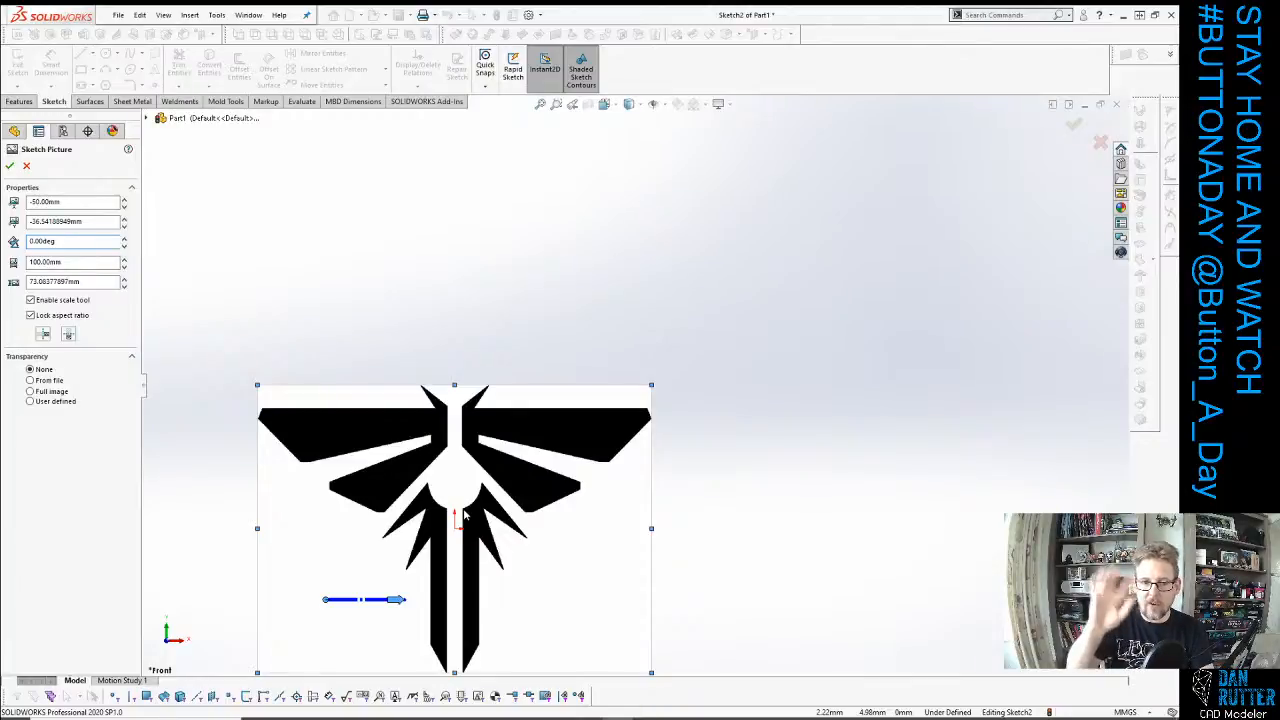
click(9, 165)
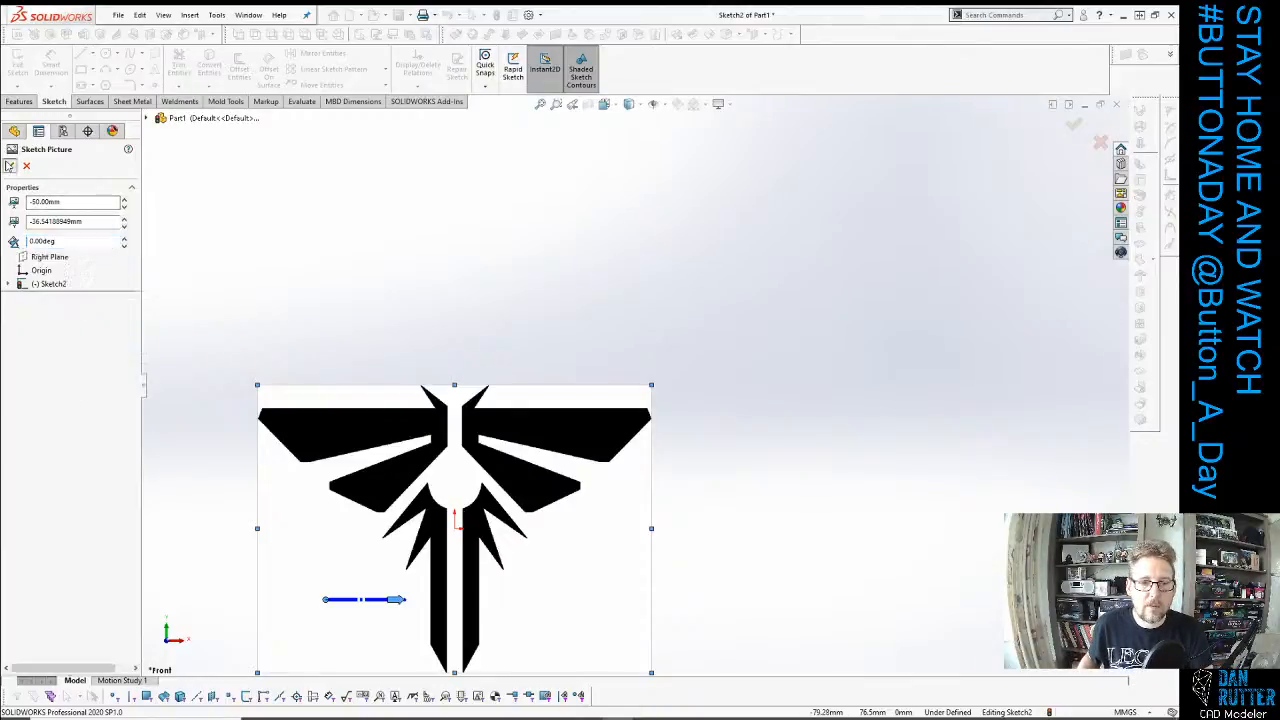
mouse_move(505, 412)
middle_down()
mouse_move(586, 366)
mouse_move(606, 434)
mouse_move(638, 427)
mouse_move(363, 363)
middle_up()
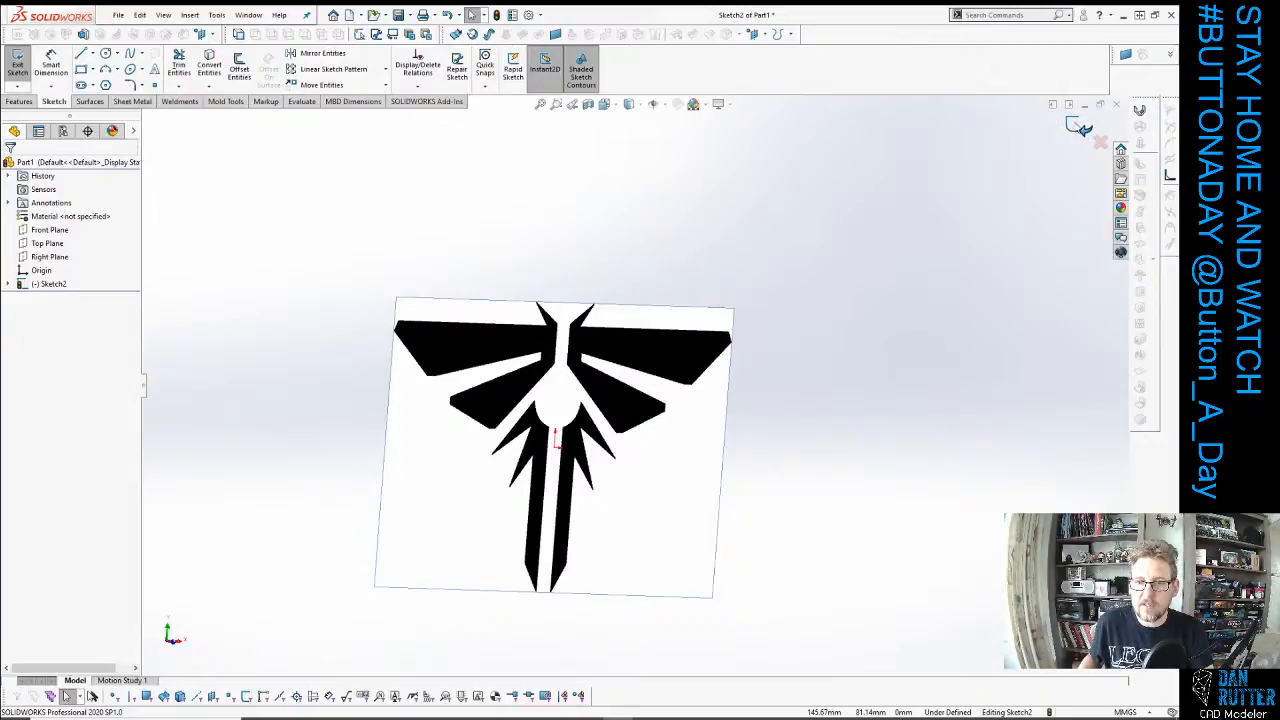
click(1080, 127)
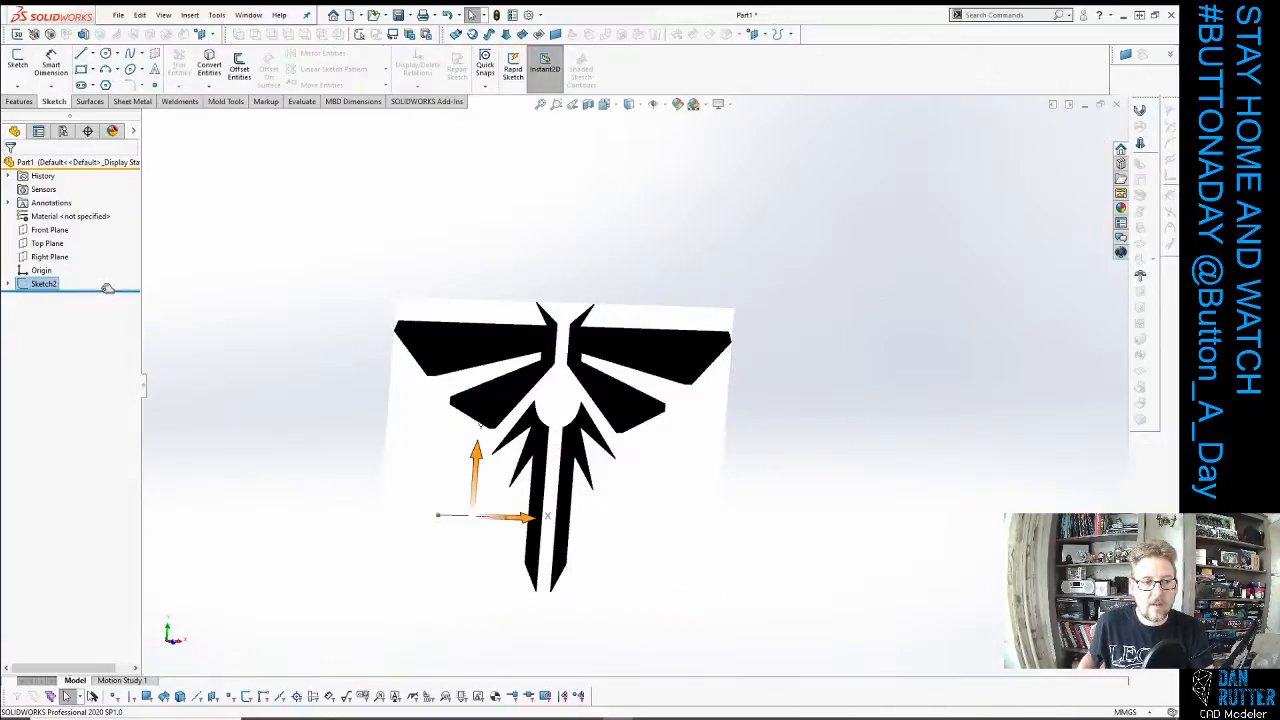
Rename the sketch containing the logo picture as Ref_image.
right_click(48, 285)
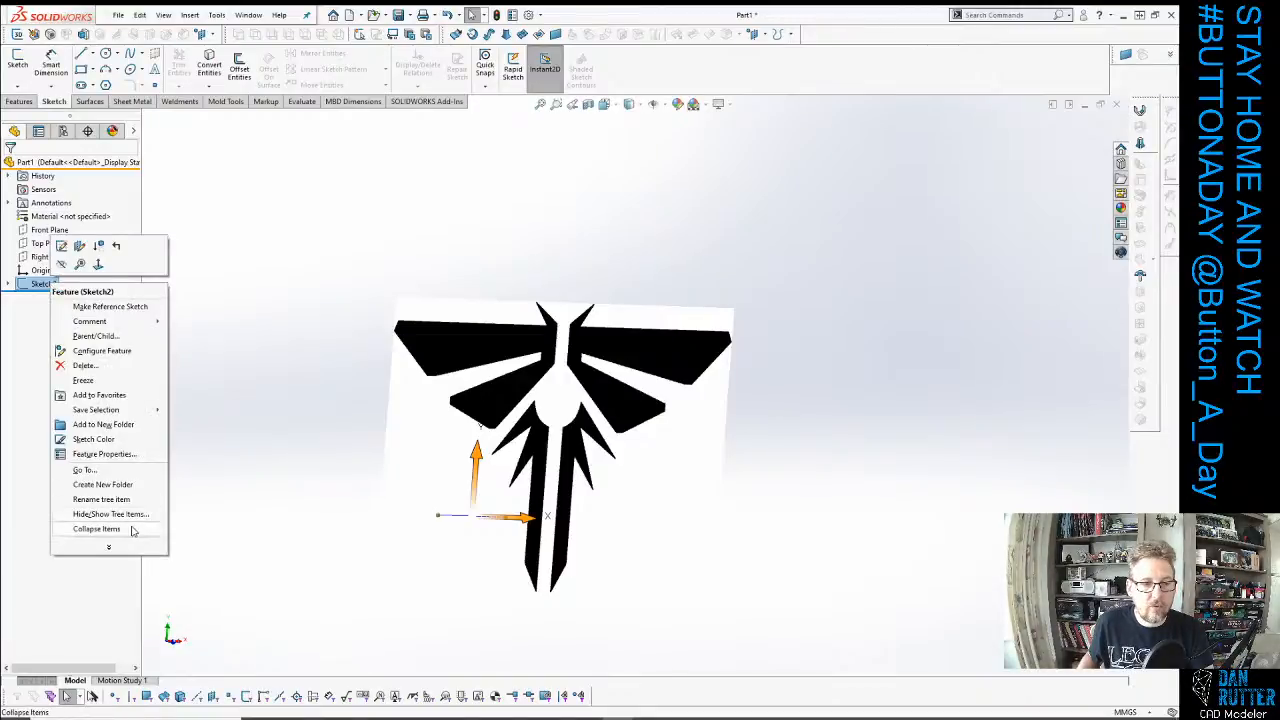
click(101, 499)
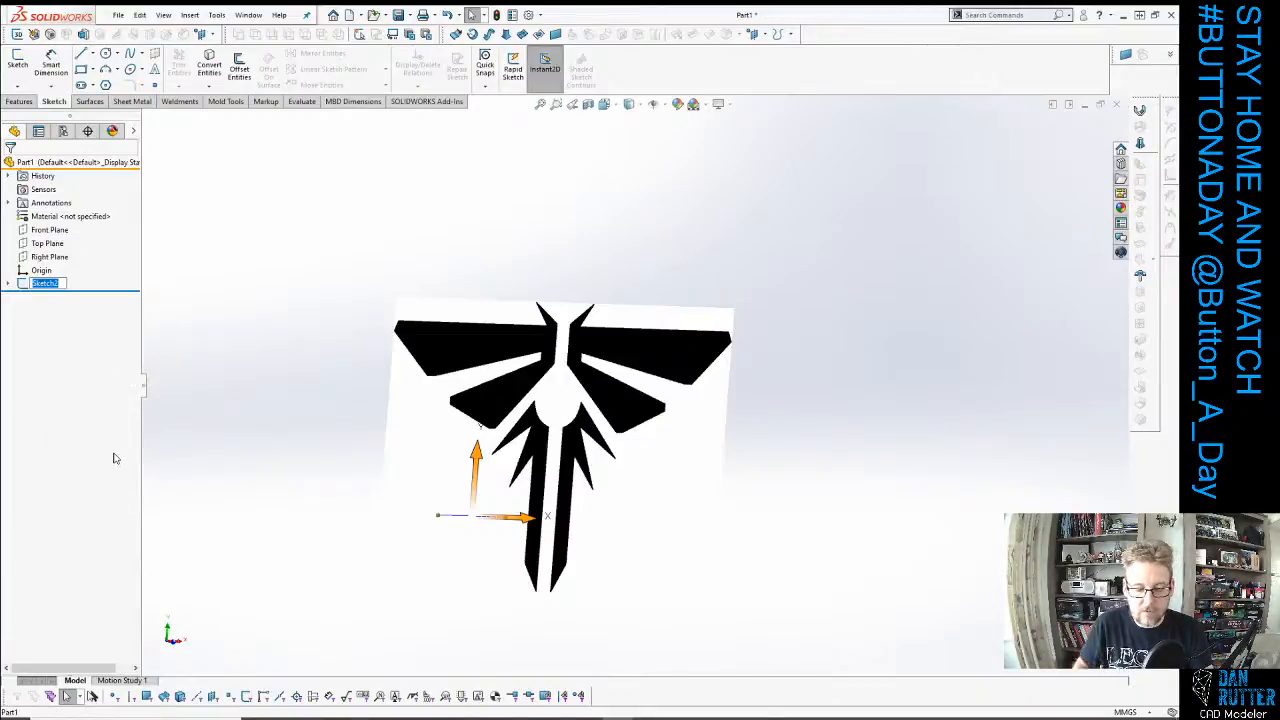
text(Ref)
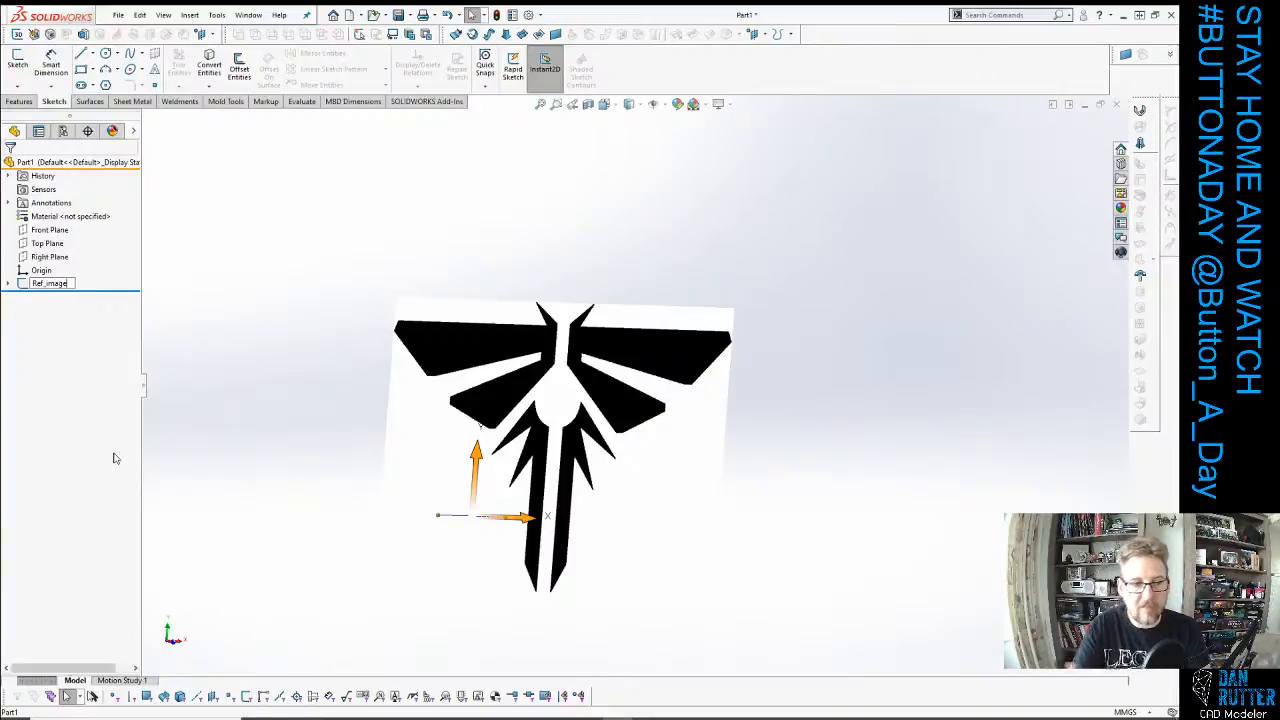
text(_image)
key(Return)
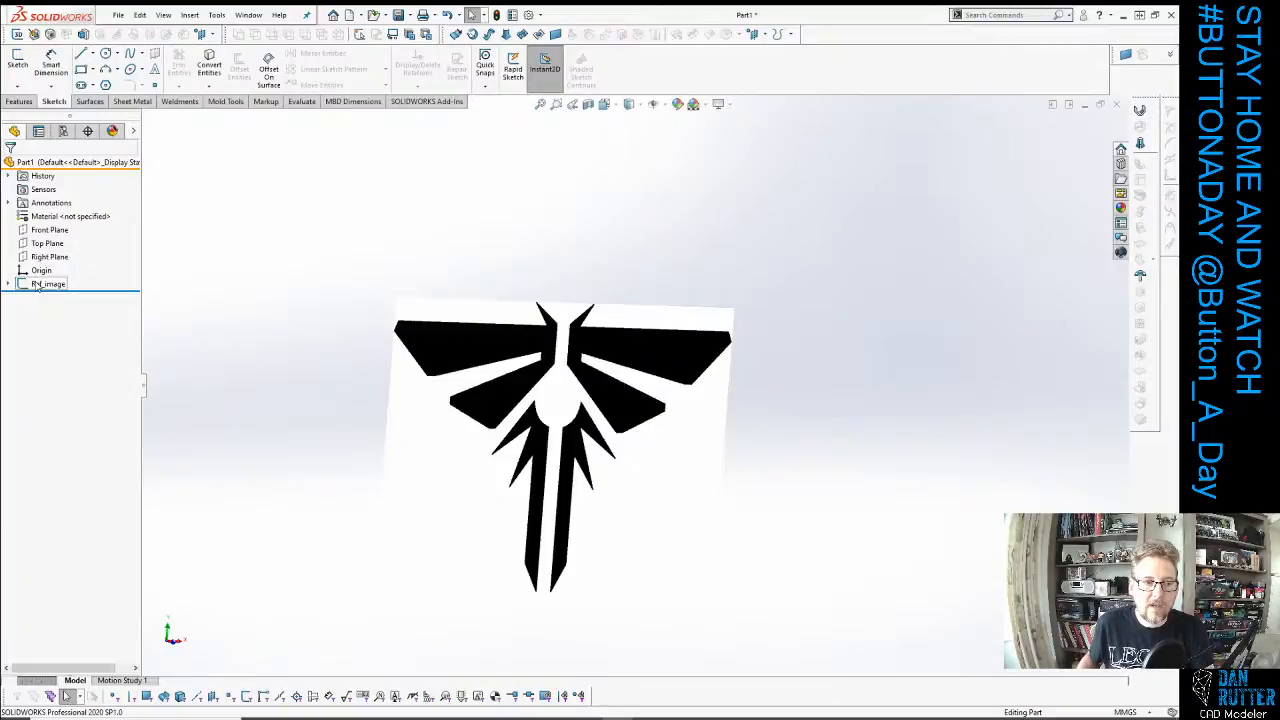
Hide the Ref_image sketch and show it again.
right_click(37, 286)
click(38, 250)
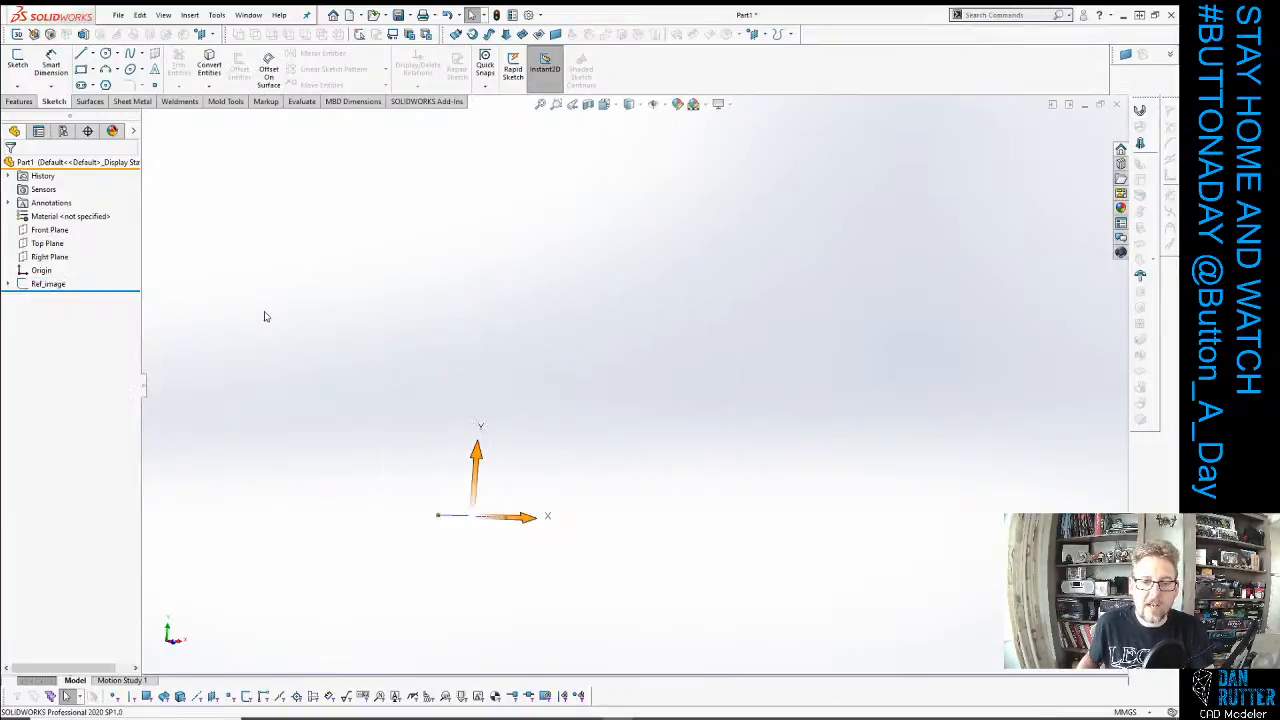
right_click(44, 285)
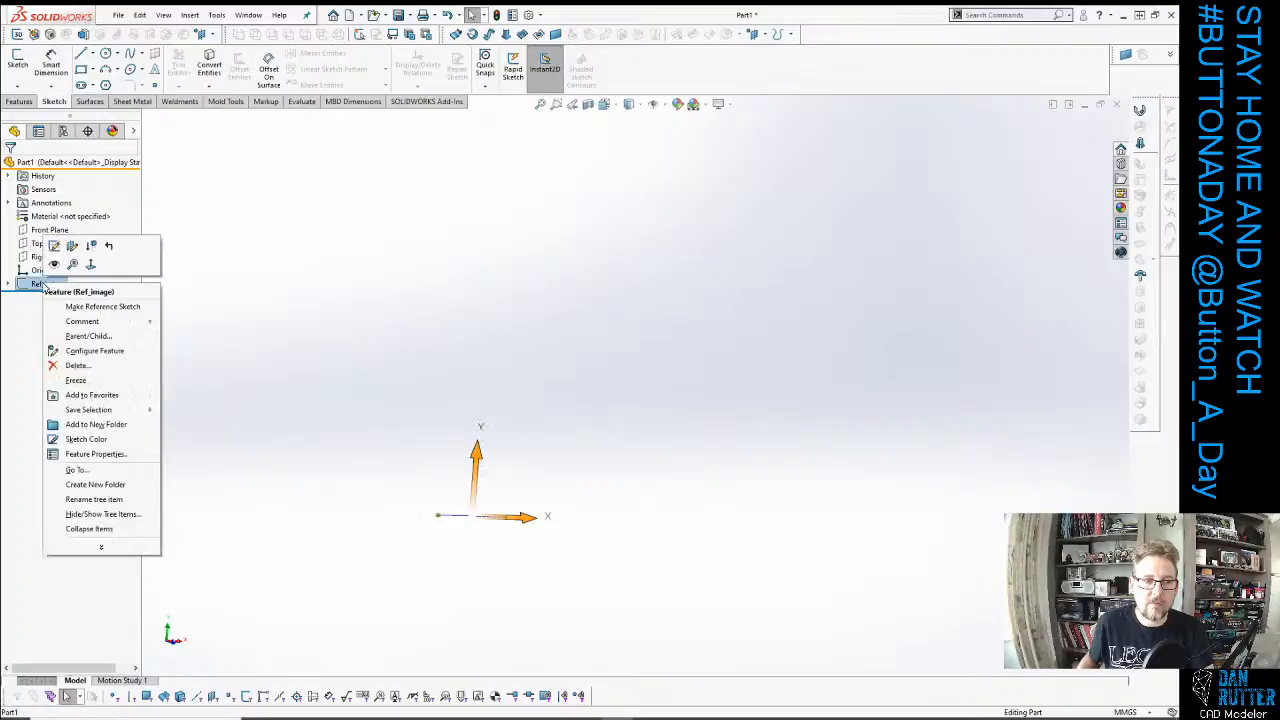
click(52, 265)
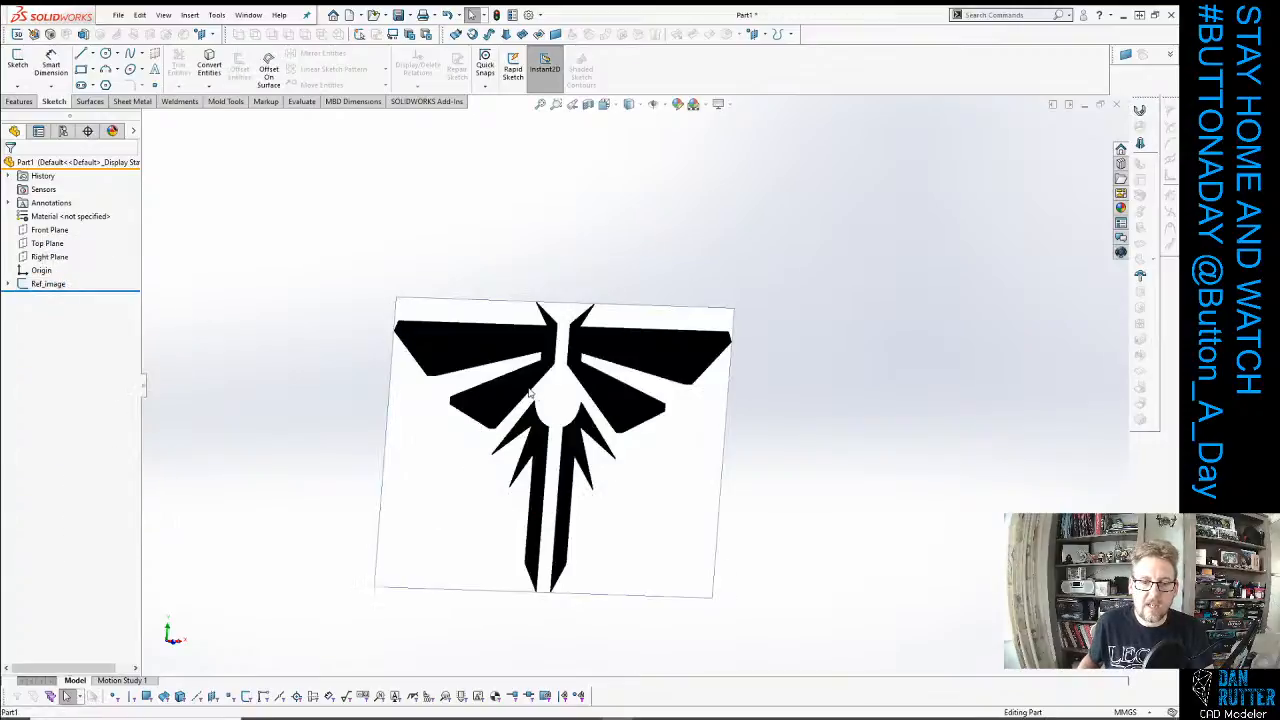
middle_drag(530, 393, 485, 376)
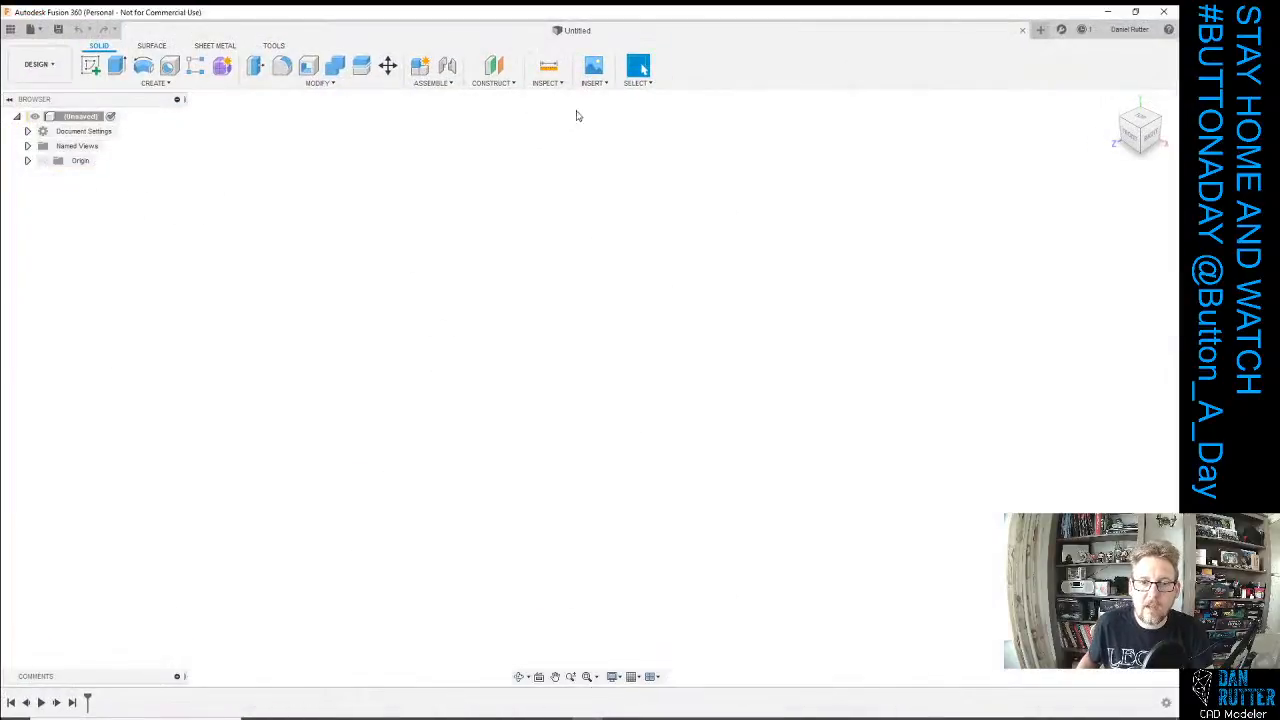
In Fusion 360, insert the Firefly_logo_trimmed image from the computer's Last of us folder as a canvas on the XY plane.
click(604, 84)
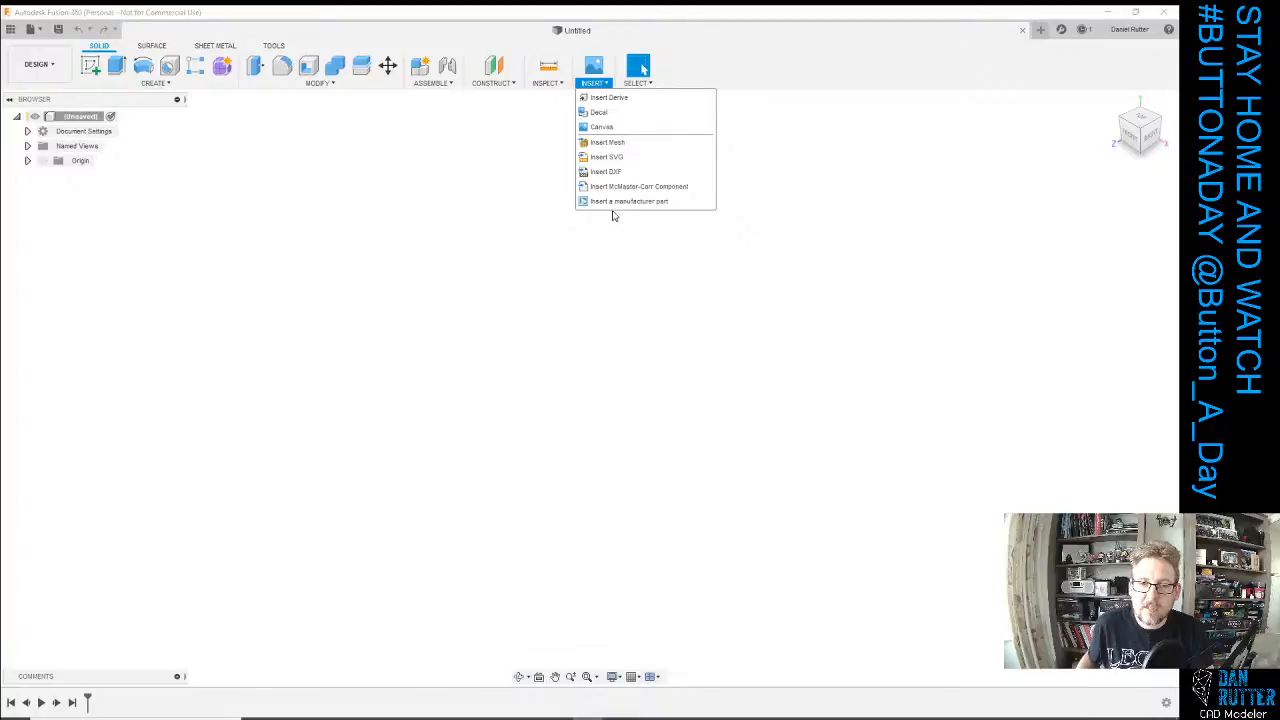
click(595, 133)
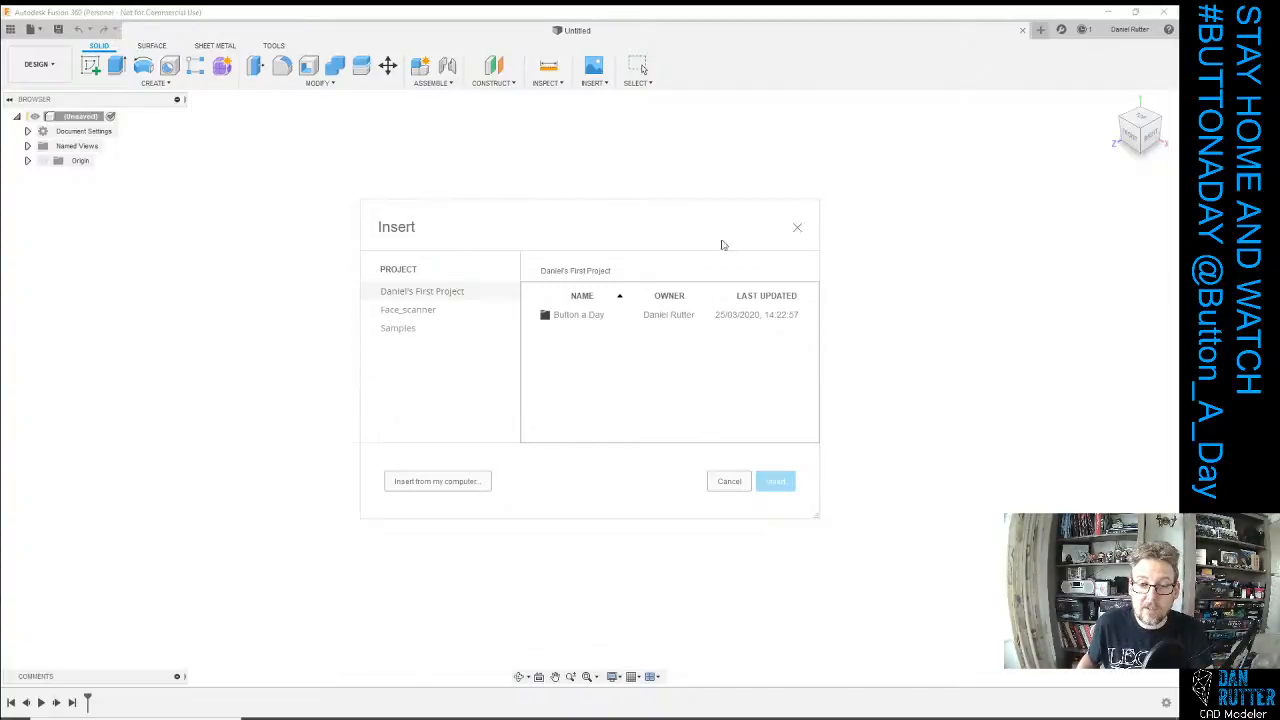
click(437, 484)
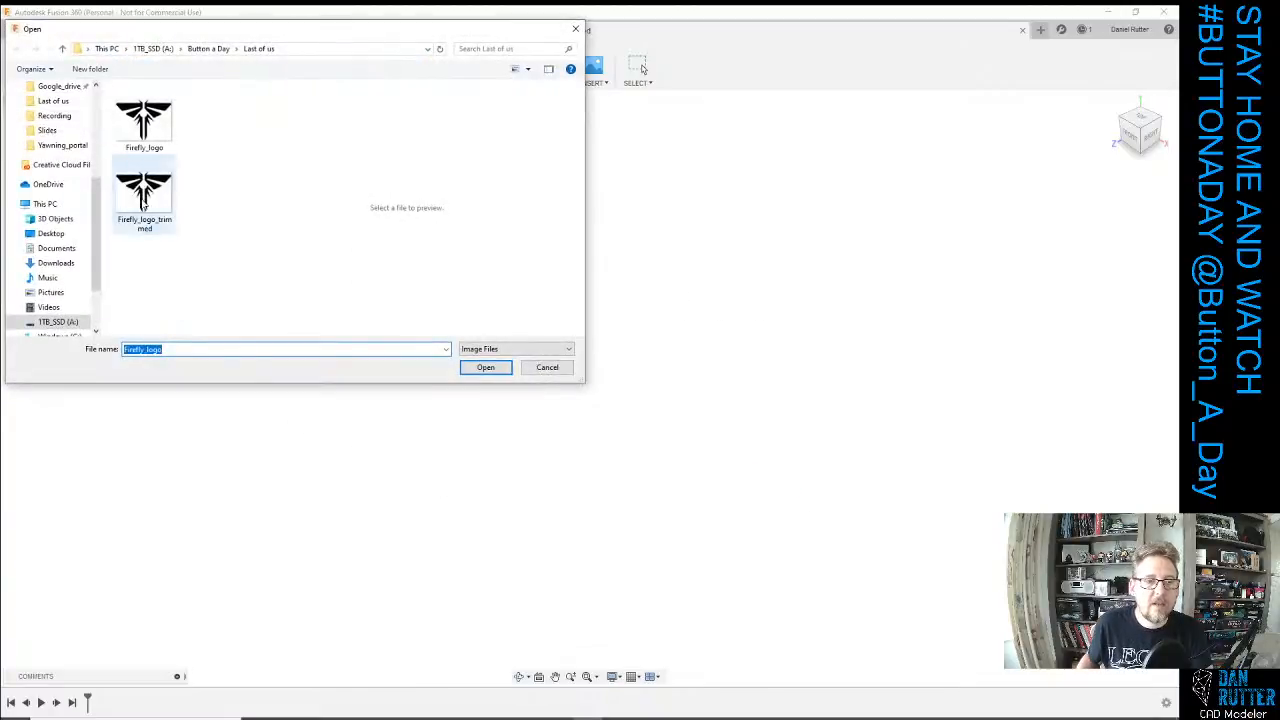
click(143, 200)
click(486, 367)
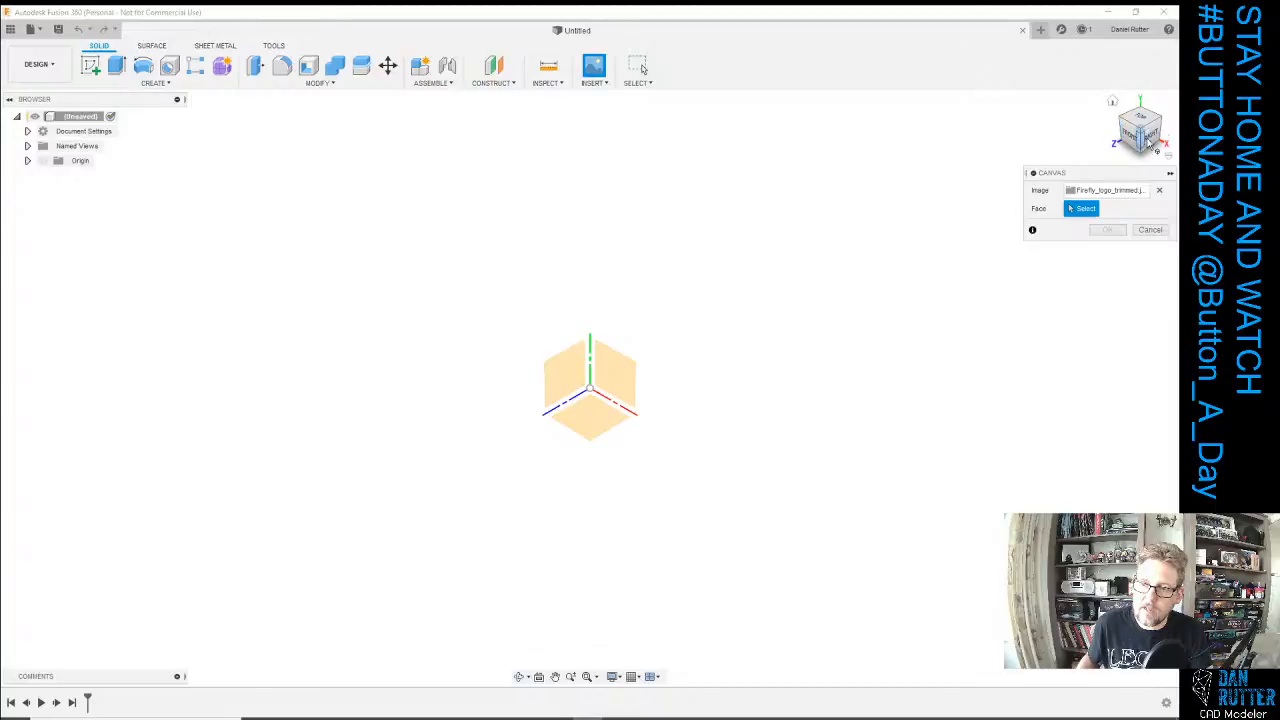
click(620, 368)
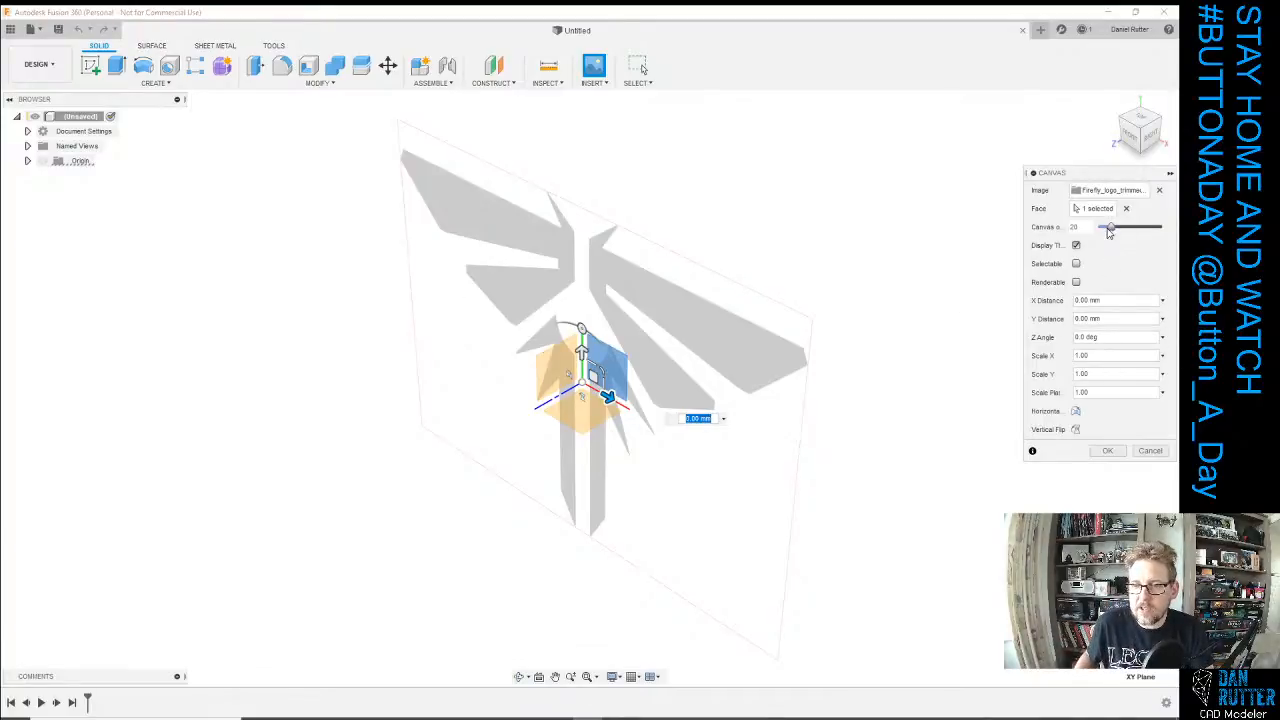
Set the canvas opacity to 43, turn Renderable off and accept the canvas.
drag(1111, 229, 1166, 249)
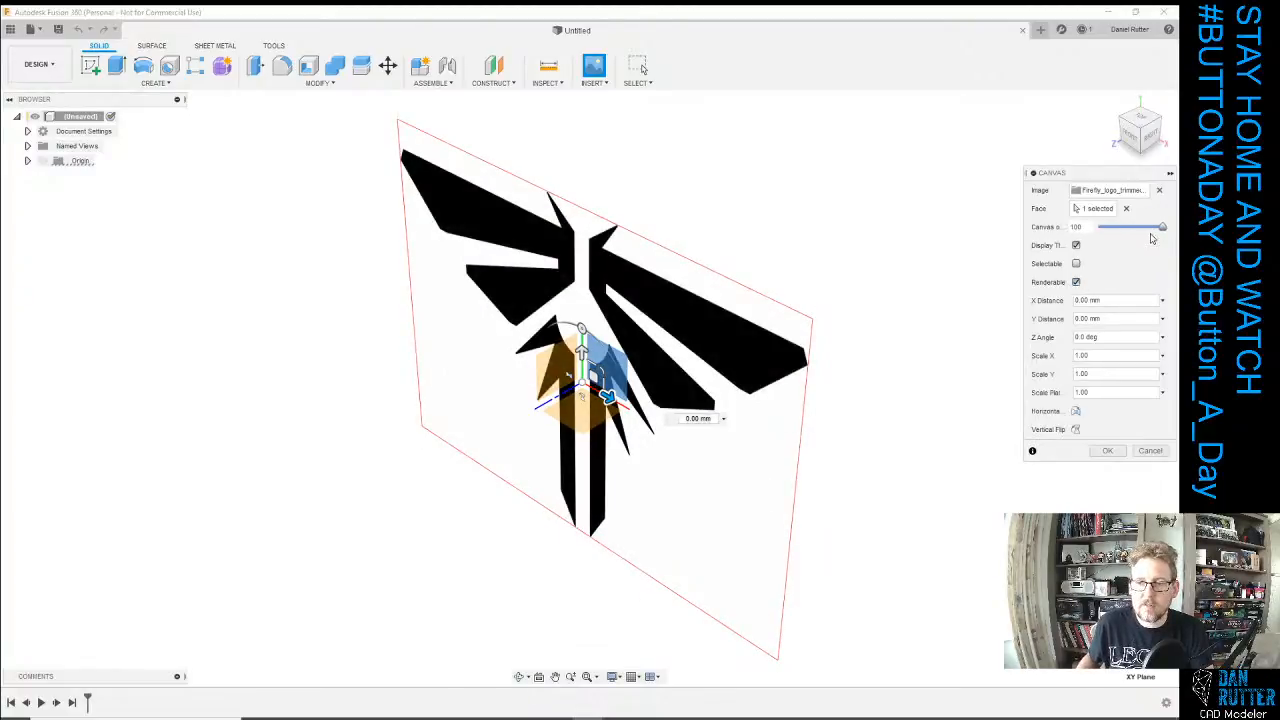
click(1076, 283)
drag(1163, 228, 1127, 228)
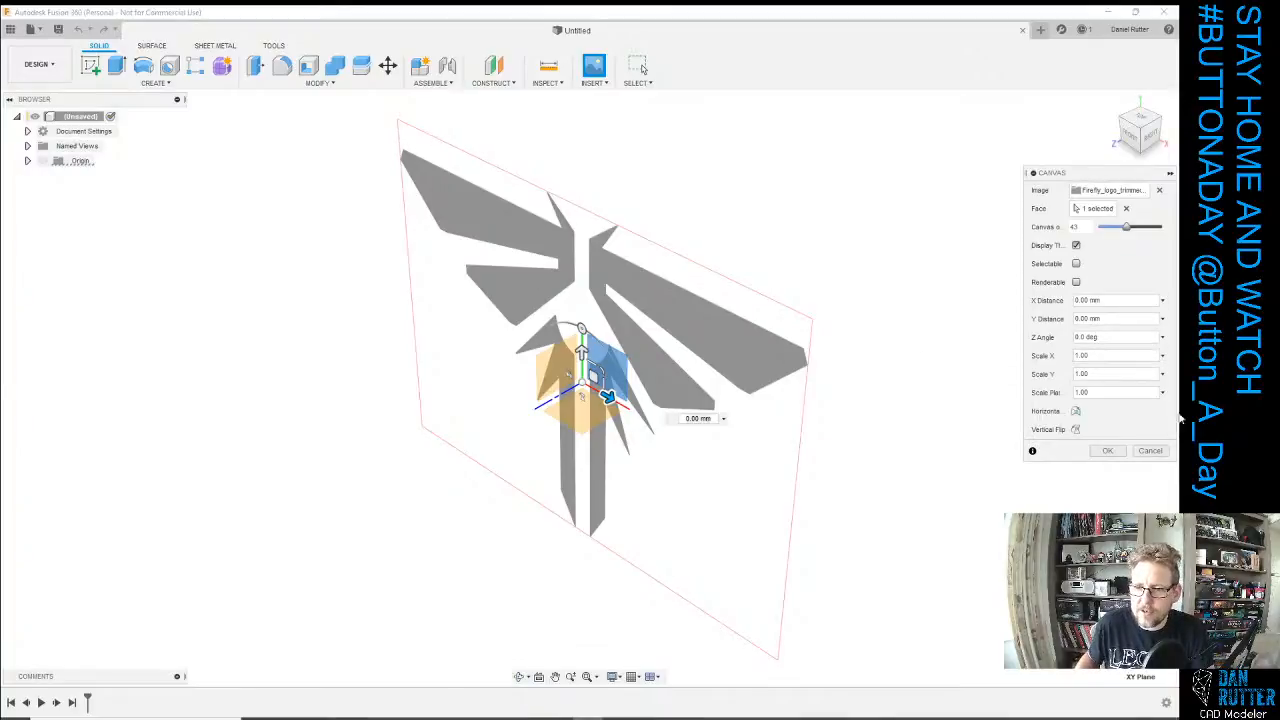
click(1108, 451)
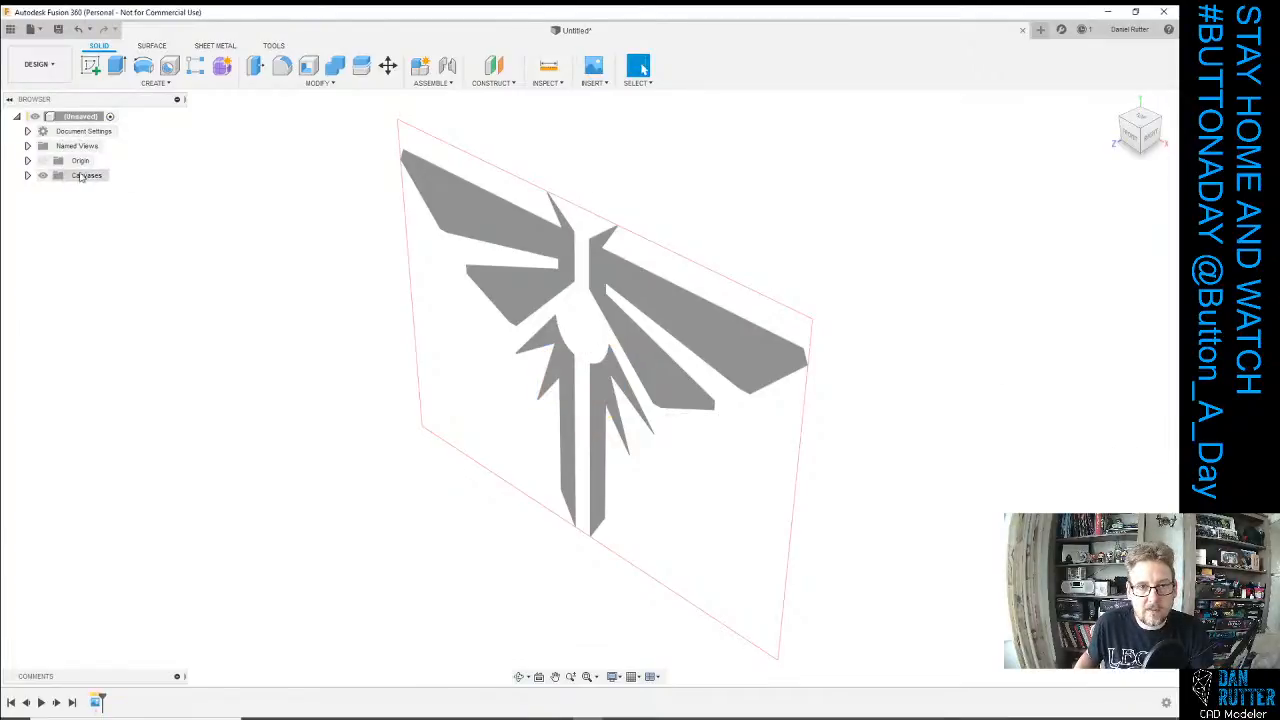
Start calibrating the Firefly_logo_trimmed canvas in the front view, picking its upper-left corner as the first point.
click(27, 175)
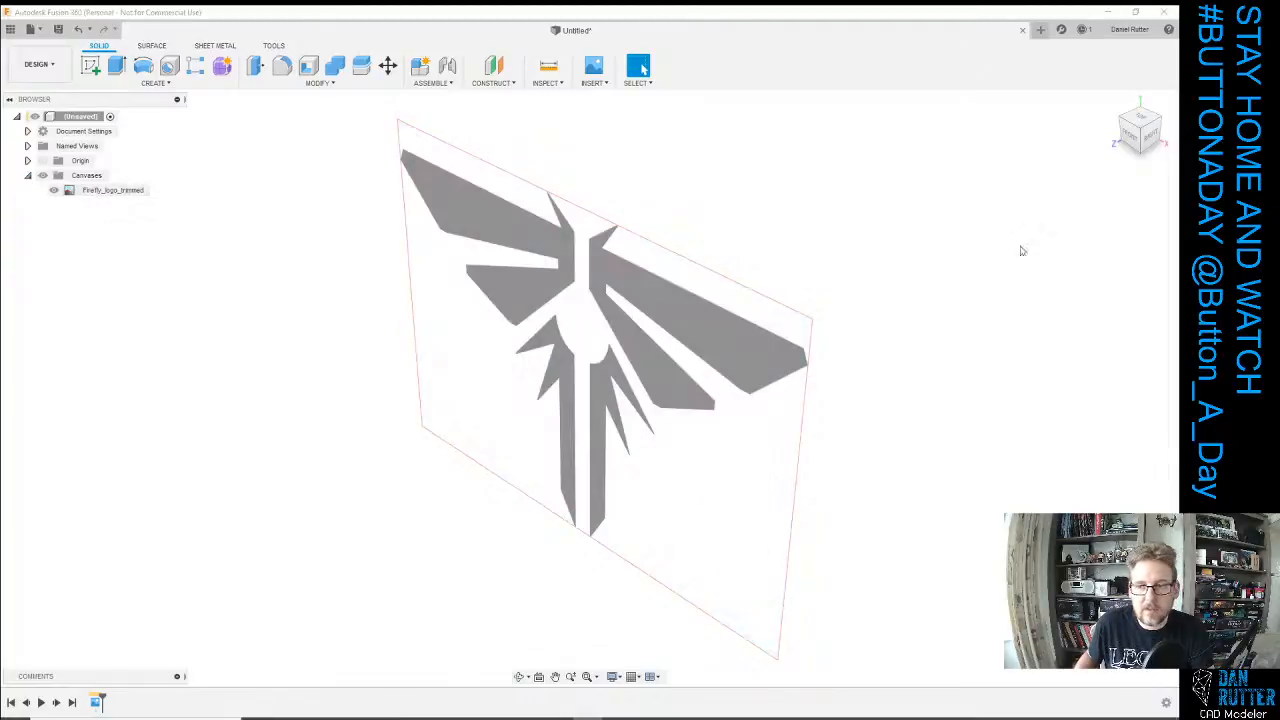
click(1130, 137)
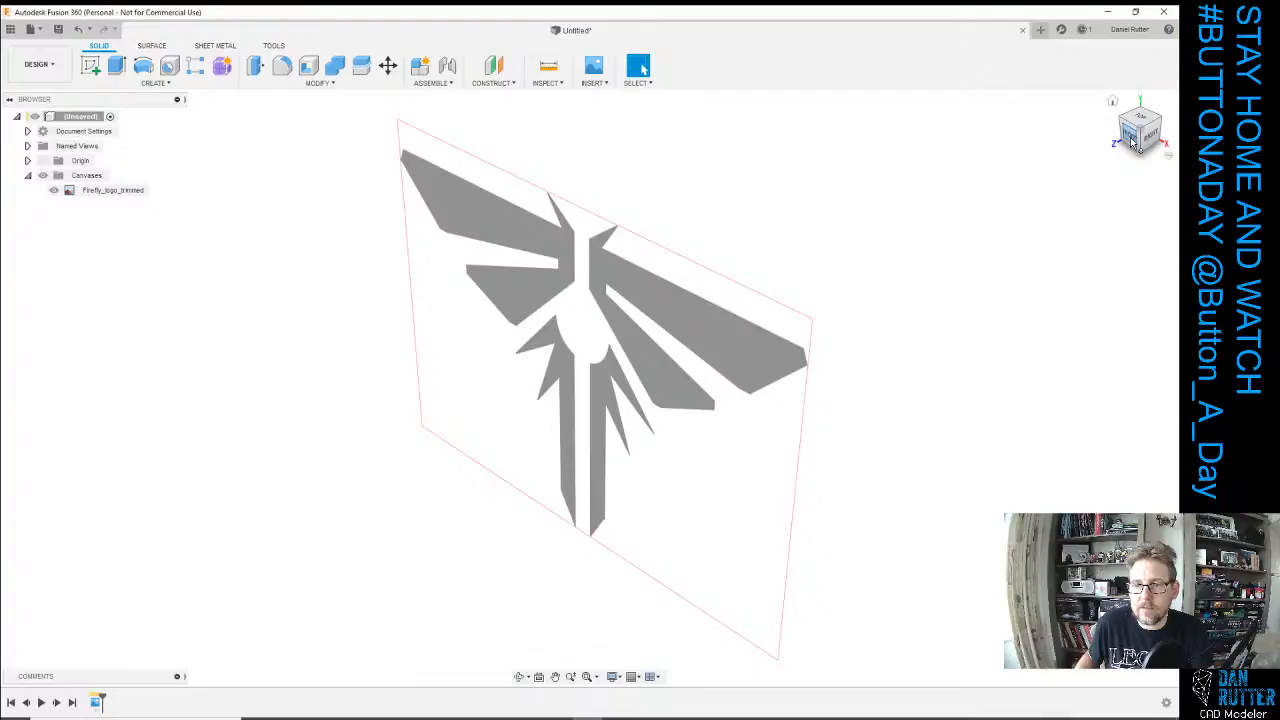
right_click(97, 190)
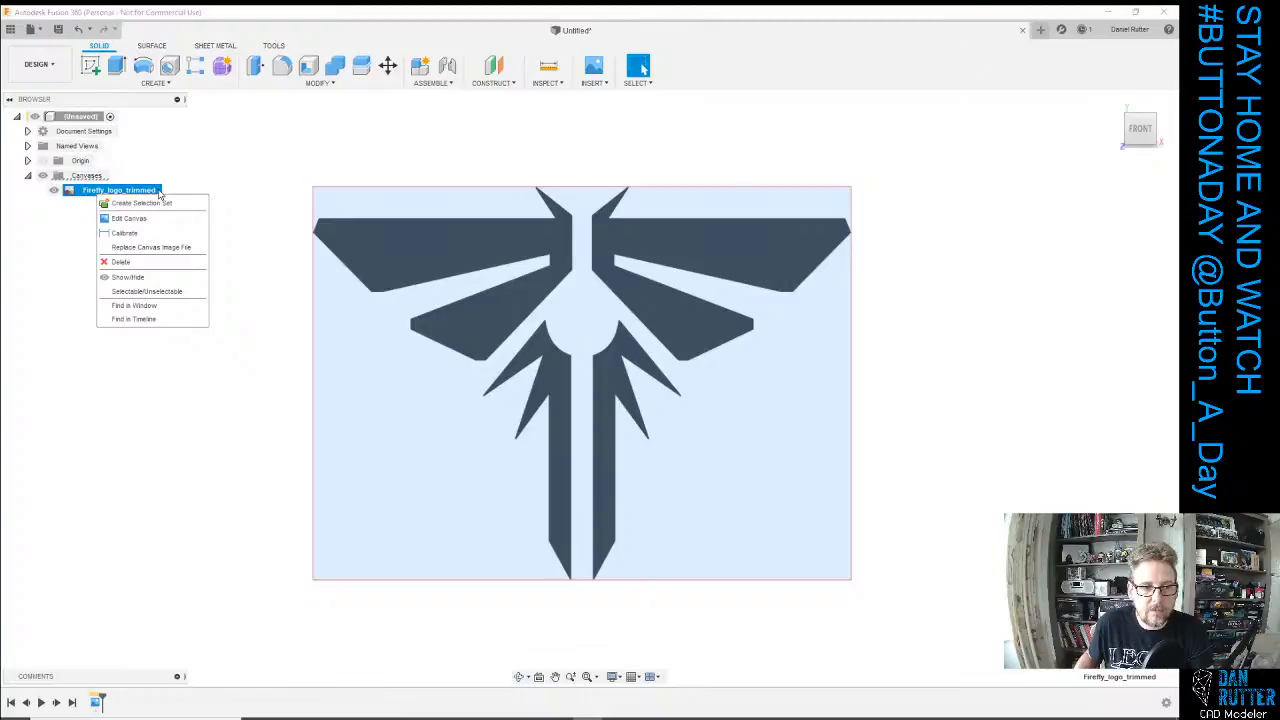
click(124, 234)
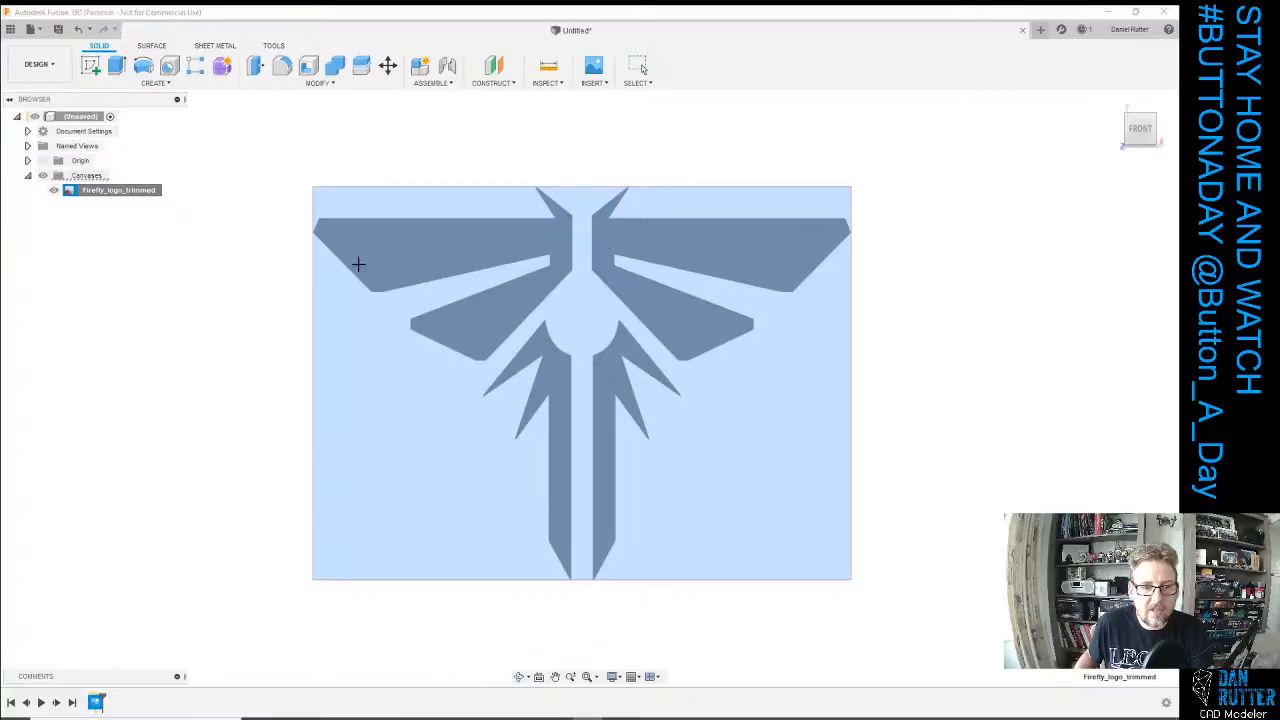
scroll(376, 270, down, 2)
scroll(344, 247, up, 5)
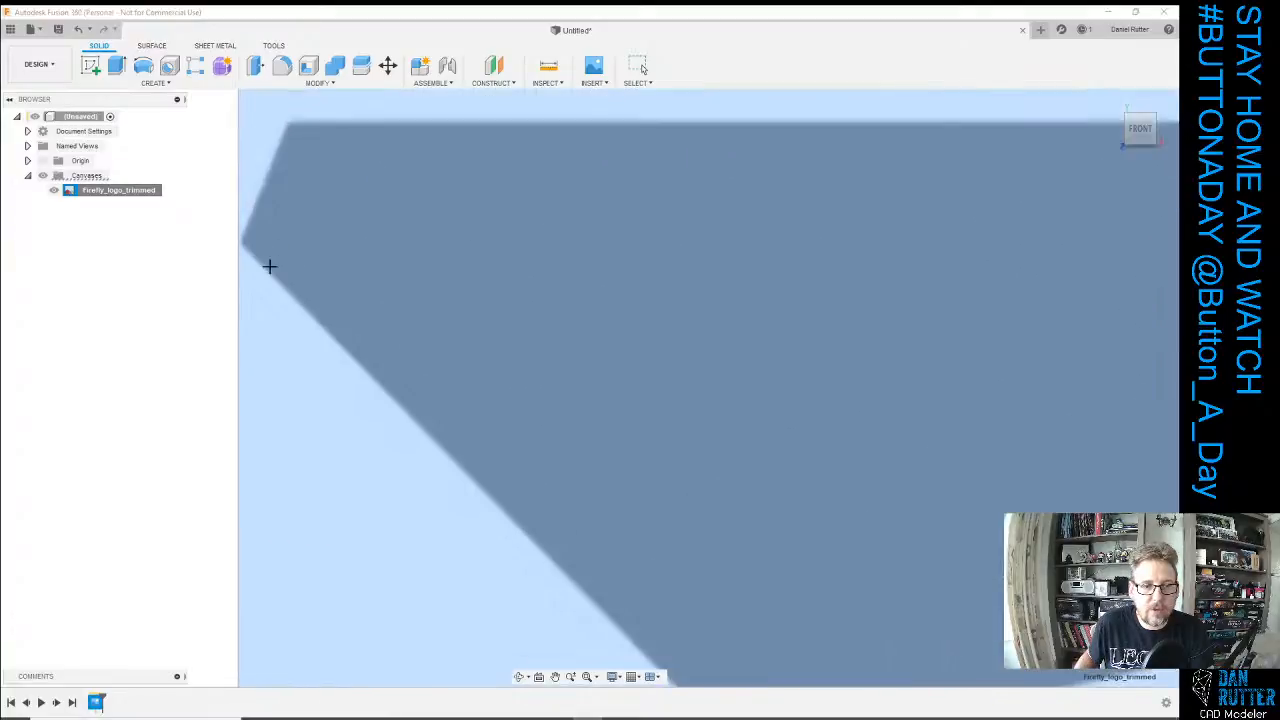
scroll(277, 246, down, 1)
scroll(271, 157, up, 6)
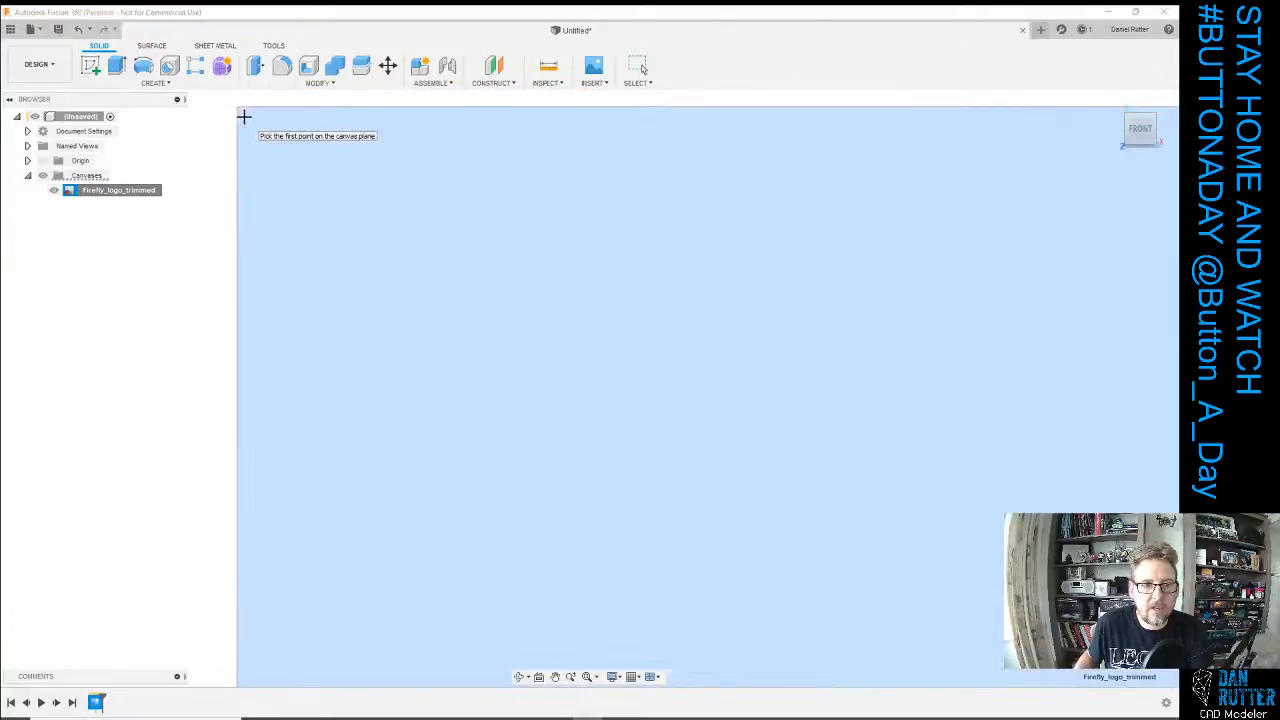
click(237, 107)
Pick the canvas's upper-right corner as the second calibration point and set the distance to 100 mm.
scroll(269, 231, down, 7)
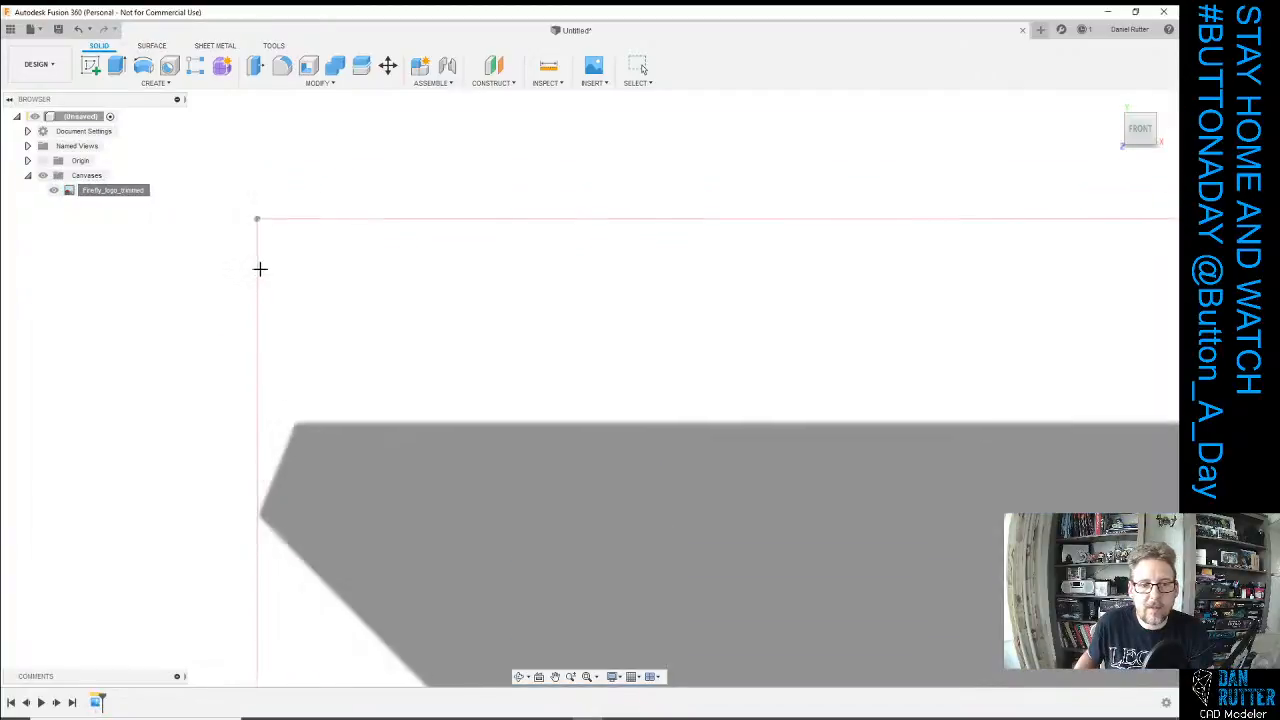
scroll(261, 268, down, 3)
scroll(983, 274, up, 7)
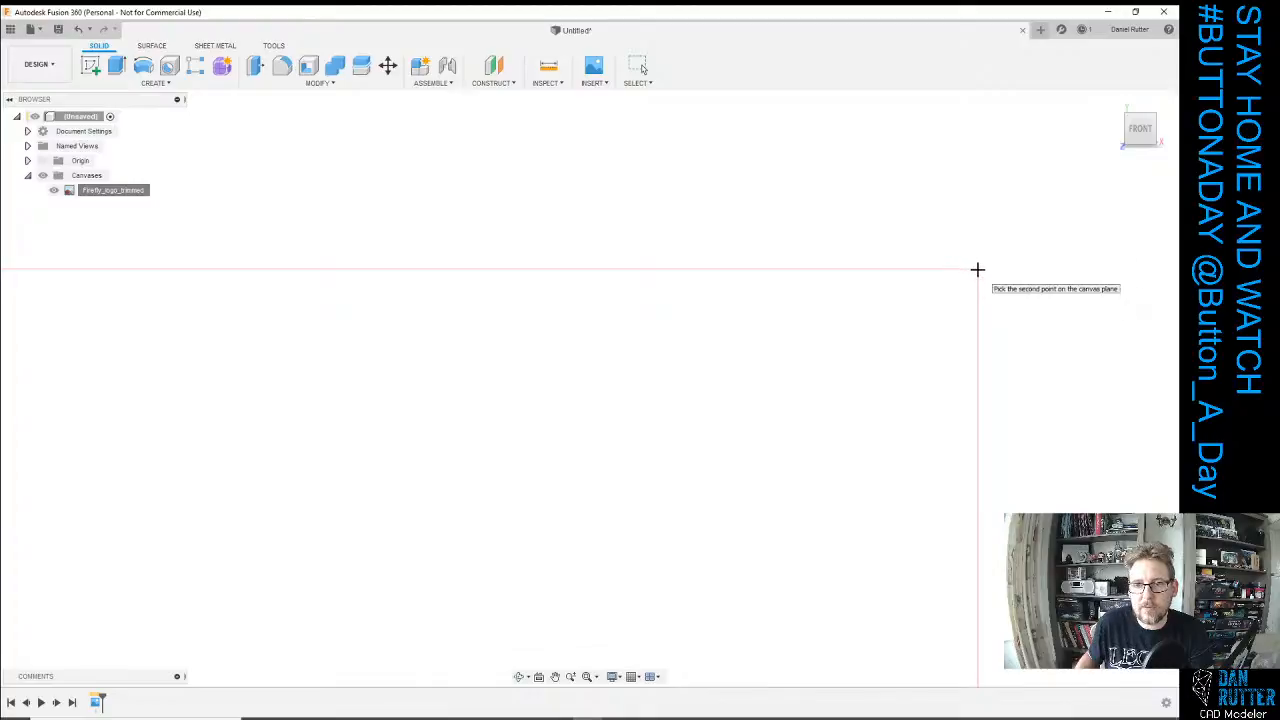
click(977, 269)
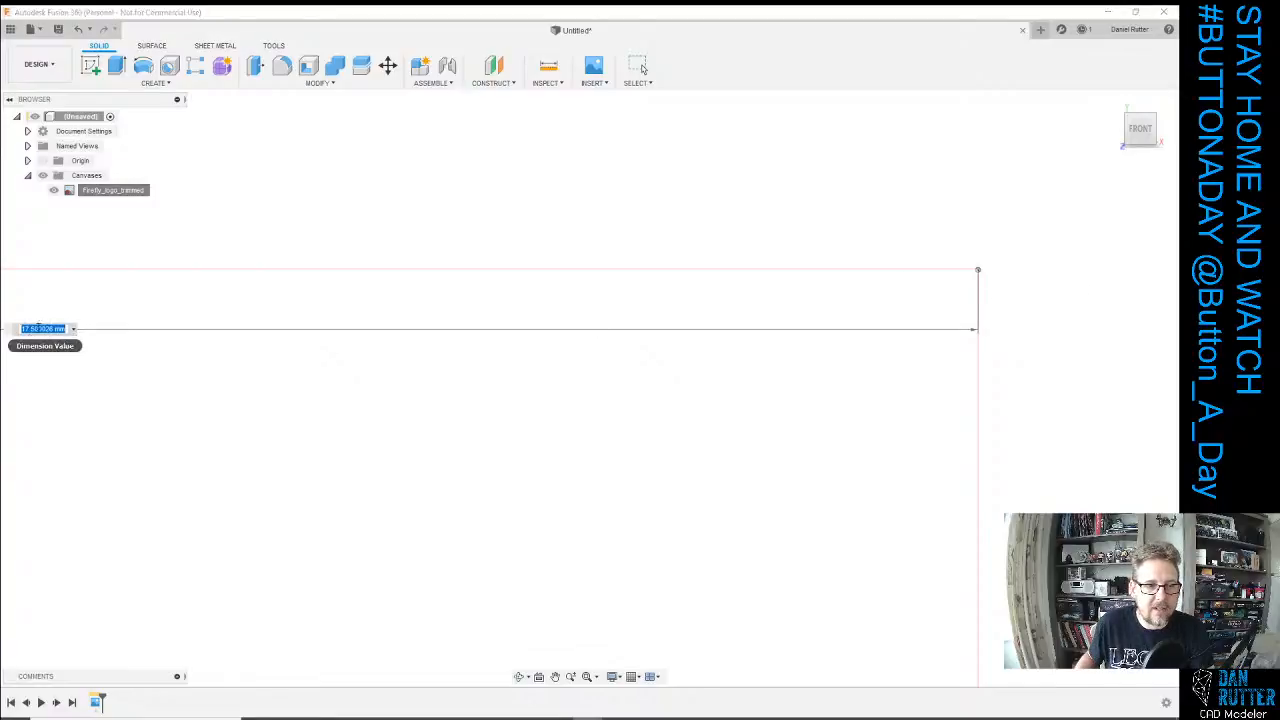
scroll(86, 335, up, 3)
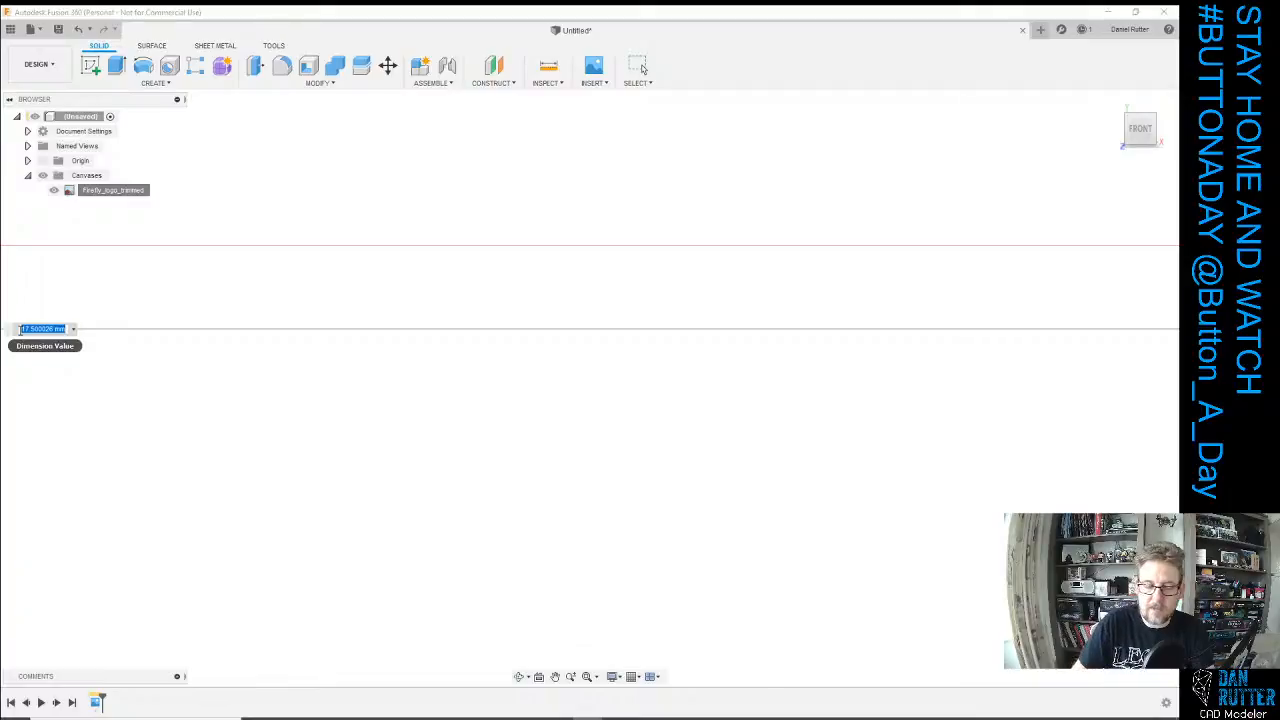
text(100)
key(Return)
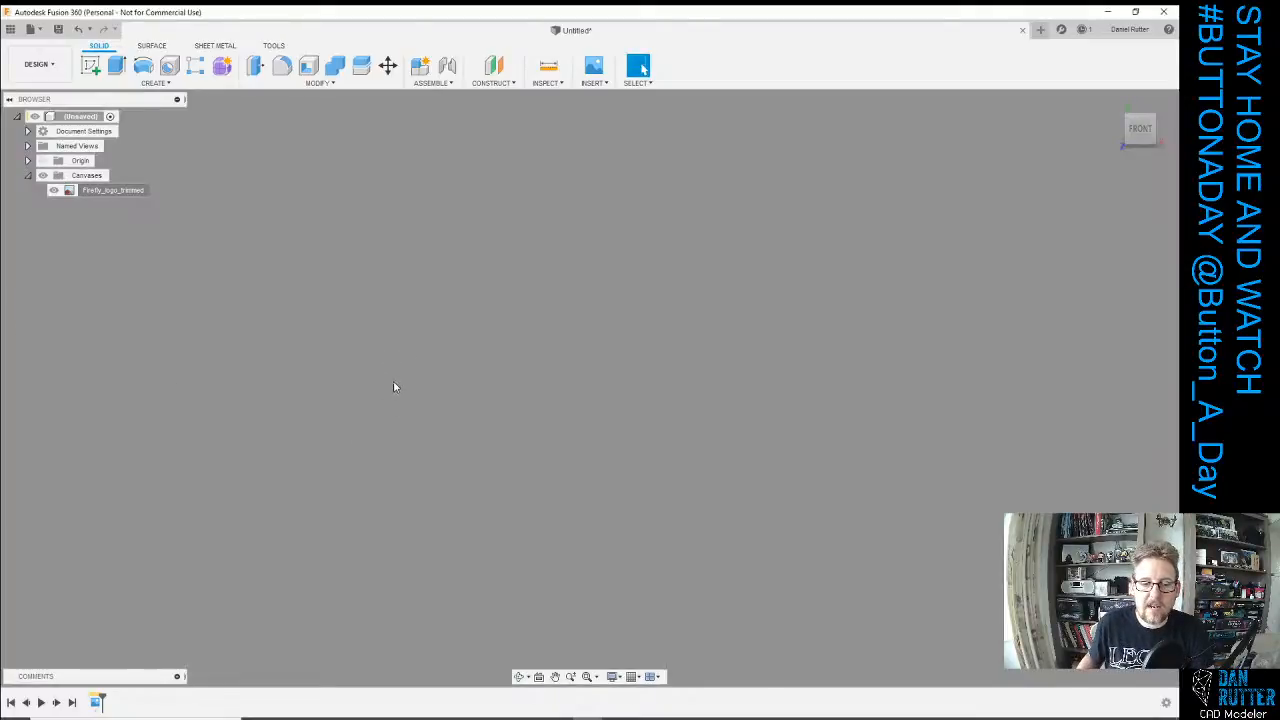
Create a new sketch on the XY plane, viewed from the front over the calibrated canvas.
mouse_move(1140, 130)
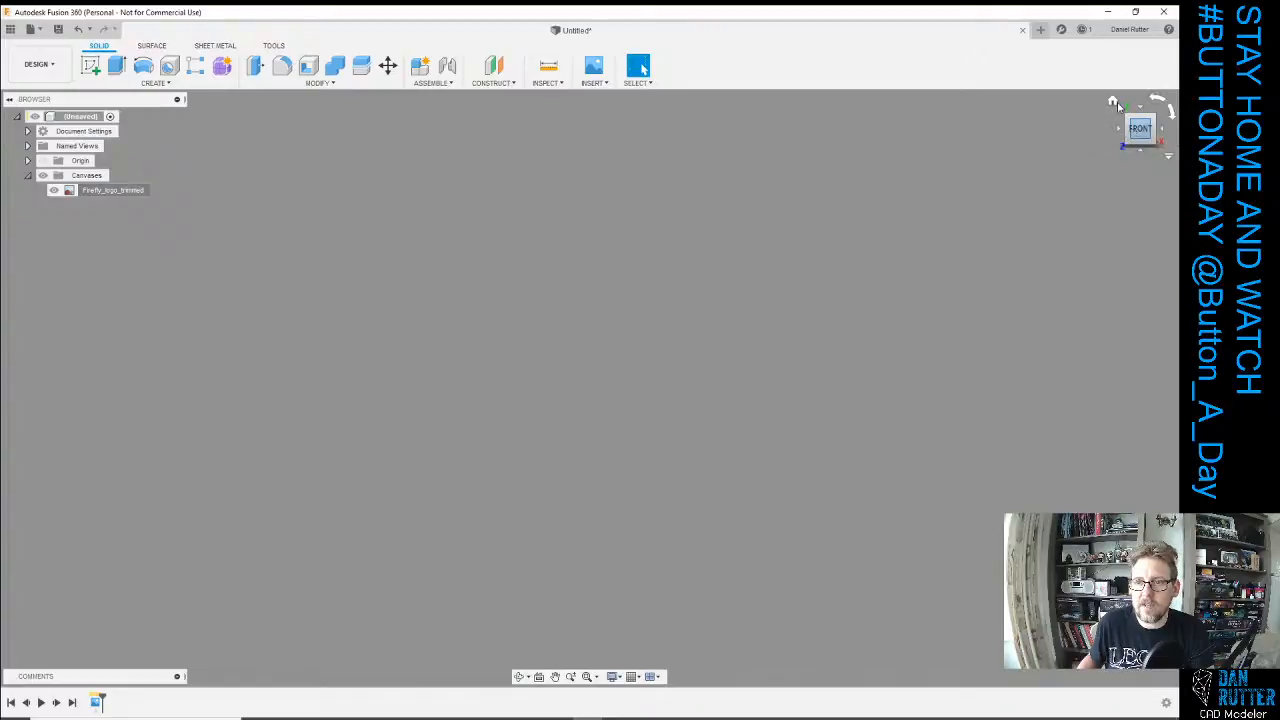
click(1113, 101)
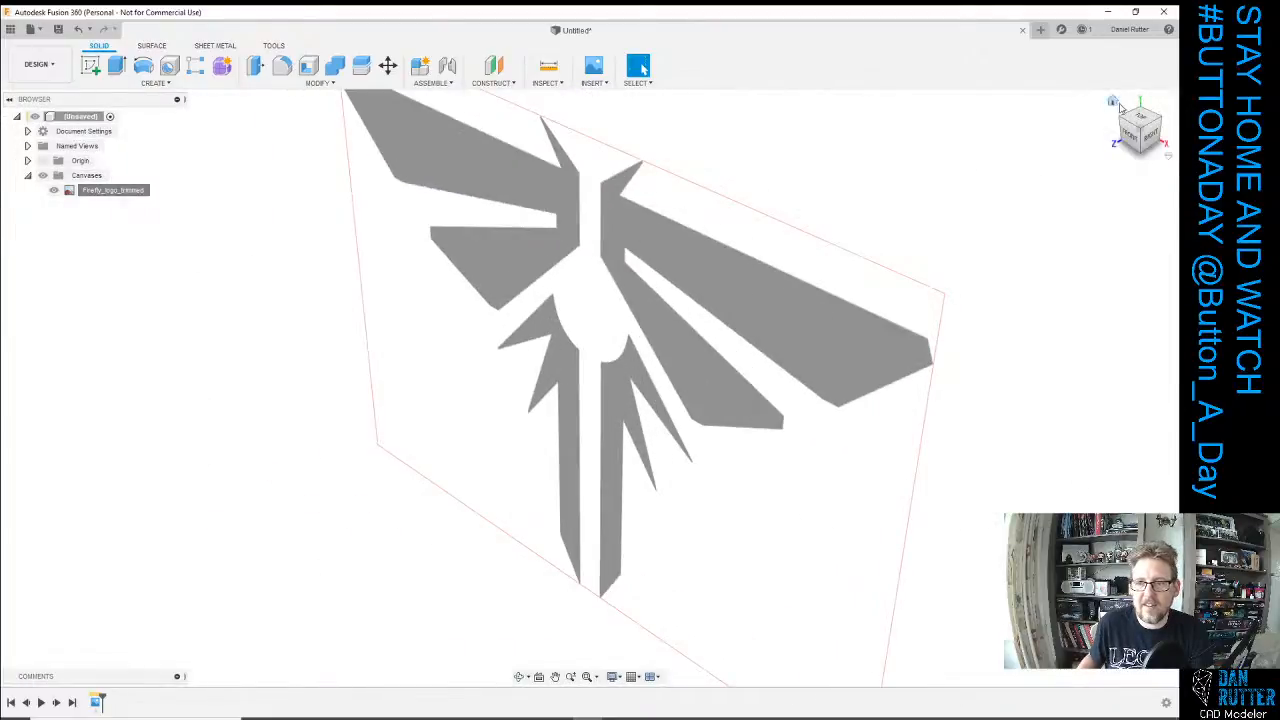
click(1133, 139)
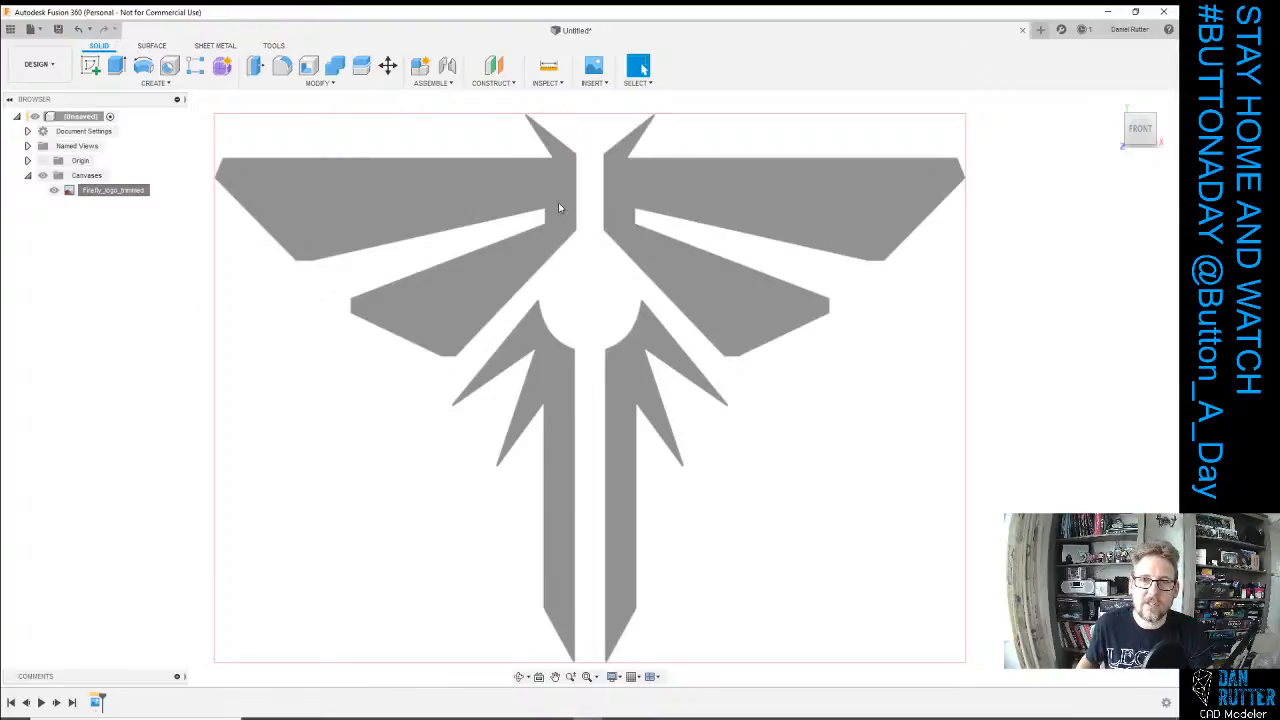
click(93, 68)
click(621, 352)
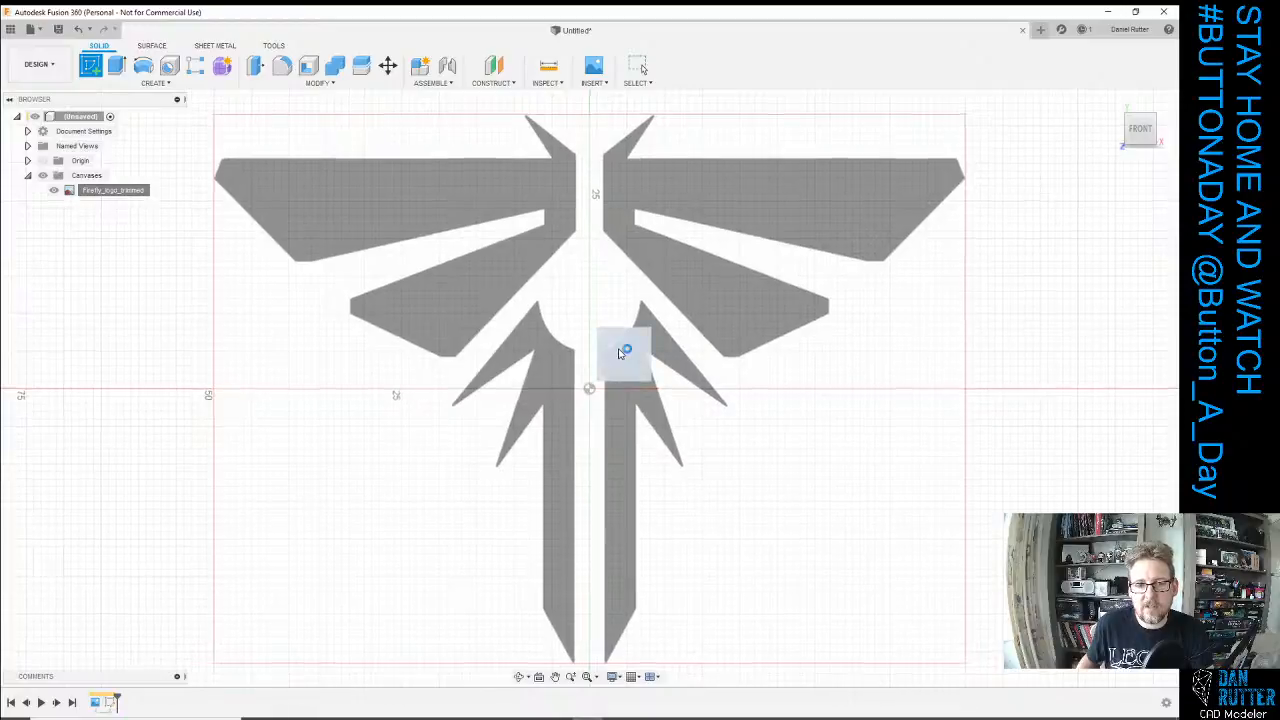
Trace the logo's upper-left spike with connected lines from its inner corner, across the blunt tip, down to the wing's top edge.
click(90, 67)
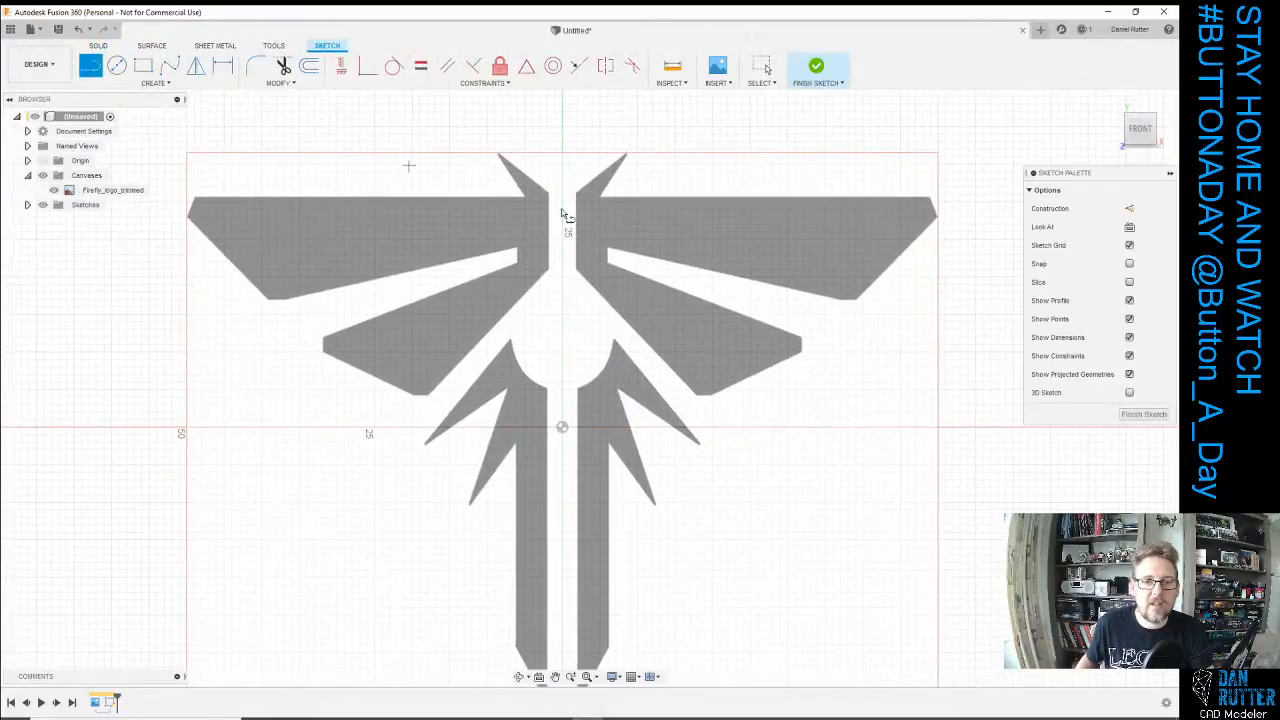
scroll(540, 197, up, 10)
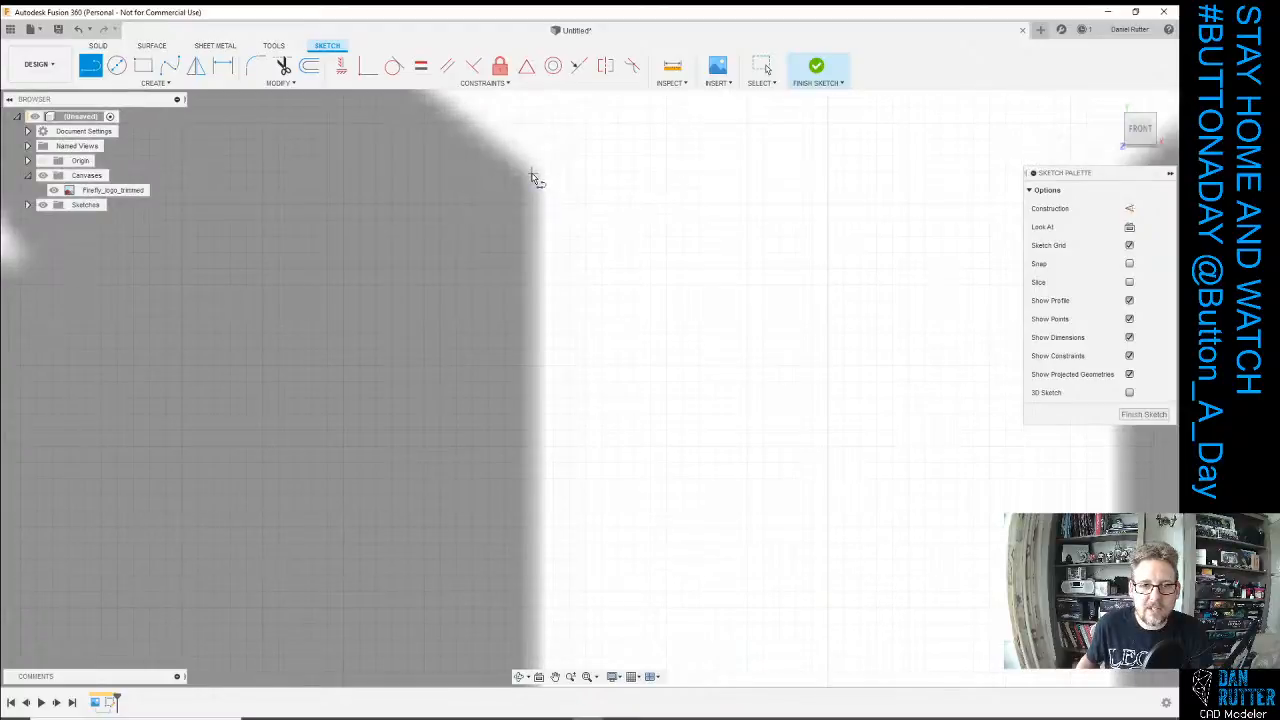
click(531, 172)
scroll(560, 228, down, 5)
scroll(549, 281, up, 6)
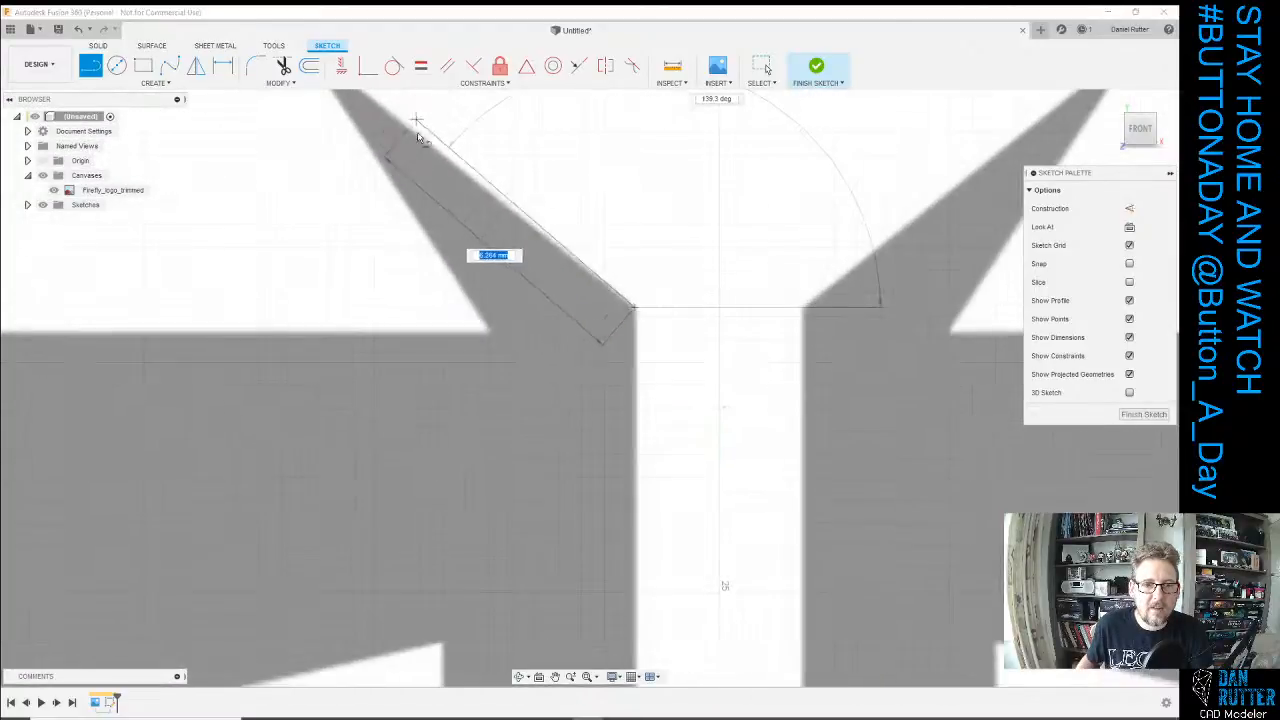
scroll(510, 230, down, 5)
scroll(420, 194, up, 7)
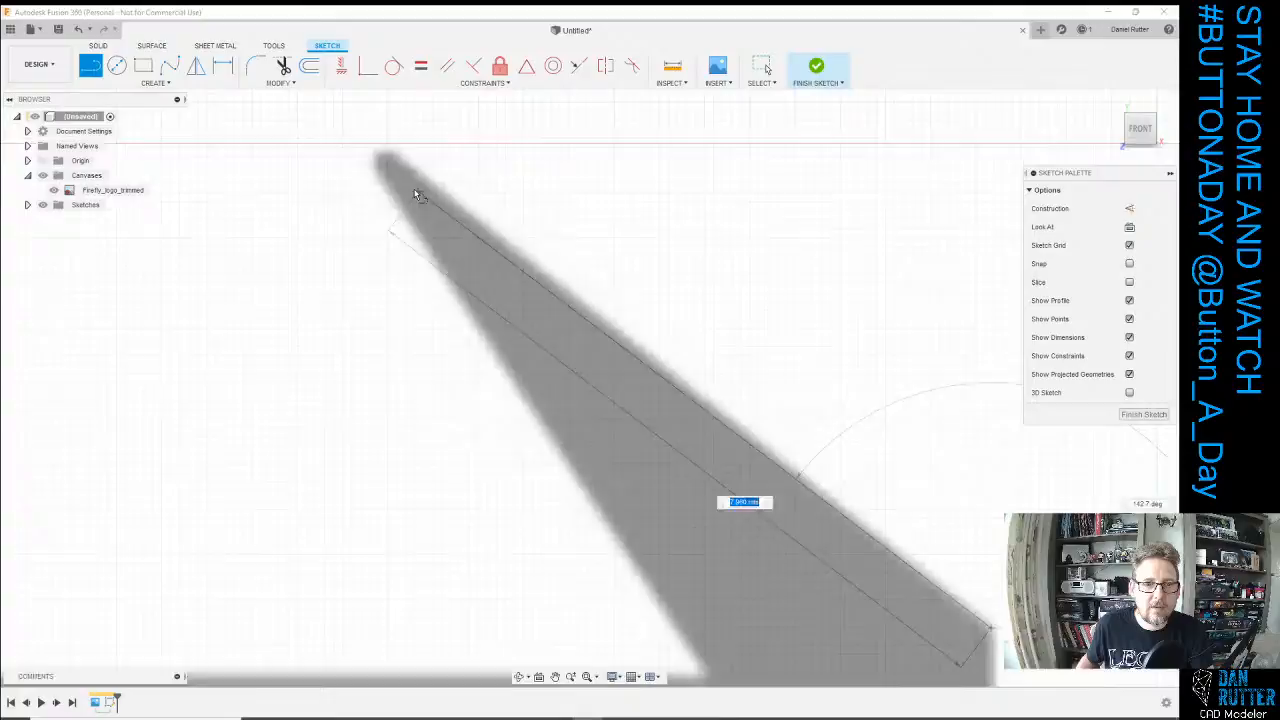
click(387, 137)
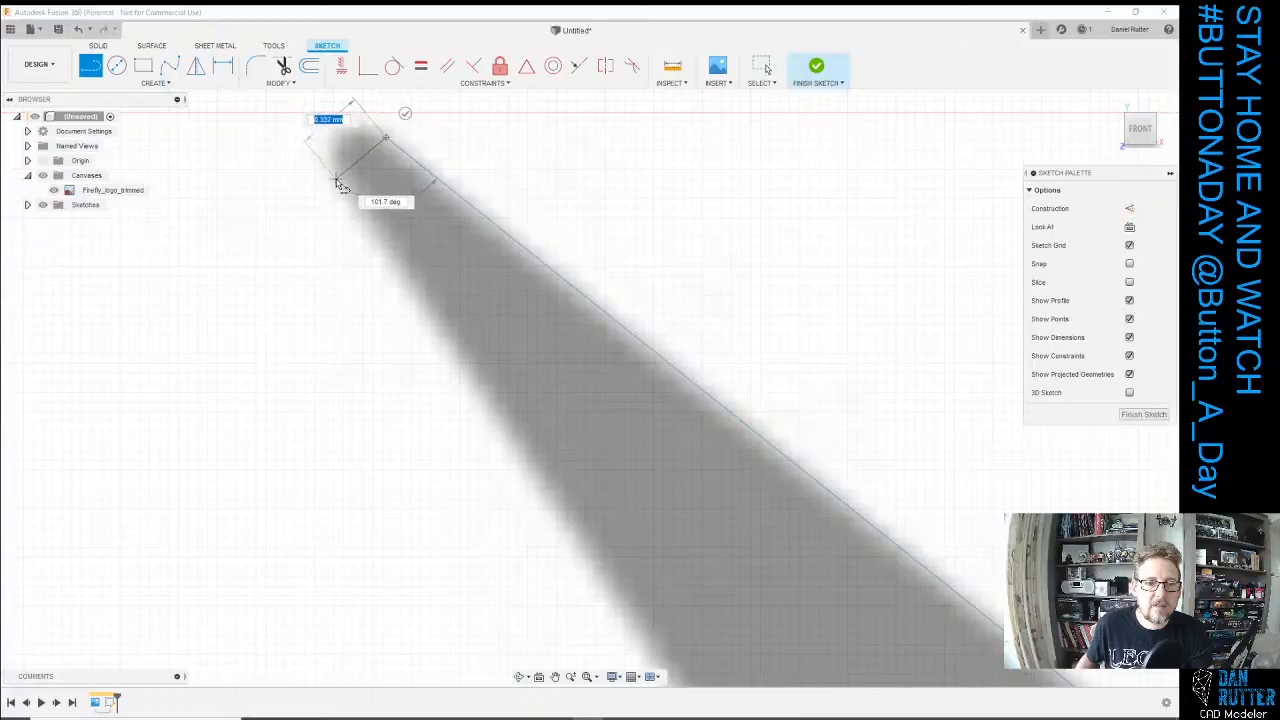
click(332, 172)
scroll(351, 217, down, 5)
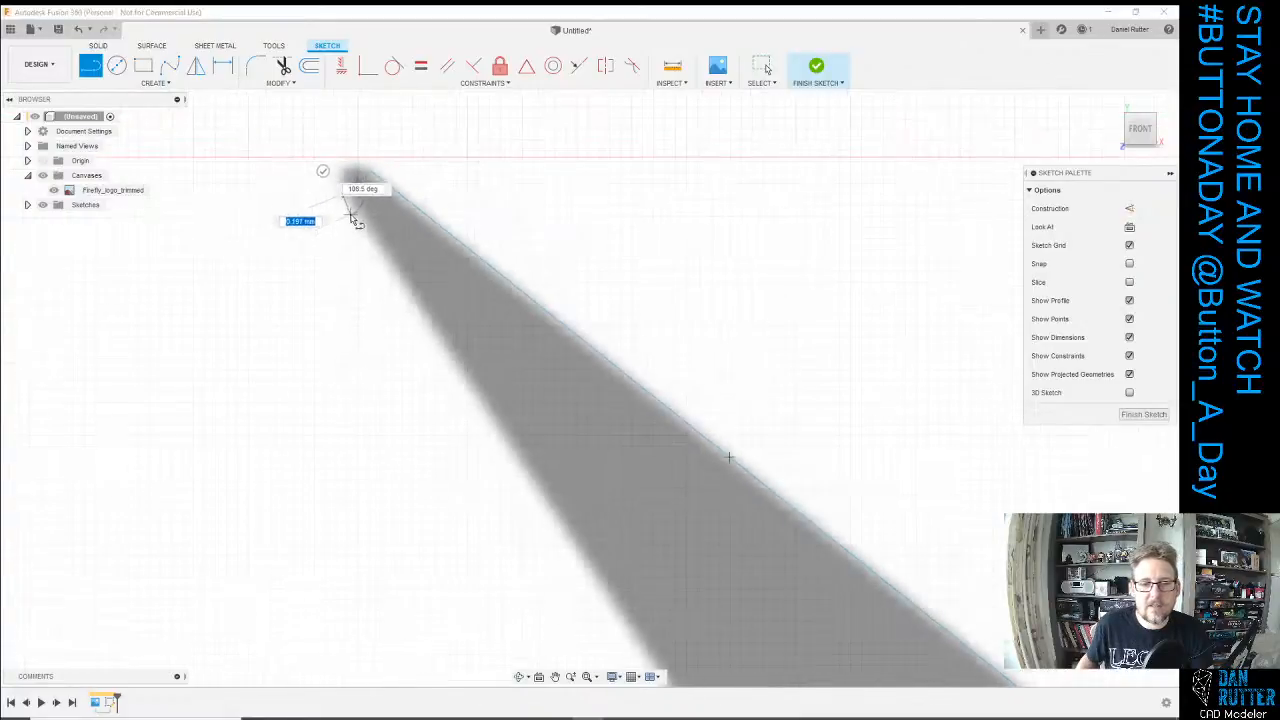
scroll(522, 479, up, 3)
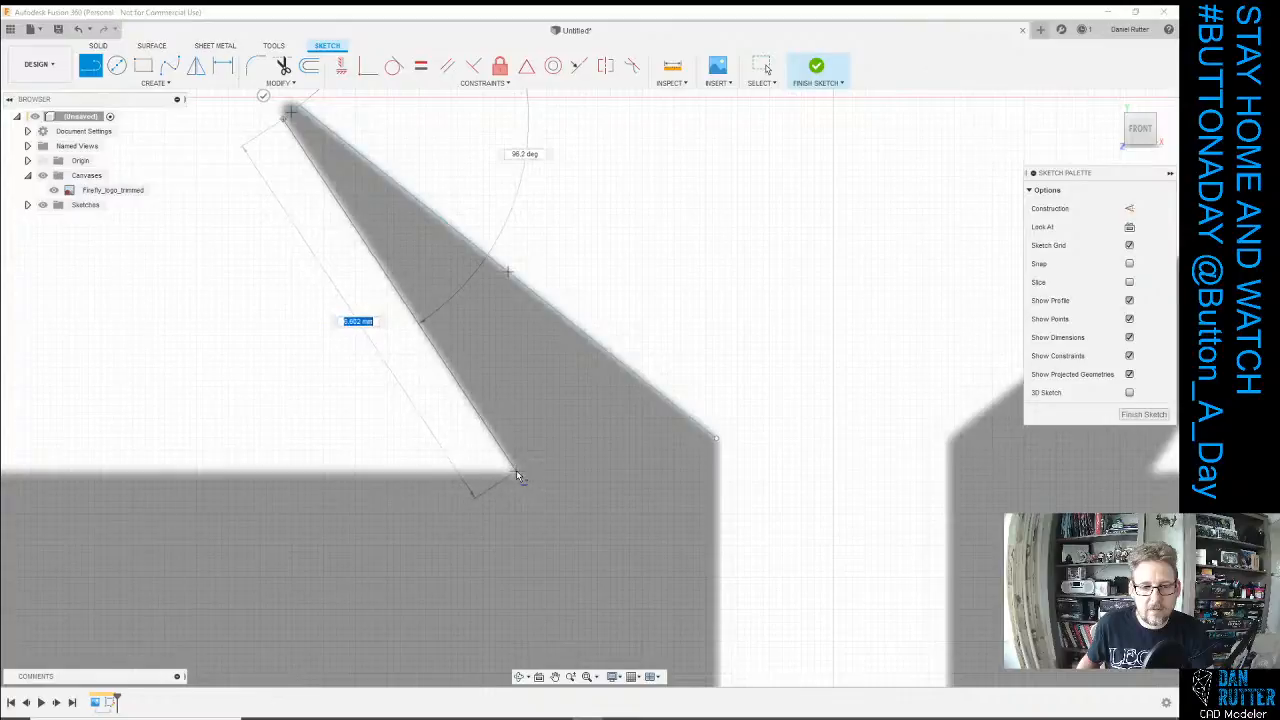
click(518, 472)
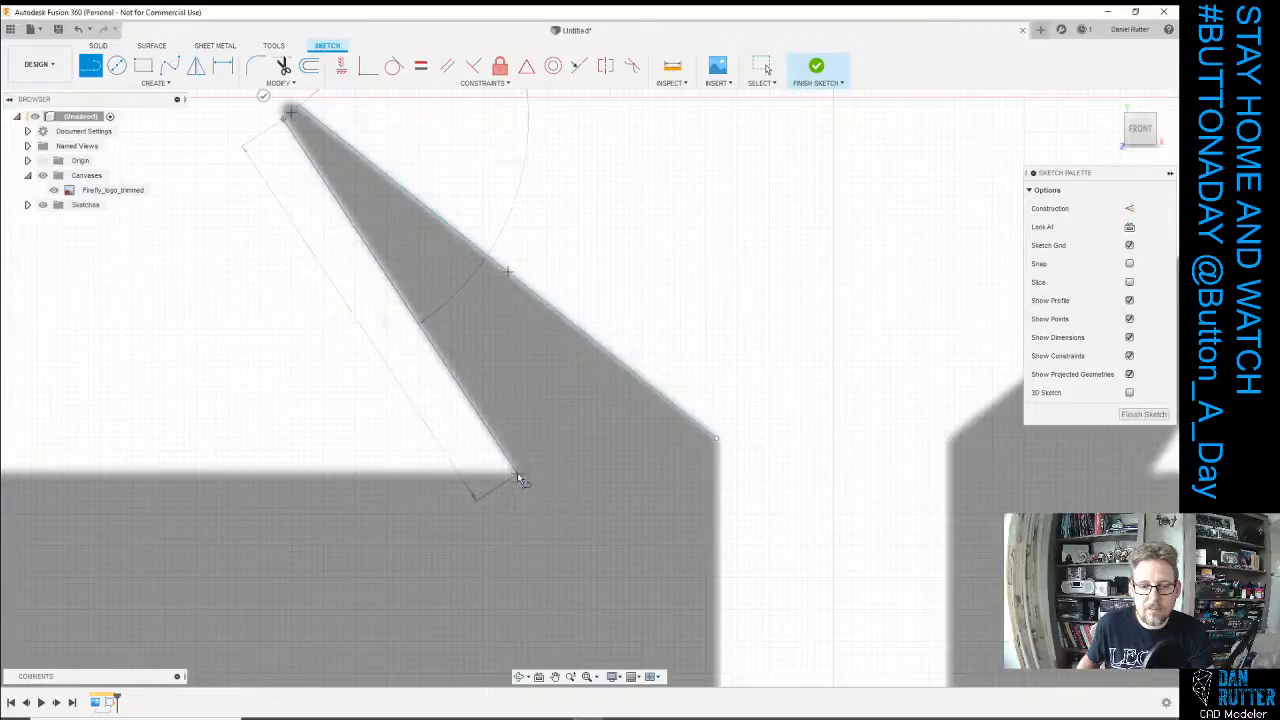
Continue the line chain horizontally along the left wing's top edge to its outer corner and end the chain.
scroll(622, 452, down, 2)
scroll(624, 455, down, 6)
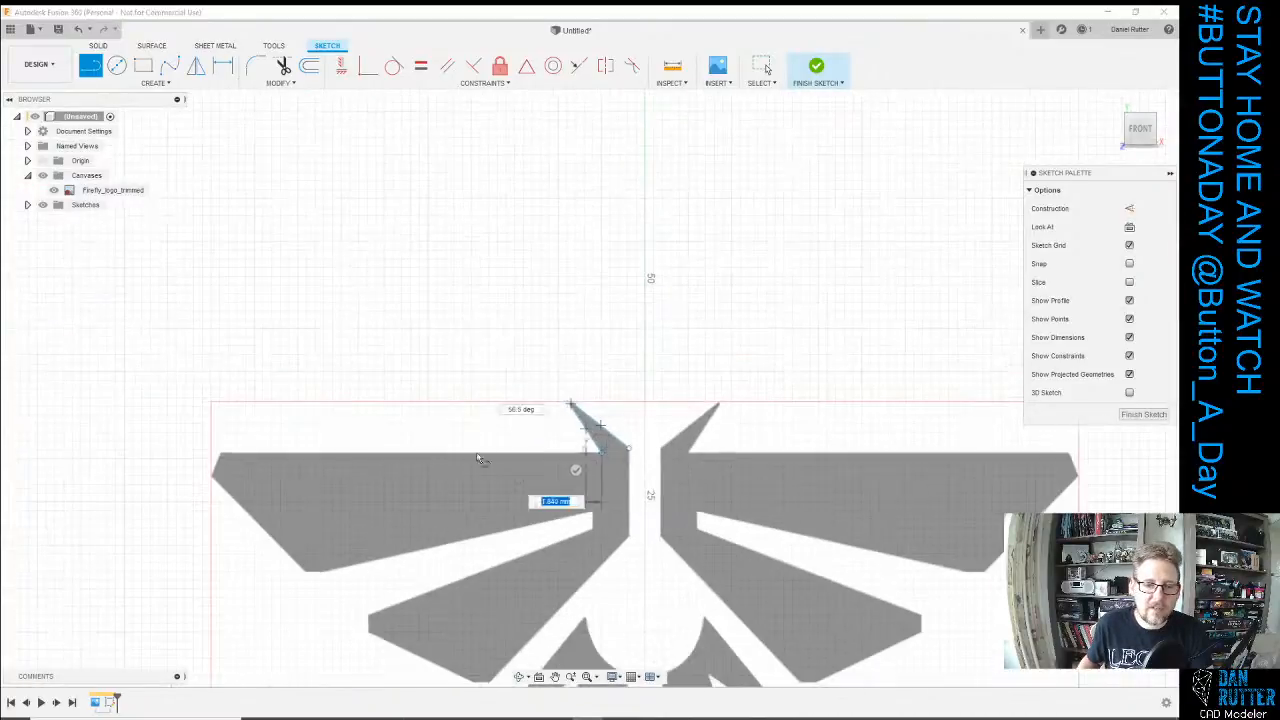
scroll(310, 445, up, 5)
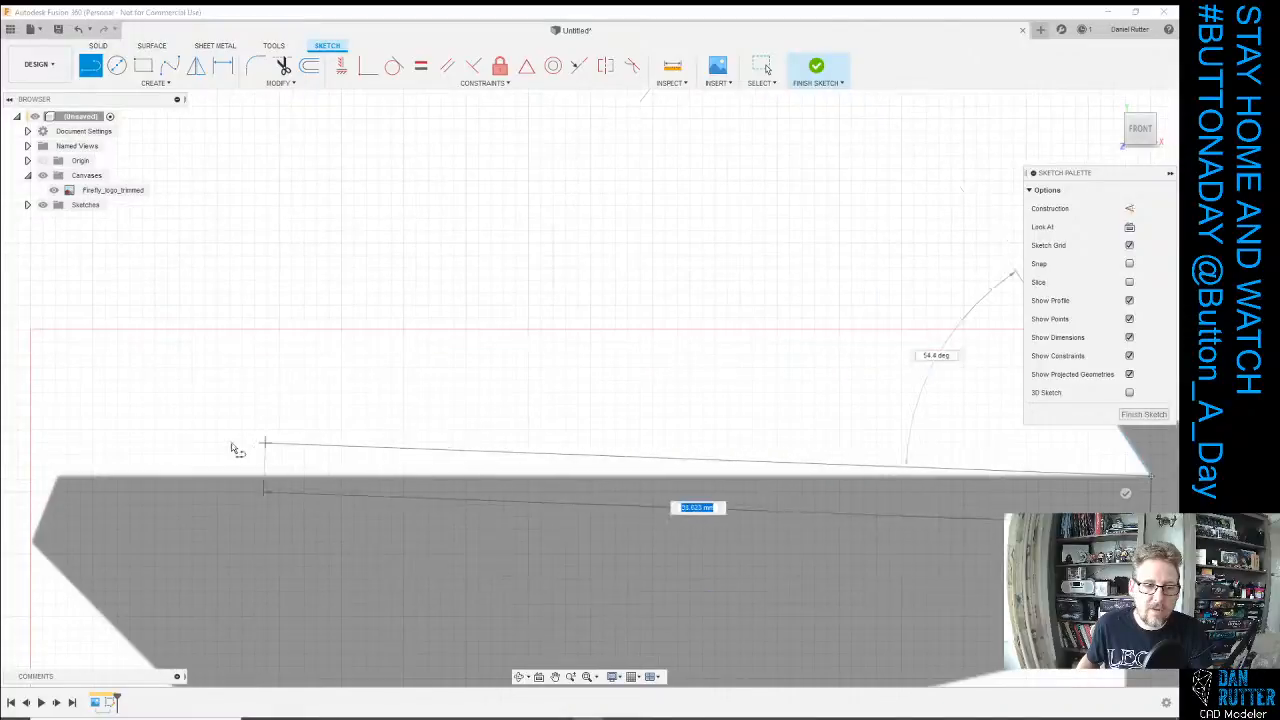
click(57, 476)
scroll(340, 420, down, 5)
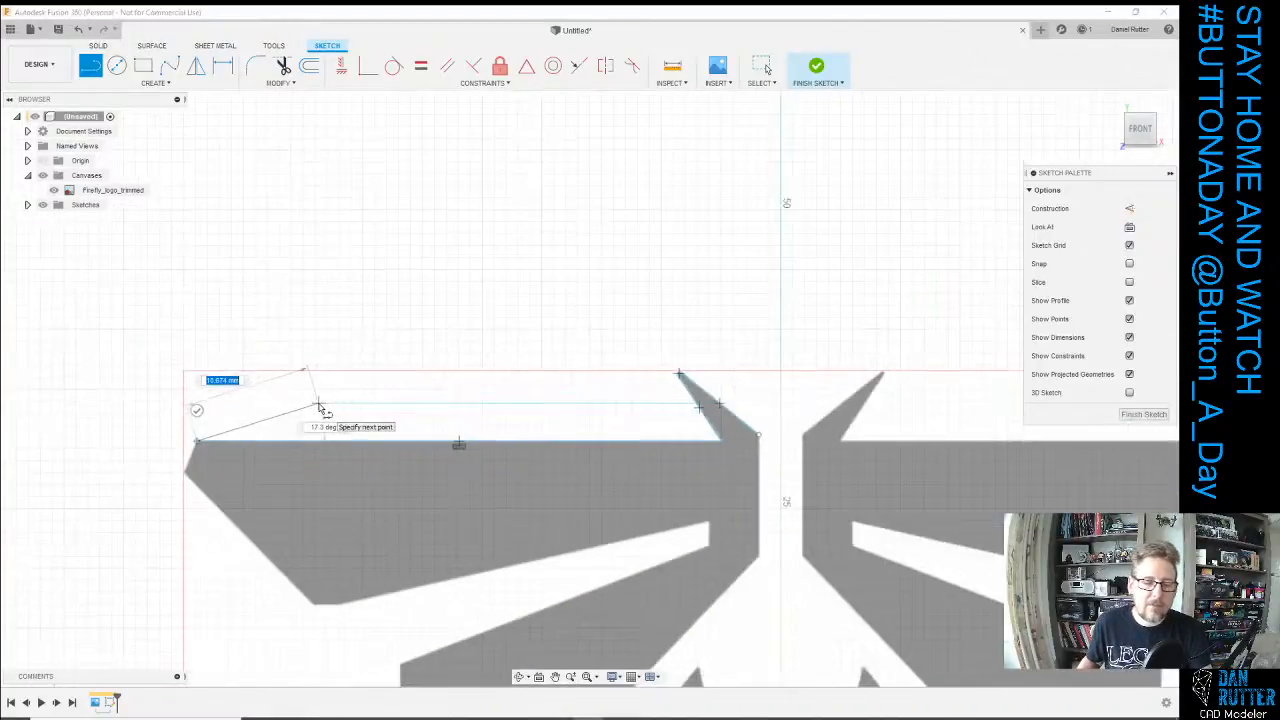
key(Escape)
Delete all the traced lines along the left spike and wing from the sketch.
scroll(464, 395, down, 2)
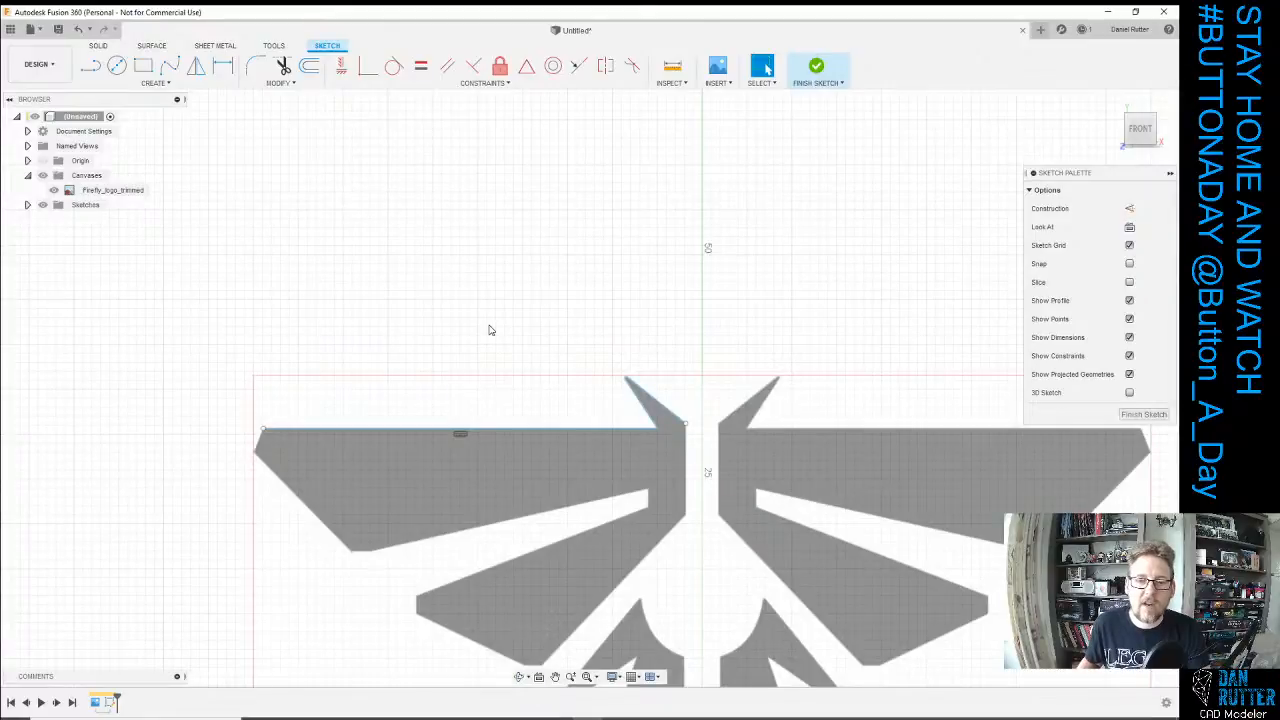
mouse_move(183, 263)
mouse_down()
mouse_move(352, 450)
mouse_move(706, 492)
mouse_up()
key(Delete)
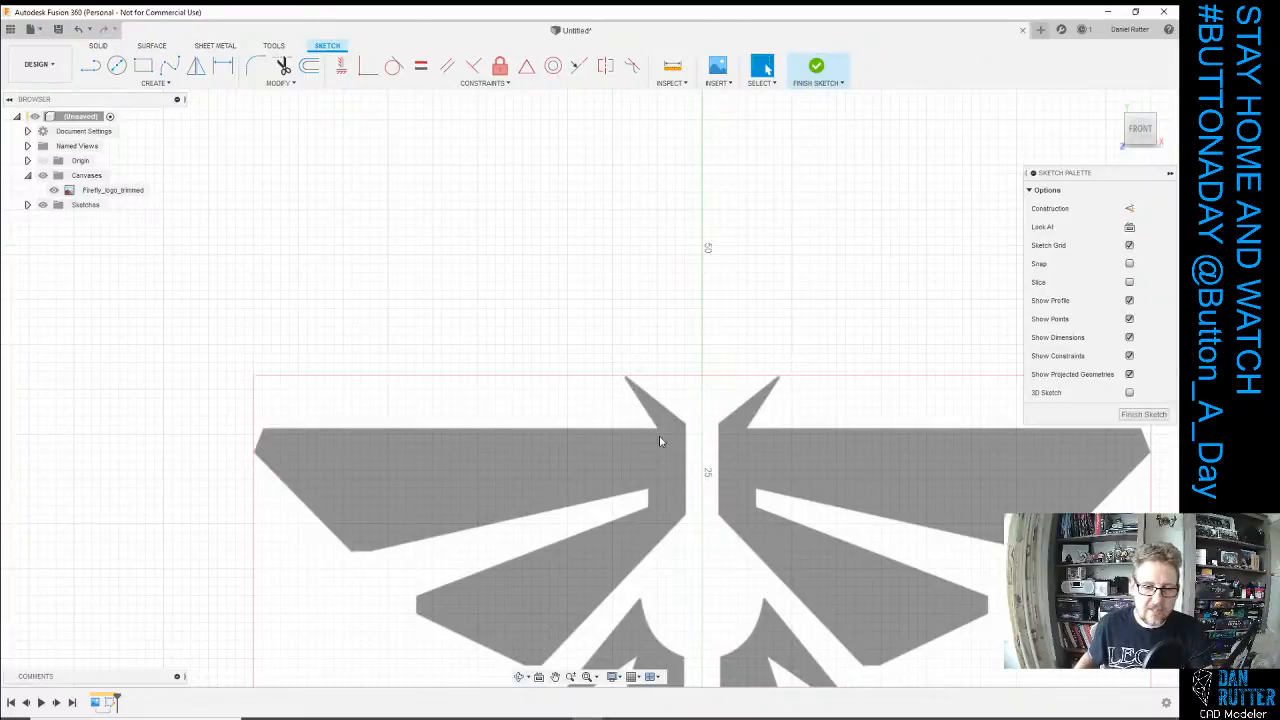
scroll(490, 350, down, 3)
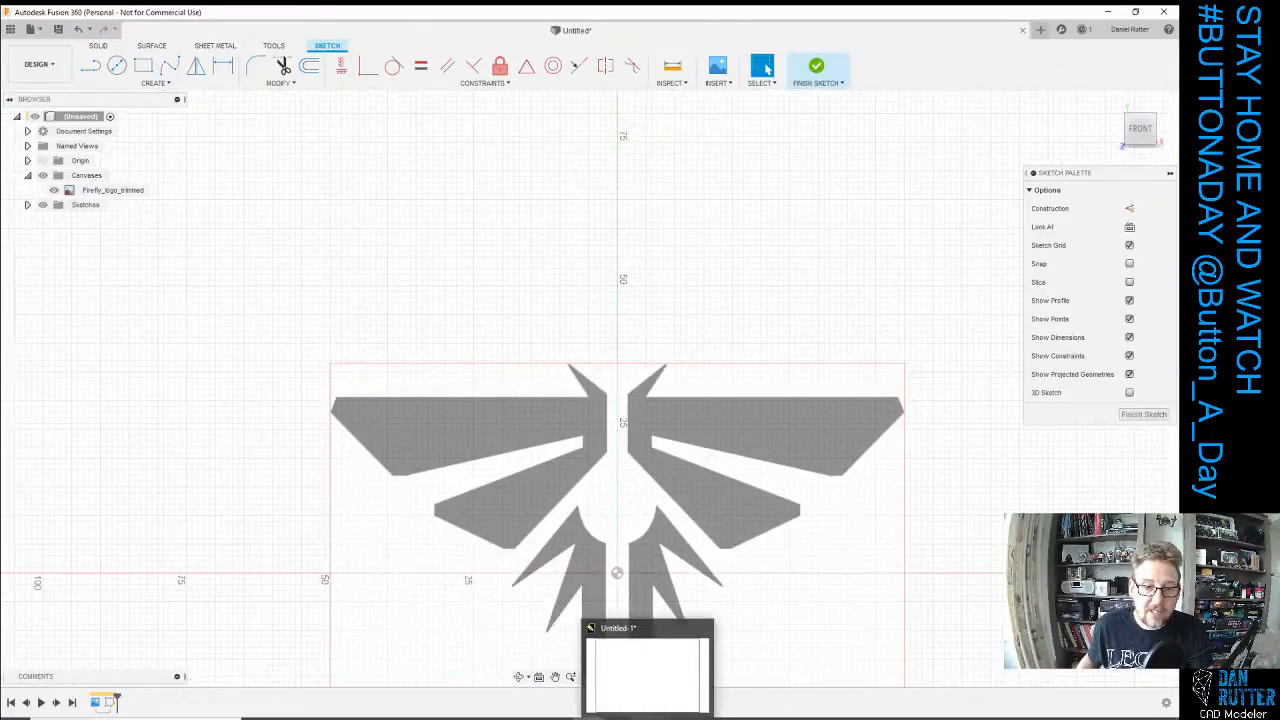
Switch to CorelDRAW and import Firefly_logo_trimmed from the Last of us folder, centred on the page at its original size.
click(648, 670)
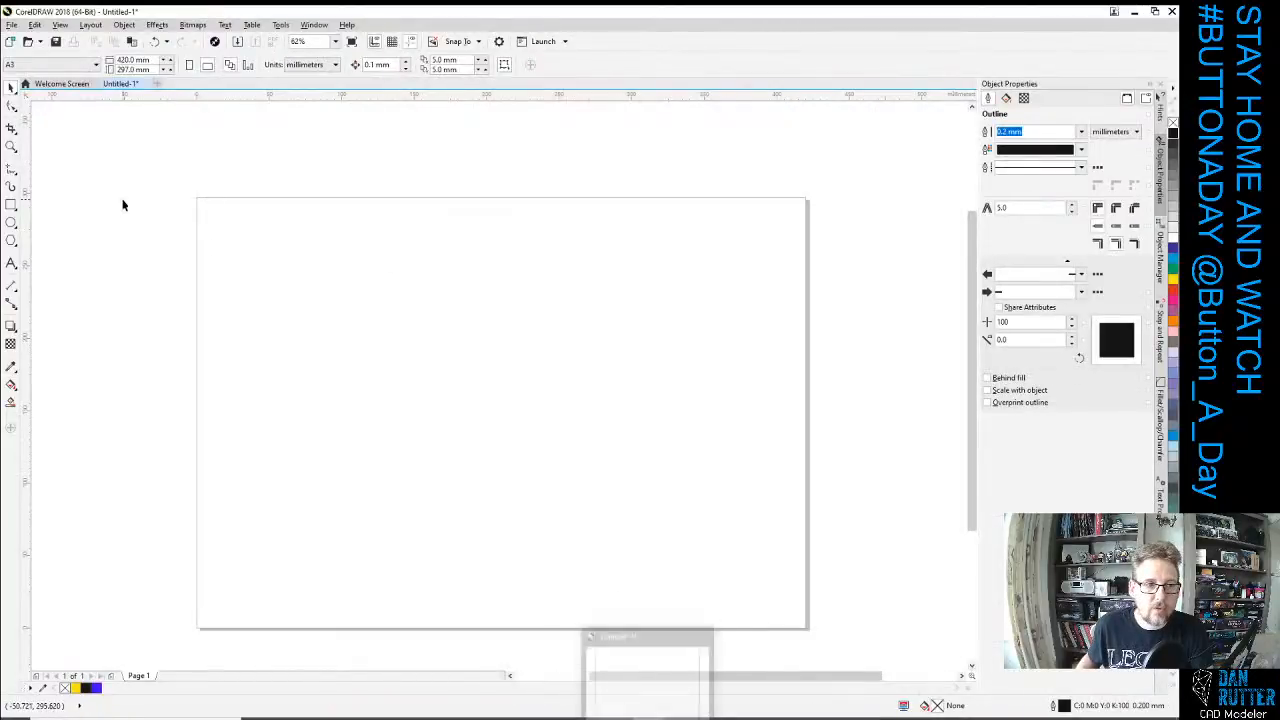
click(12, 25)
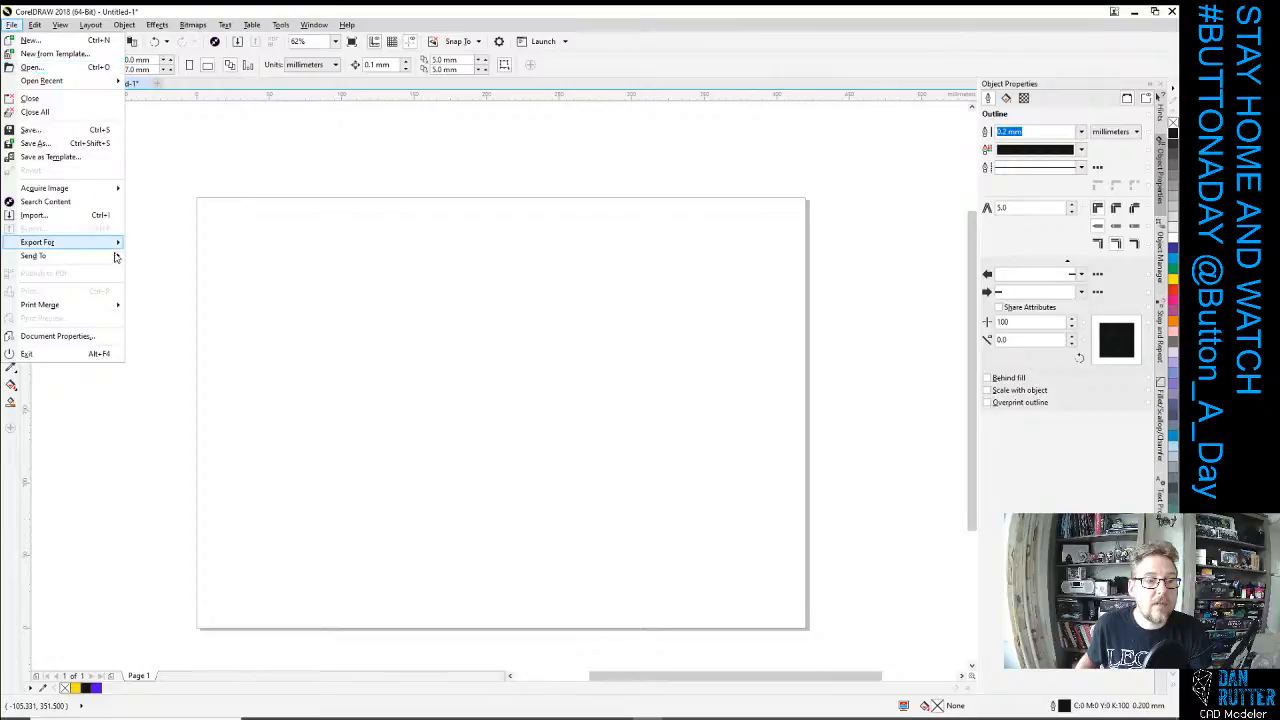
click(64, 222)
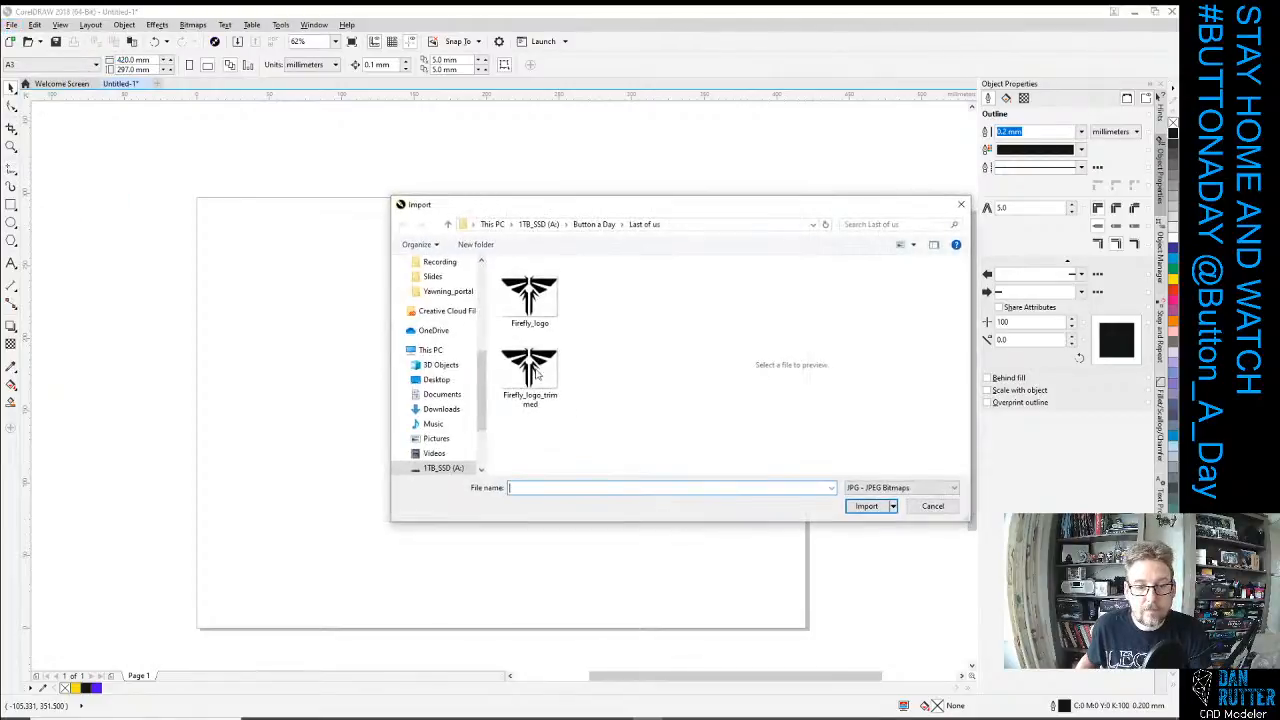
click(540, 372)
click(864, 507)
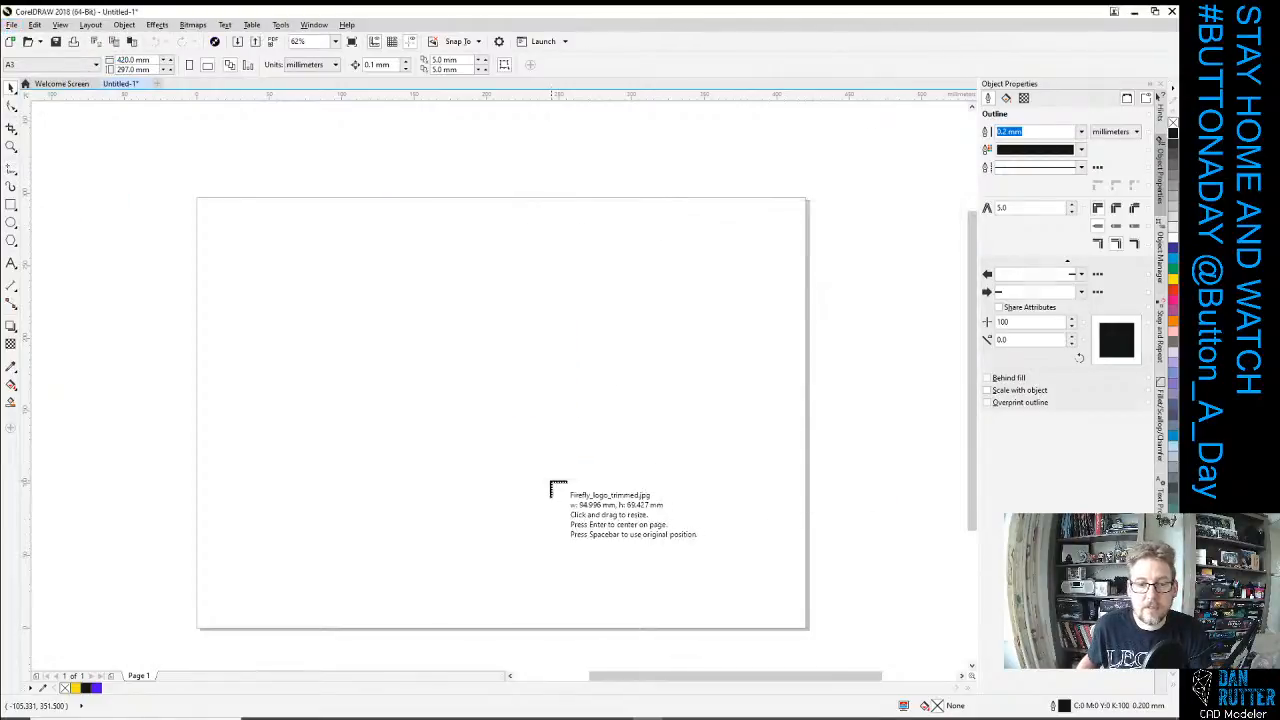
key(Return)
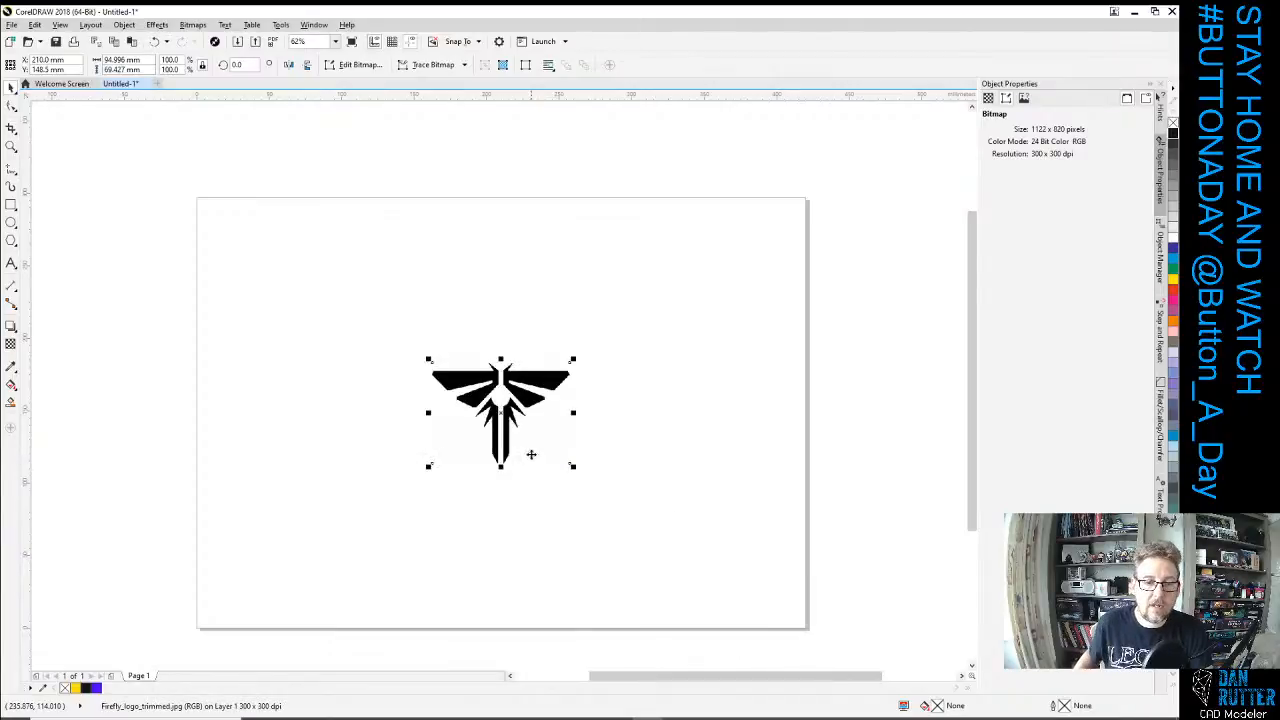
scroll(486, 430, up, 4)
scroll(686, 218, up, 1)
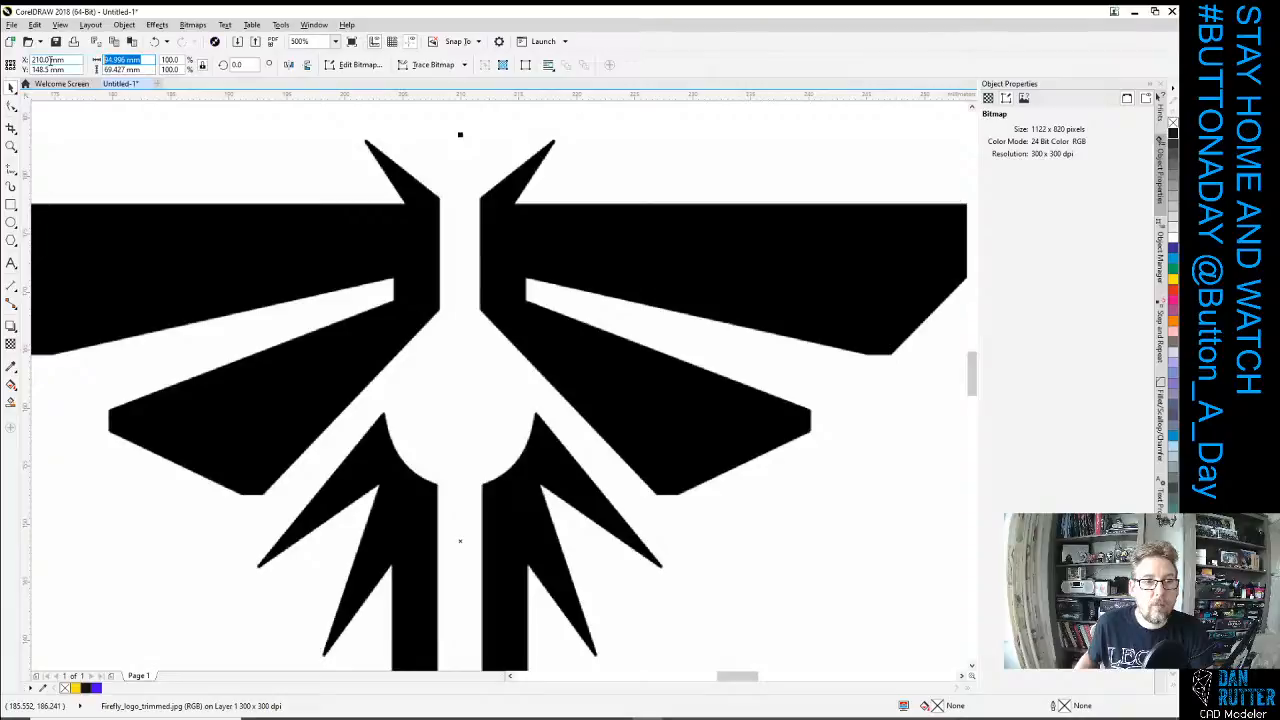
Scale the imported logo bitmap proportionally to a width of 100 mm.
text(100)
key(Return)
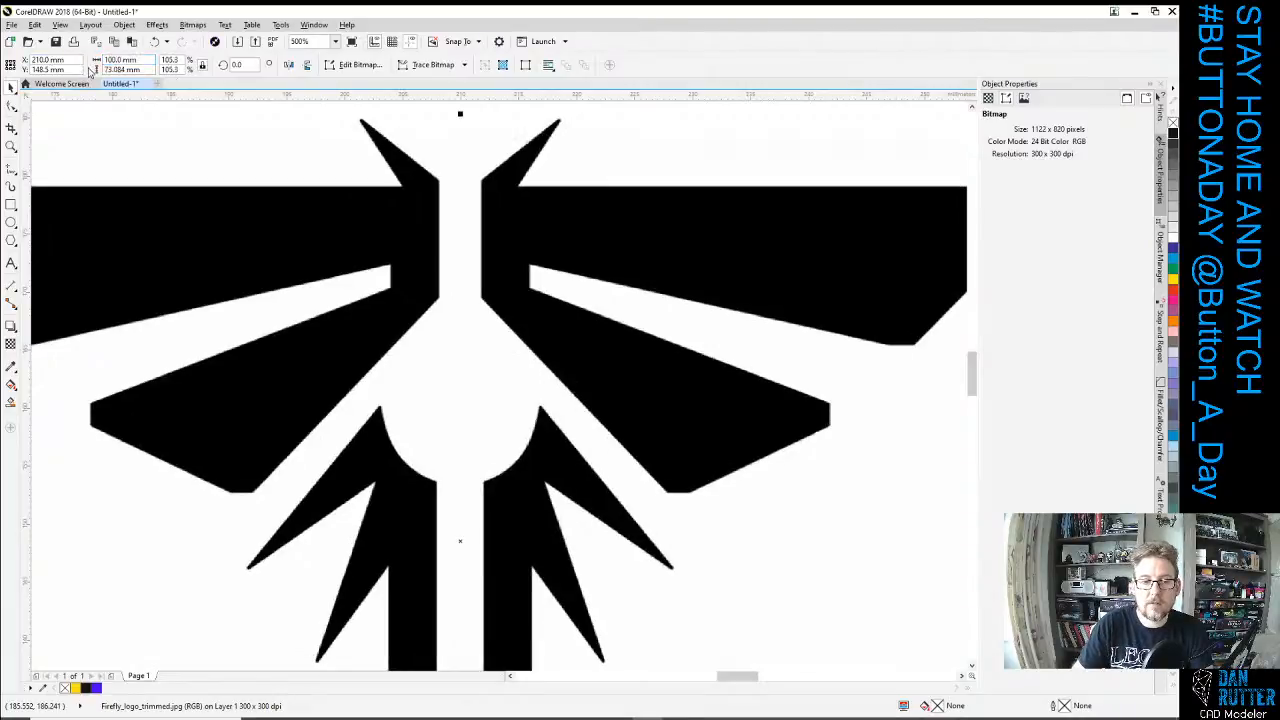
scroll(543, 276, up, 1)
scroll(537, 277, down, 2)
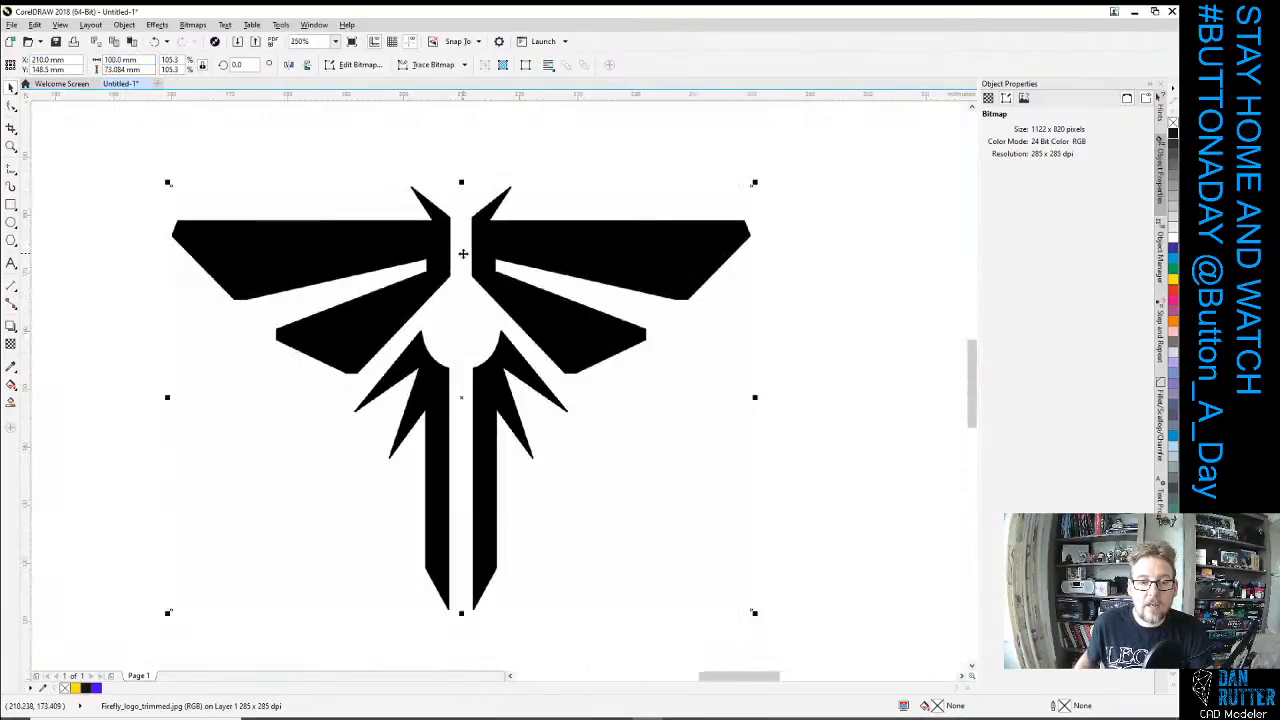
Start an outline trace of the logo bitmap as a detailed logo and reduce the number of trace colours to 2.
right_click(446, 247)
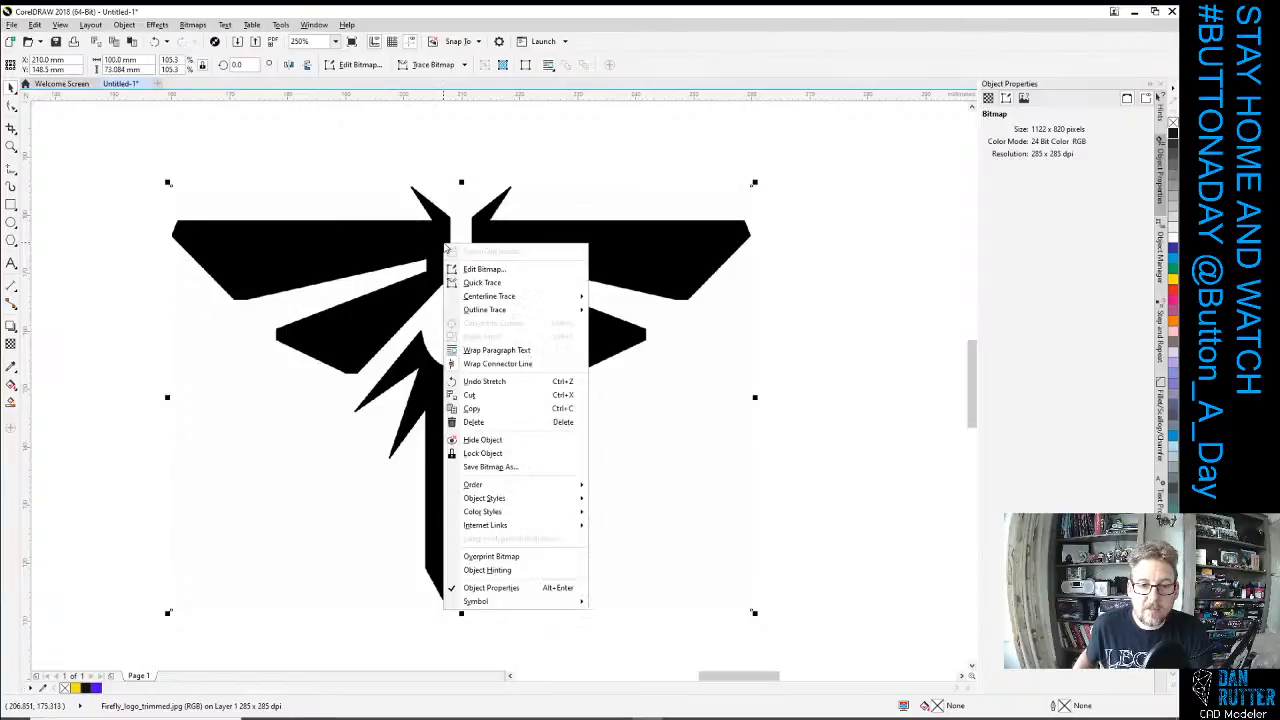
mouse_move(510, 310)
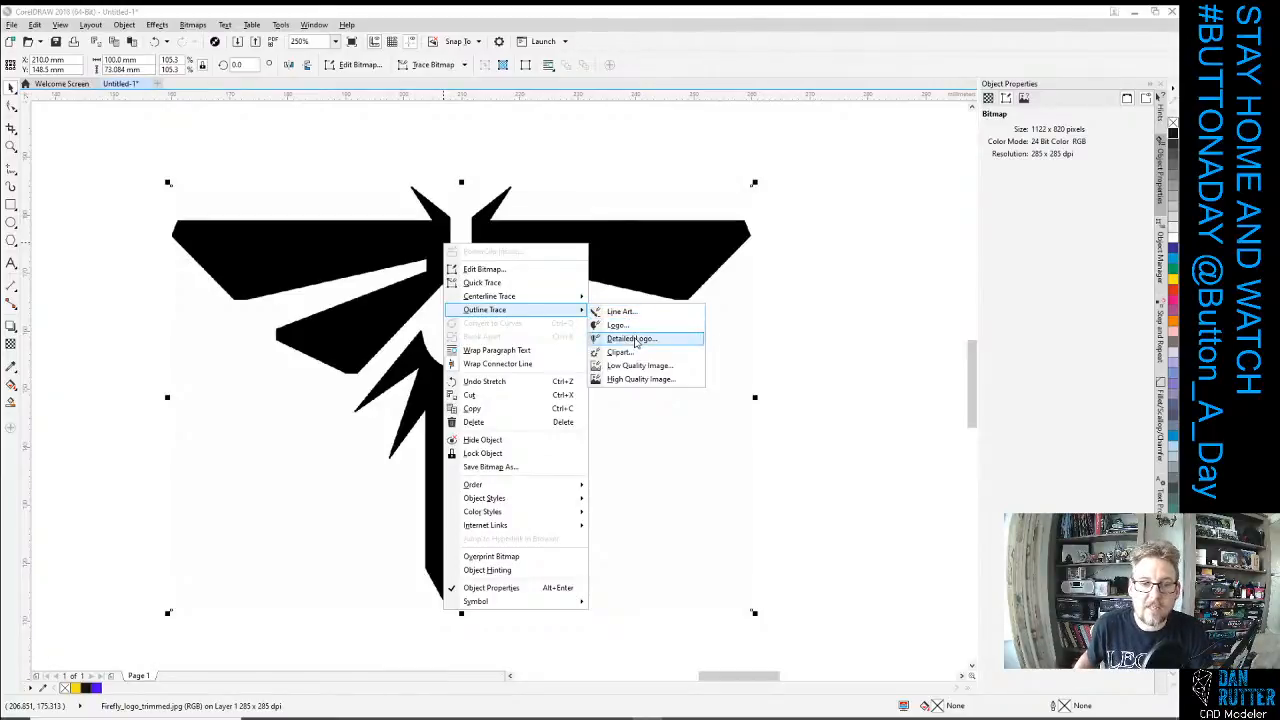
click(636, 340)
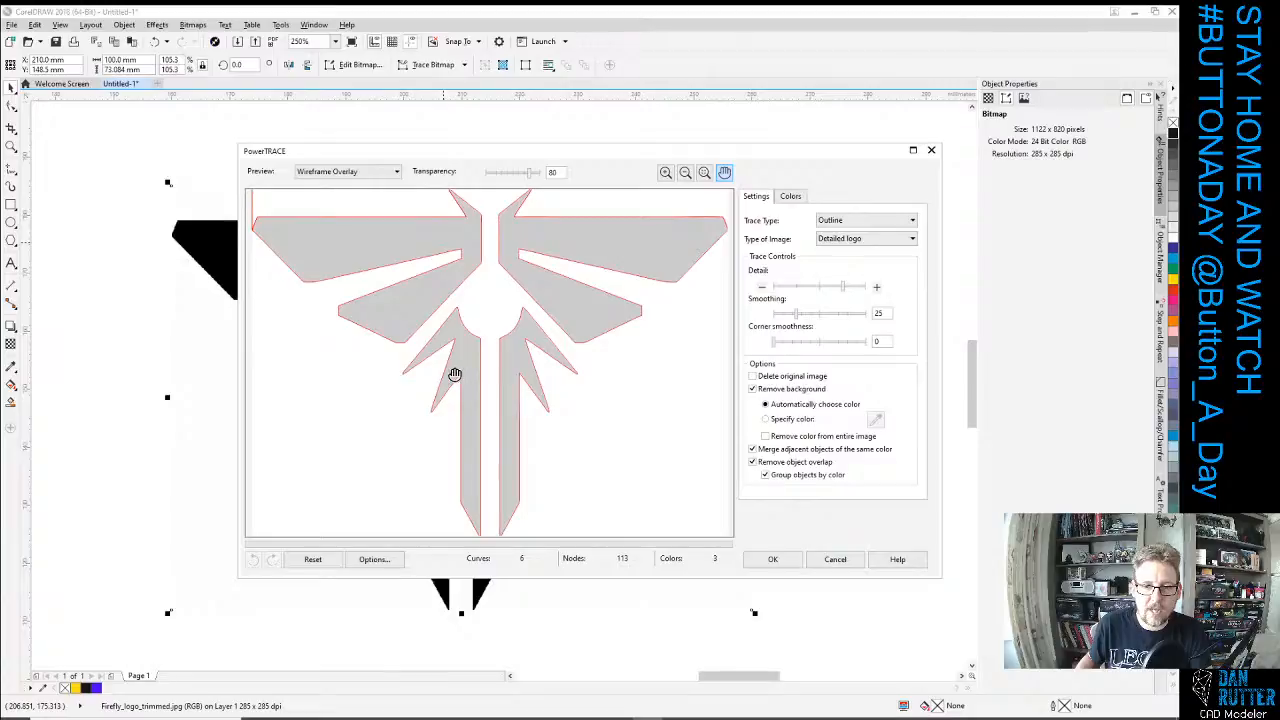
click(790, 196)
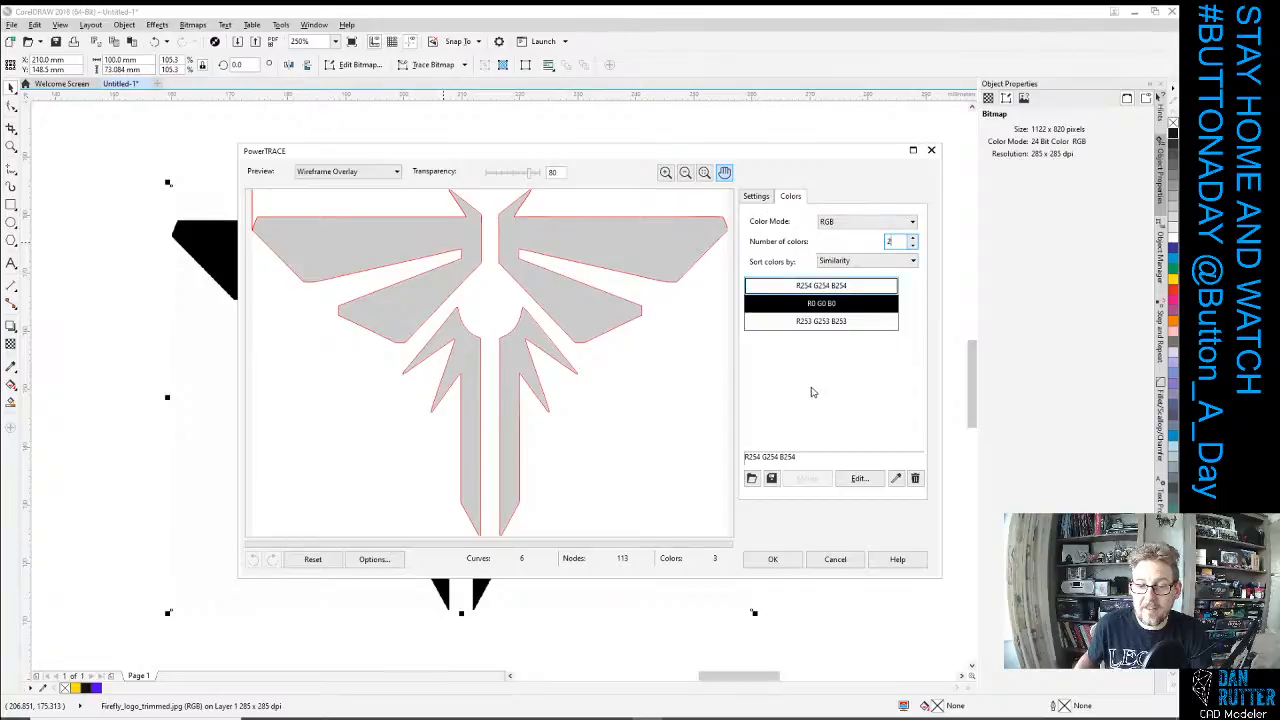
click(756, 198)
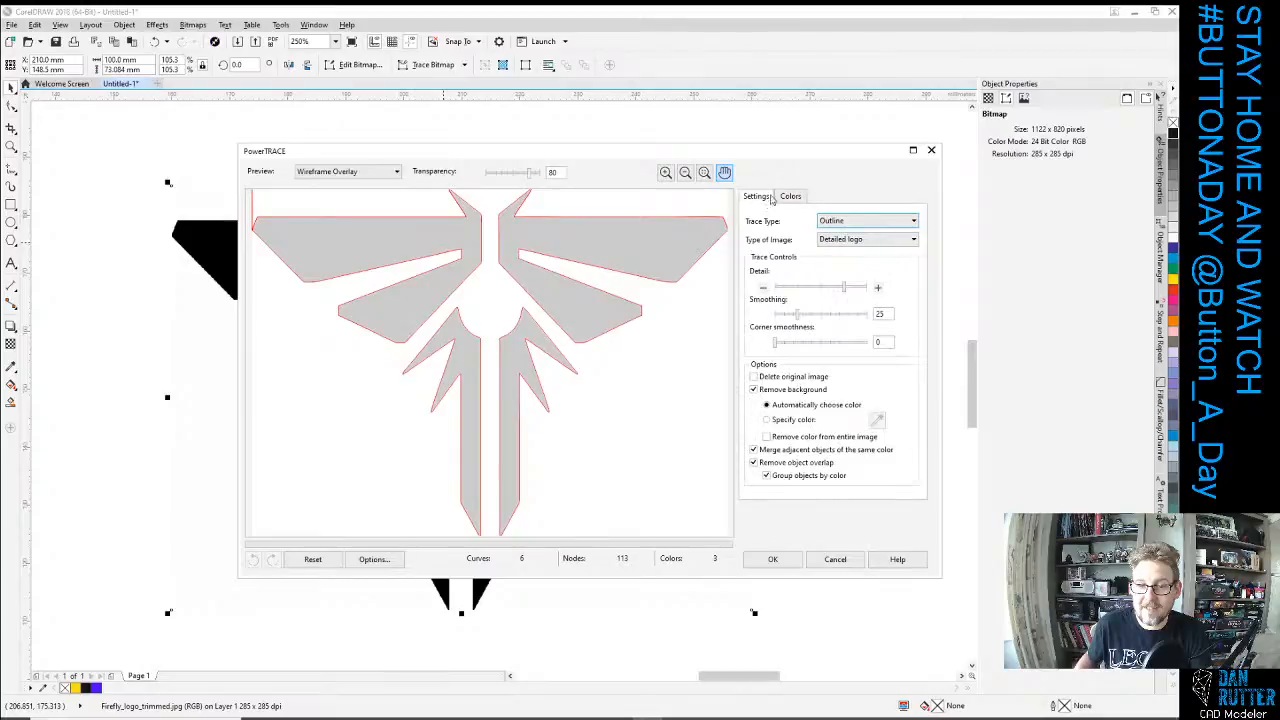
click(790, 196)
click(912, 246)
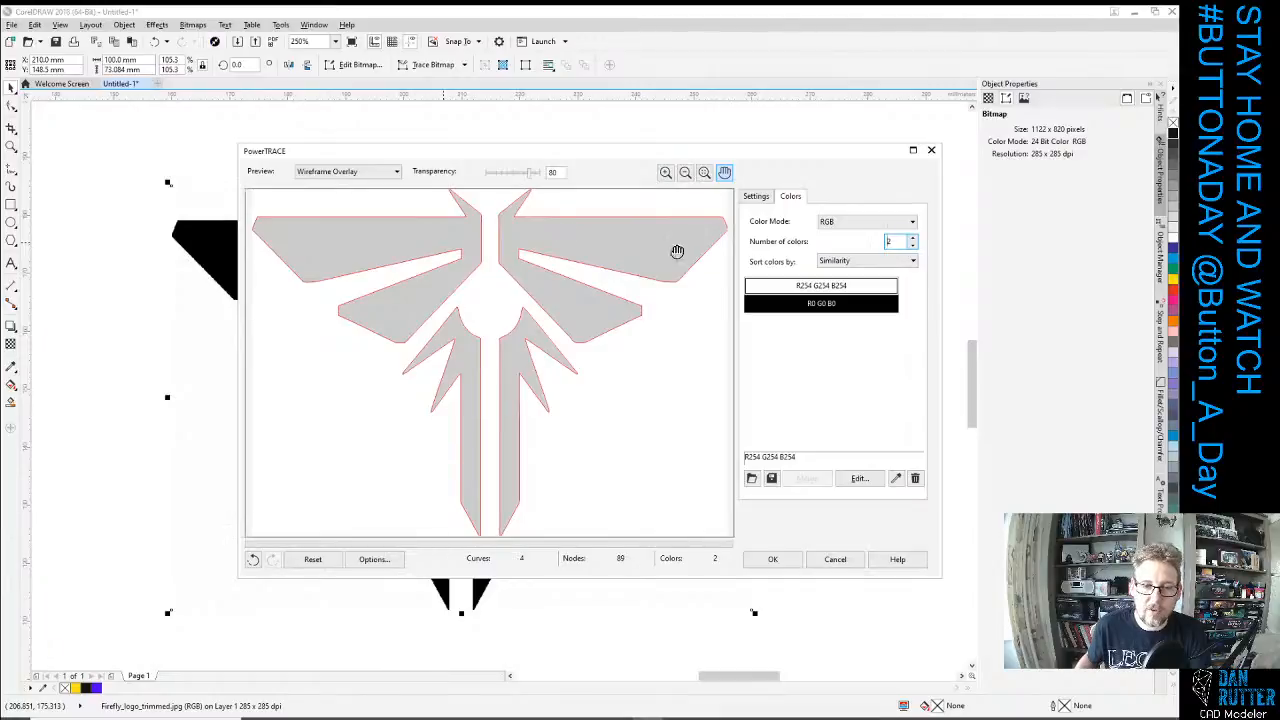
Turn off background removal in the trace settings to compare the preview, and turn it back on.
click(756, 198)
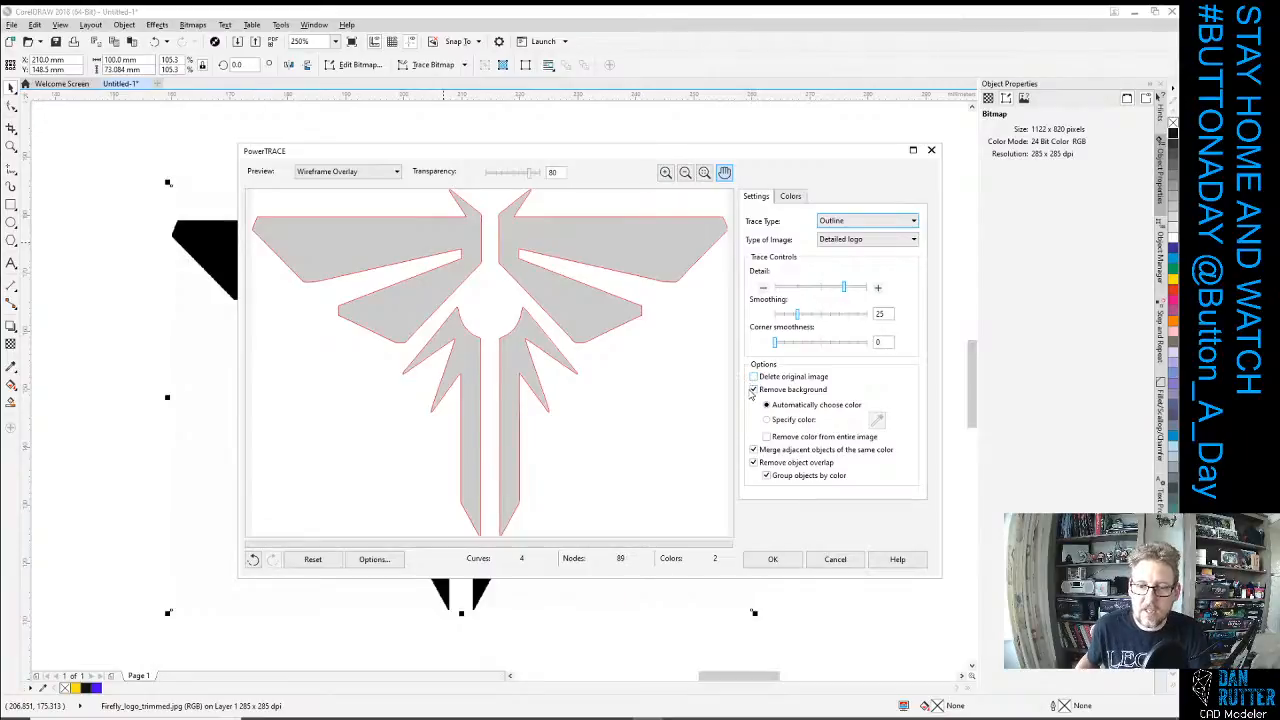
click(754, 391)
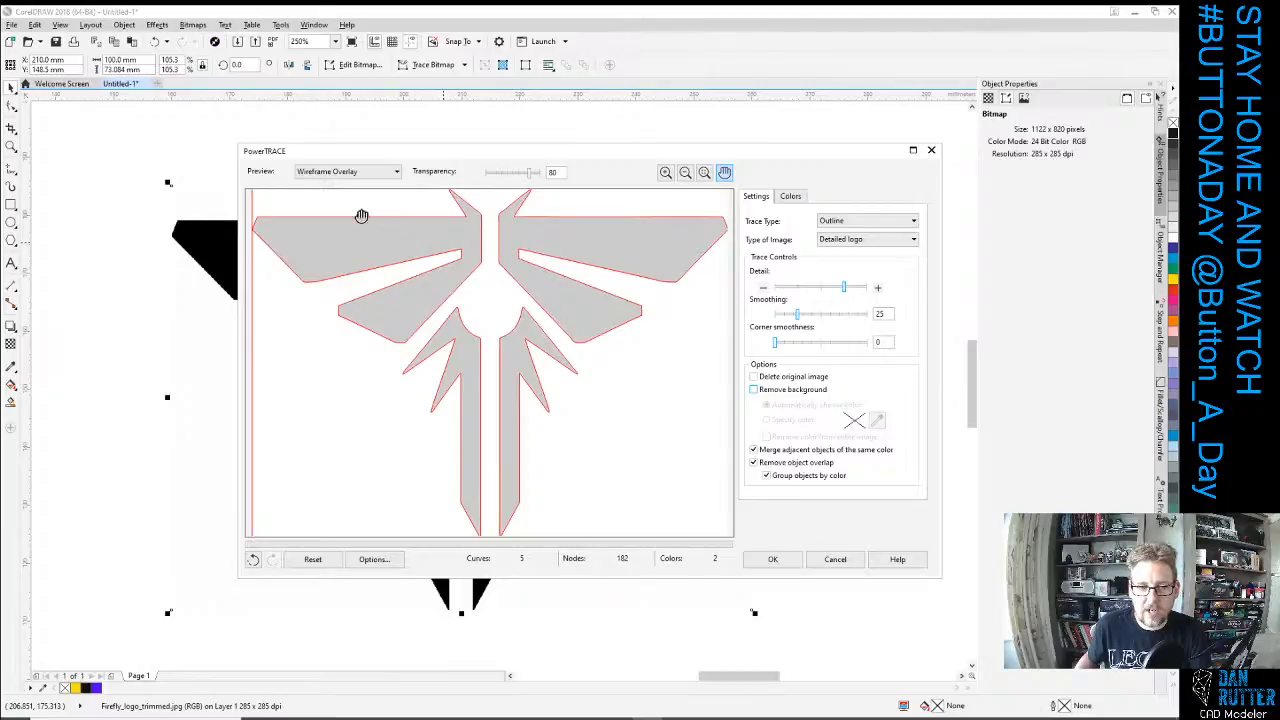
click(754, 390)
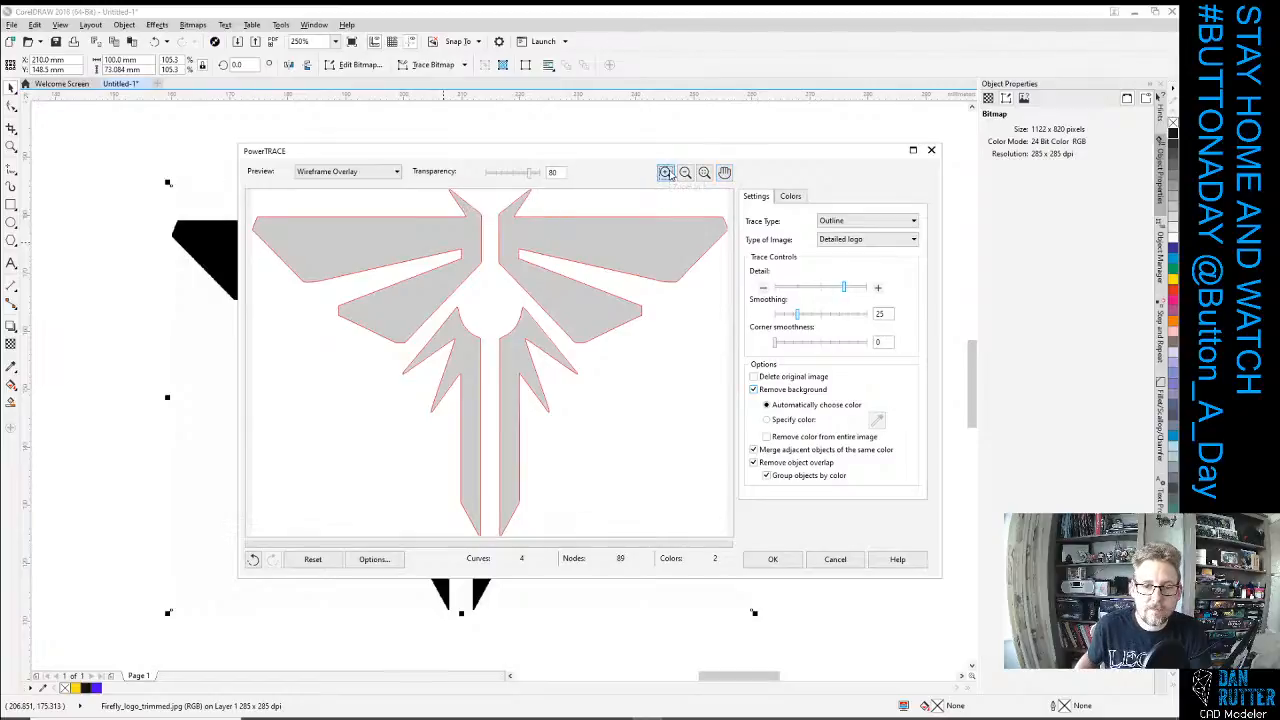
Examine the trace preview up close around the central stem and the pointed tip of the lower right wing for accuracy.
click(666, 172)
click(520, 249)
click(545, 280)
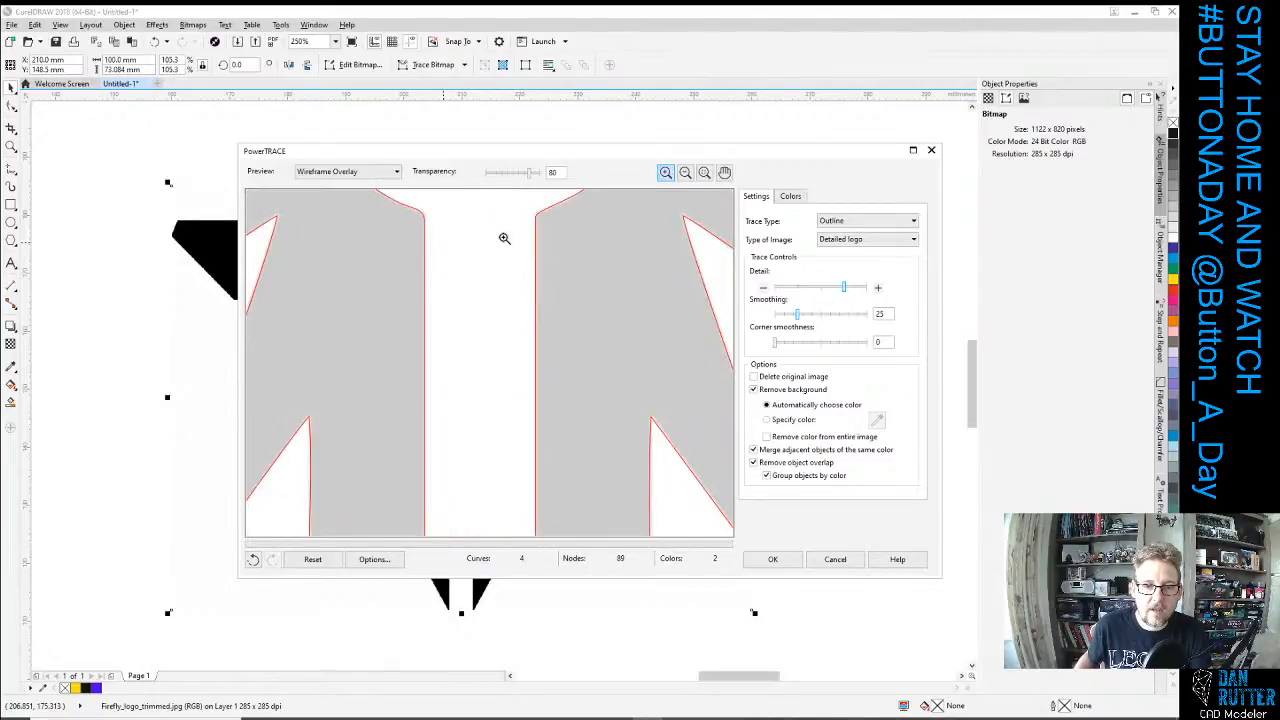
click(724, 172)
mouse_move(605, 242)
mouse_down()
mouse_move(494, 334)
mouse_move(466, 317)
mouse_move(390, 390)
mouse_up()
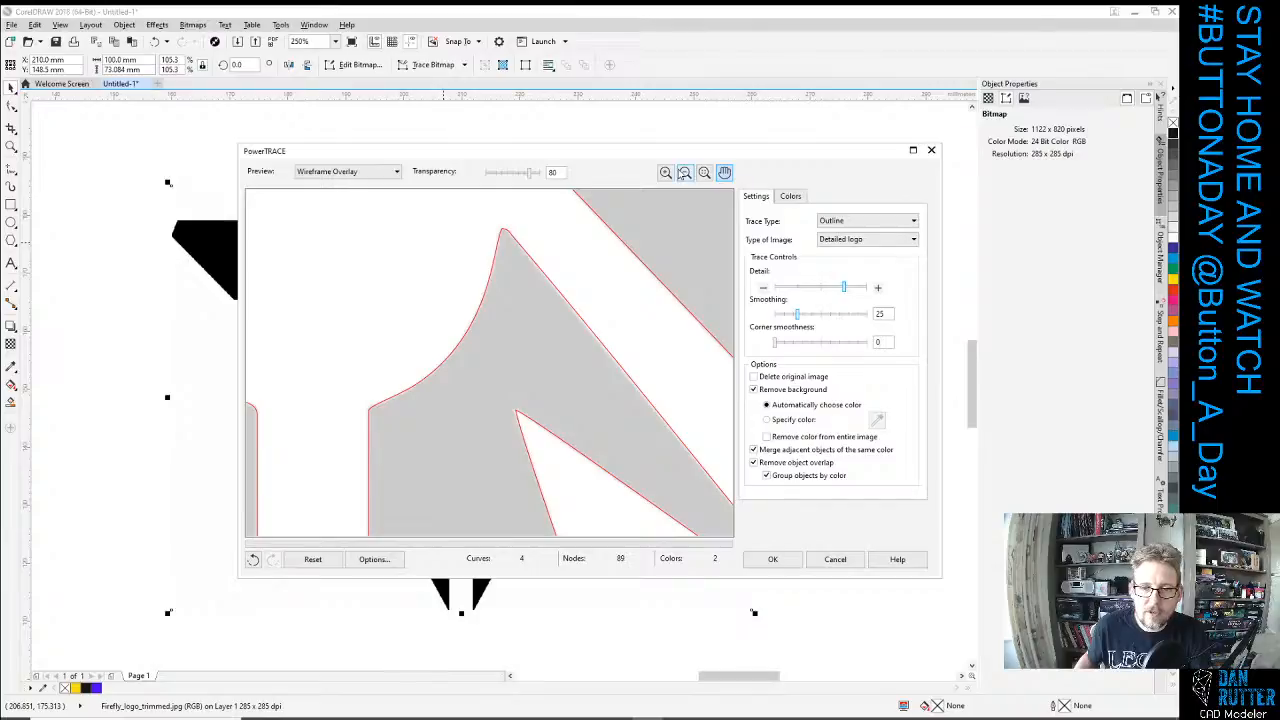
click(666, 172)
click(506, 234)
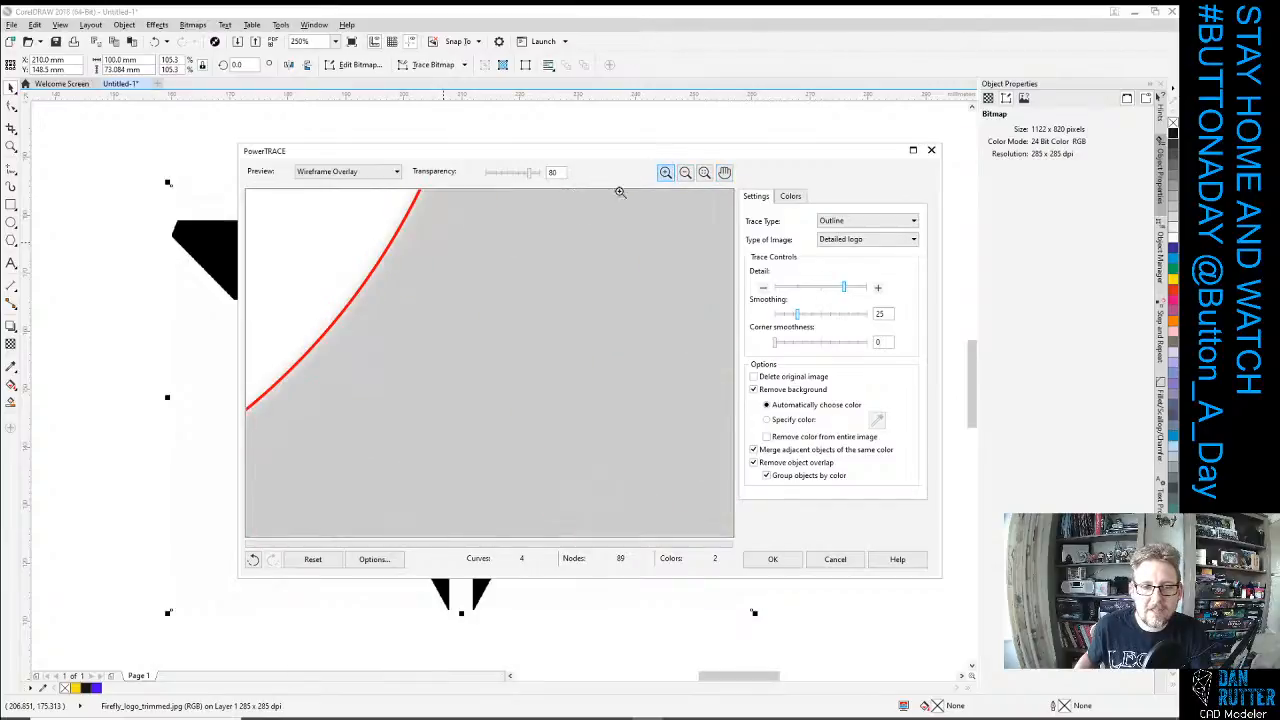
click(726, 175)
drag(576, 241, 546, 542)
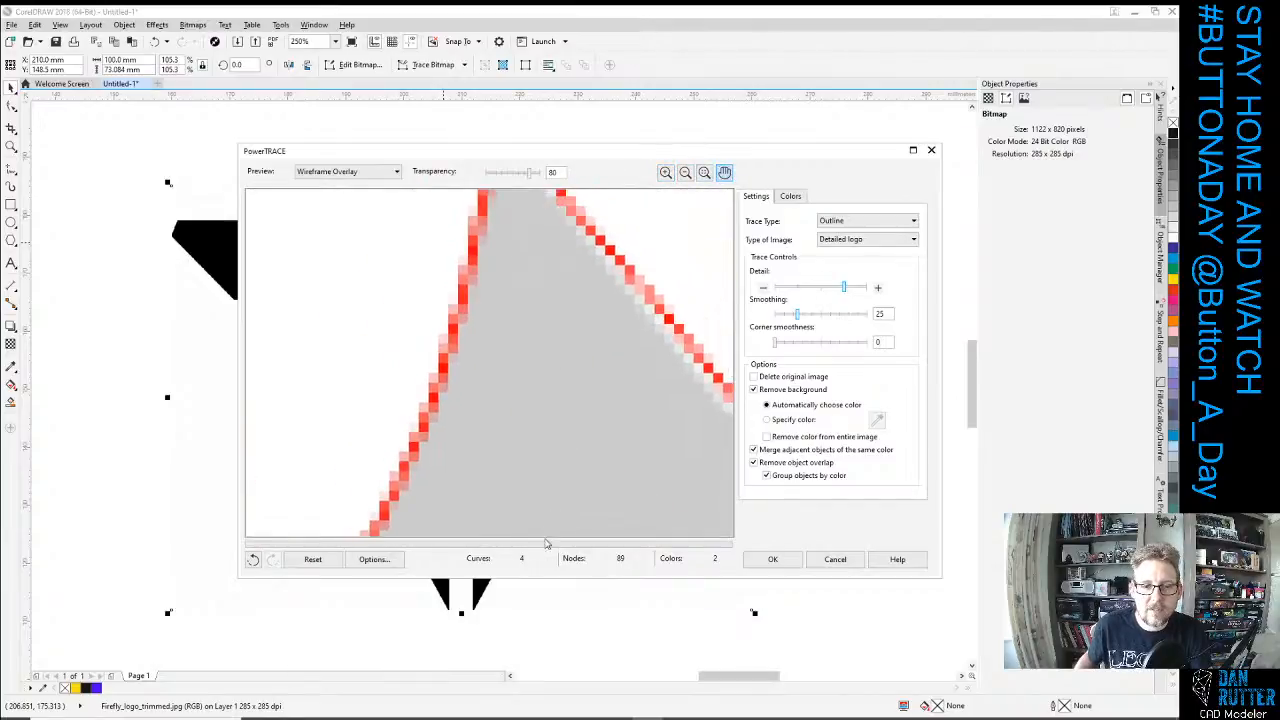
drag(544, 276, 520, 391)
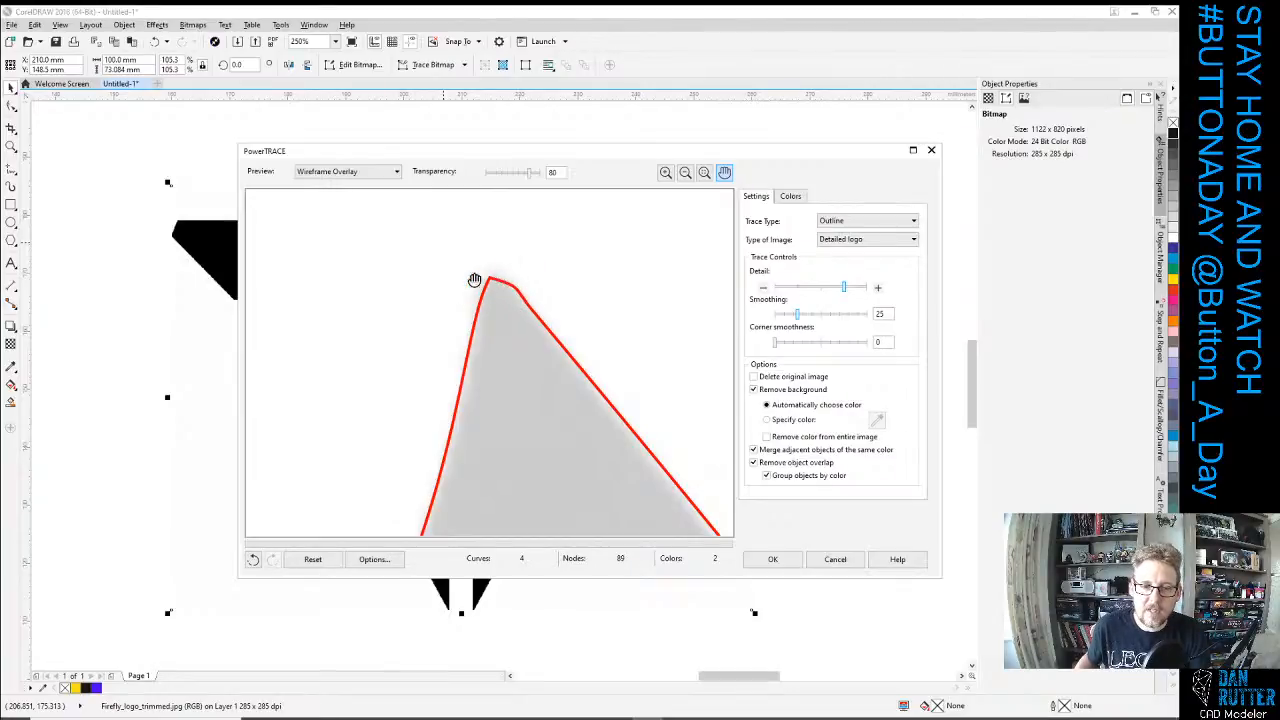
scroll(507, 288, down, 5)
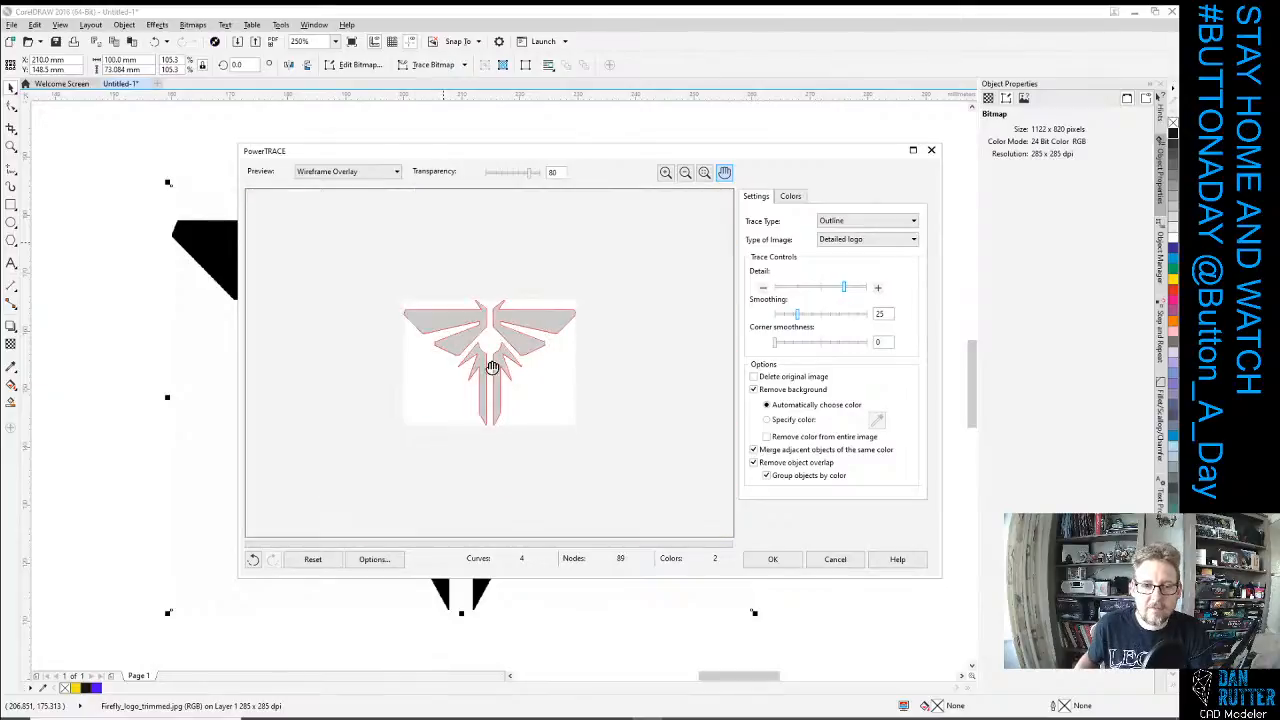
scroll(492, 367, up, 2)
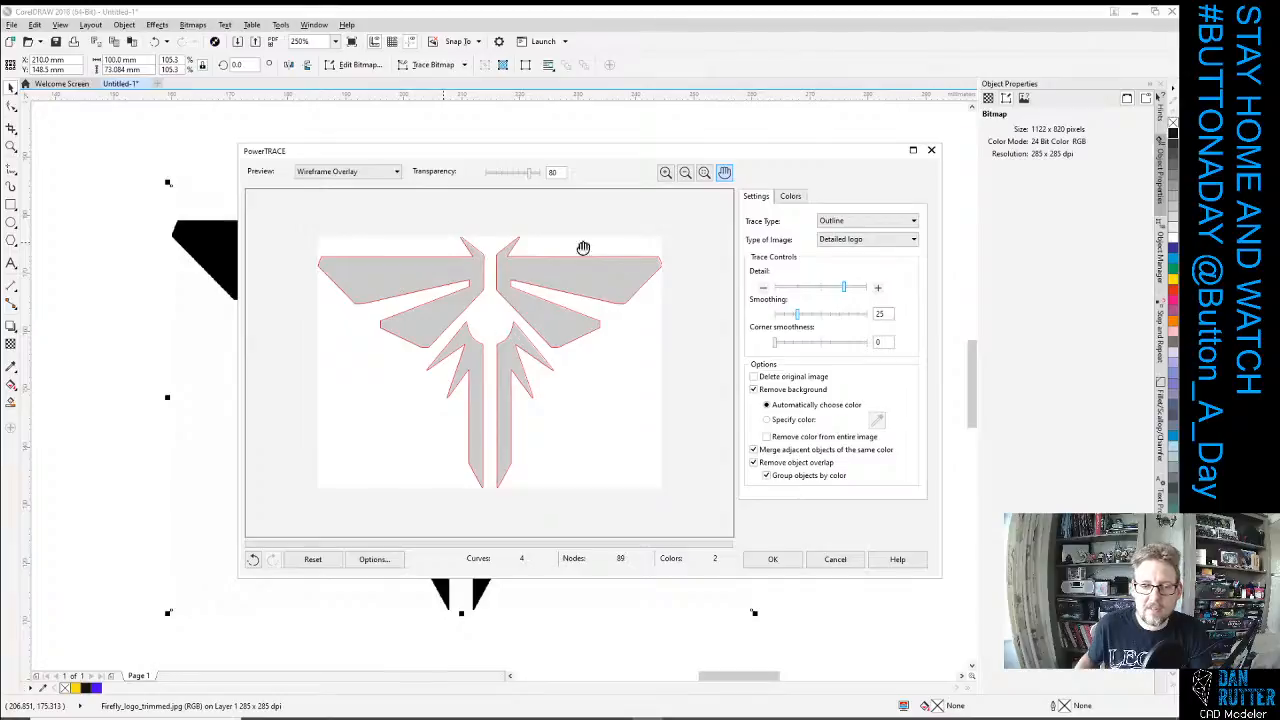
Accept the trace and move the traced group diagonally down and right off the original bitmap.
click(778, 562)
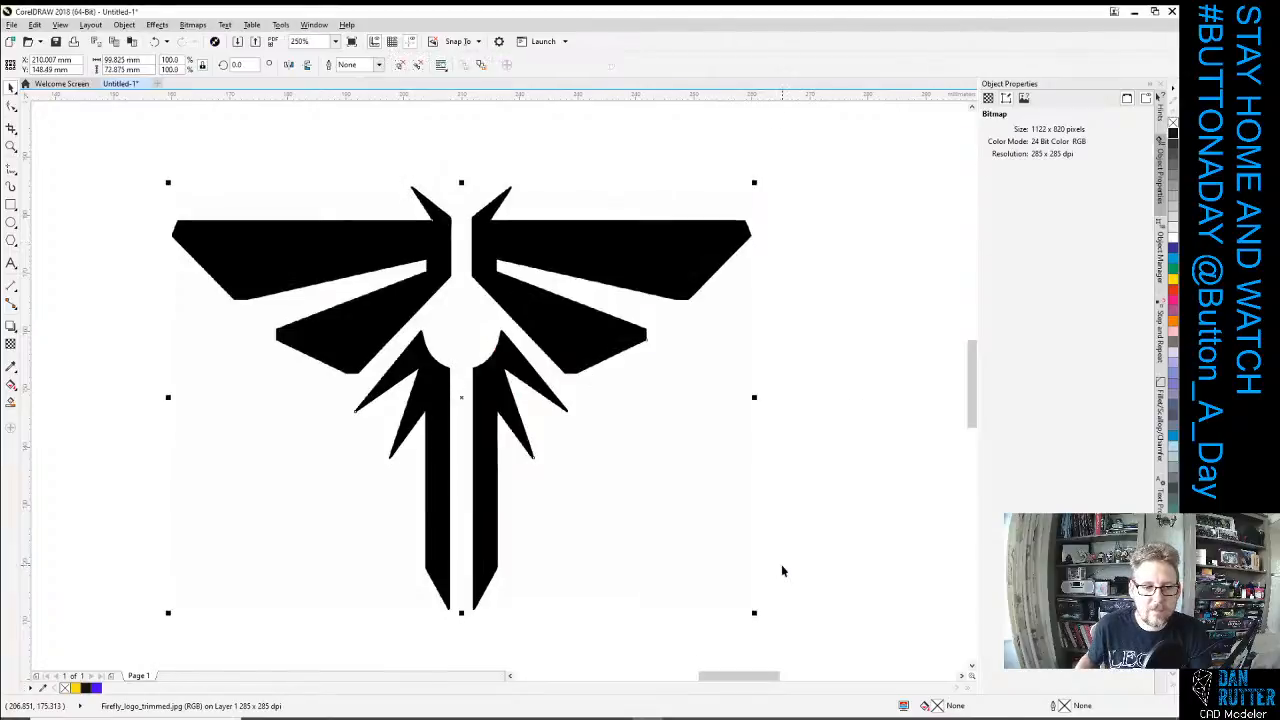
mouse_move(543, 250)
mouse_down()
mouse_move(737, 381)
mouse_move(855, 400)
mouse_up()
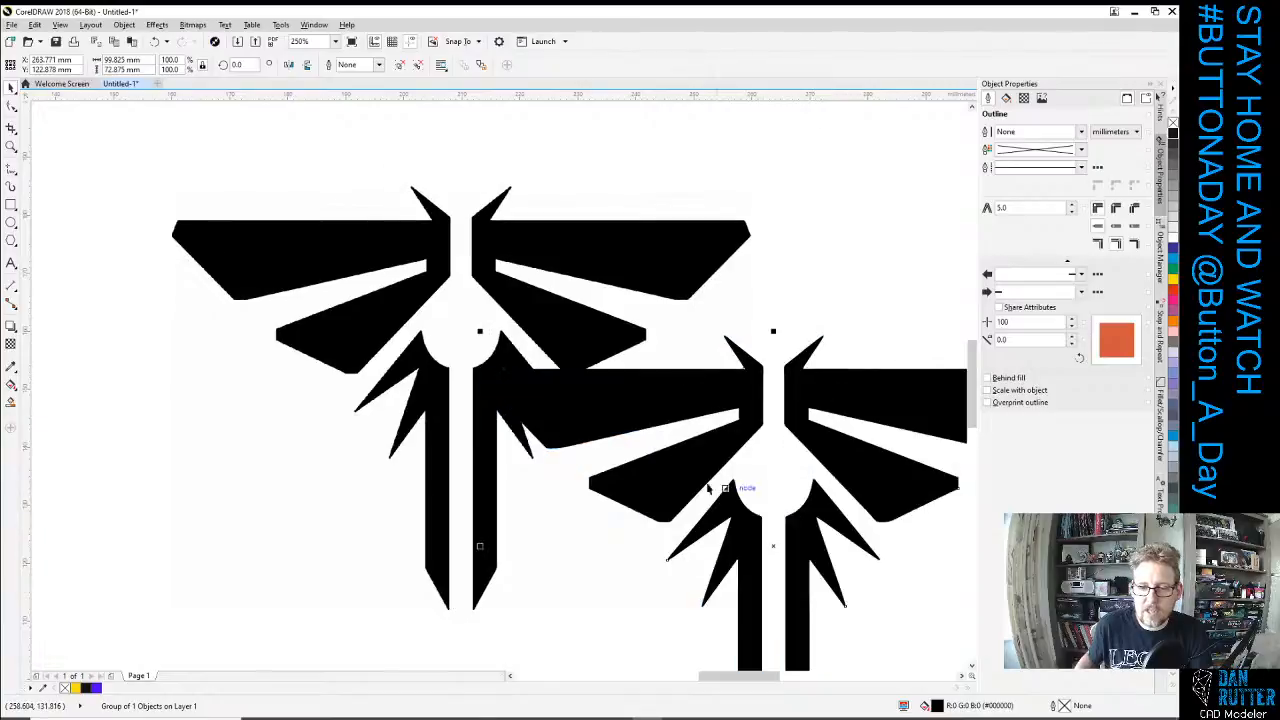
Give the traced logo a yellow outline with no fill and centre it on the page over the bitmap.
right_click(1174, 282)
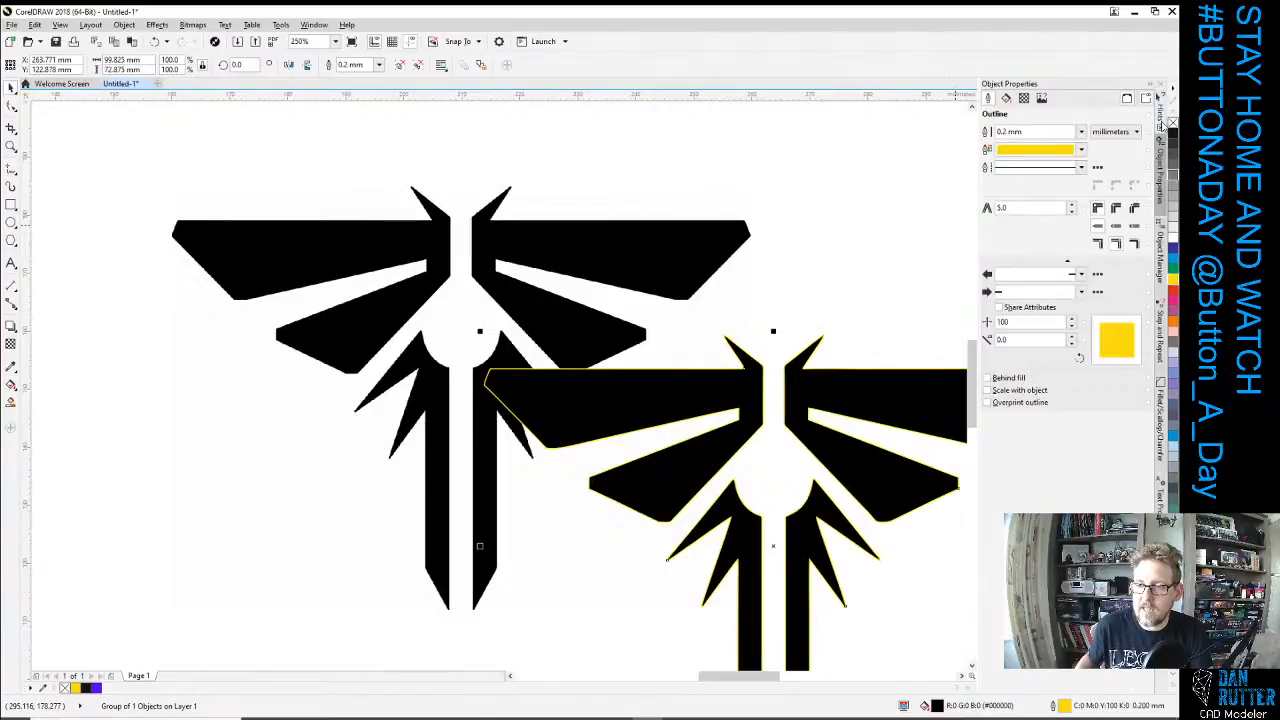
click(1172, 122)
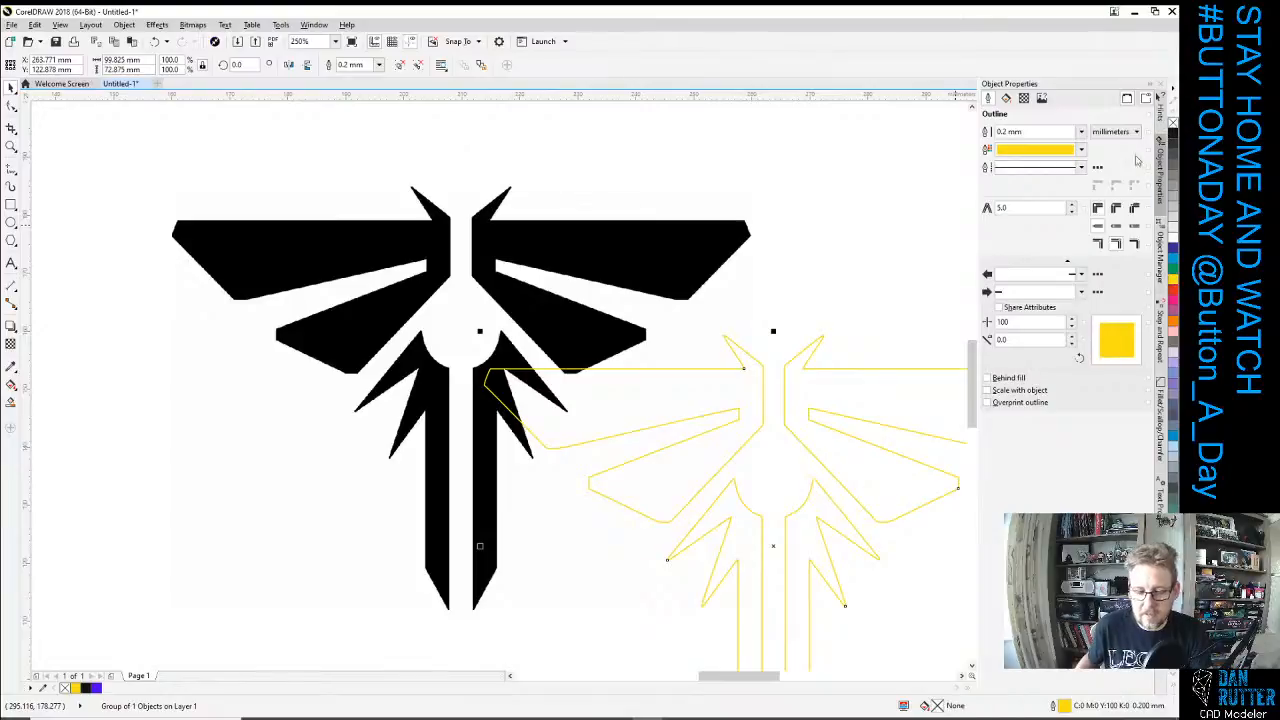
key(p)
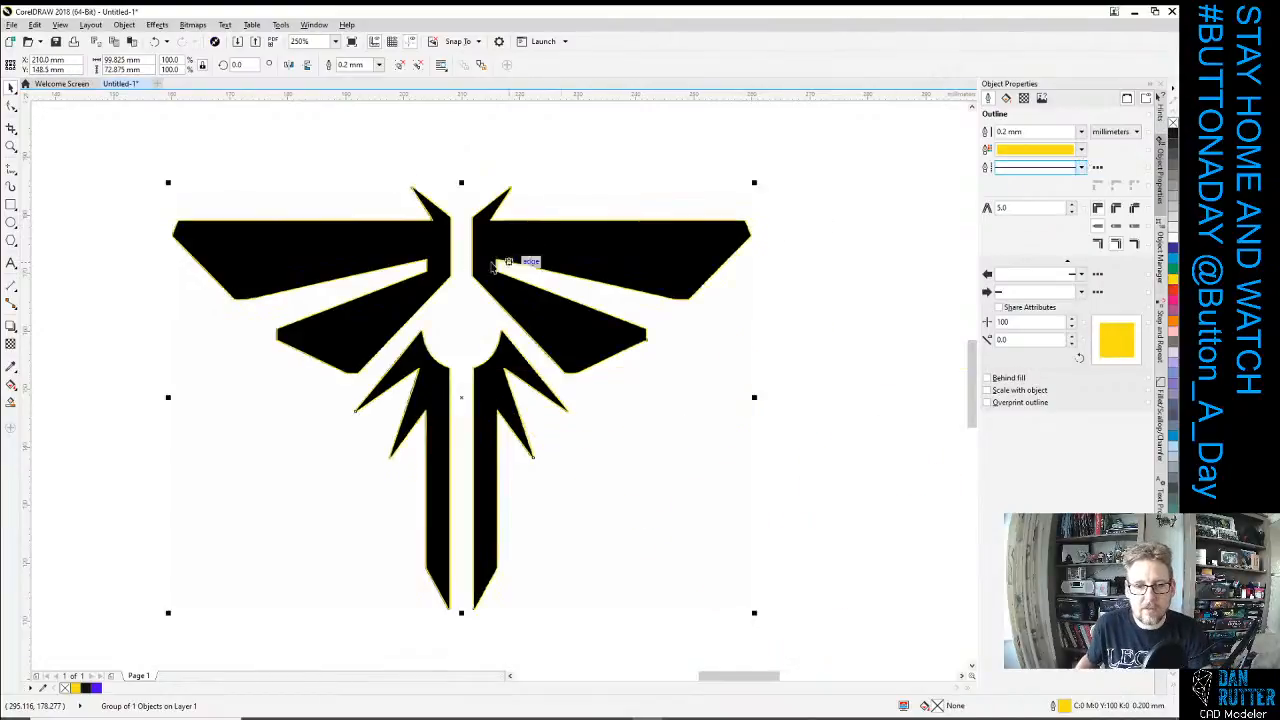
Compare the yellow traced outline with the bitmap edges at the upper spikes, the inner curve tips and the wings.
scroll(480, 247, down, 1)
scroll(469, 240, up, 2)
scroll(467, 239, up, 2)
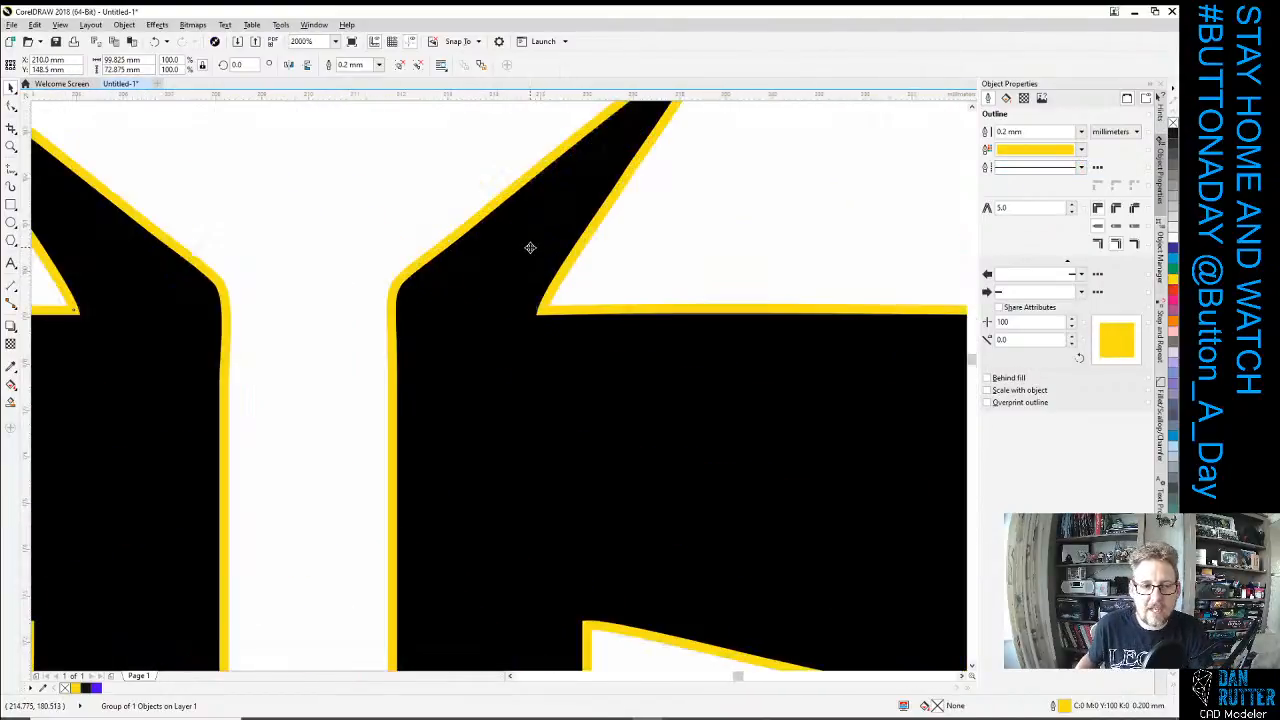
scroll(620, 240, up, 2)
scroll(625, 237, down, 4)
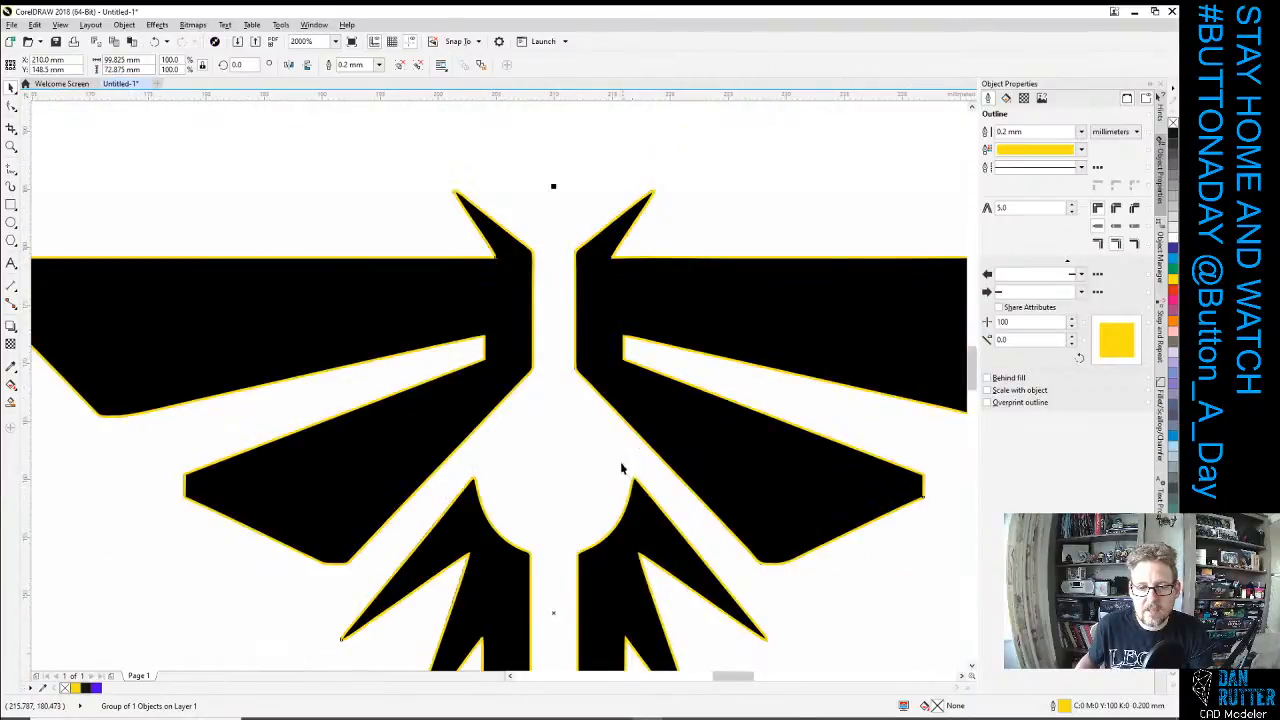
scroll(623, 466, up, 2)
scroll(595, 336, up, 1)
scroll(540, 343, down, 3)
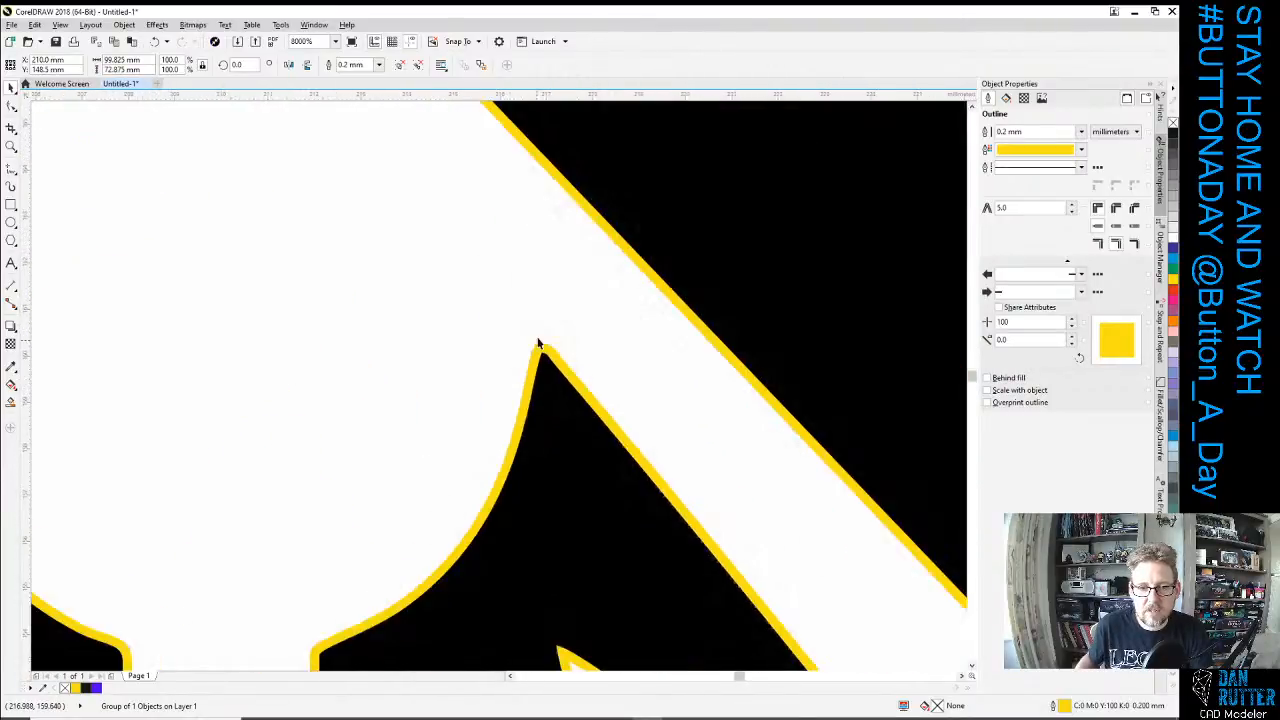
scroll(366, 343, up, 2)
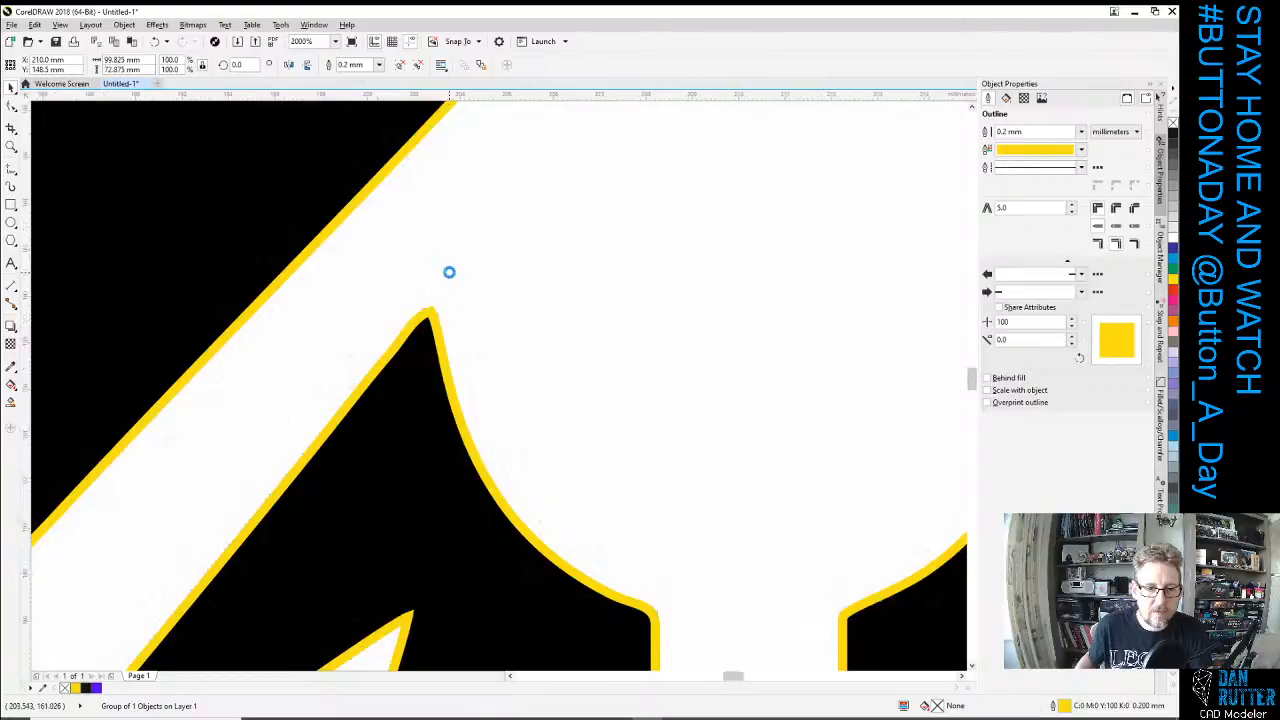
scroll(440, 494, down, 4)
scroll(425, 438, up, 2)
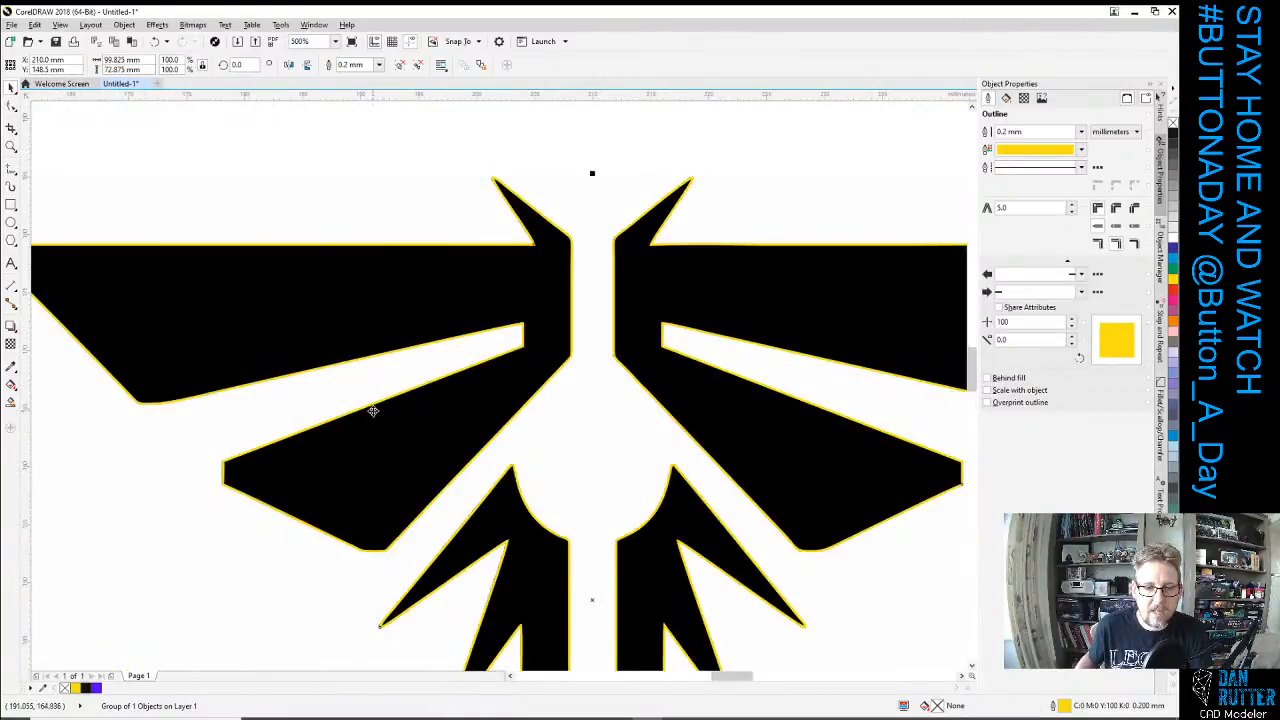
Delete the original logo bitmap from behind the traced outline.
scroll(371, 409, down, 1)
click(290, 315)
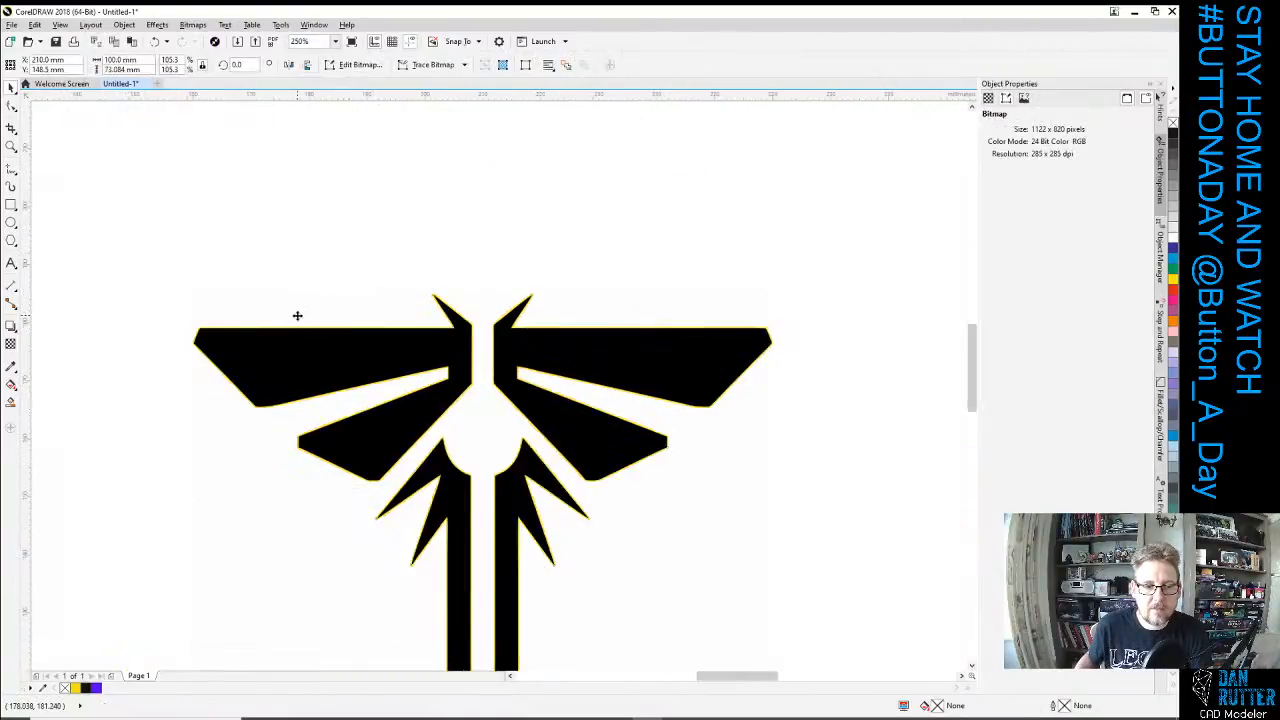
drag(293, 315, 261, 225)
key(Delete)
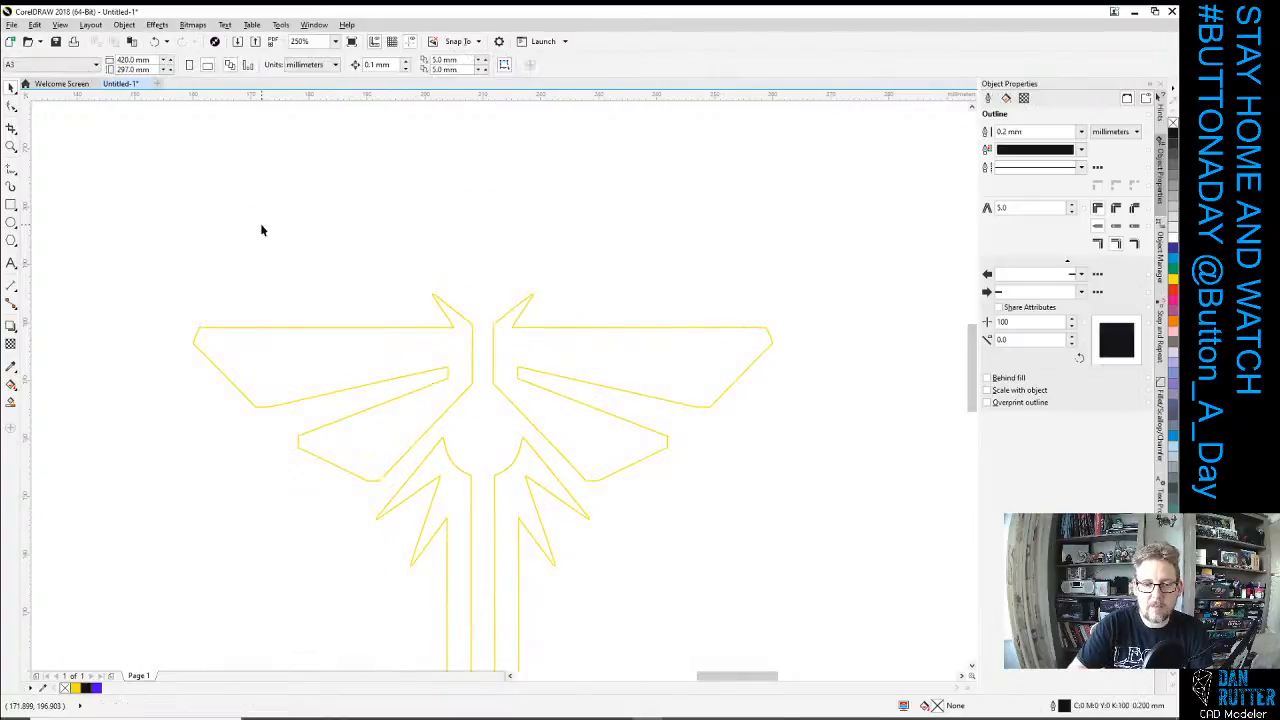
Change the outline colour of the traced logo to black.
scroll(260, 223, down, 2)
click(375, 418)
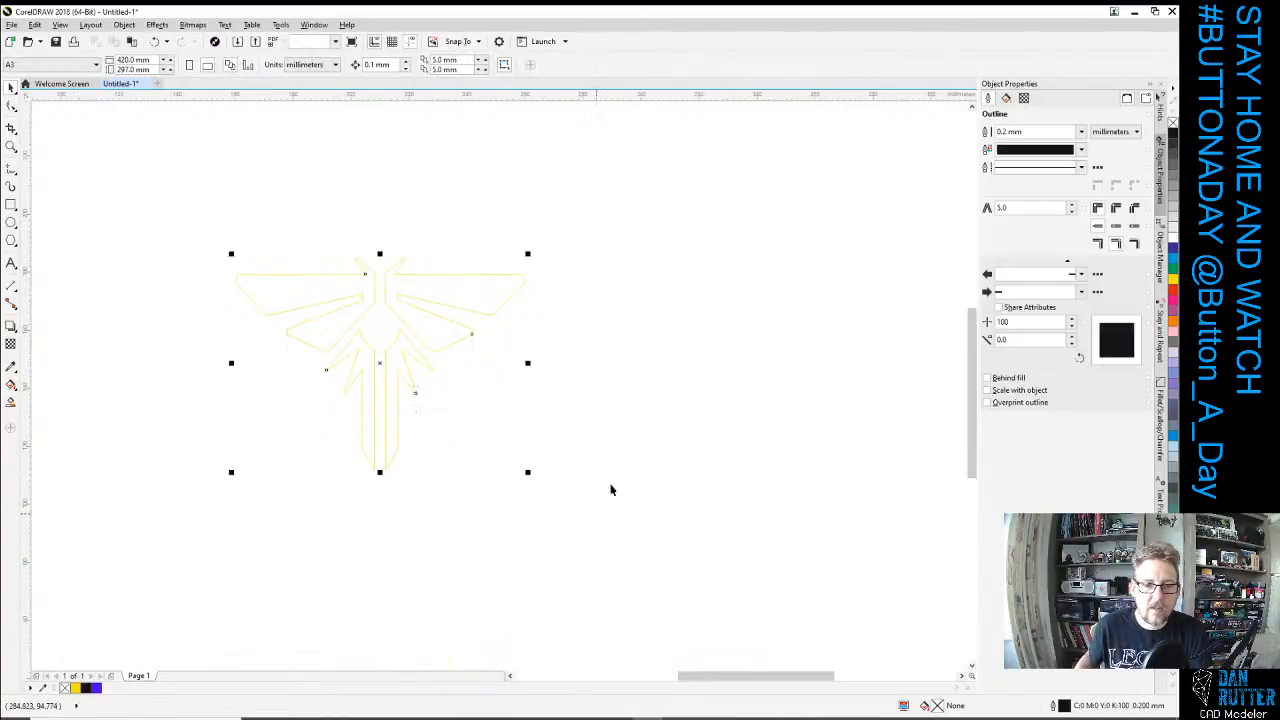
right_click(1173, 134)
click(613, 279)
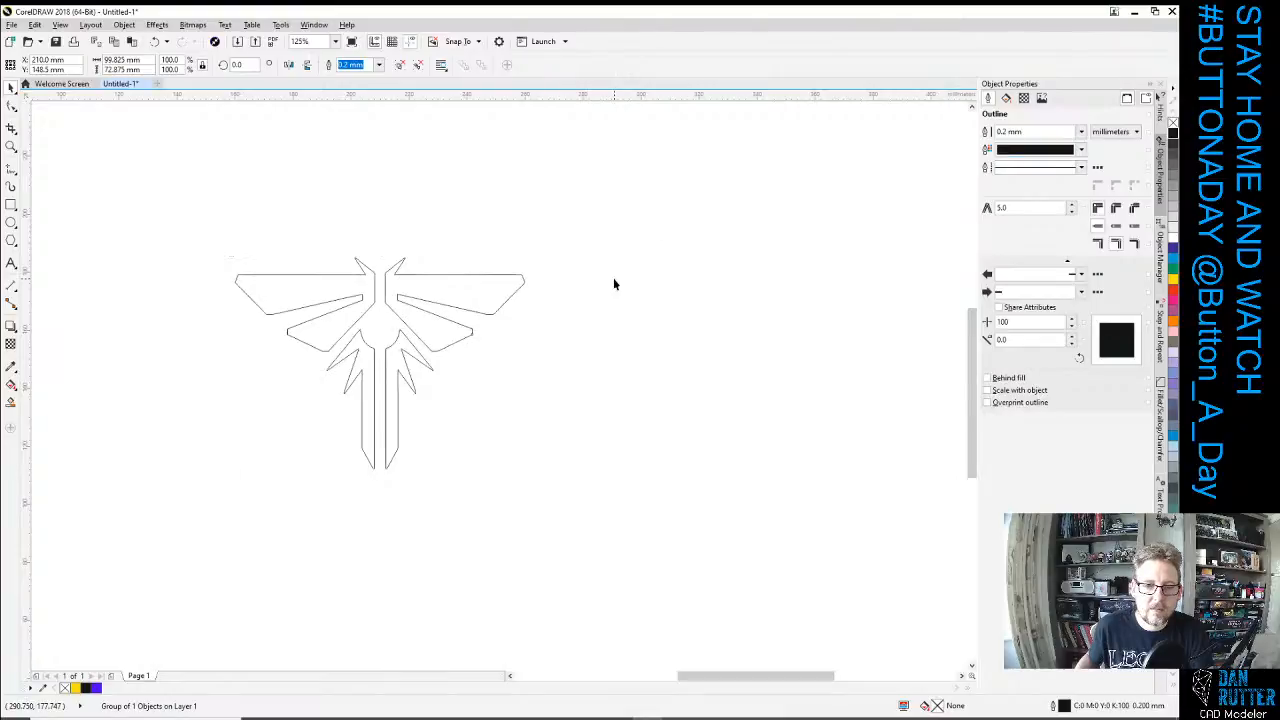
Set the outline colour of the traced logo back to yellow and deselect it.
drag(240, 343, 621, 559)
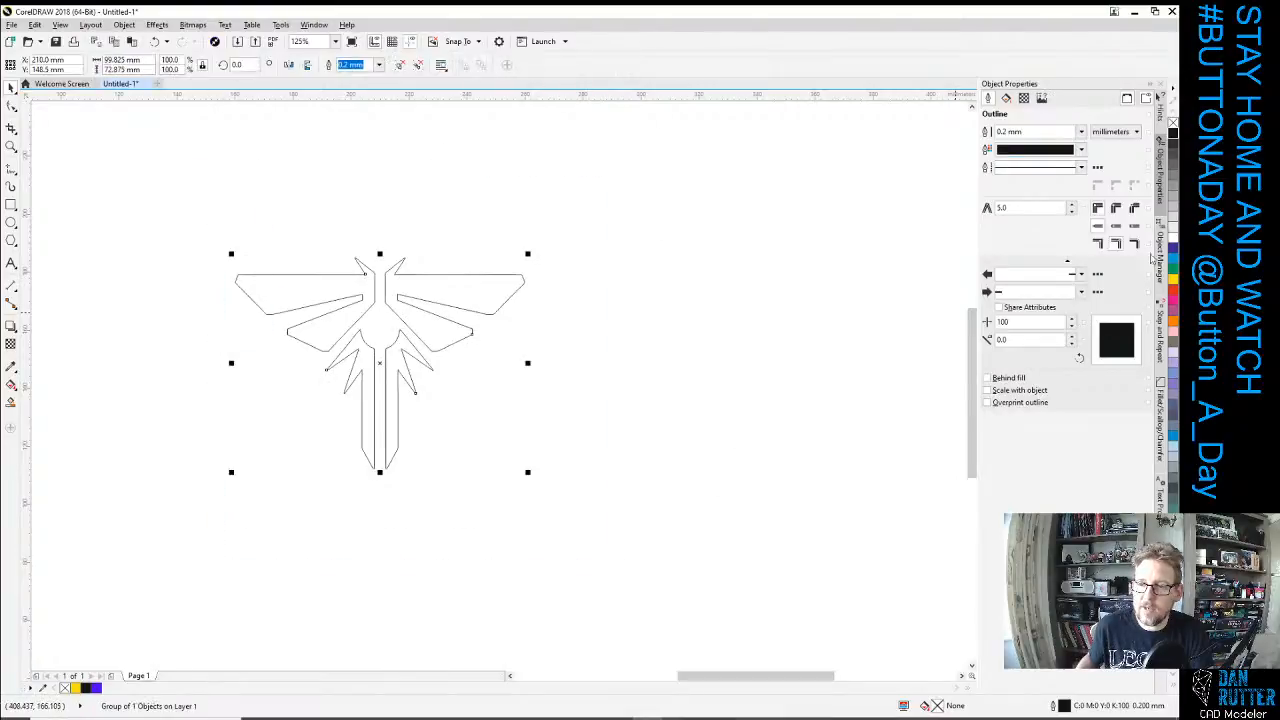
right_click(1173, 287)
click(354, 334)
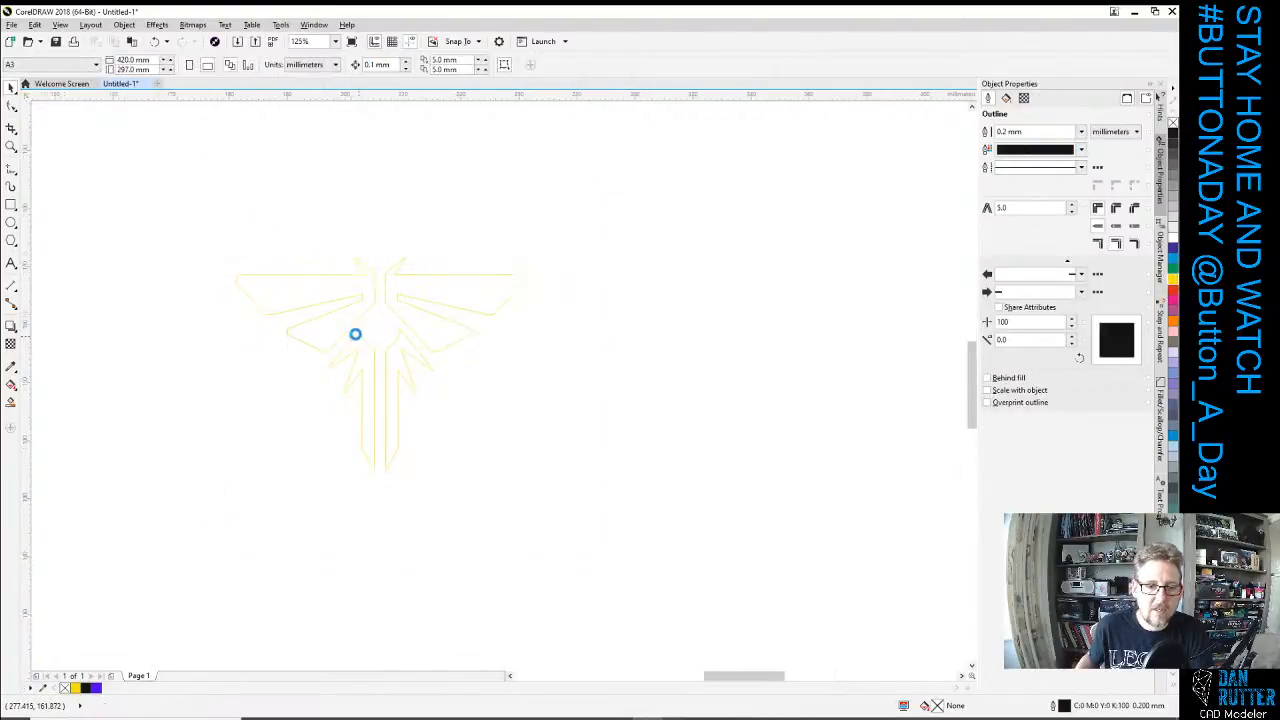
scroll(360, 325, up, 2)
scroll(578, 375, down, 1)
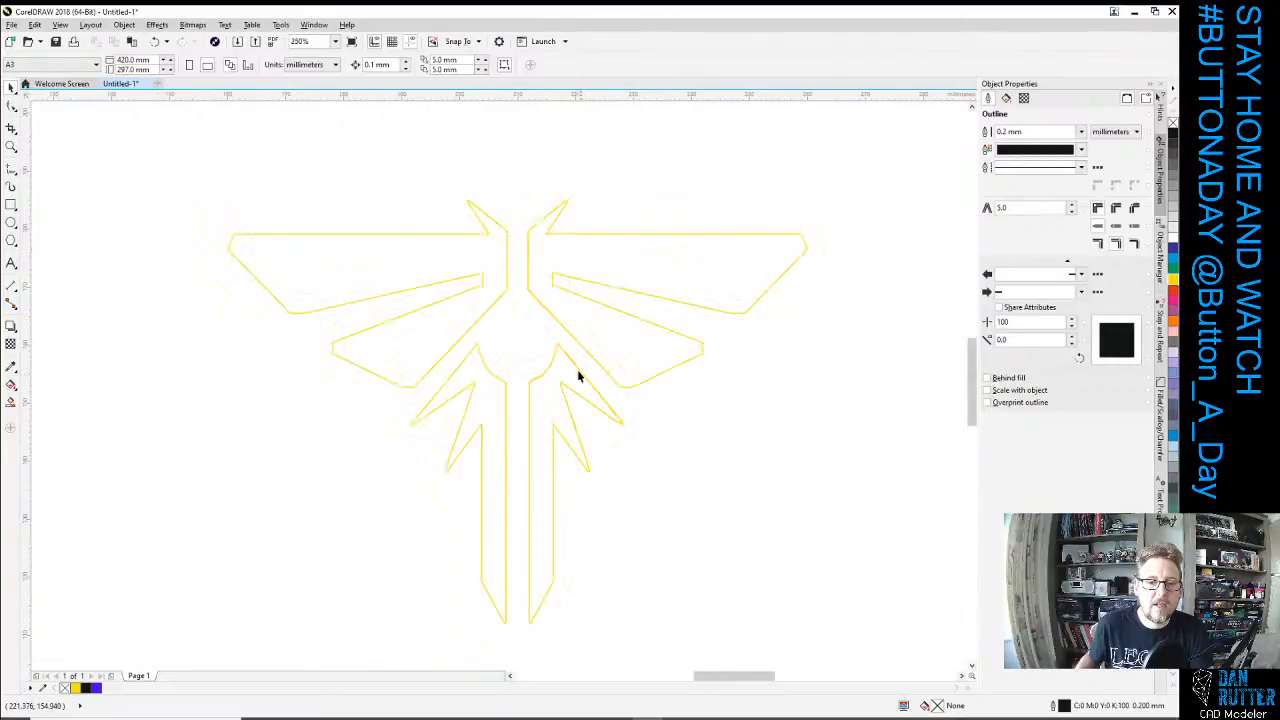
Export the traced logo as a DWG - AutoCAD file named Traced_logo, using version AutoCAD R14 and millimetre units.
click(12, 25)
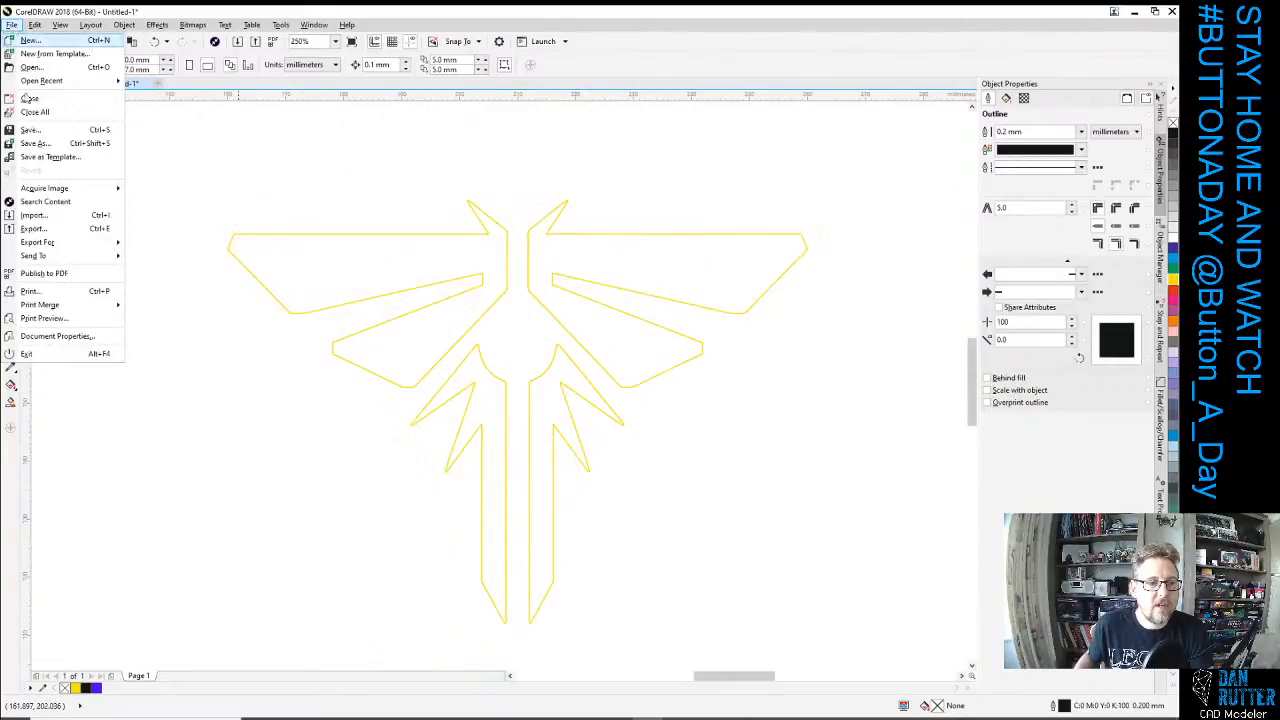
click(47, 234)
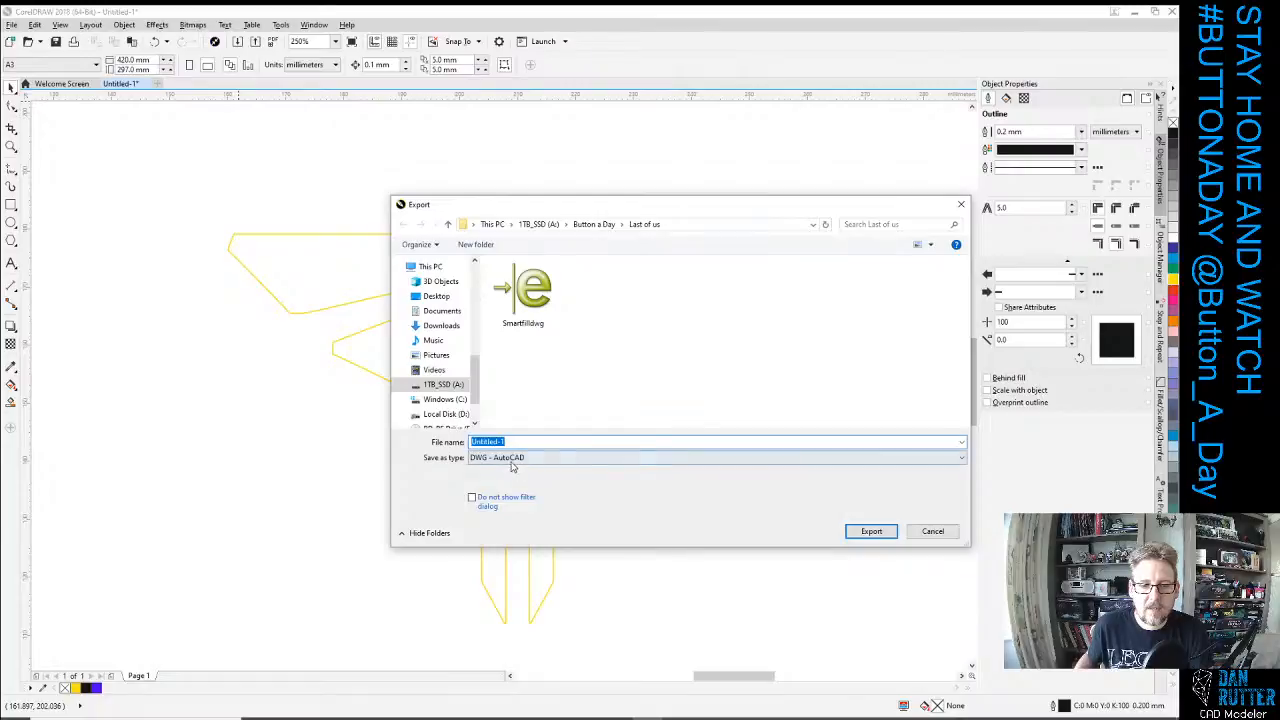
click(513, 459)
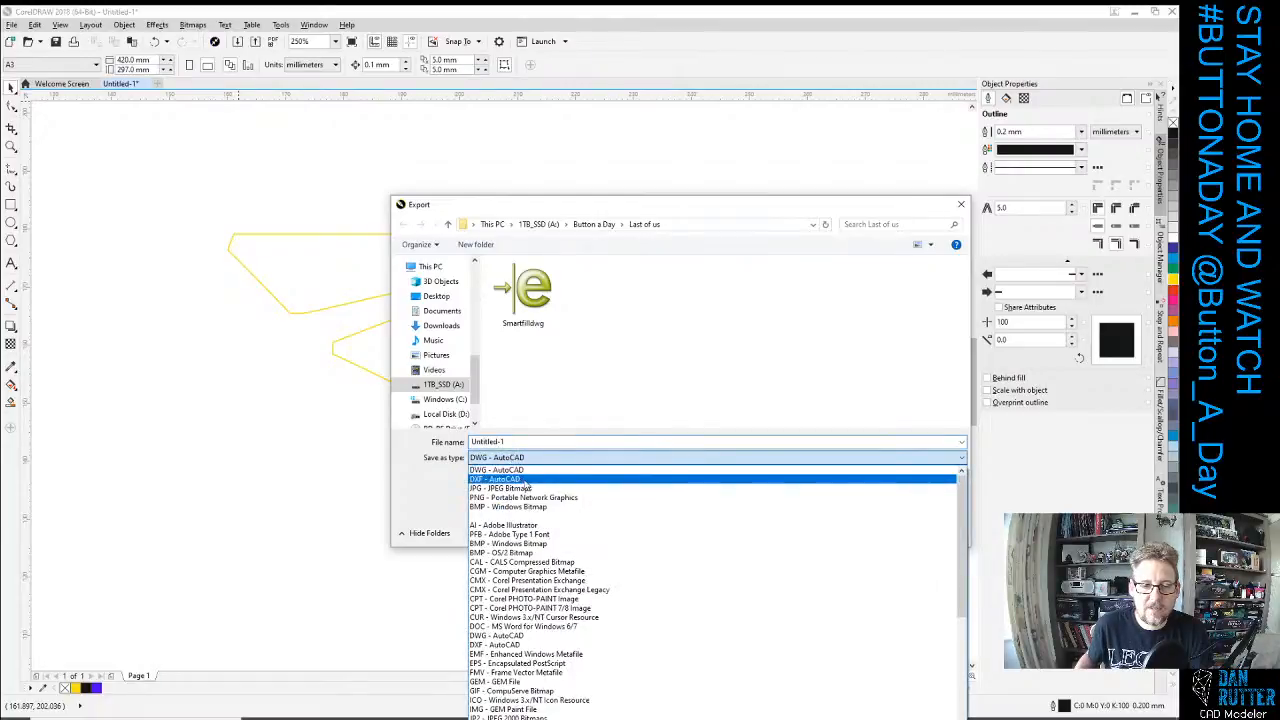
click(520, 470)
click(532, 442)
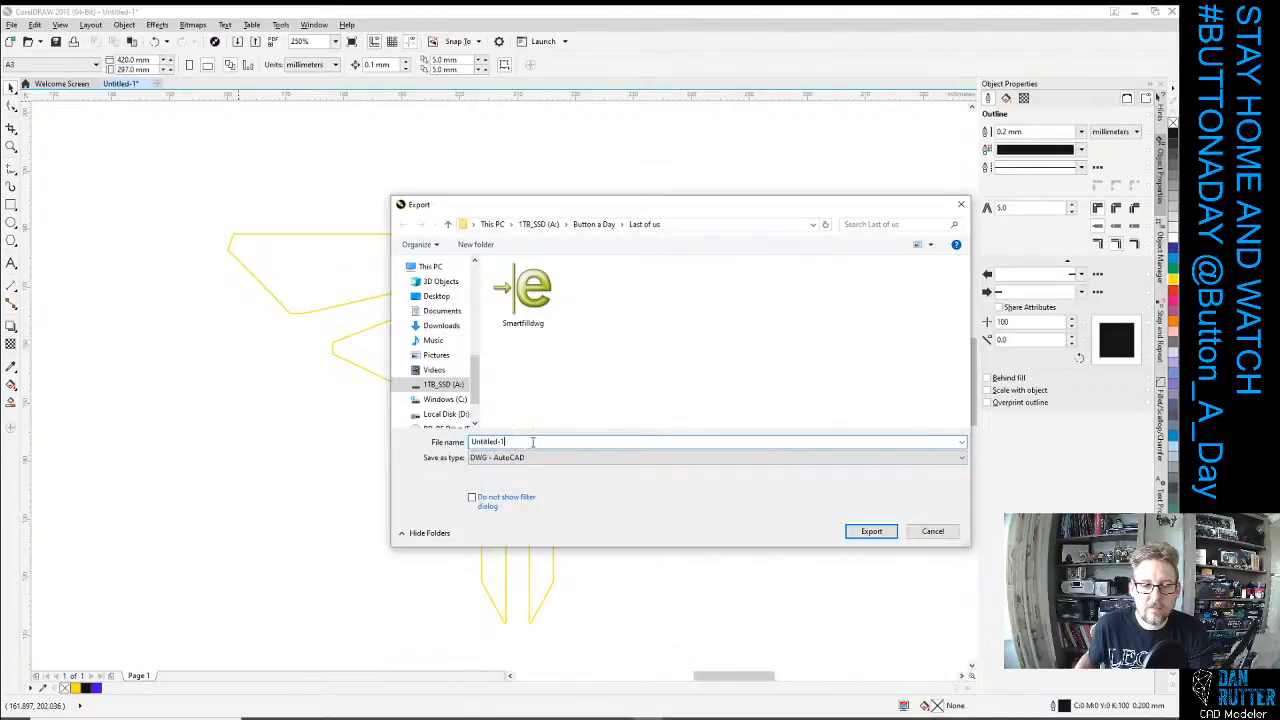
double_click(502, 441)
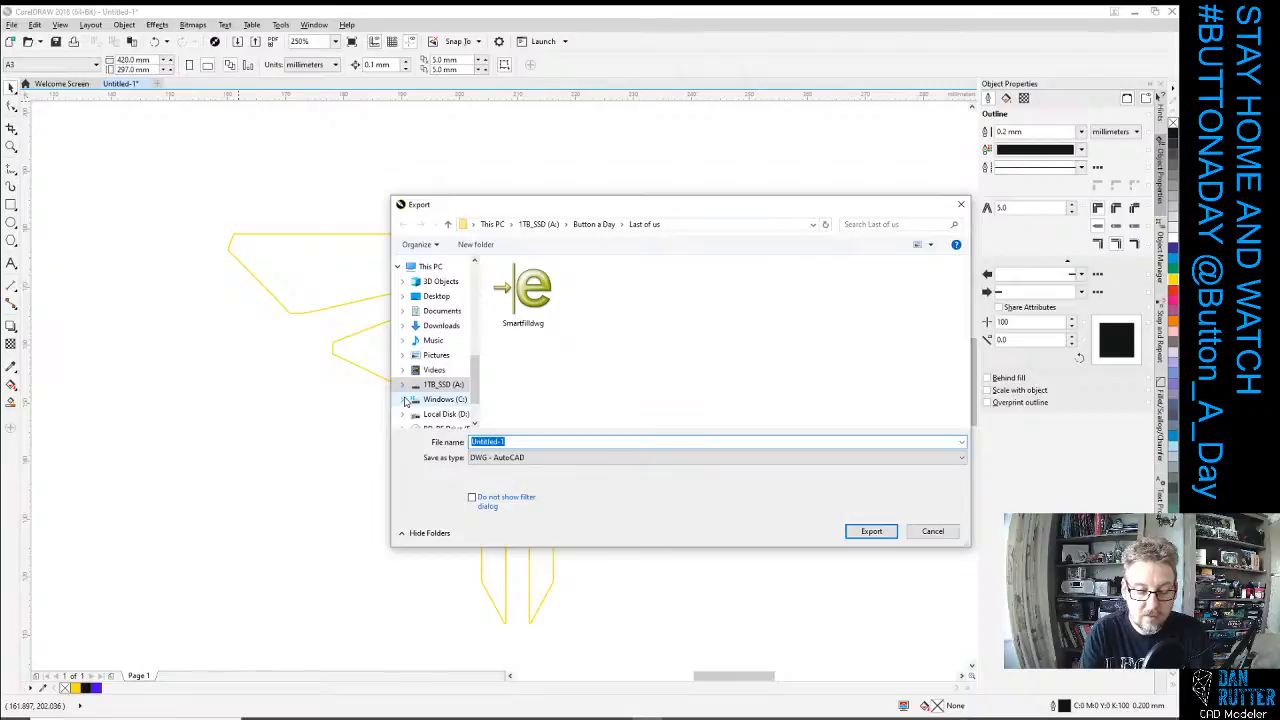
text(logo)
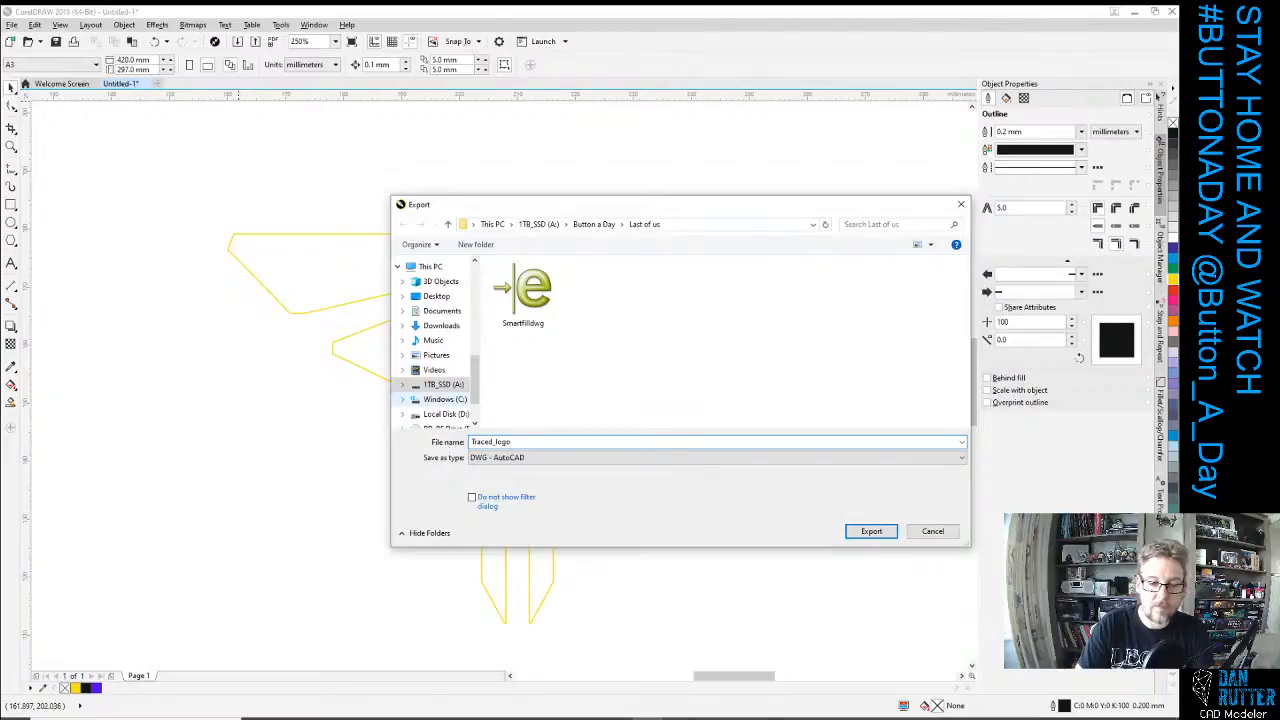
key(Return)
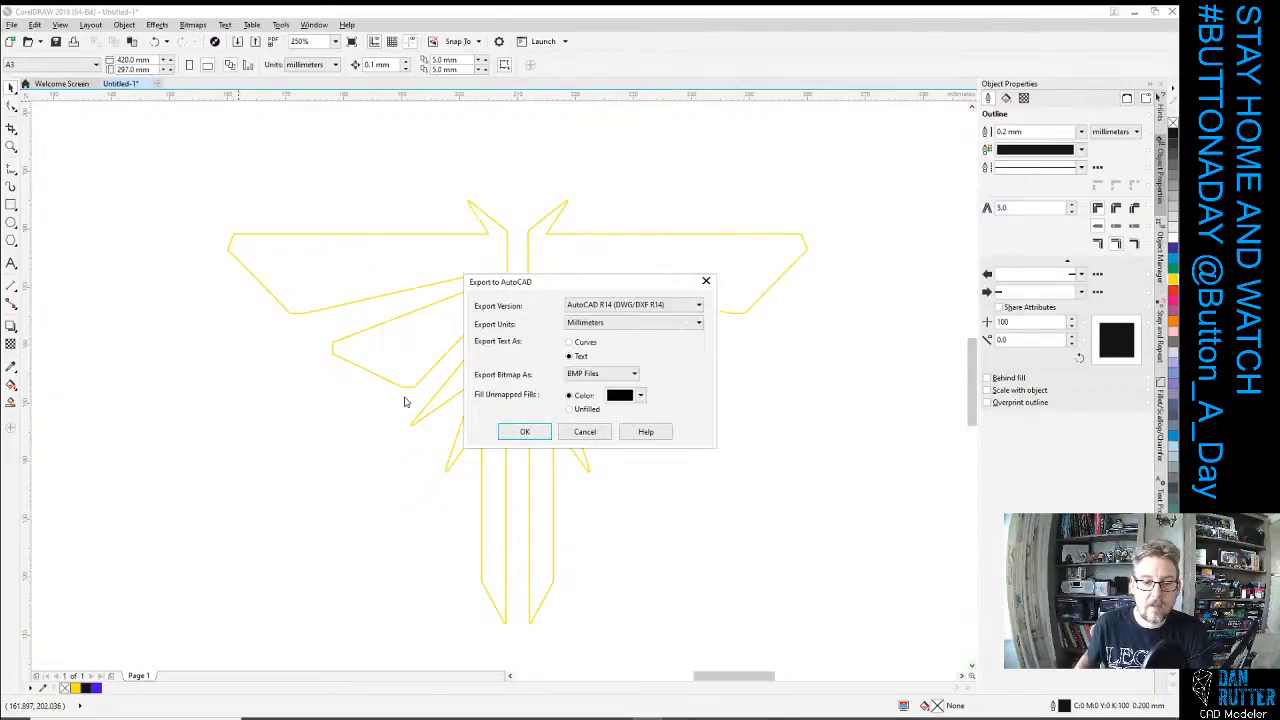
click(524, 431)
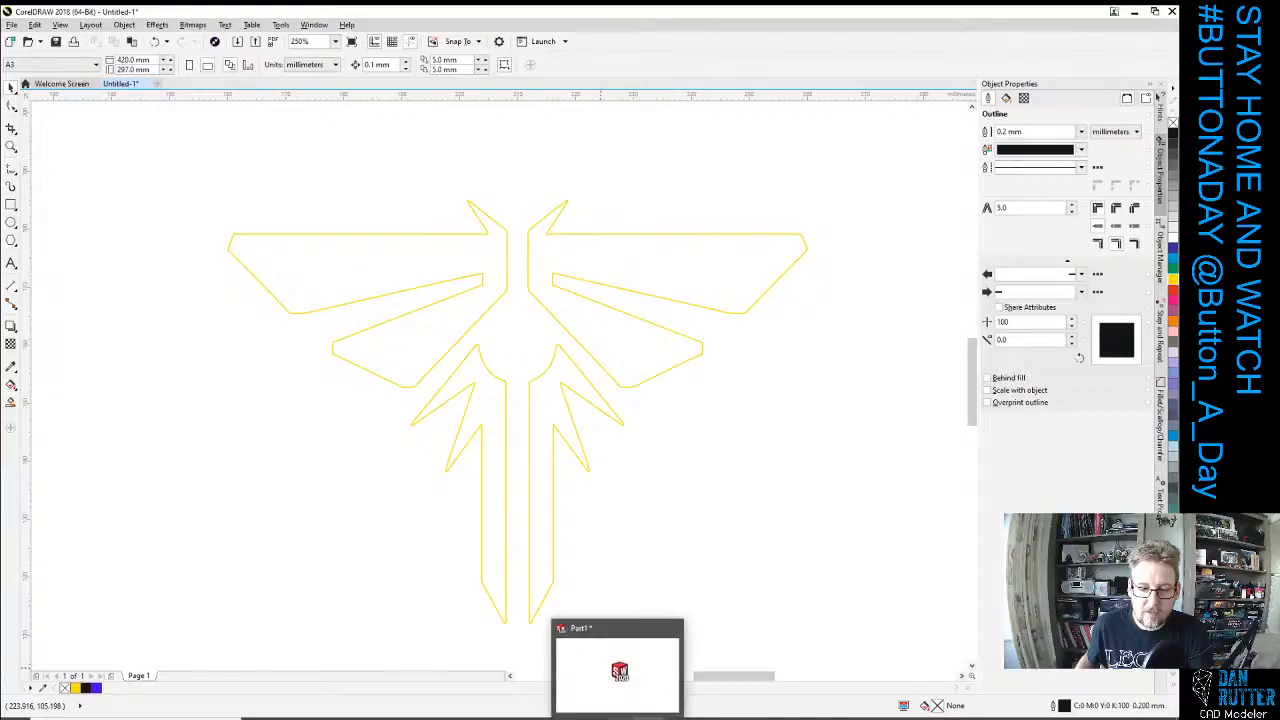
Switch to SOLIDWORKS and create a new part document.
click(619, 716)
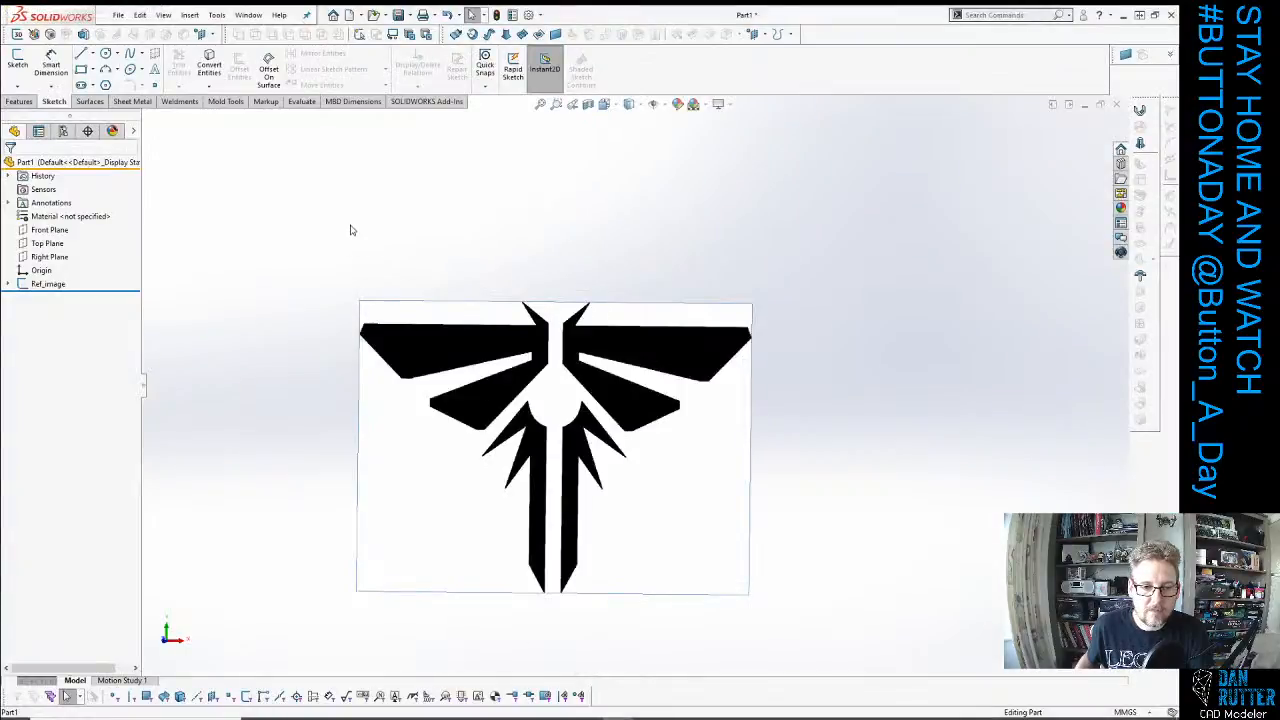
click(119, 15)
click(124, 37)
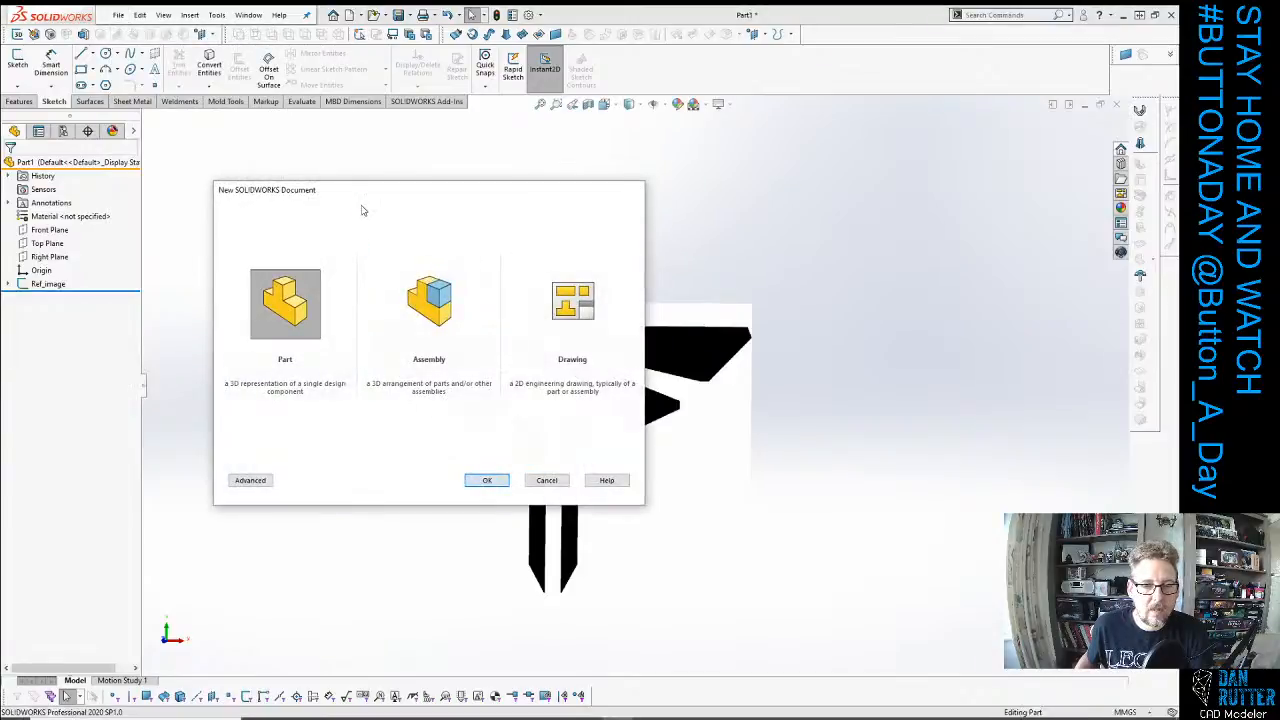
key(Return)
Insert the DWG file Traced_logo on the Front Plane of the new part.
click(50, 231)
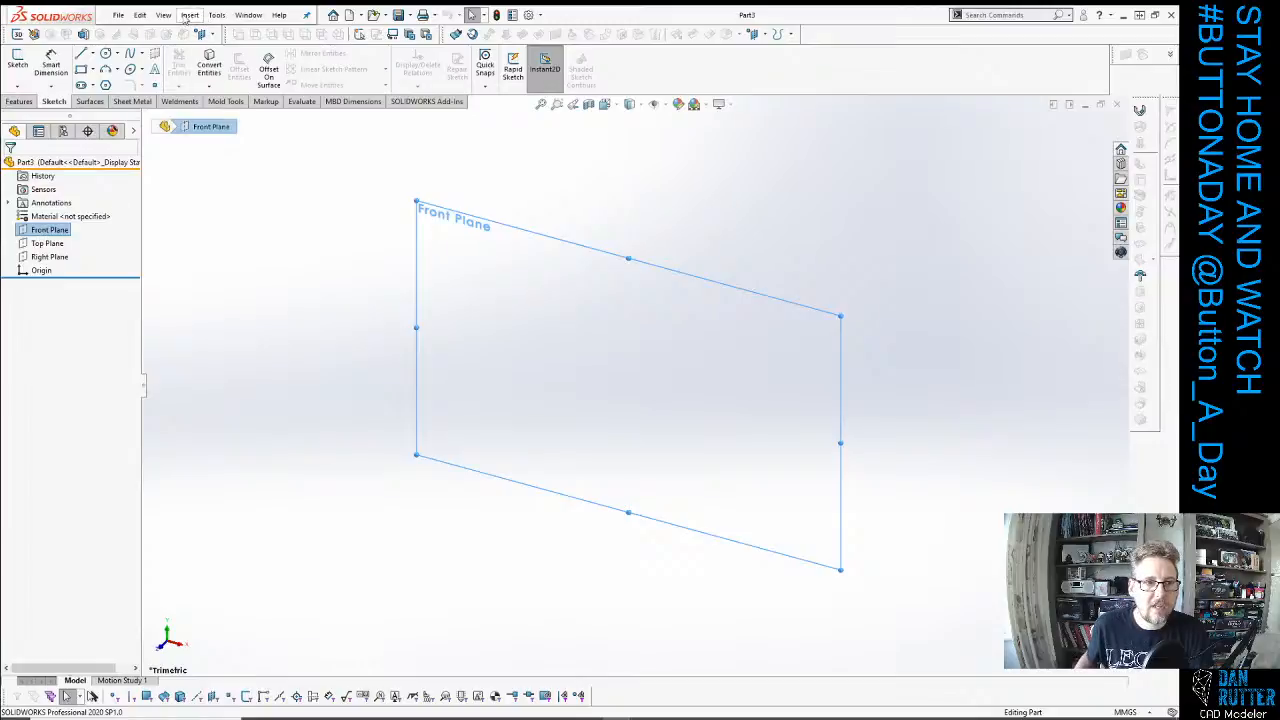
click(190, 15)
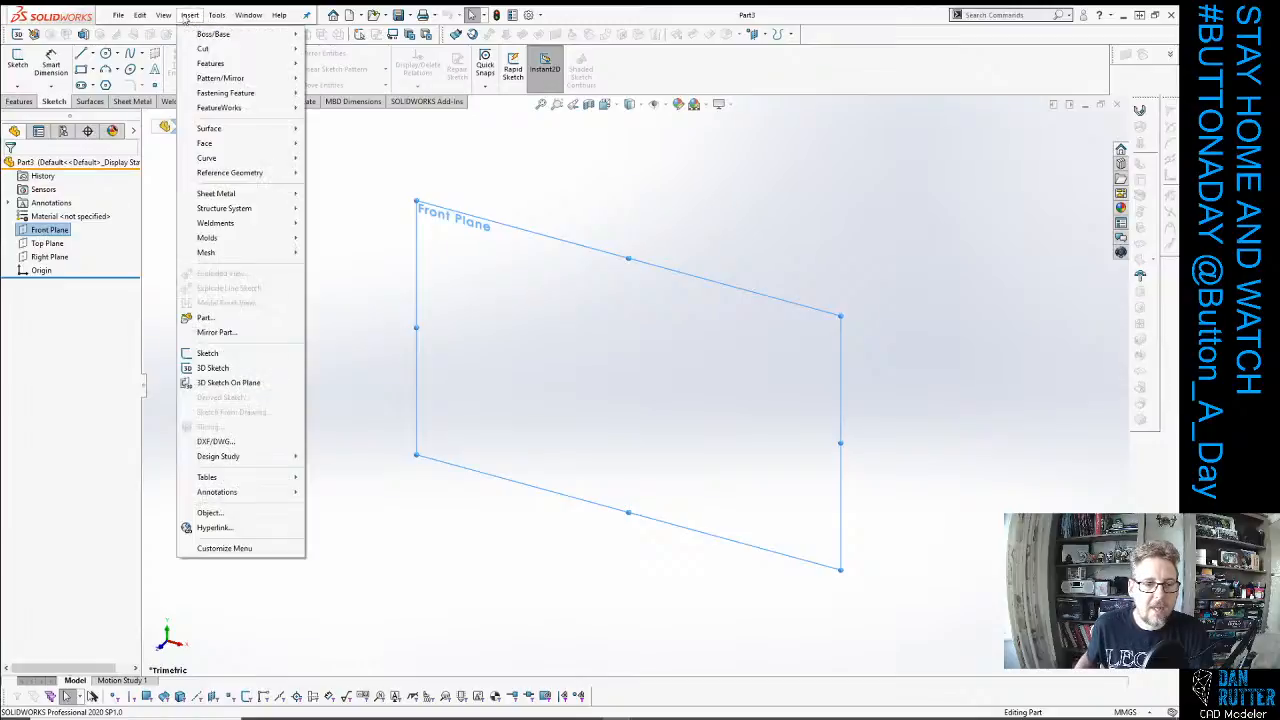
click(223, 445)
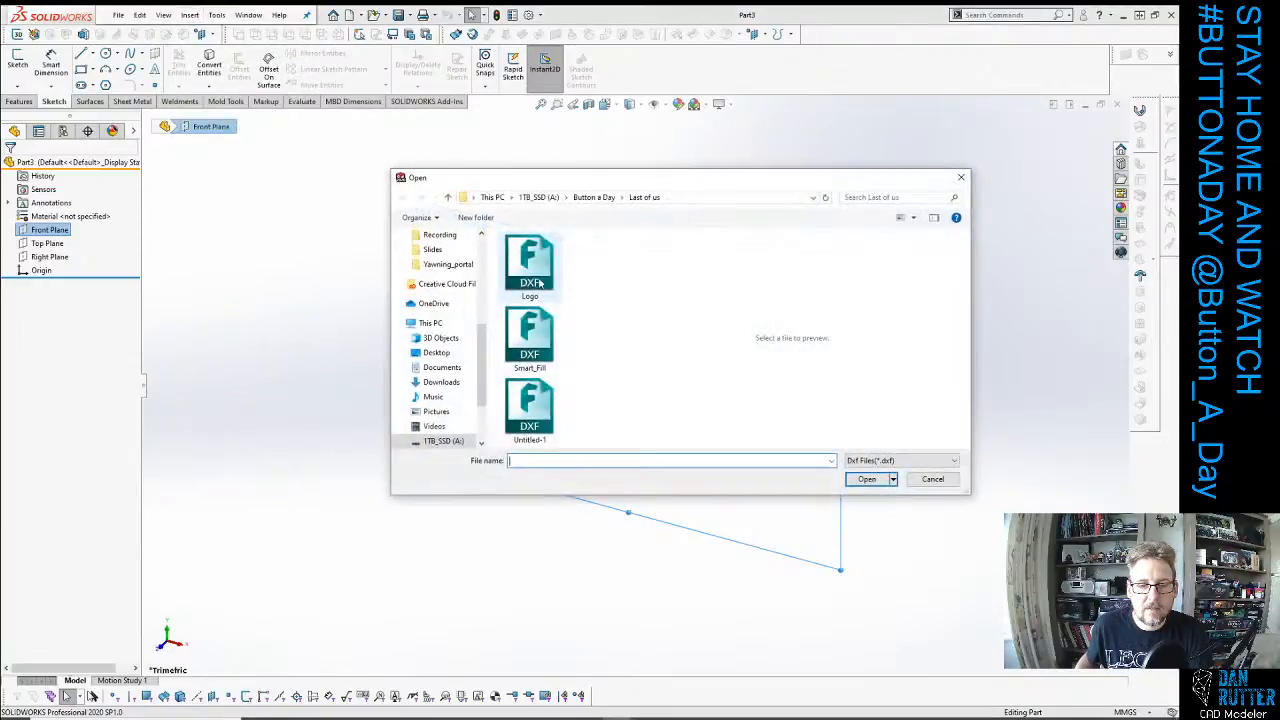
click(885, 462)
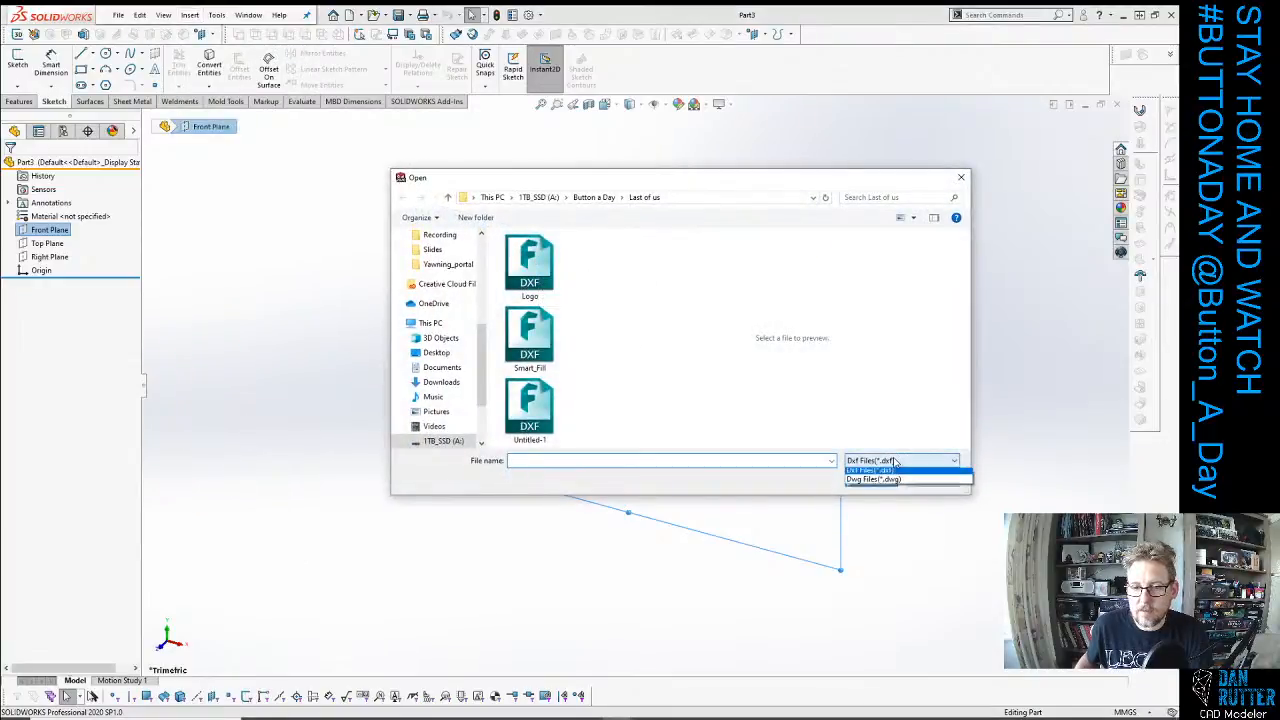
click(883, 483)
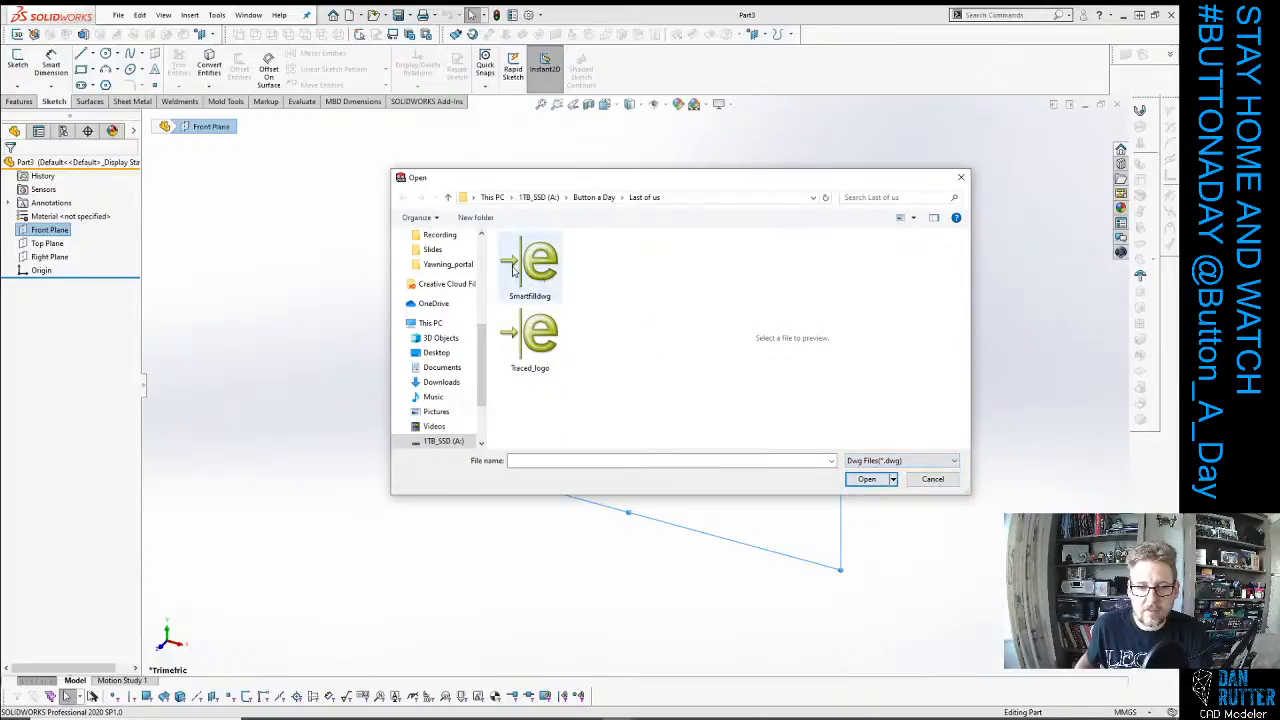
click(521, 362)
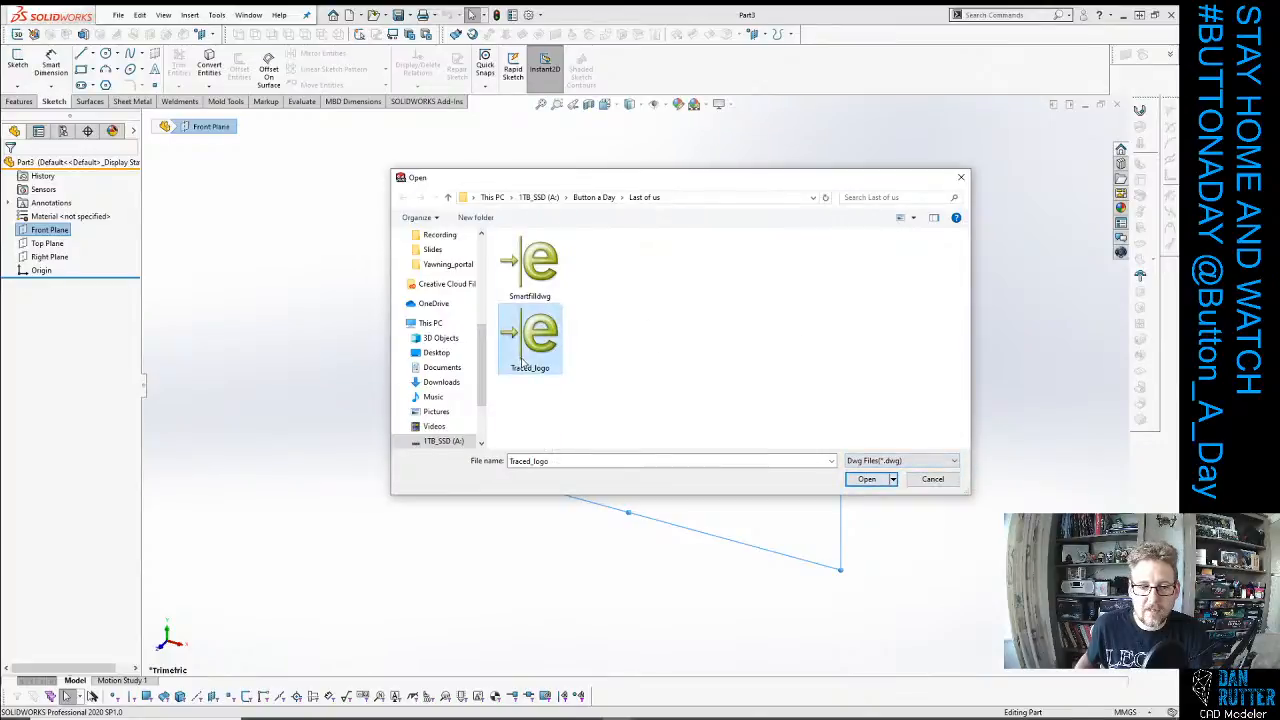
click(866, 479)
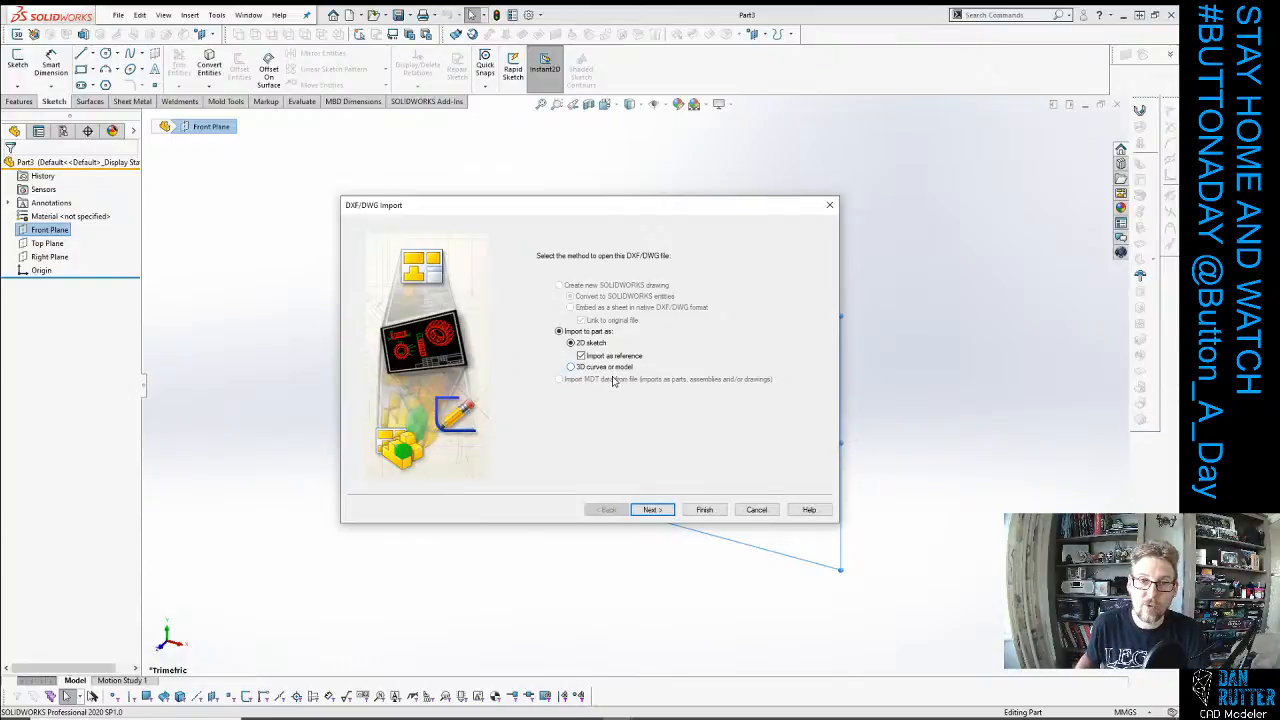
Import the drawing as a 2D reference sketch with millimetre units, merging points closer than 0.001.
click(652, 510)
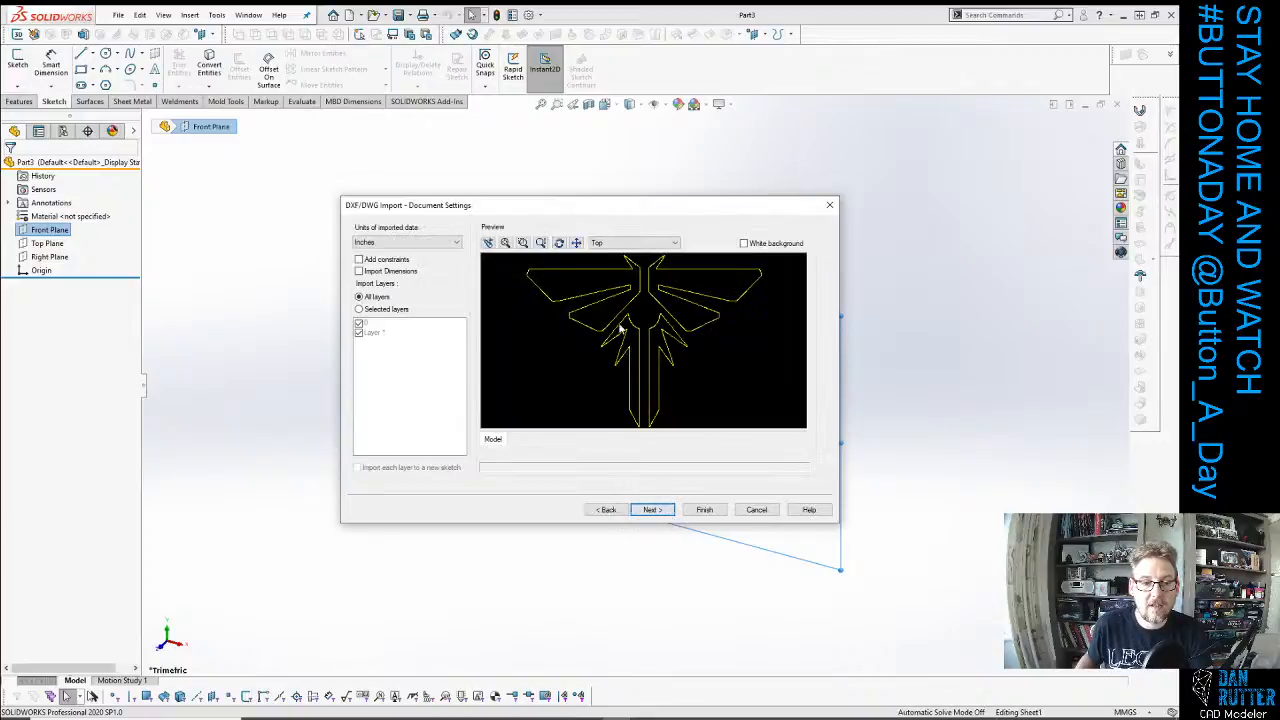
click(416, 247)
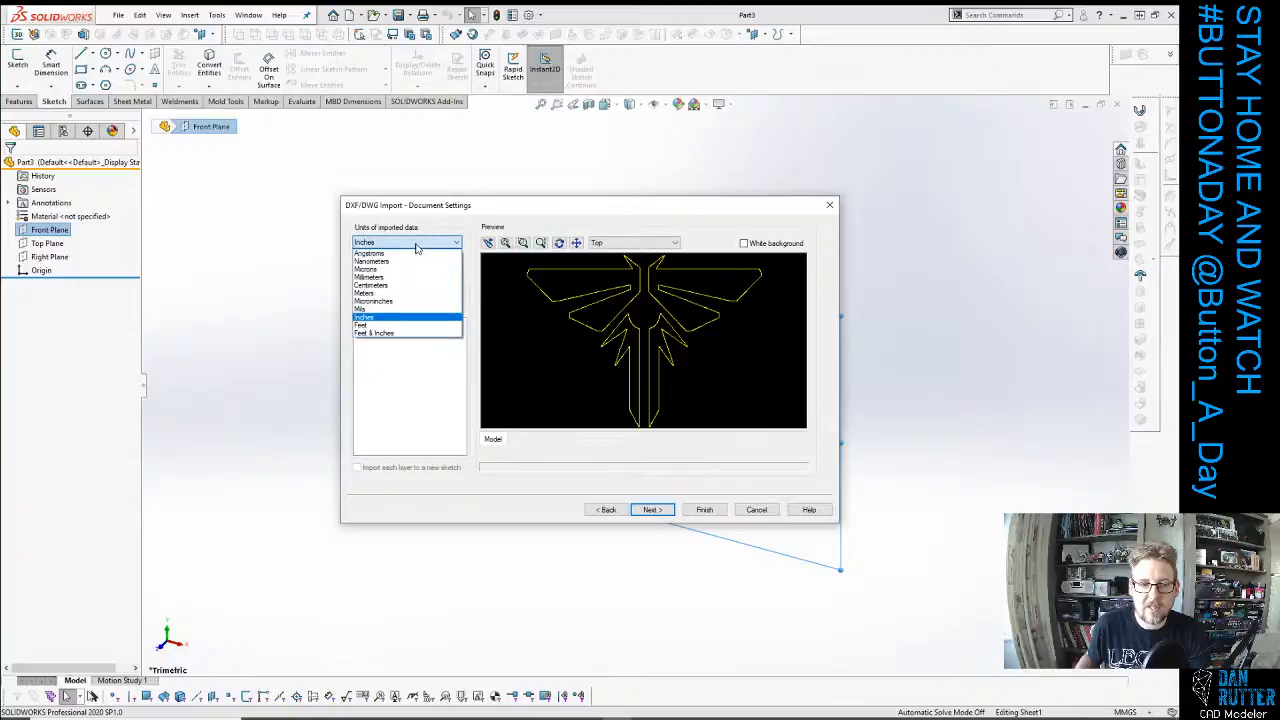
click(388, 283)
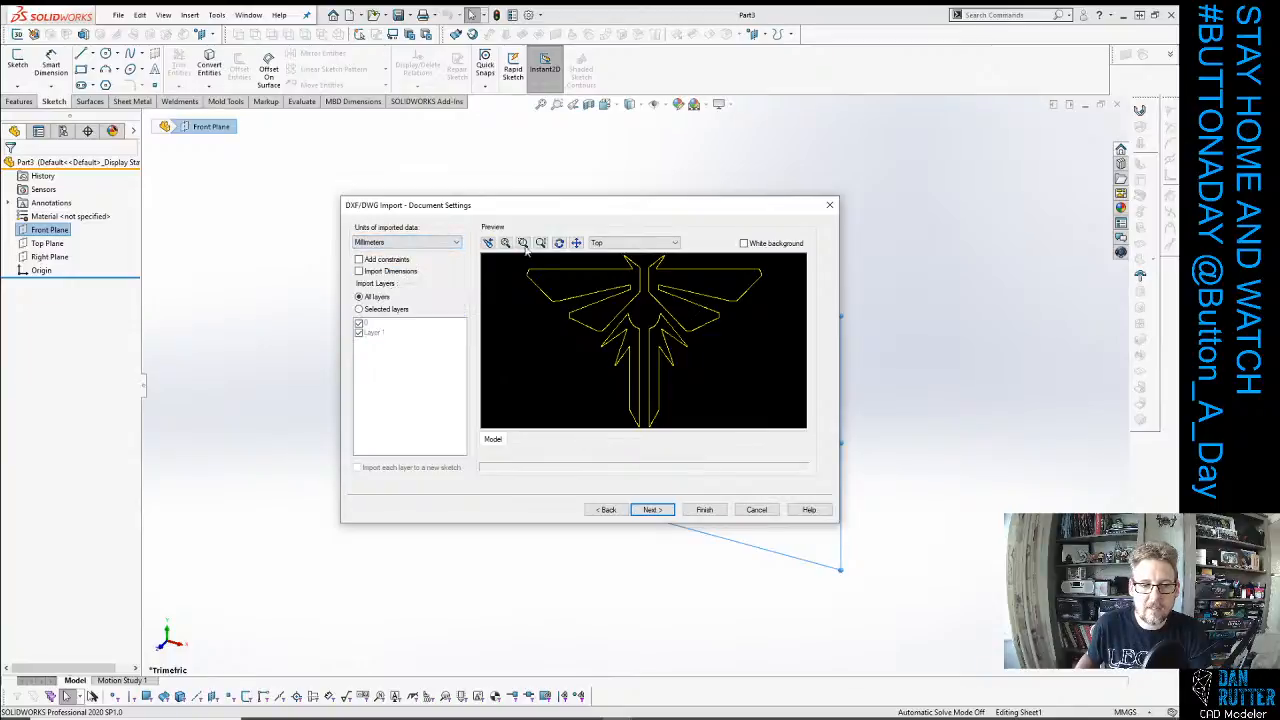
click(652, 510)
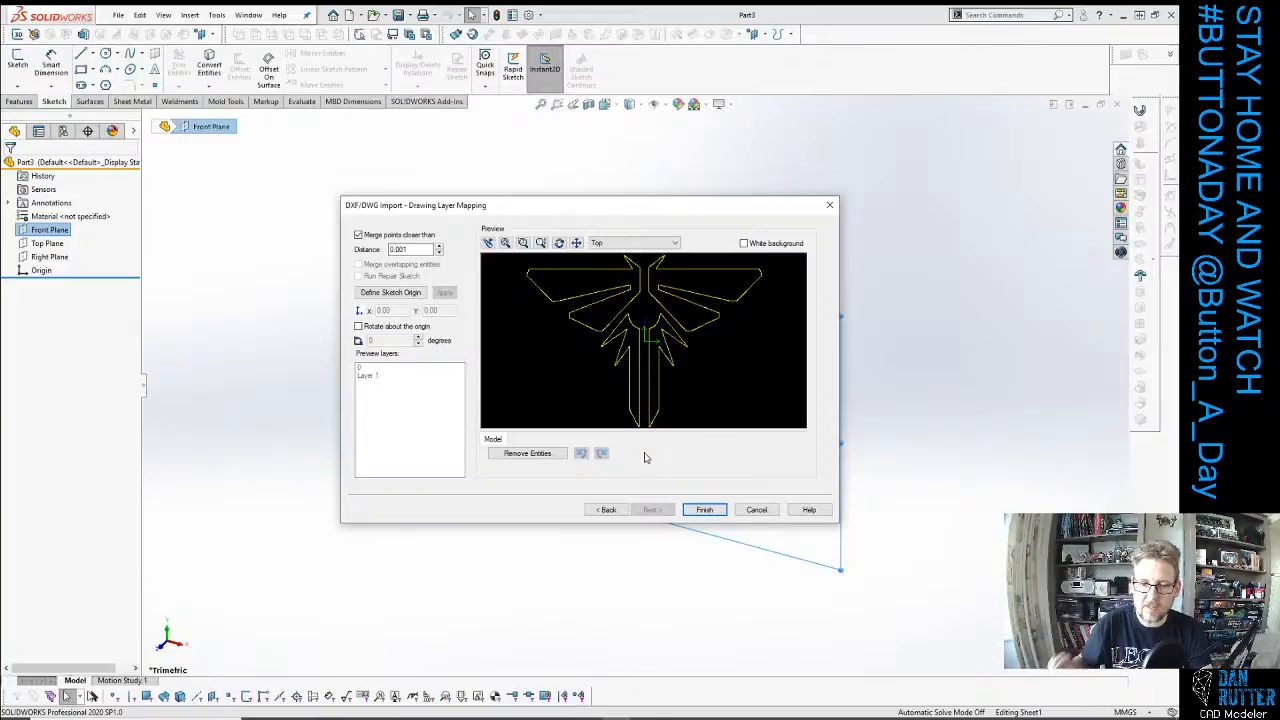
click(704, 511)
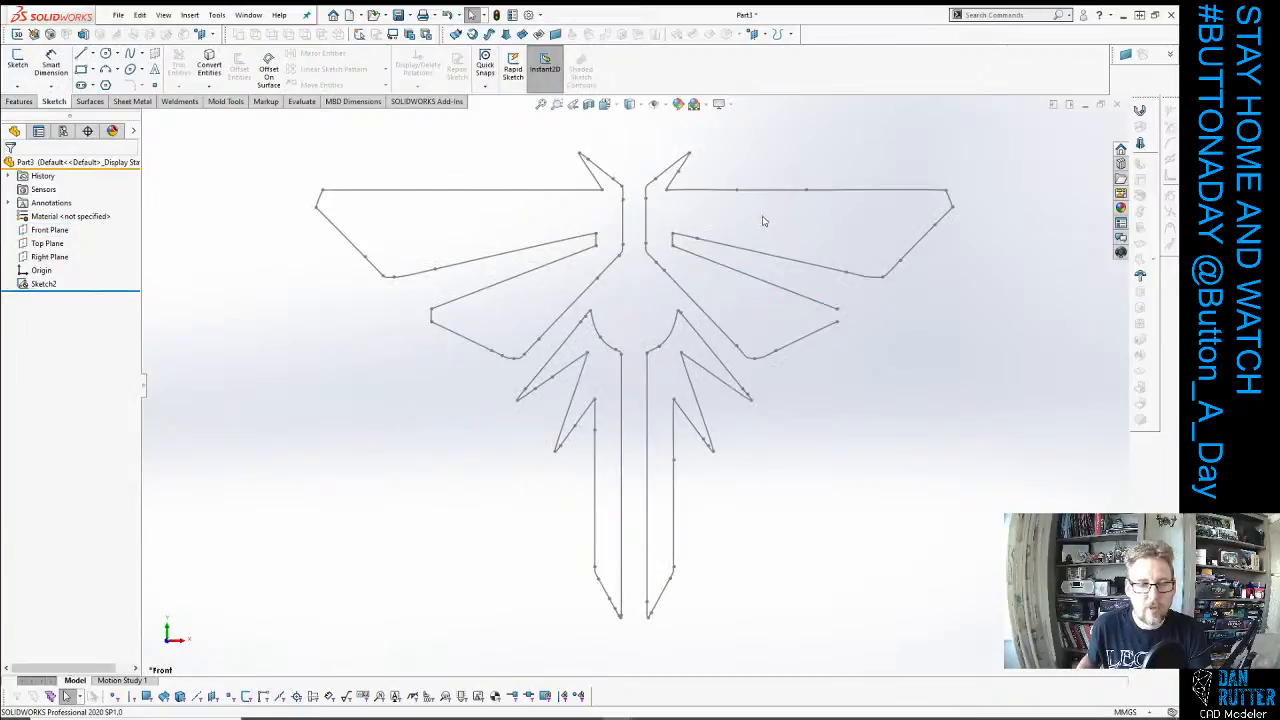
Check the imported logo outline for gaps, convert its reference sketch into an editable sketch and open it for editing.
scroll(700, 203, down, 6)
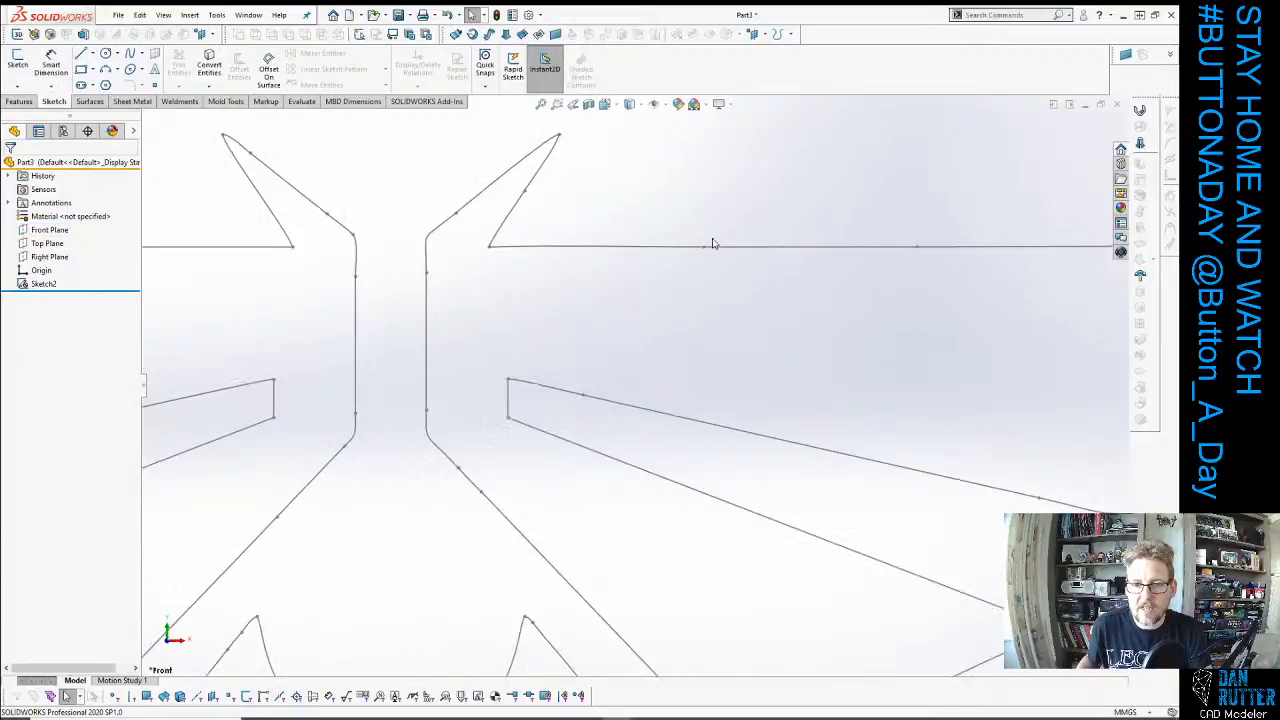
scroll(700, 251, up, 2)
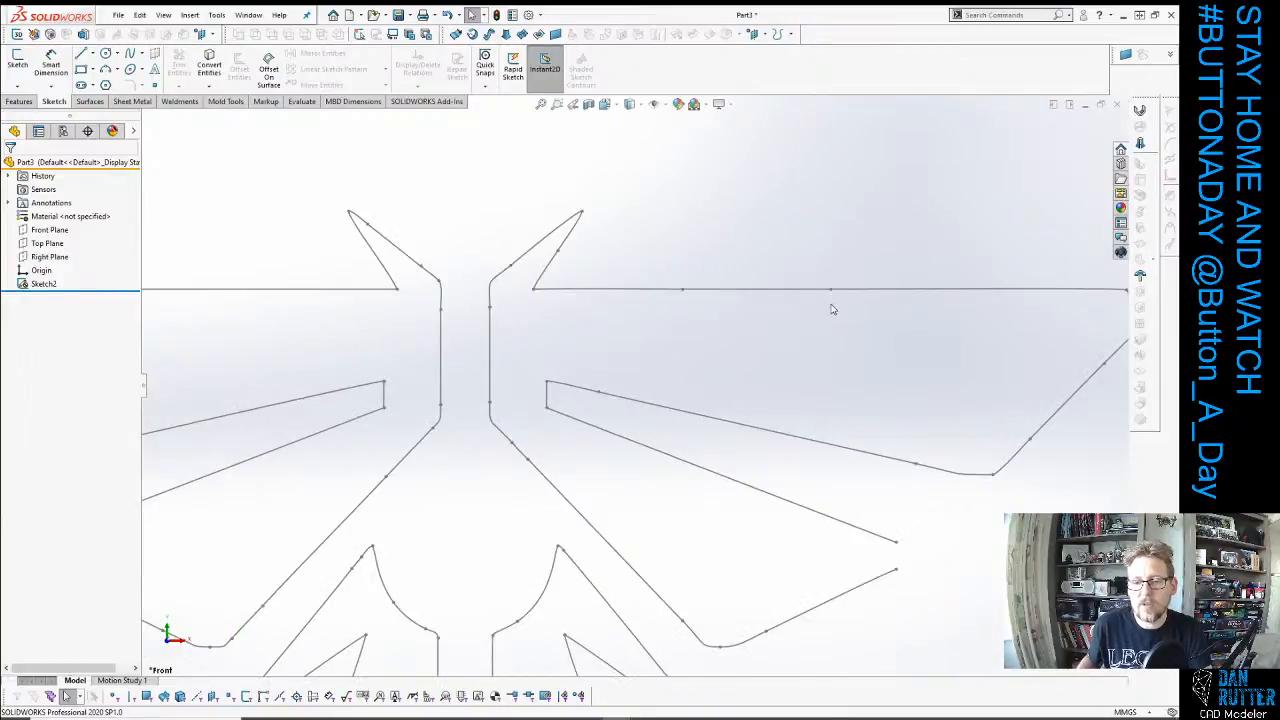
scroll(895, 558, down, 2)
scroll(851, 531, up, 8)
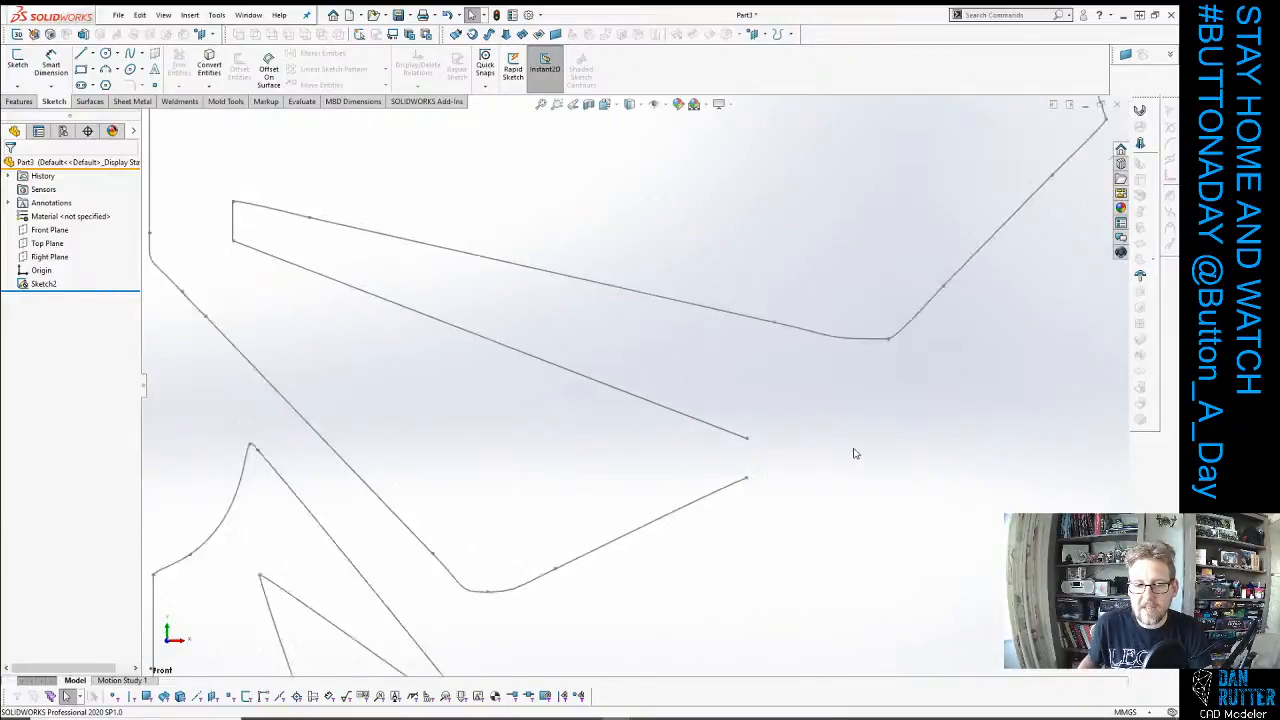
scroll(613, 411, down, 2)
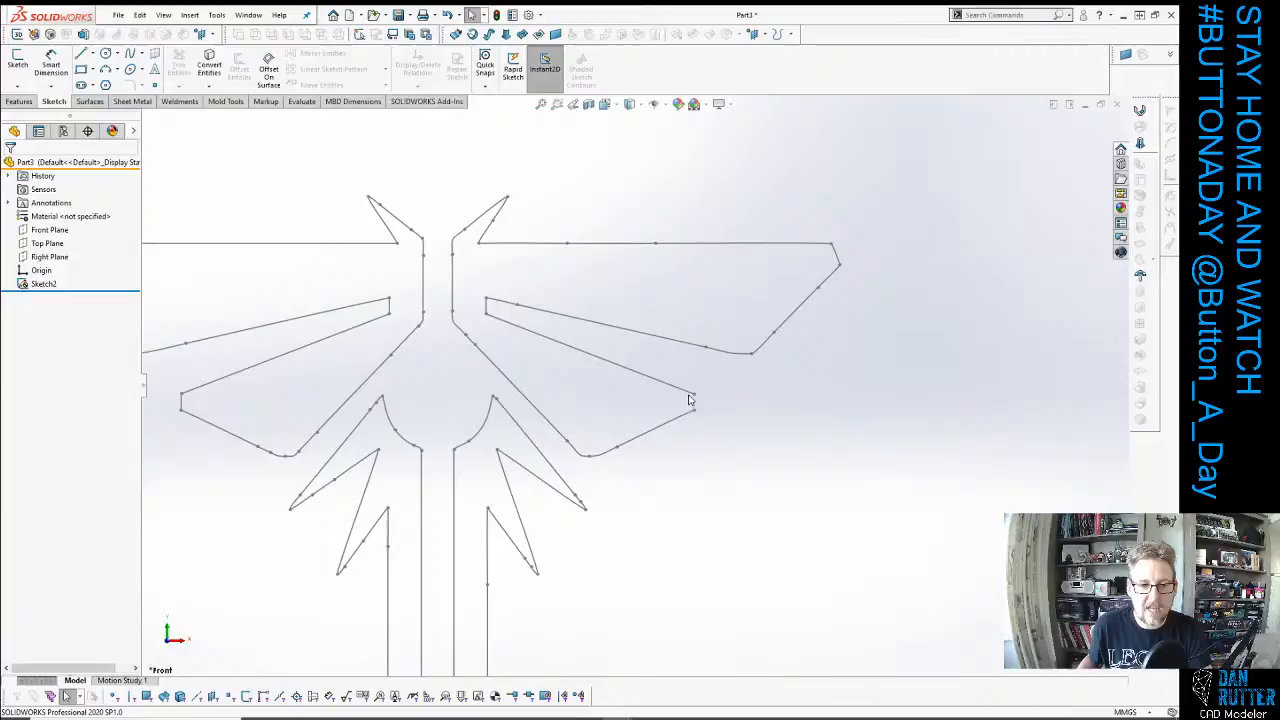
right_click(43, 284)
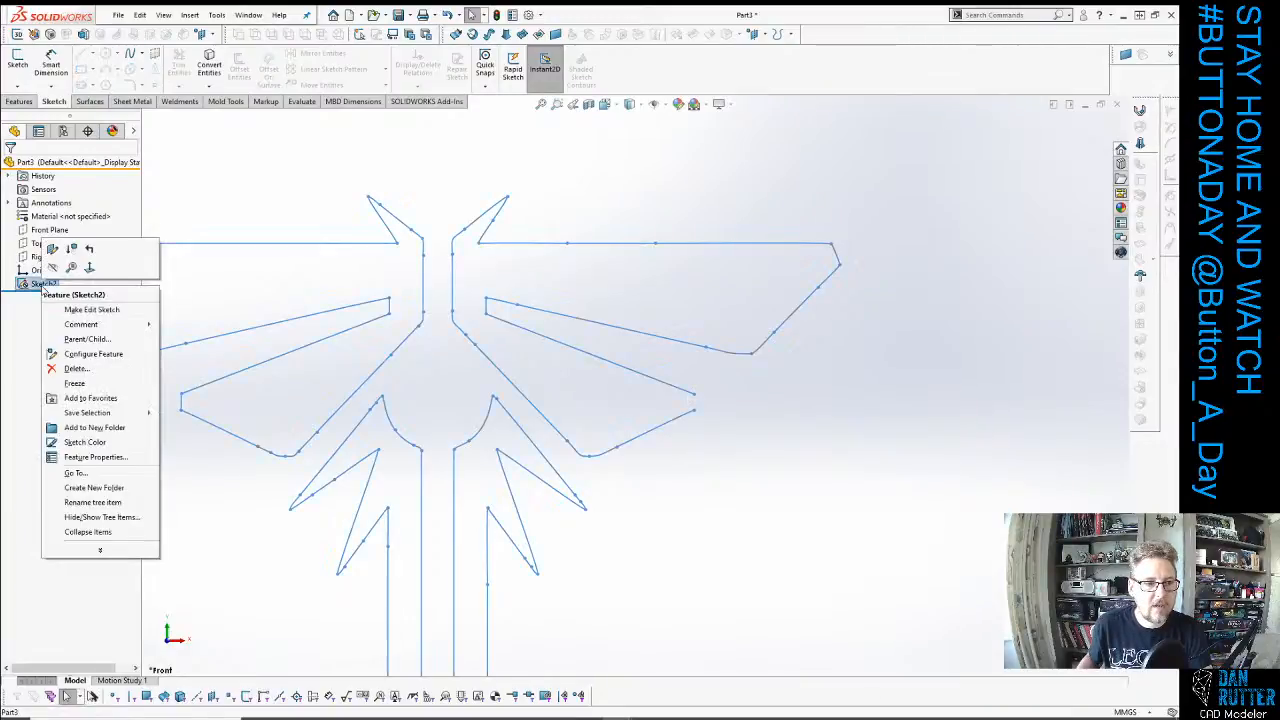
click(107, 311)
right_click(40, 286)
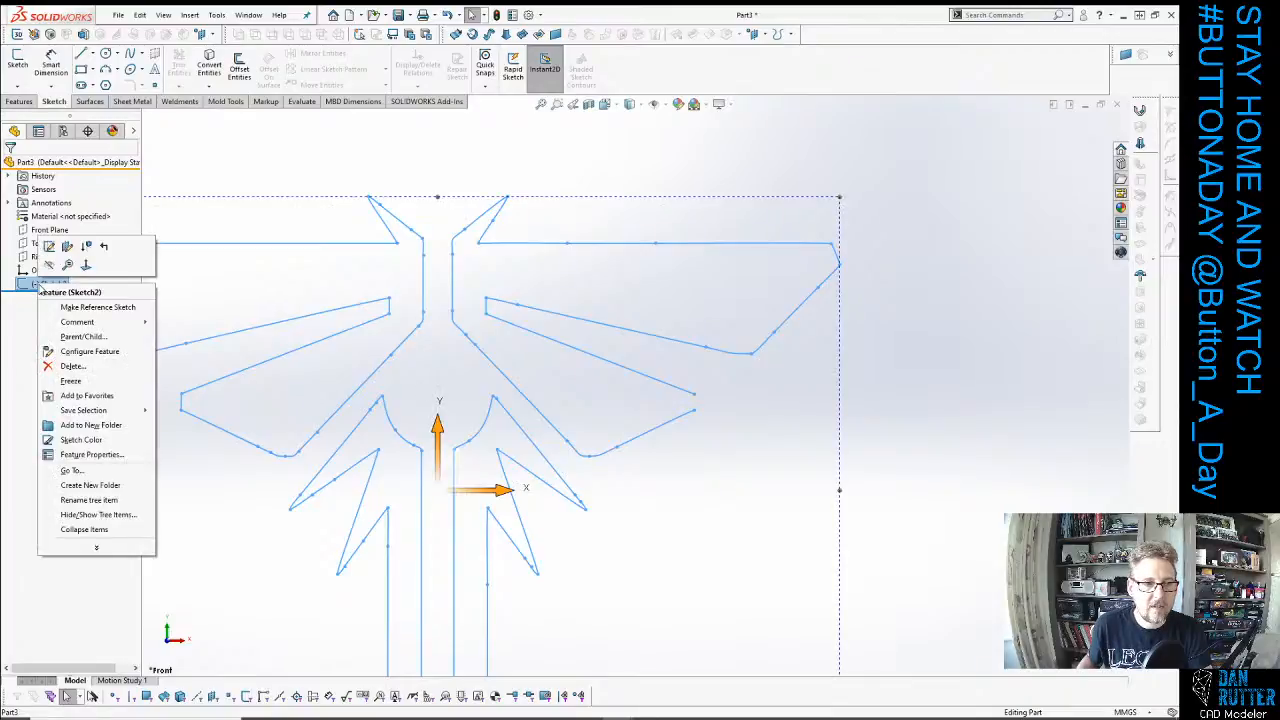
click(49, 246)
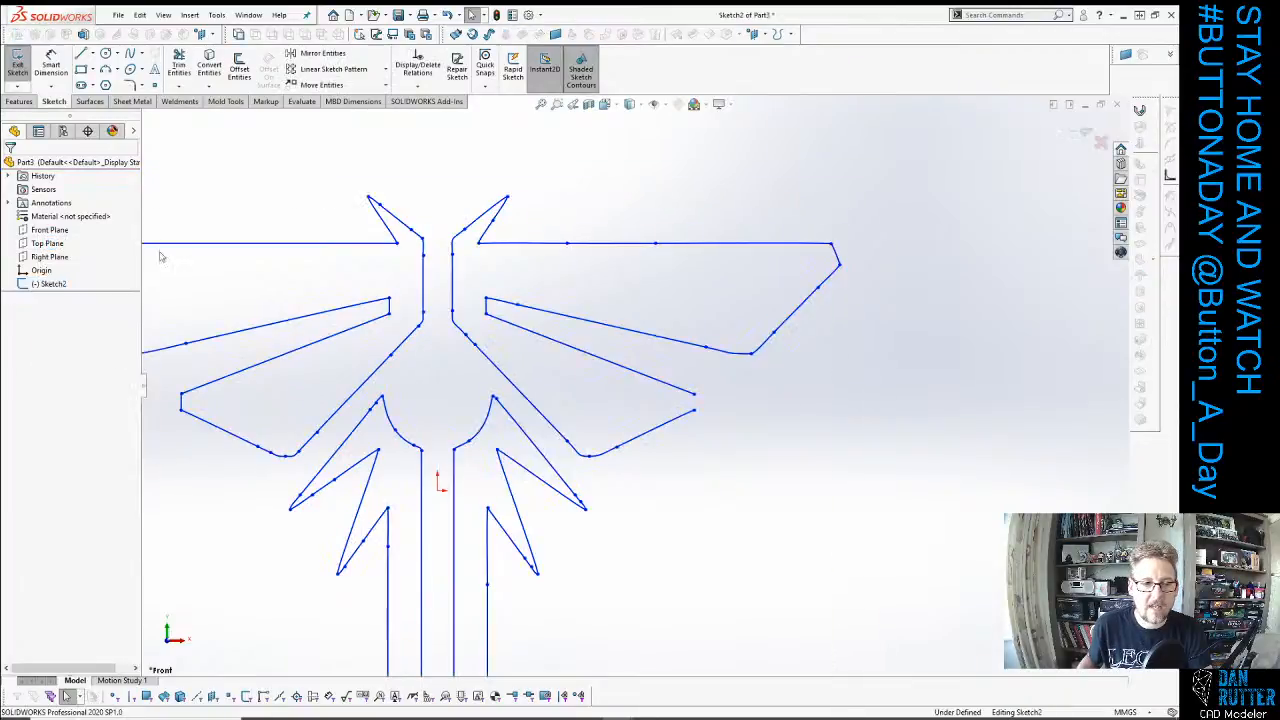
Draw a short line joining the two open endpoints at the lower right wing's outer tip and exit the sketch.
click(81, 53)
click(486, 313)
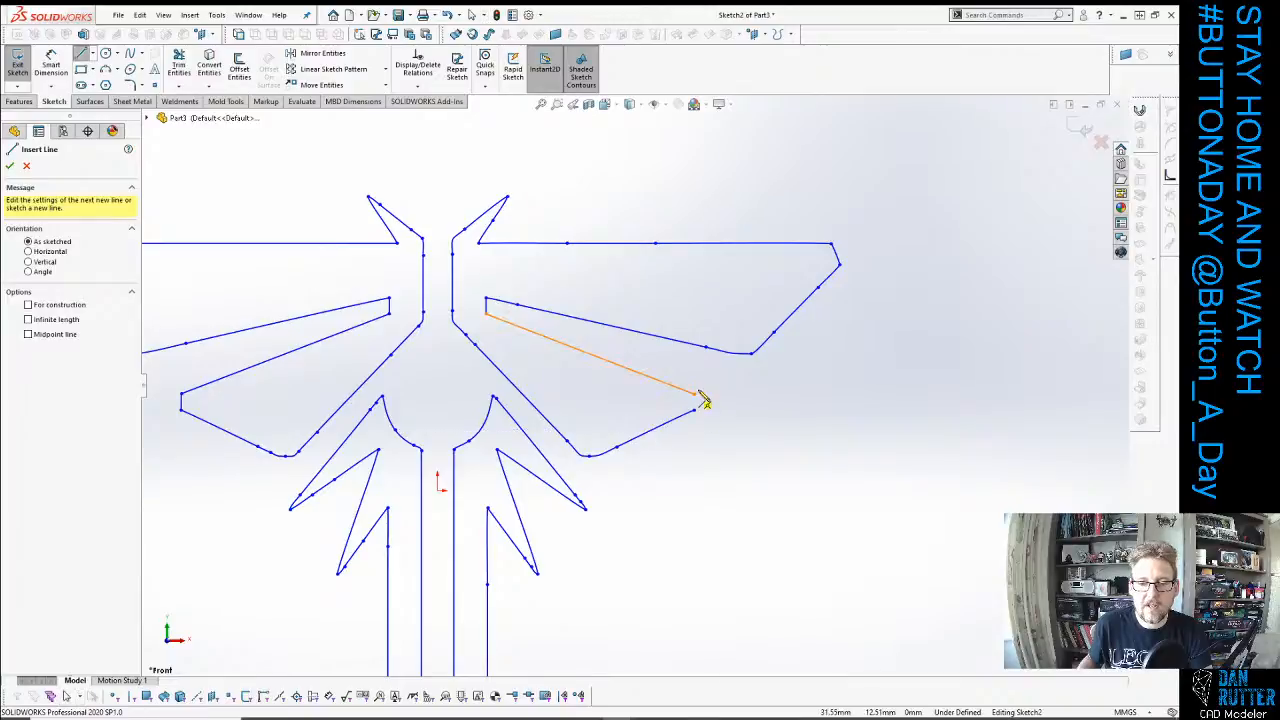
double_click(697, 394)
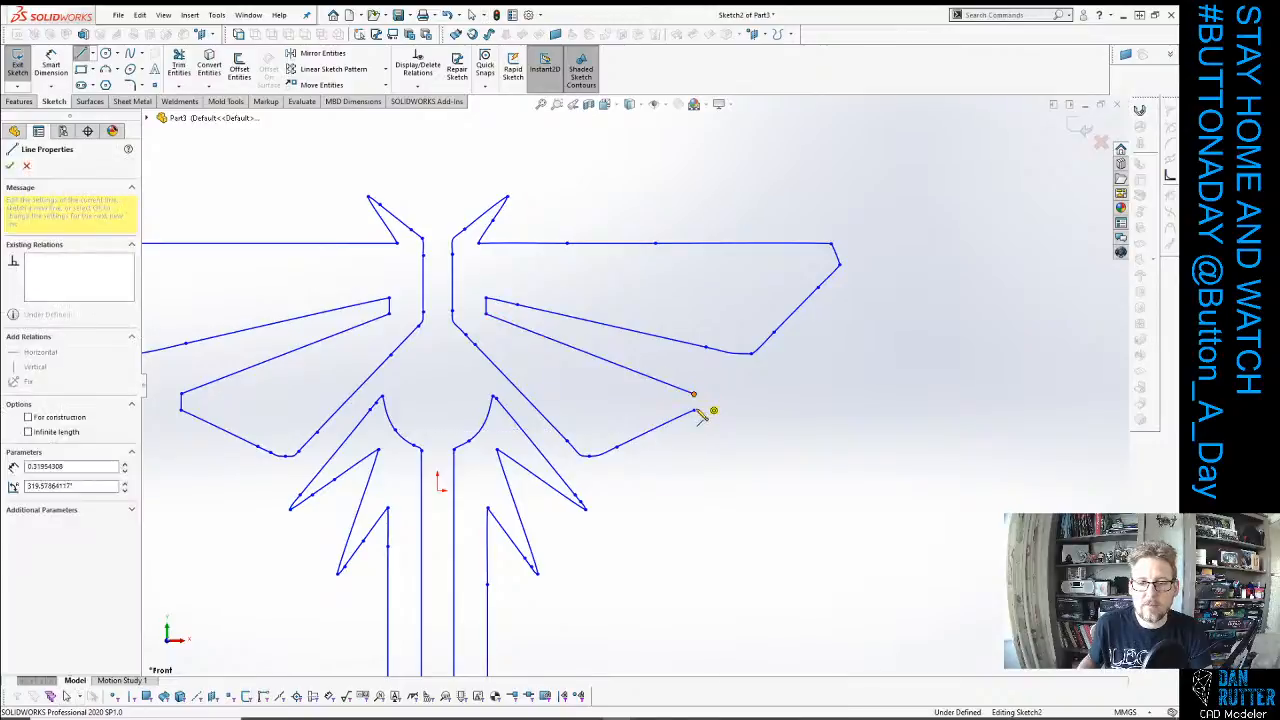
click(696, 410)
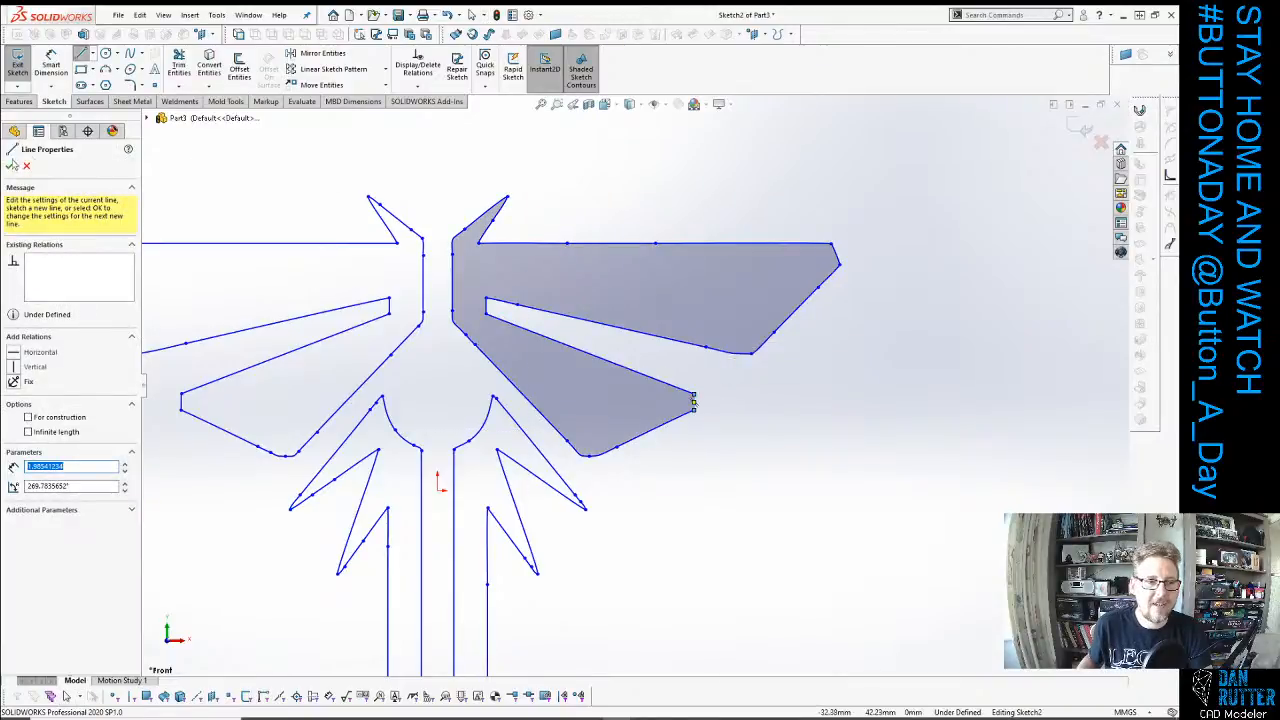
click(11, 165)
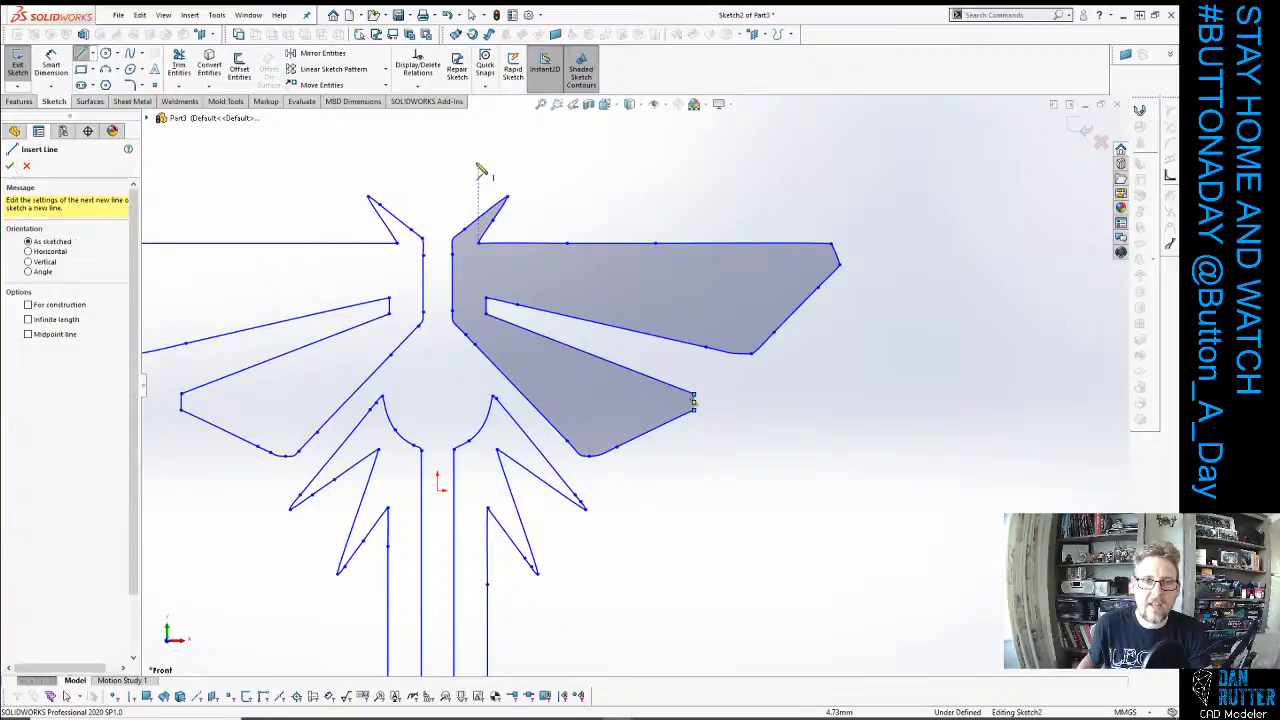
click(1086, 129)
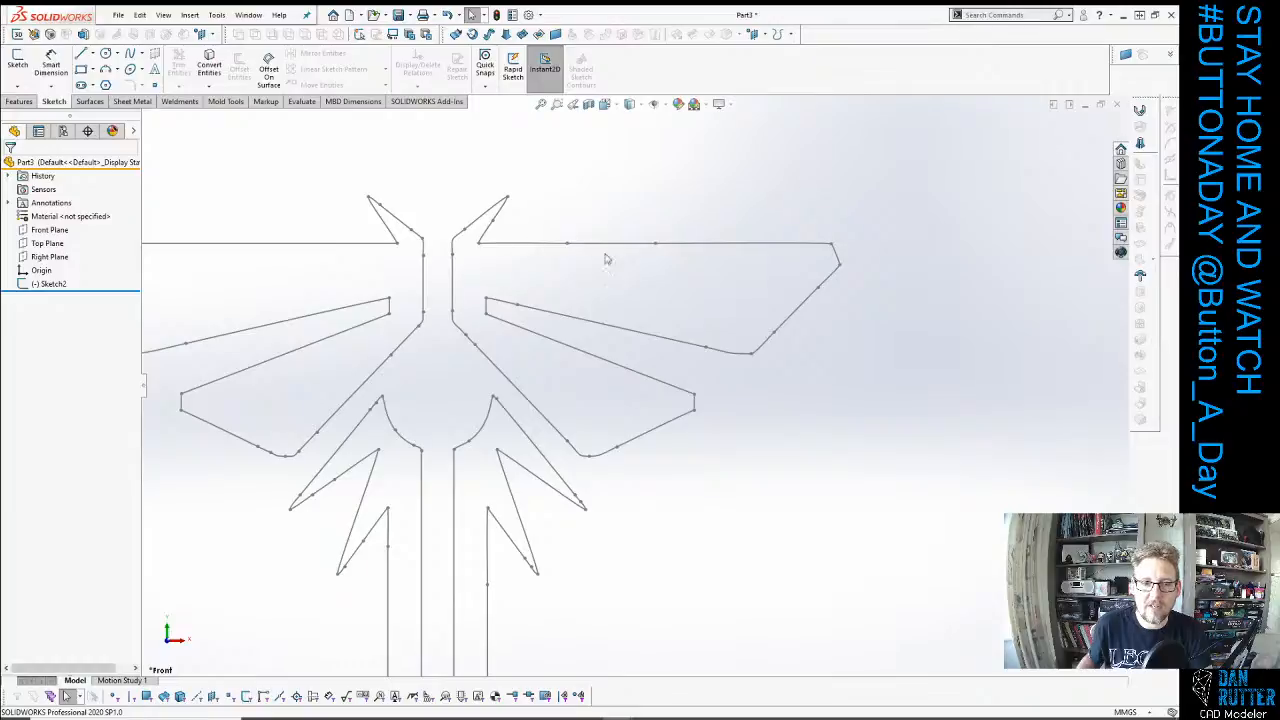
Start a boss extrusion of the logo sketch, limited to the two contours forming its left half.
scroll(694, 273, down, 2)
scroll(758, 277, up, 3)
click(76, 285)
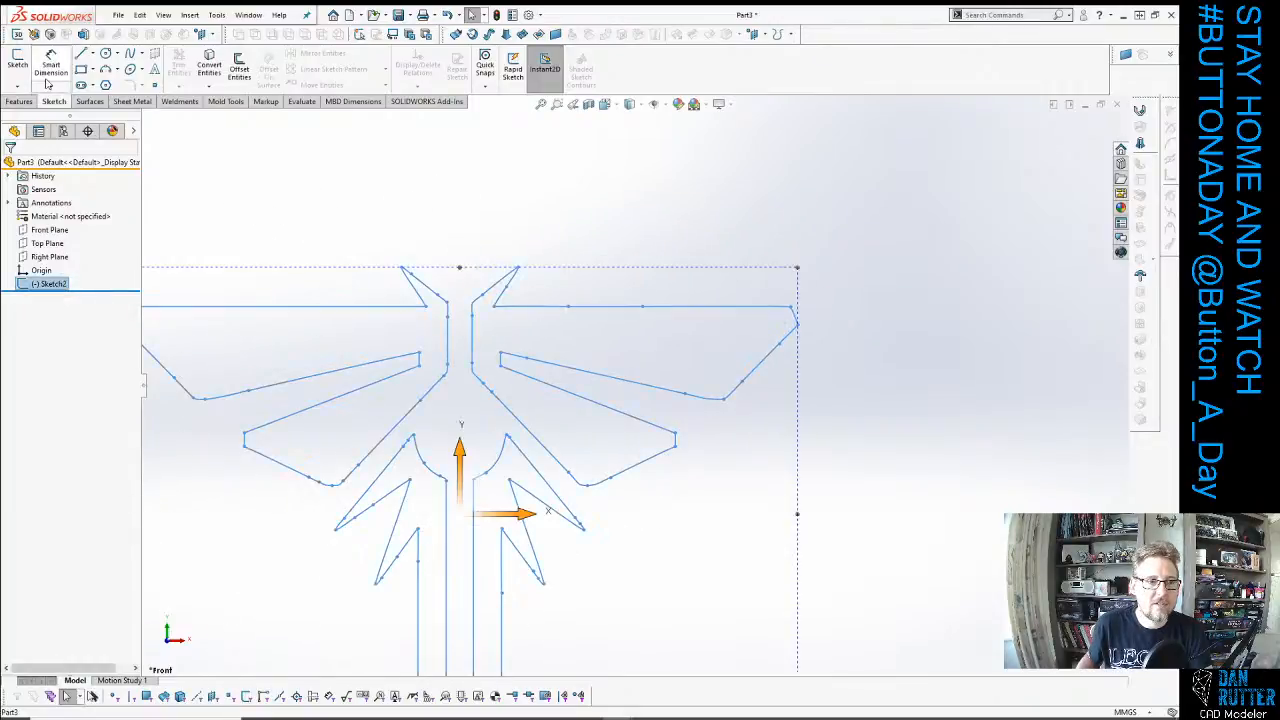
click(19, 101)
click(22, 67)
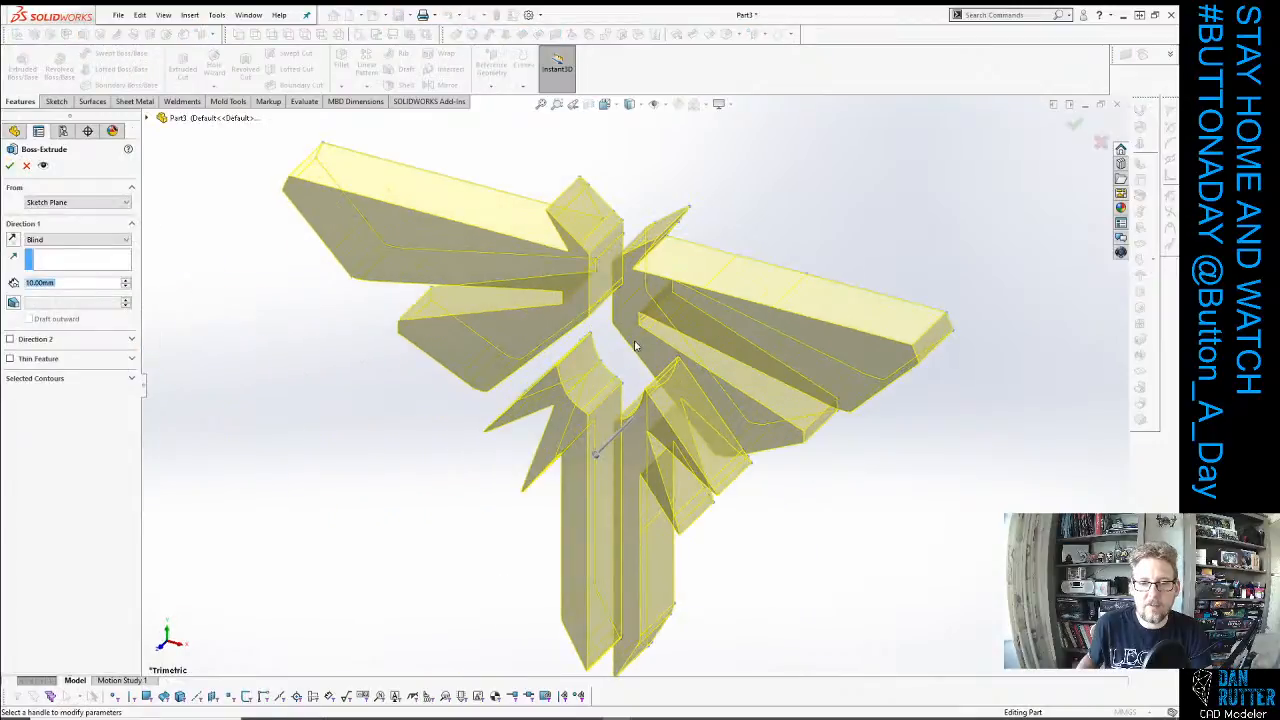
scroll(657, 314, down, 2)
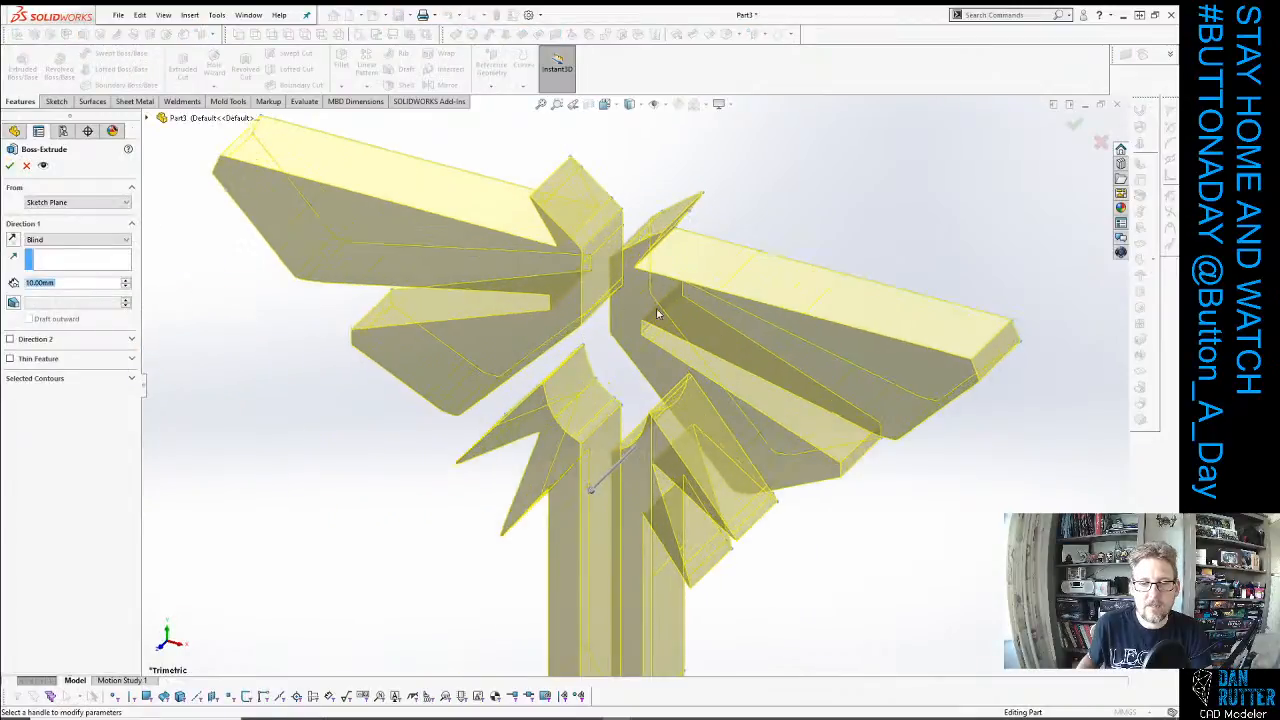
click(70, 380)
right_click(78, 396)
click(100, 402)
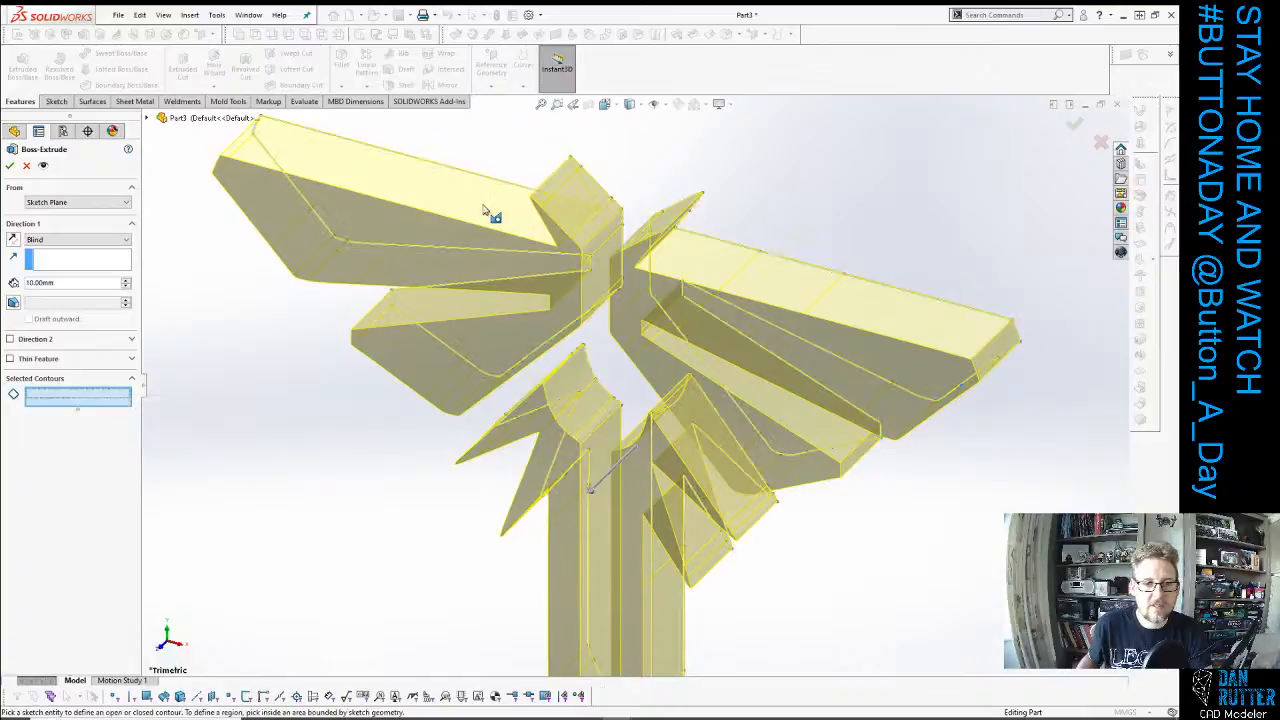
click(495, 210)
click(600, 430)
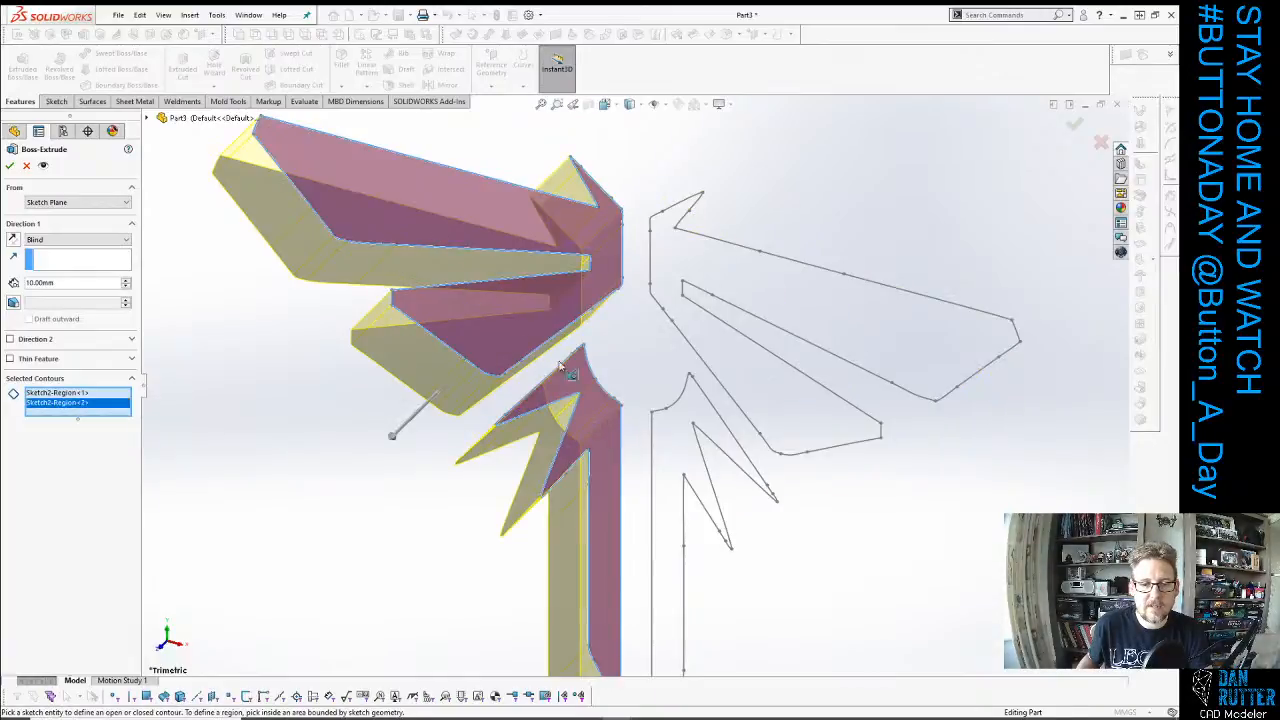
Set the extrusion depth to 3 mm and finish the feature.
double_click(66, 283)
text(3)
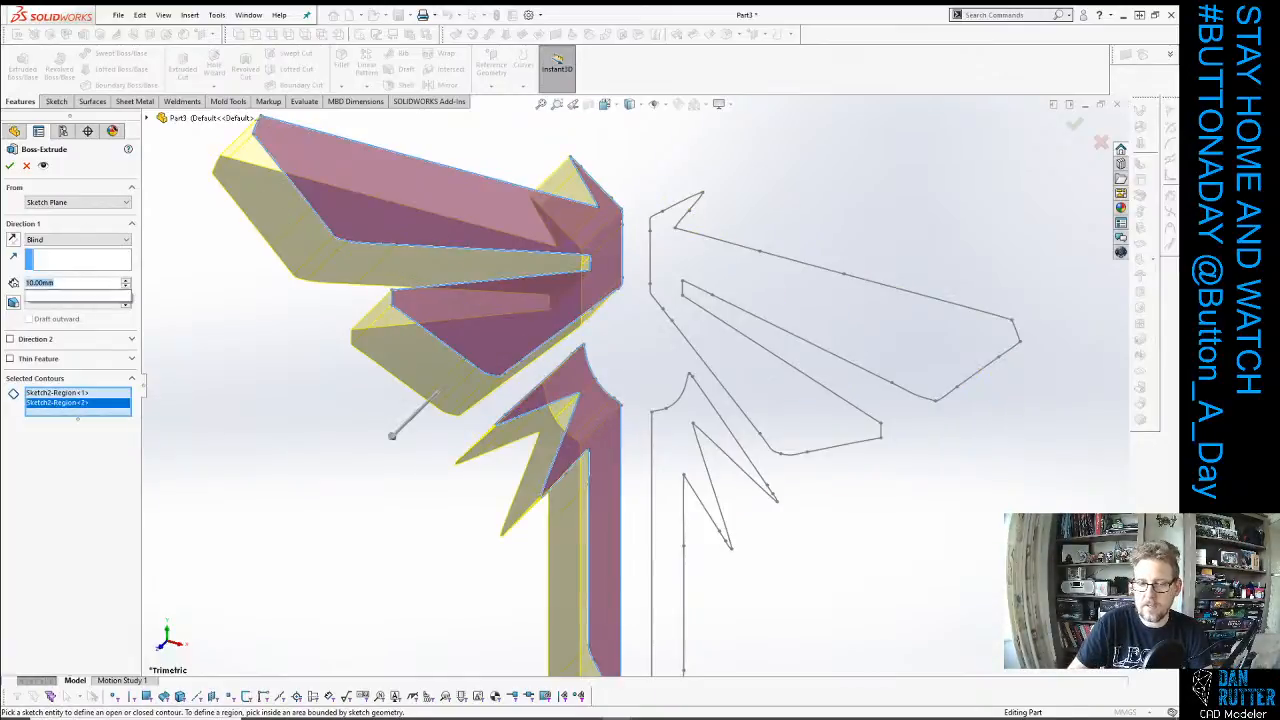
key(Return)
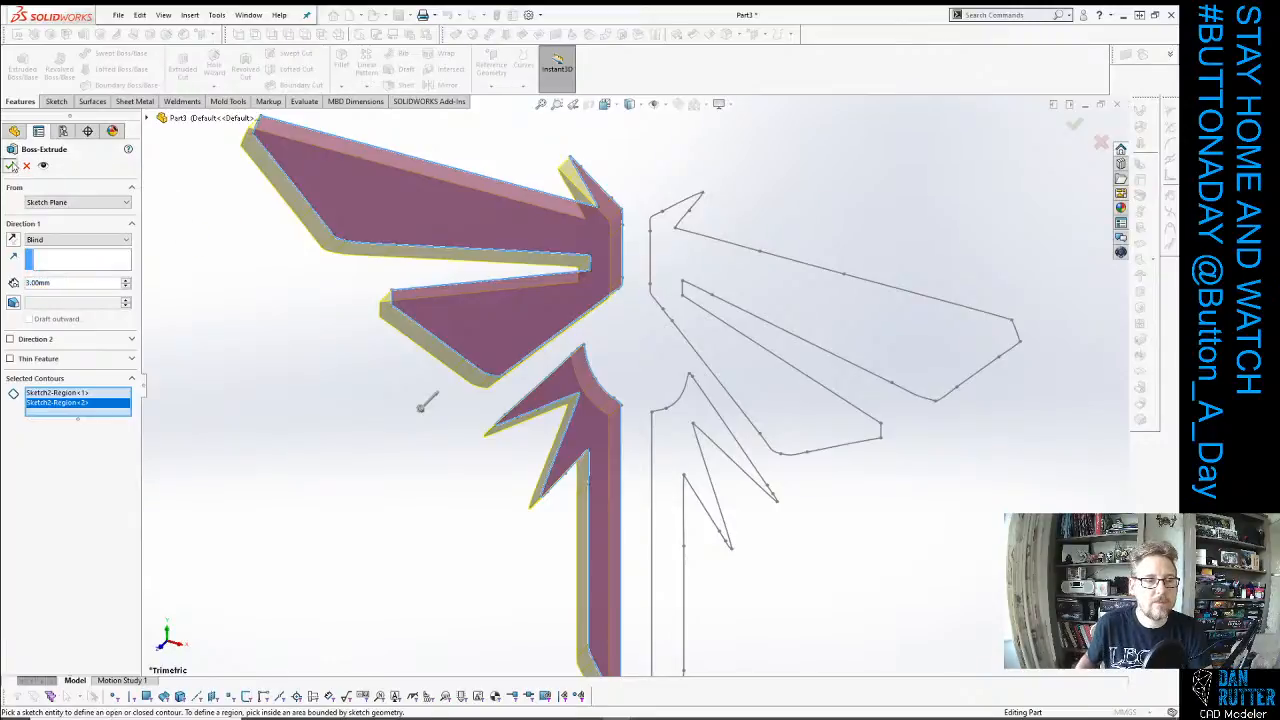
click(9, 165)
click(866, 220)
Mirror both extruded bodies, the left wing and the left body piece, about the Right Plane.
mouse_move(726, 296)
middle_down()
mouse_move(724, 204)
mouse_move(748, 232)
mouse_move(737, 233)
middle_up()
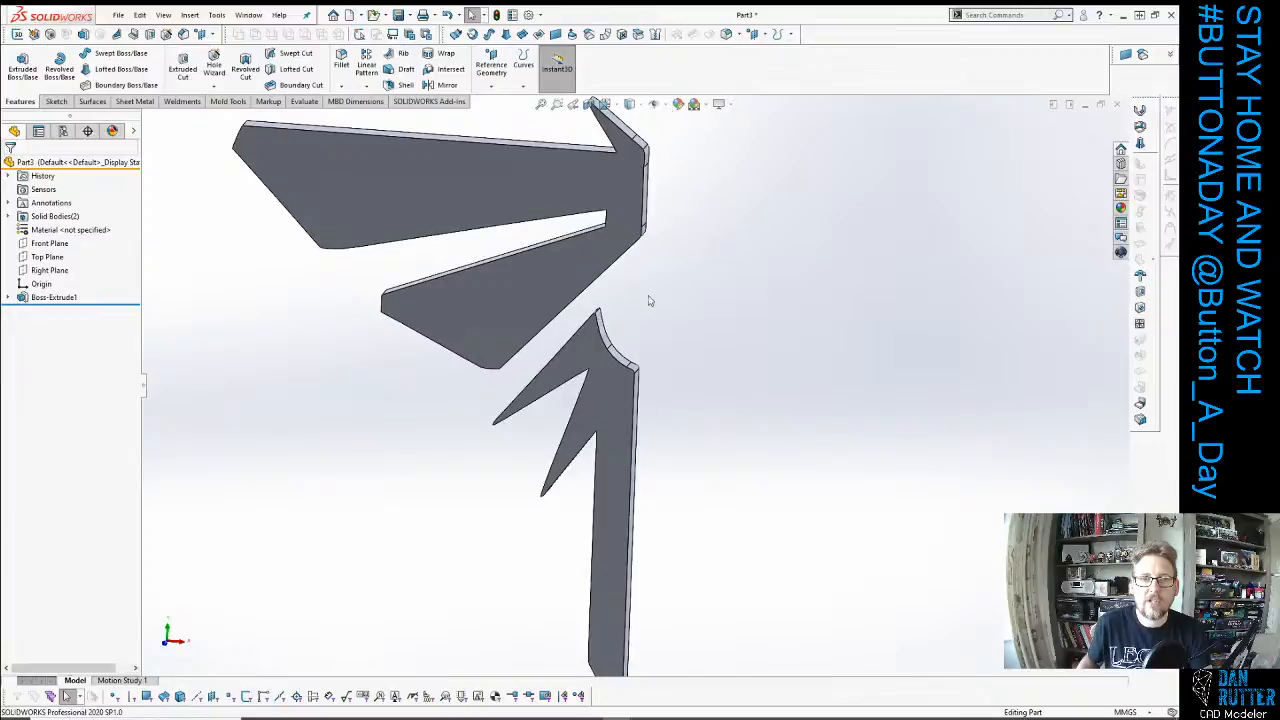
click(47, 270)
mouse_move(584, 324)
middle_down()
mouse_move(597, 294)
mouse_move(582, 300)
middle_up()
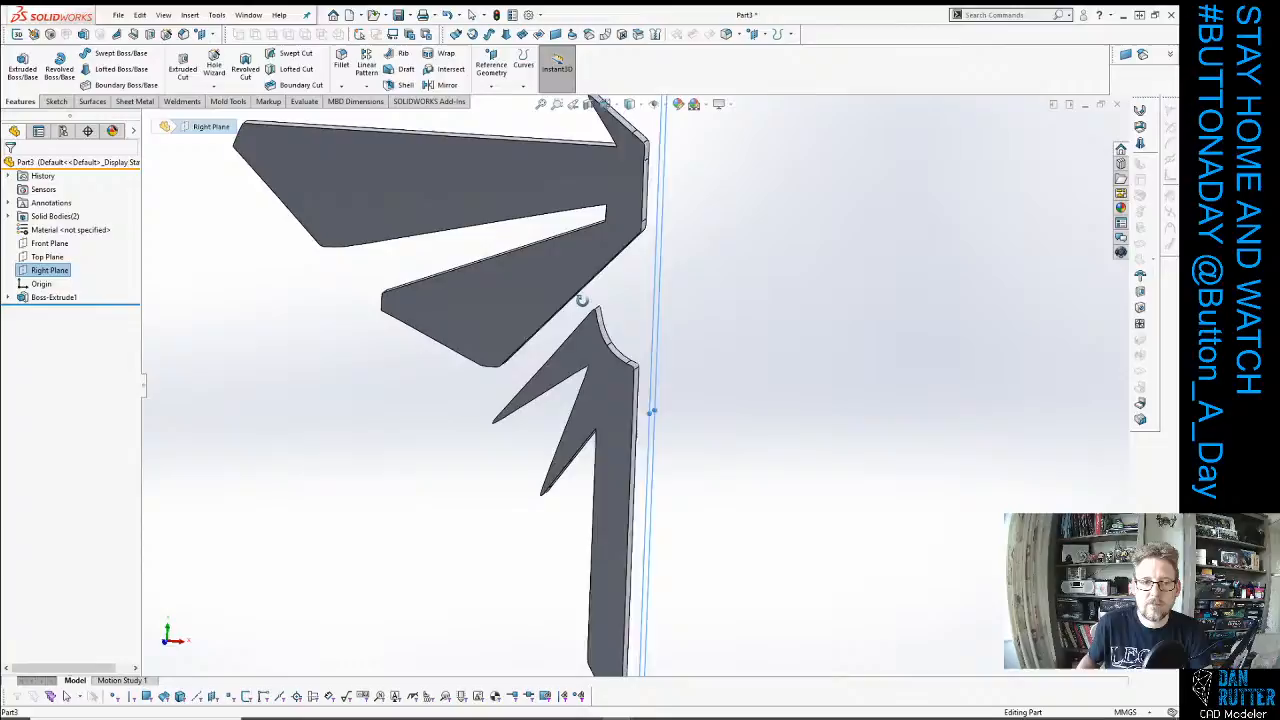
click(430, 87)
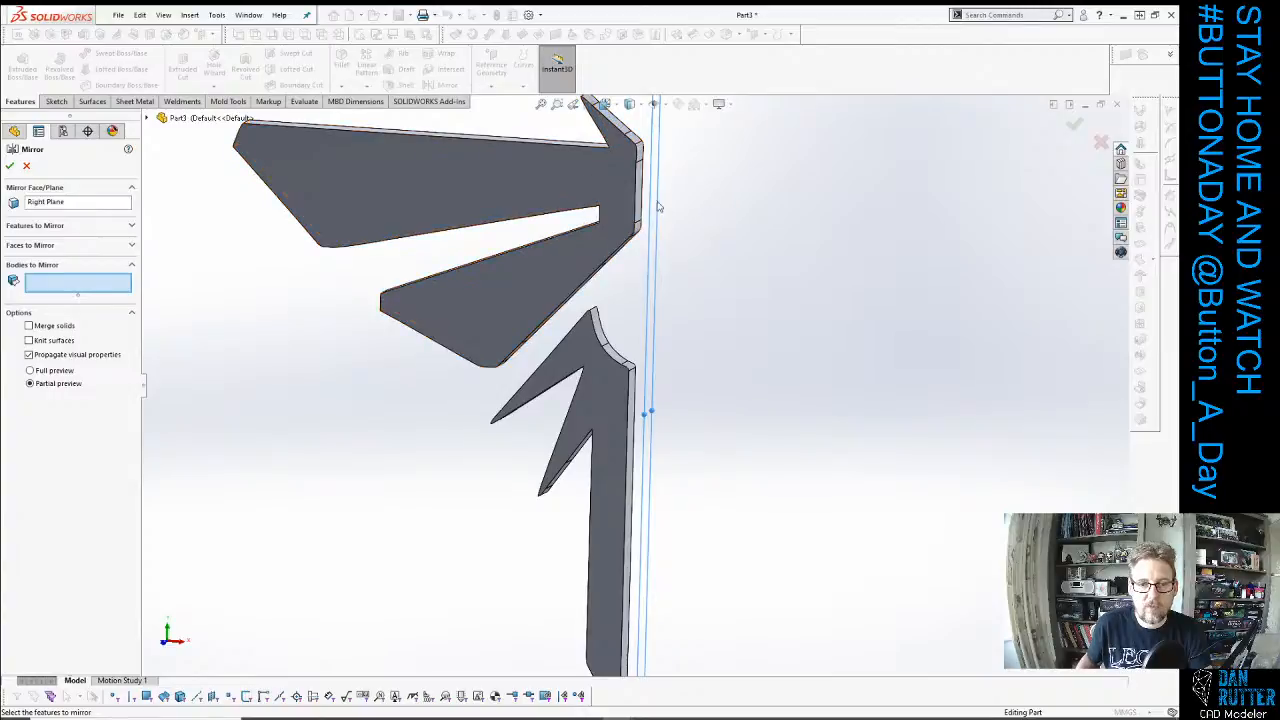
click(530, 268)
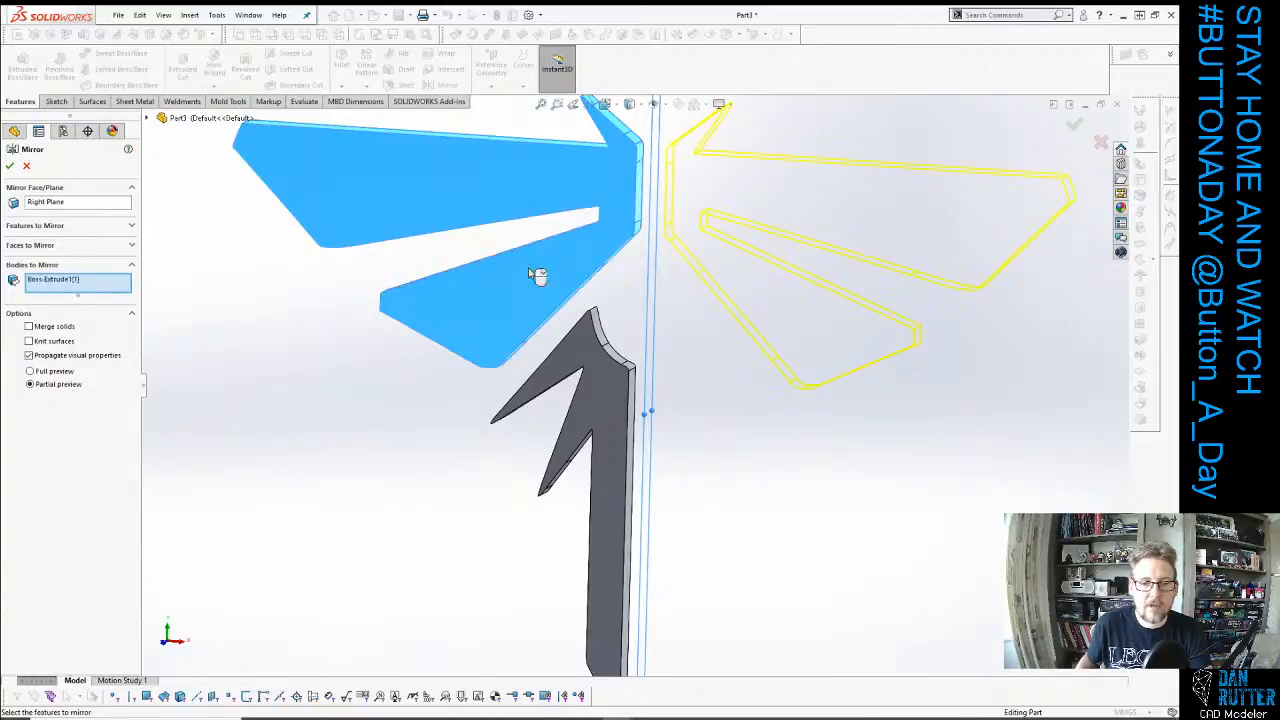
click(614, 429)
click(9, 166)
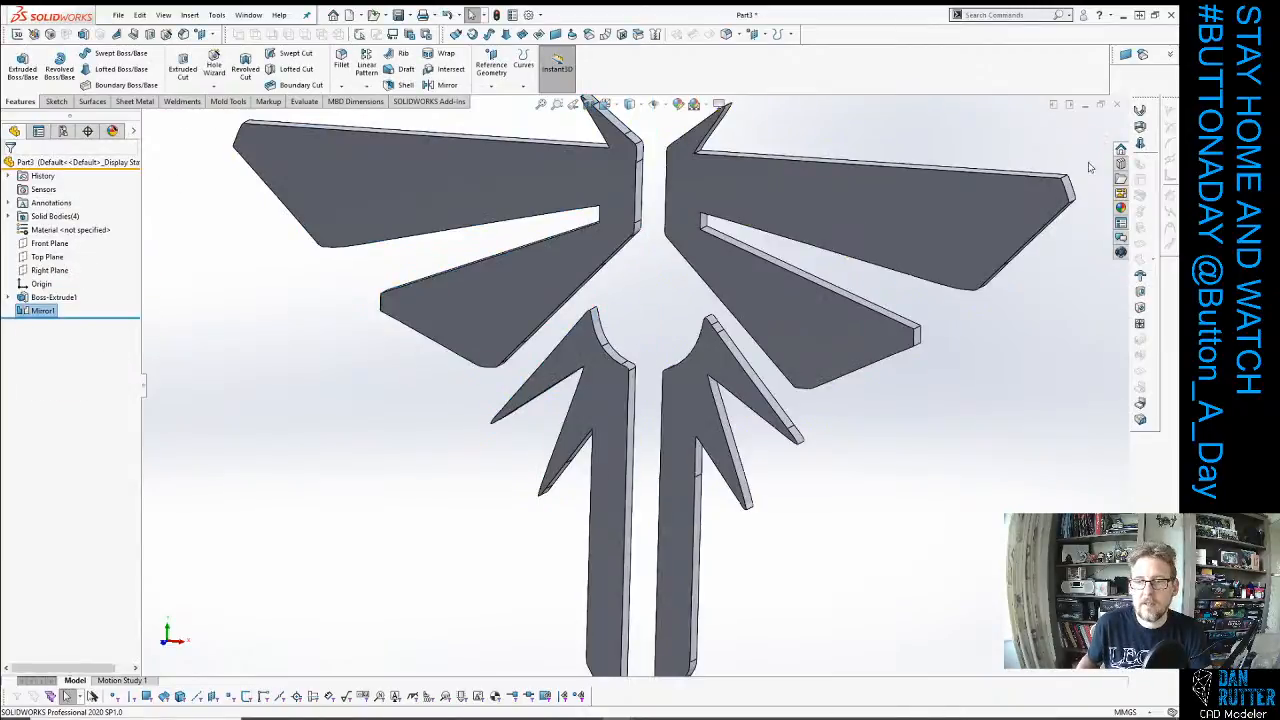
Make the logo sketch used by the extrusion visible on top of the solid bodies.
click(9, 297)
click(63, 311)
click(76, 291)
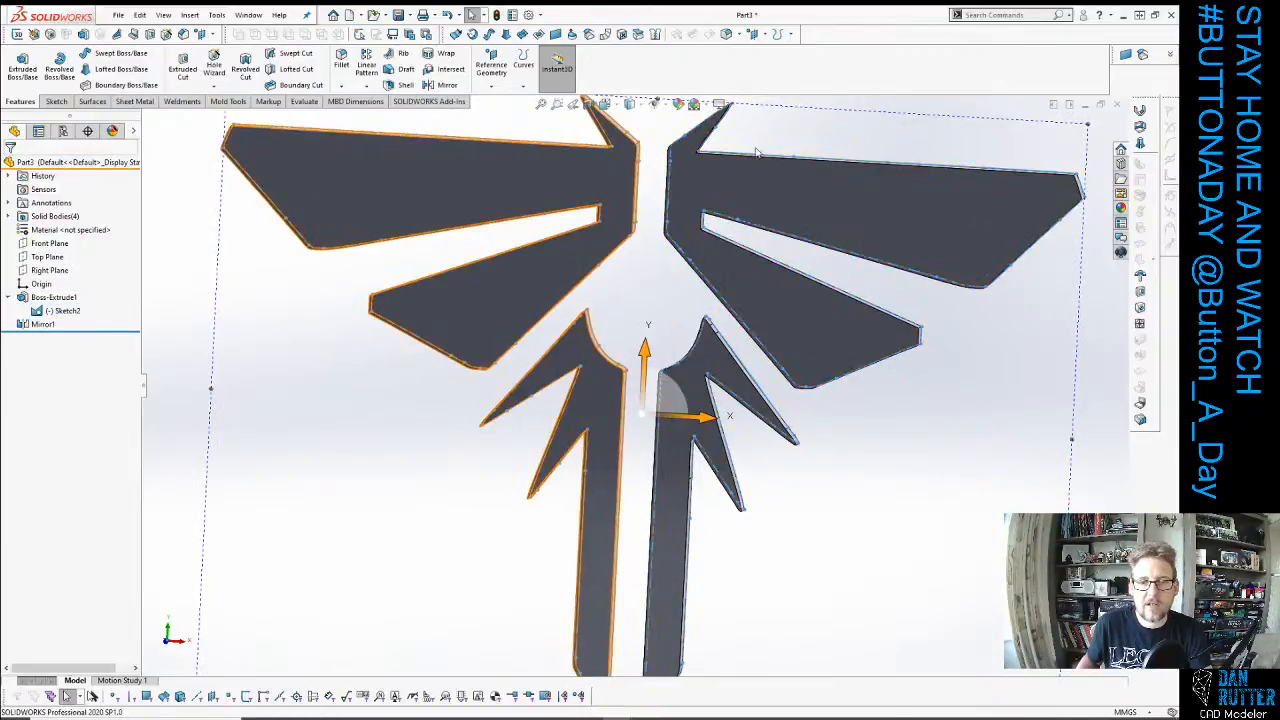
click(759, 147)
Compare the mirrored bodies with the sketch lines along the wing edges, from both the front and the back.
scroll(768, 166, down, 2)
middle_drag(767, 168, 763, 203)
scroll(764, 202, down, 3)
middle_drag(723, 266, 761, 260)
scroll(467, 262, up, 4)
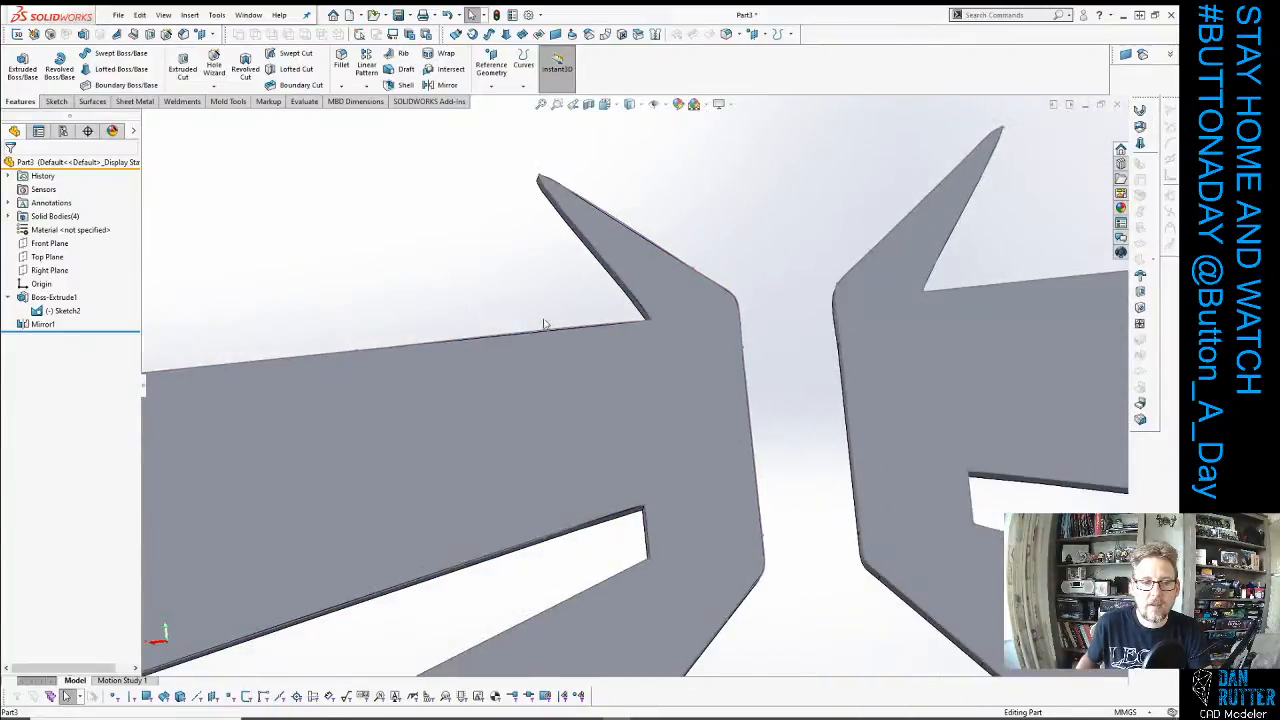
scroll(543, 332, down, 8)
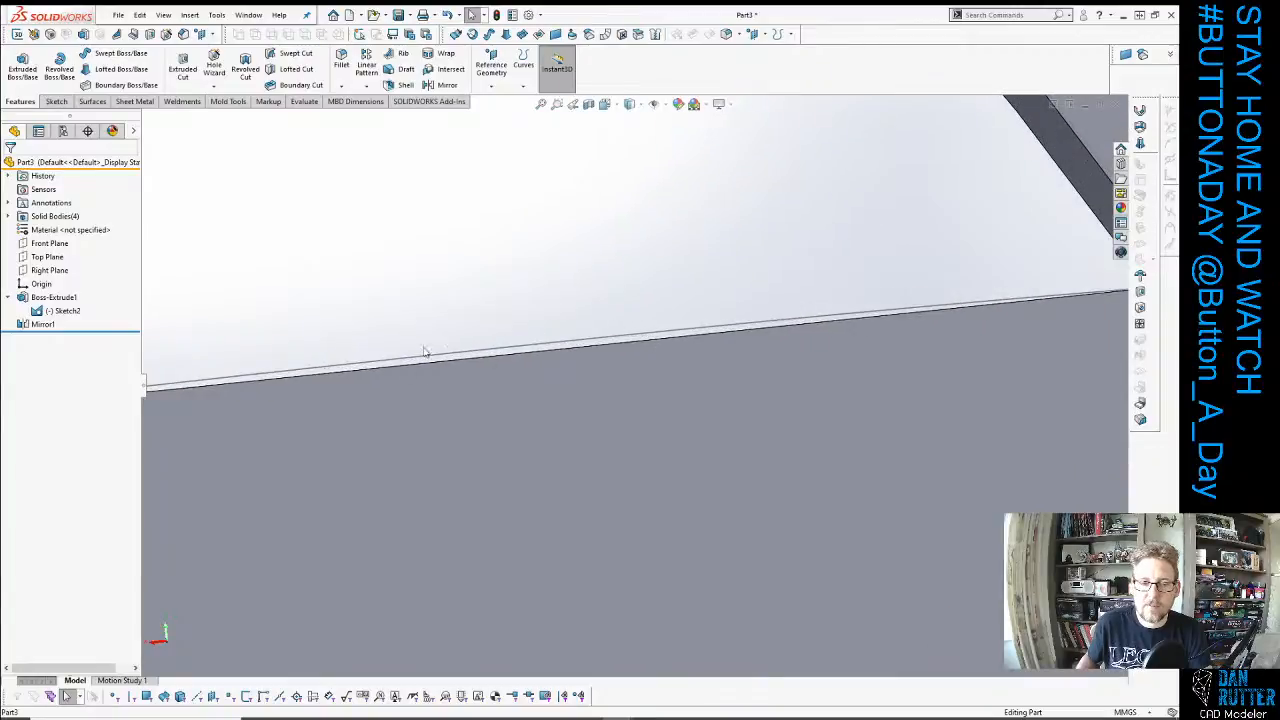
scroll(740, 342, up, 5)
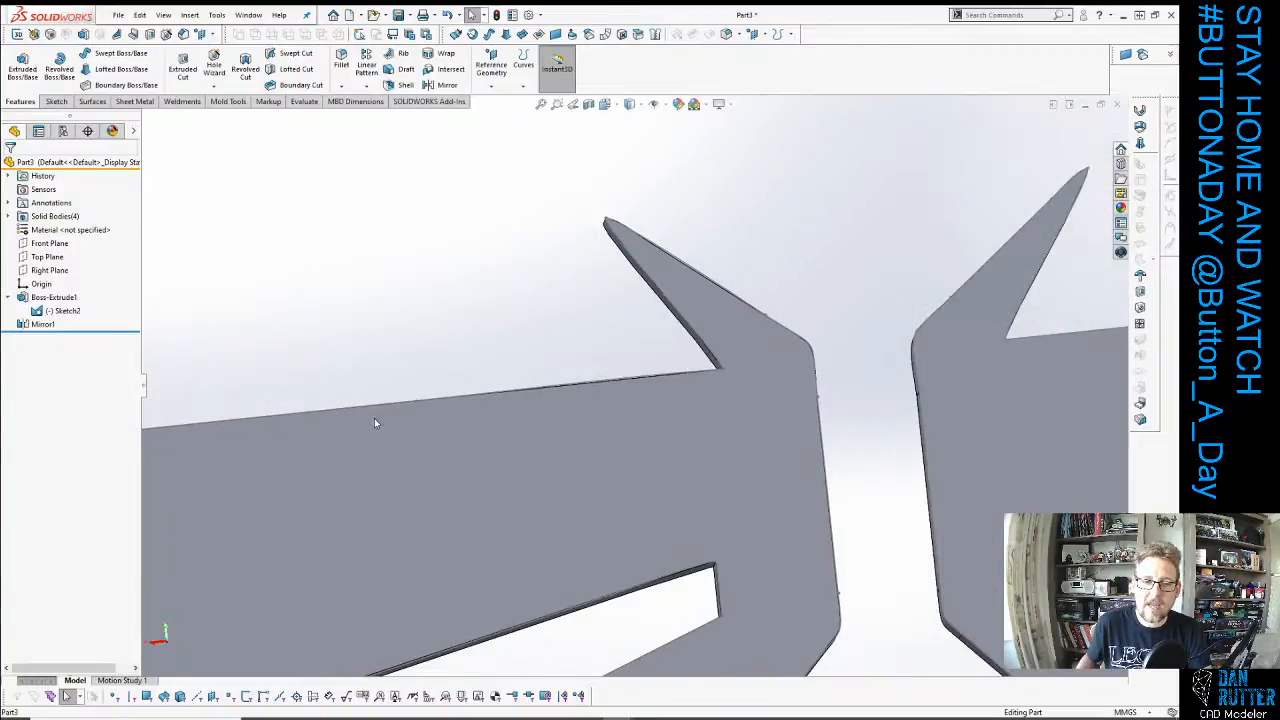
scroll(824, 340, up, 3)
scroll(765, 358, up, 2)
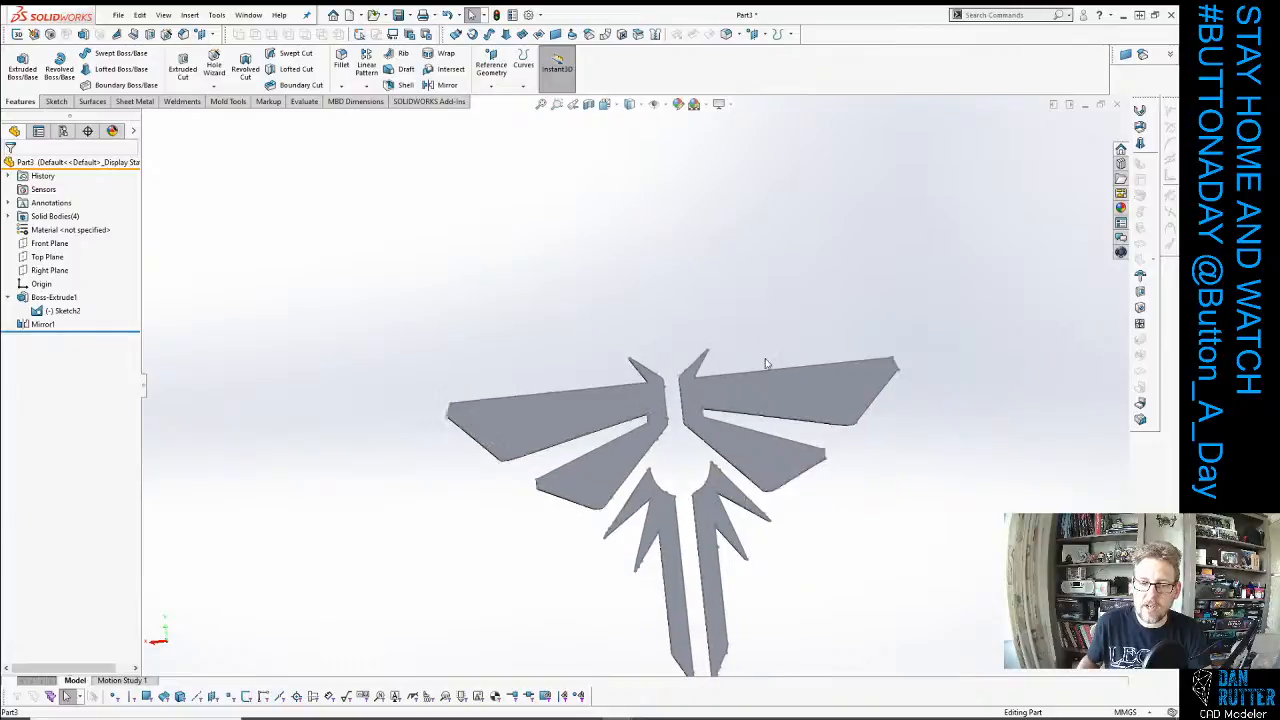
scroll(765, 358, down, 5)
middle_drag(765, 358, 894, 329)
scroll(568, 308, up, 3)
scroll(566, 310, down, 2)
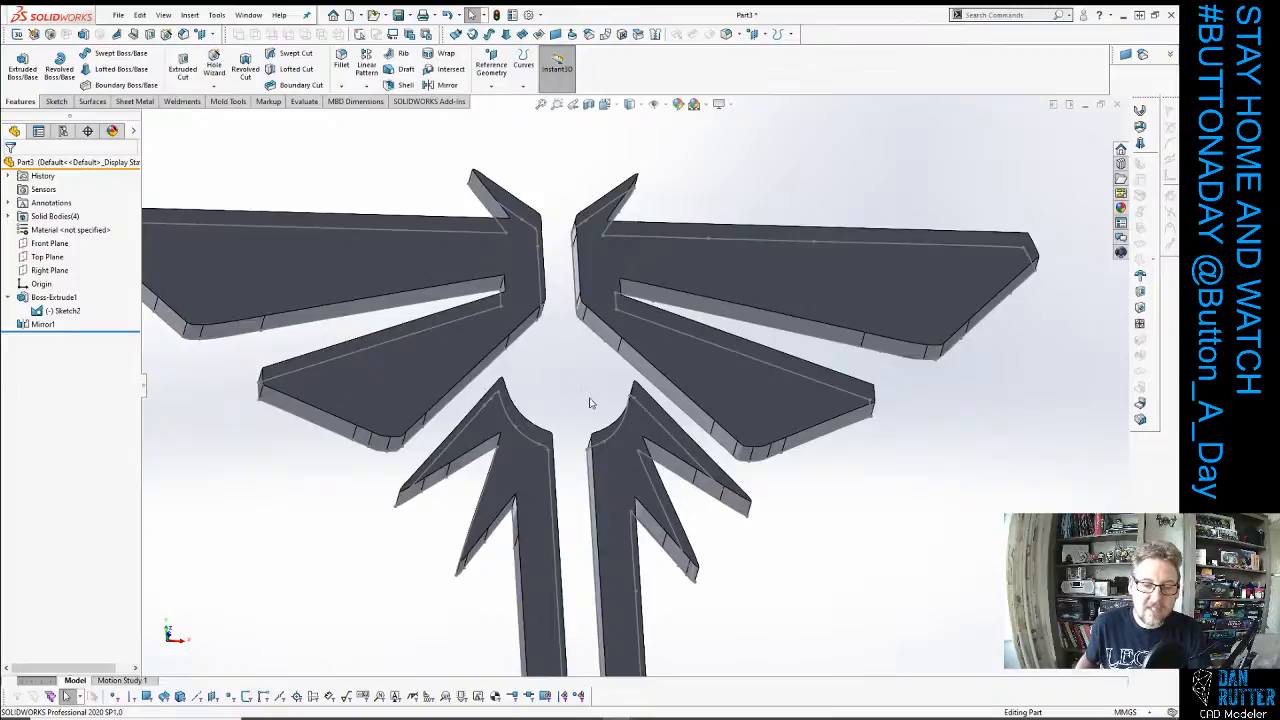
middle_drag(601, 385, 509, 437)
scroll(518, 425, up, 3)
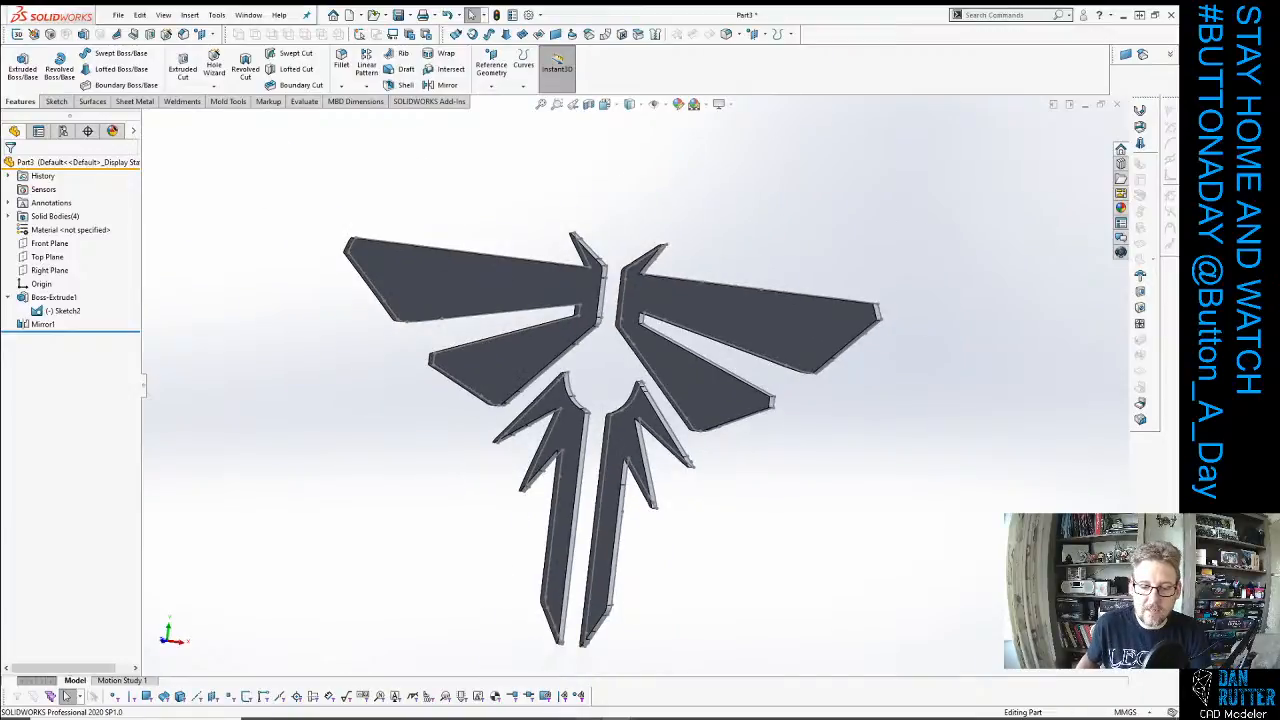
Switch to Fusion 360 and check which file types can be inserted into the sketch.
click(577, 717)
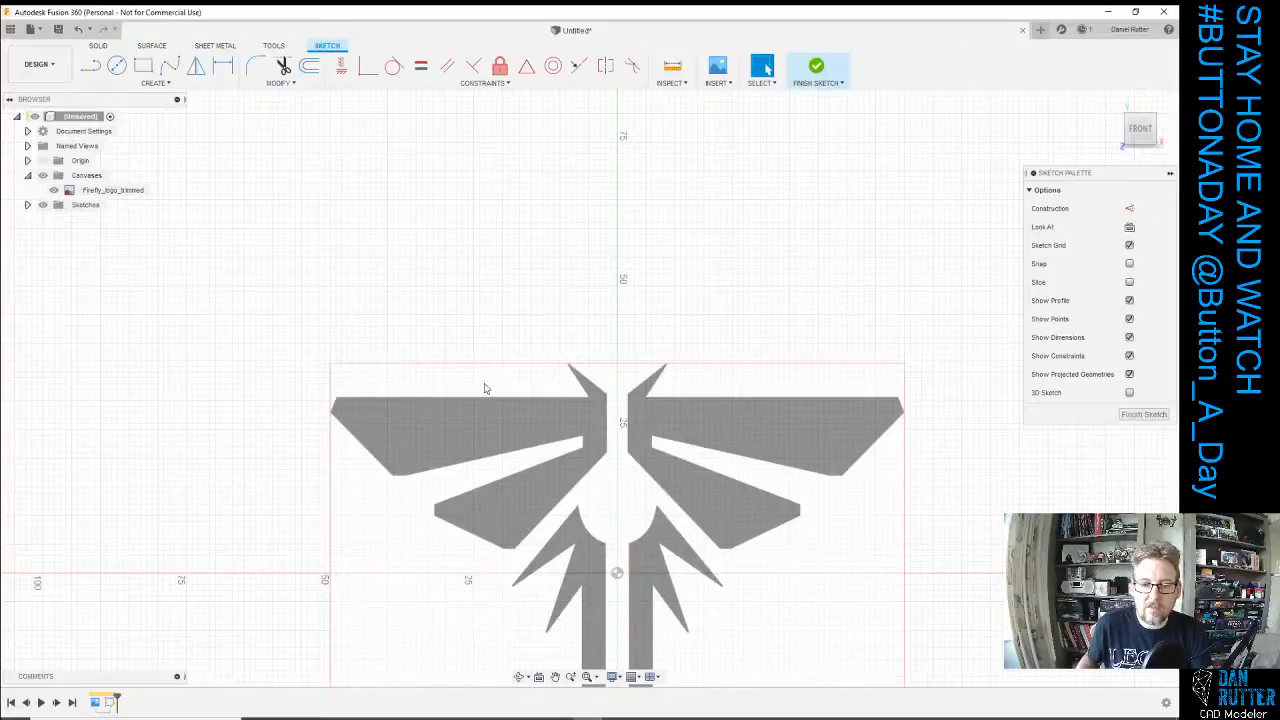
click(719, 84)
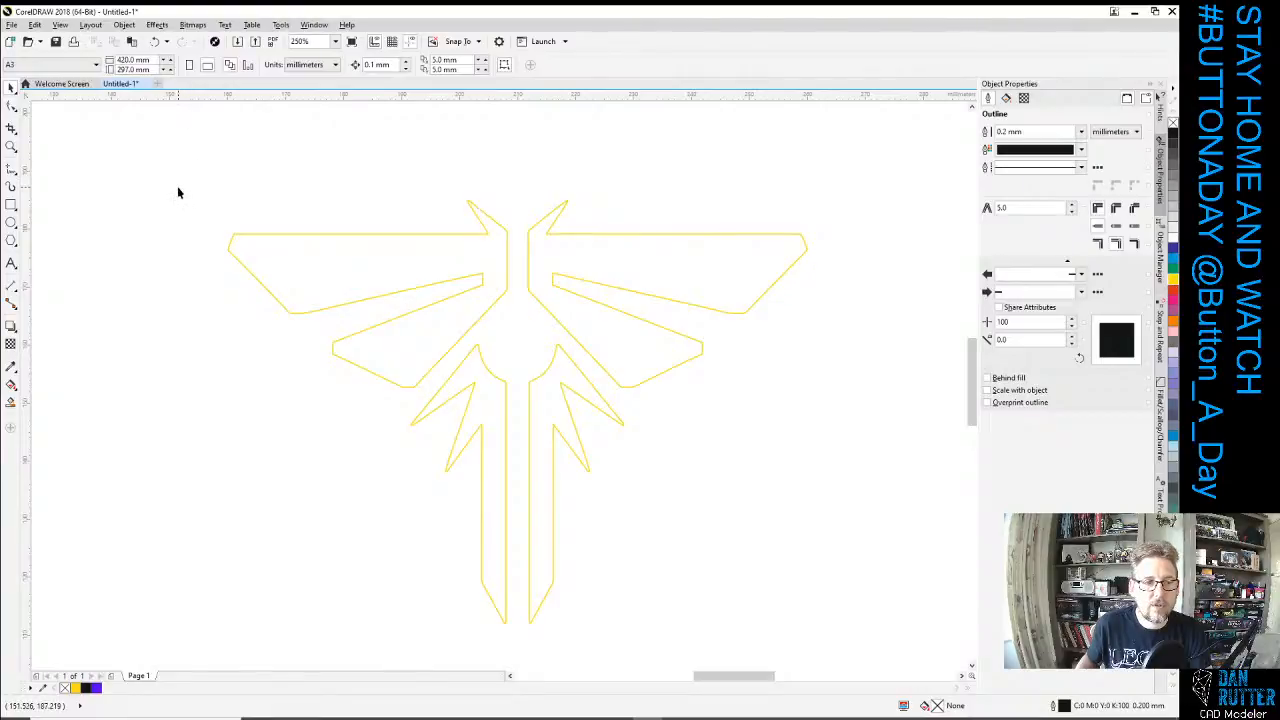
In CorelDRAW, select the whole logo outline and begin exporting it in the DXF - AutoCAD format.
drag(417, 381, 871, 663)
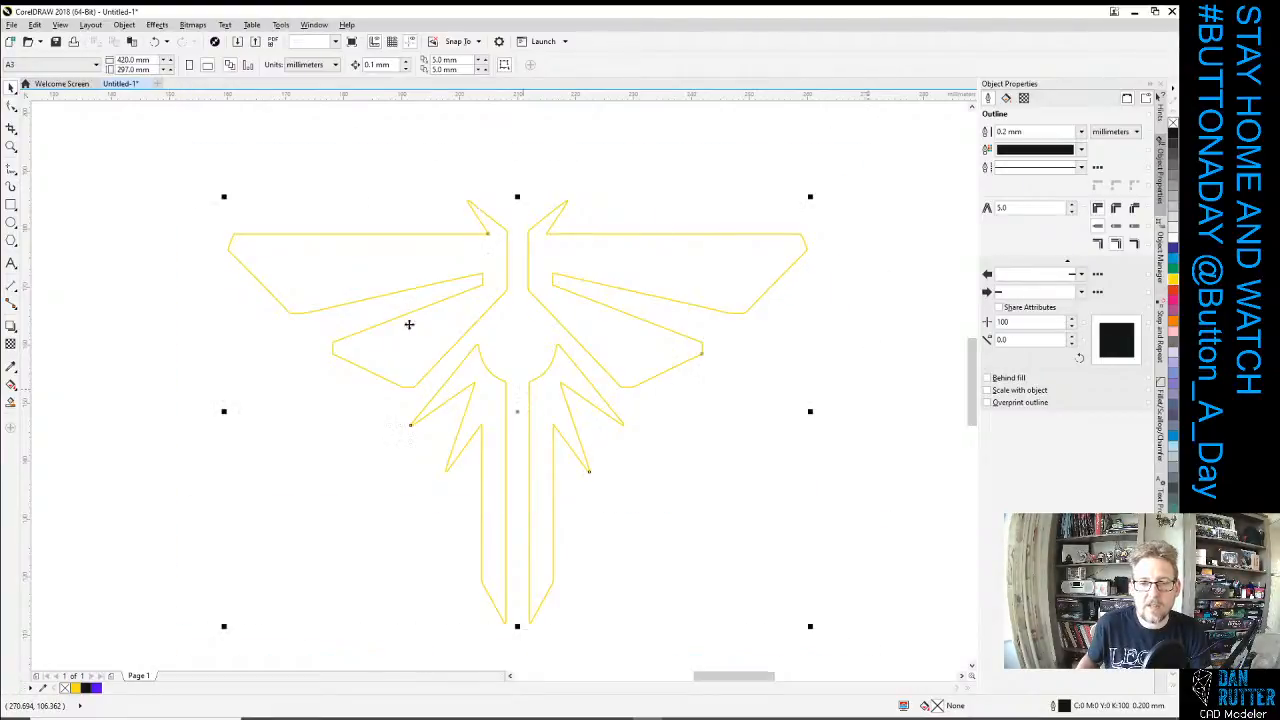
click(10, 25)
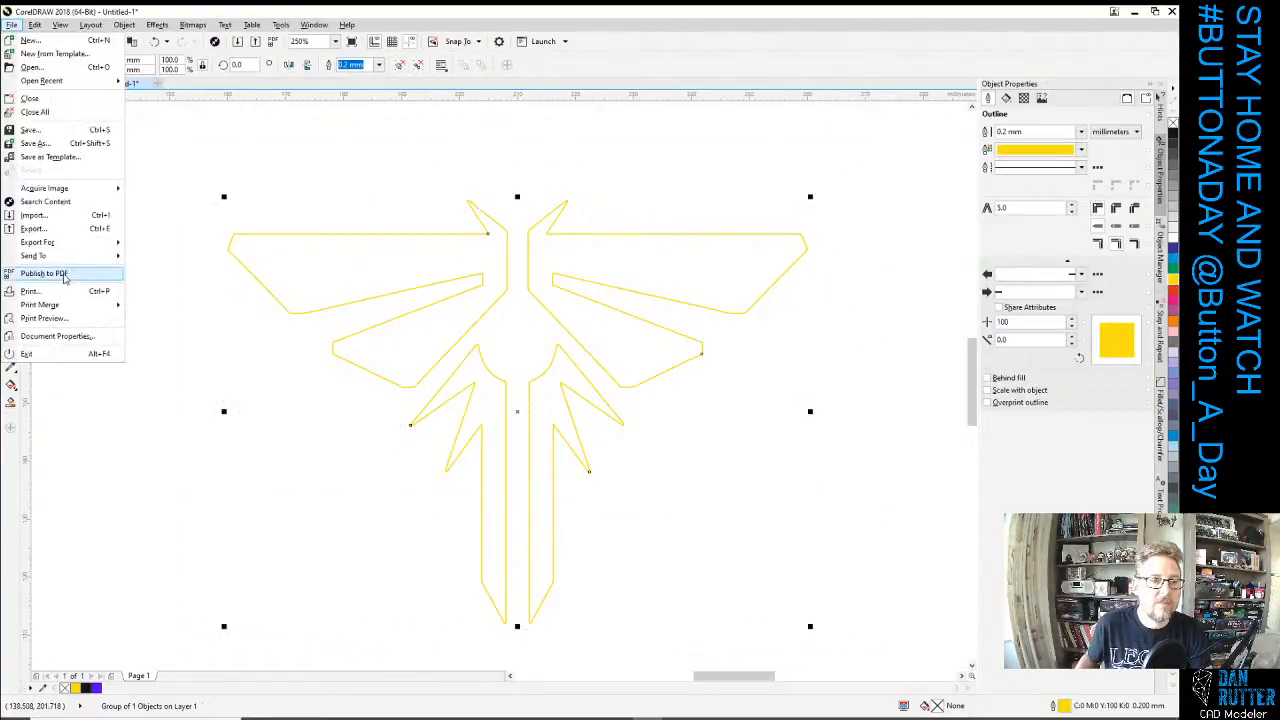
click(46, 229)
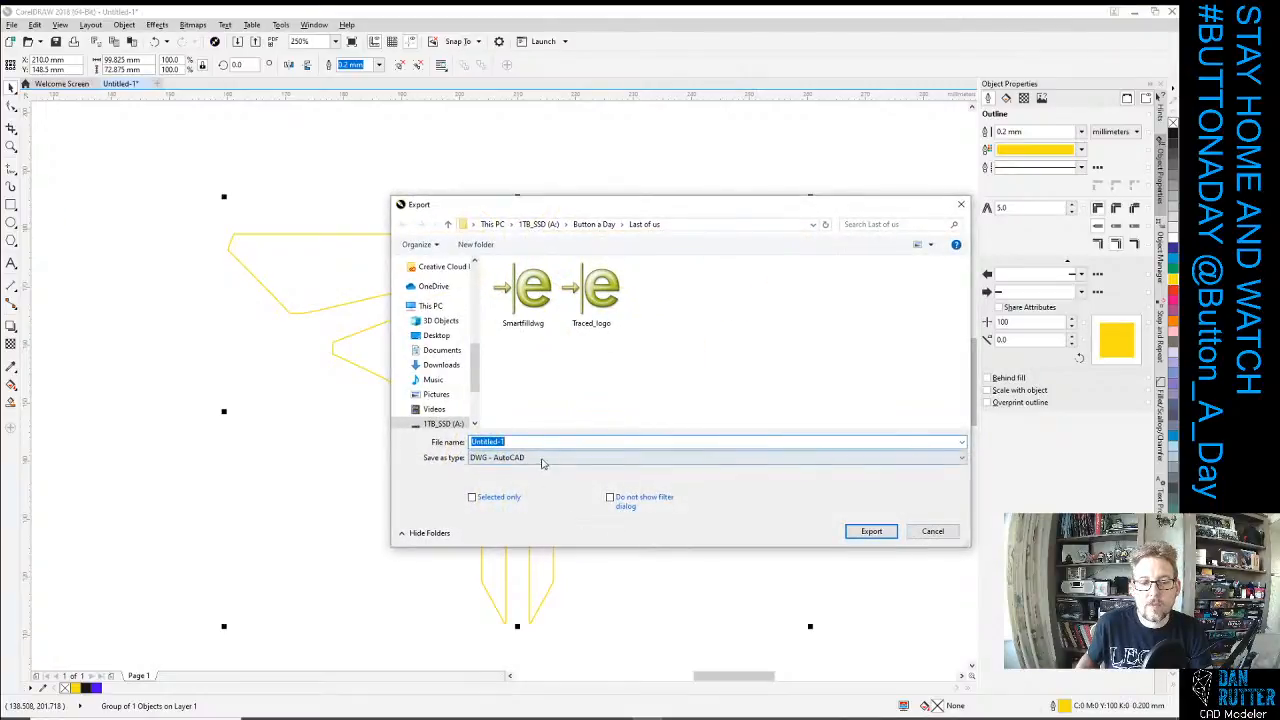
click(541, 459)
click(530, 480)
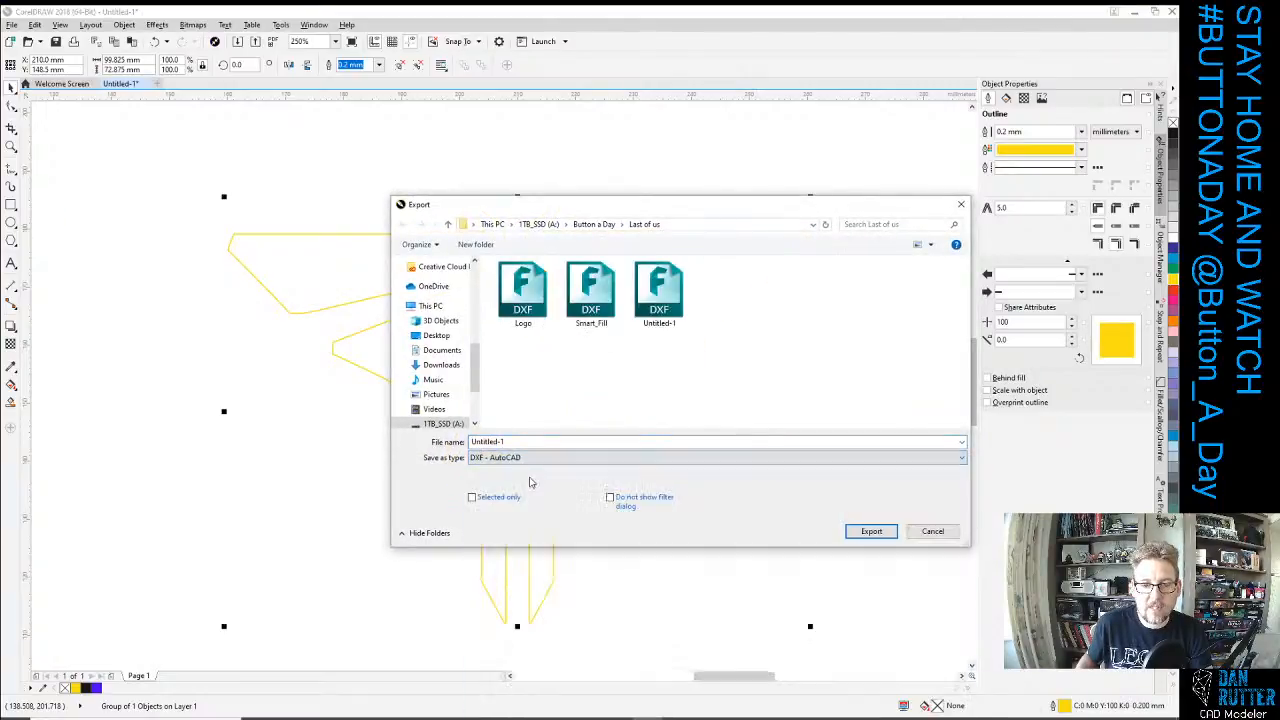
Name the export file Traced_logo_dxf and export it as AutoCAD R14 (DWG/DXF R14) with millimetre units.
click(510, 441)
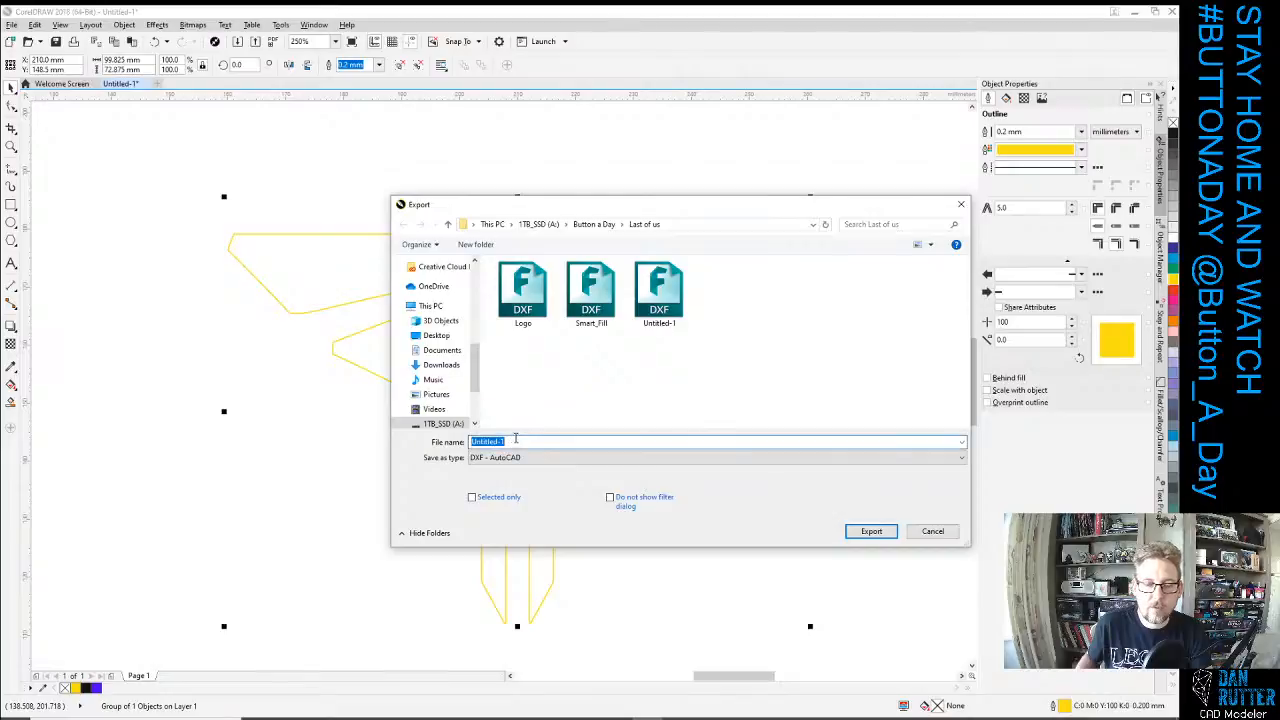
text(Tra)
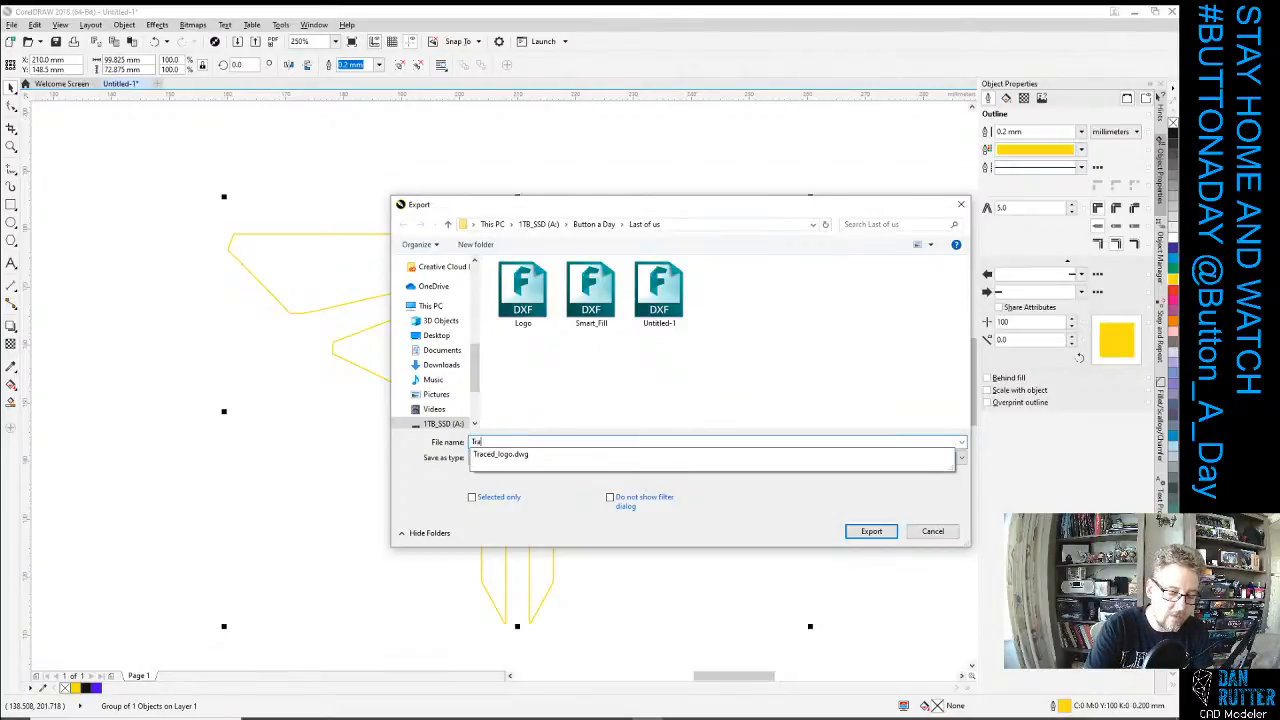
text(ced)
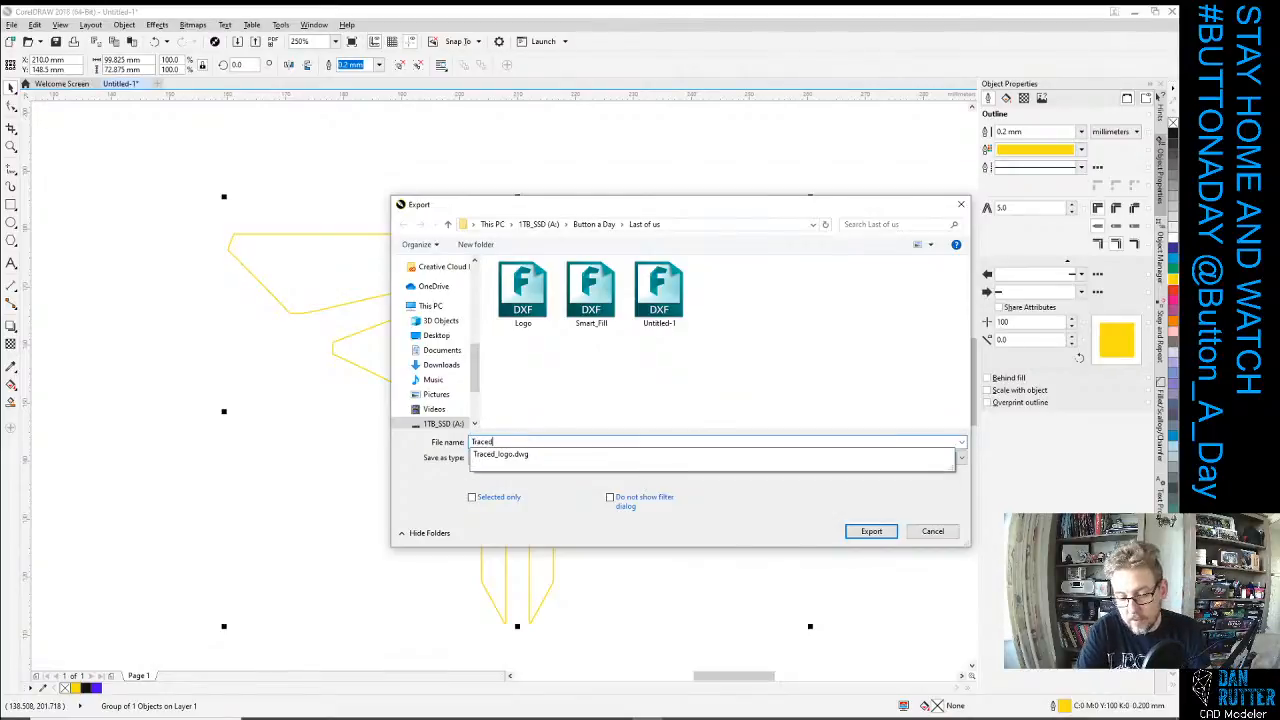
text(_logo)
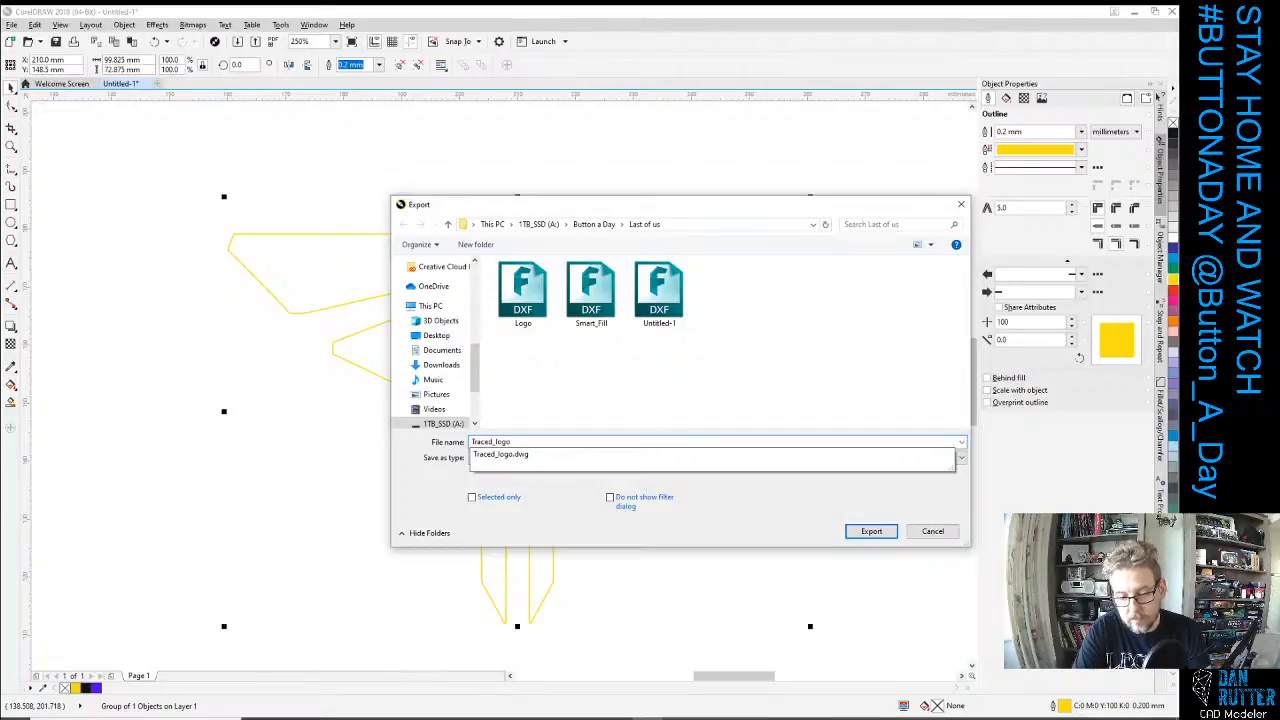
text(_dxf)
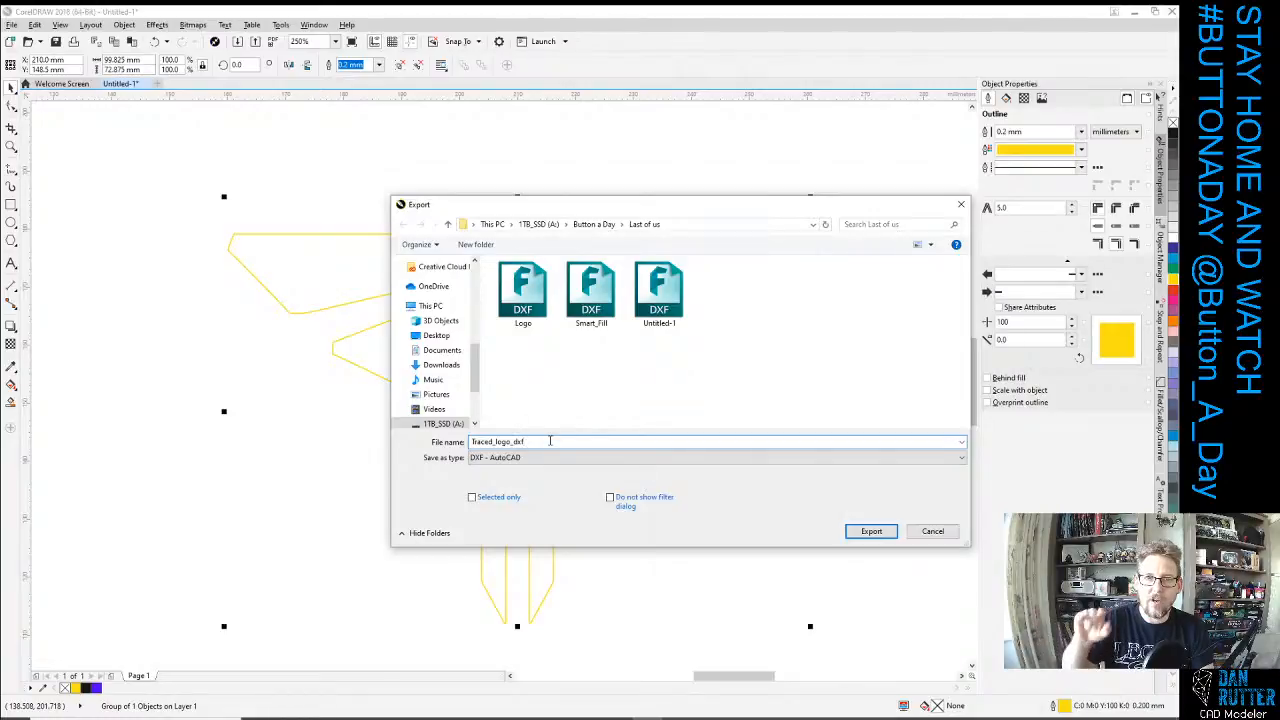
click(871, 531)
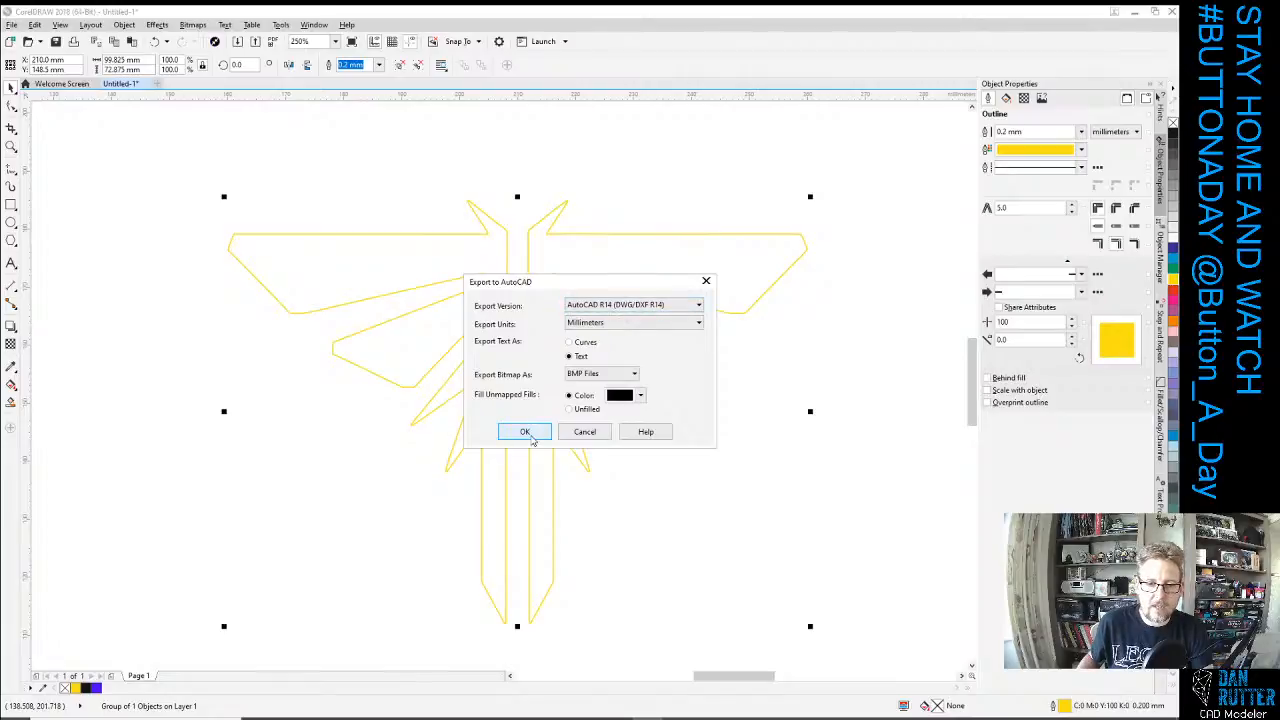
click(680, 305)
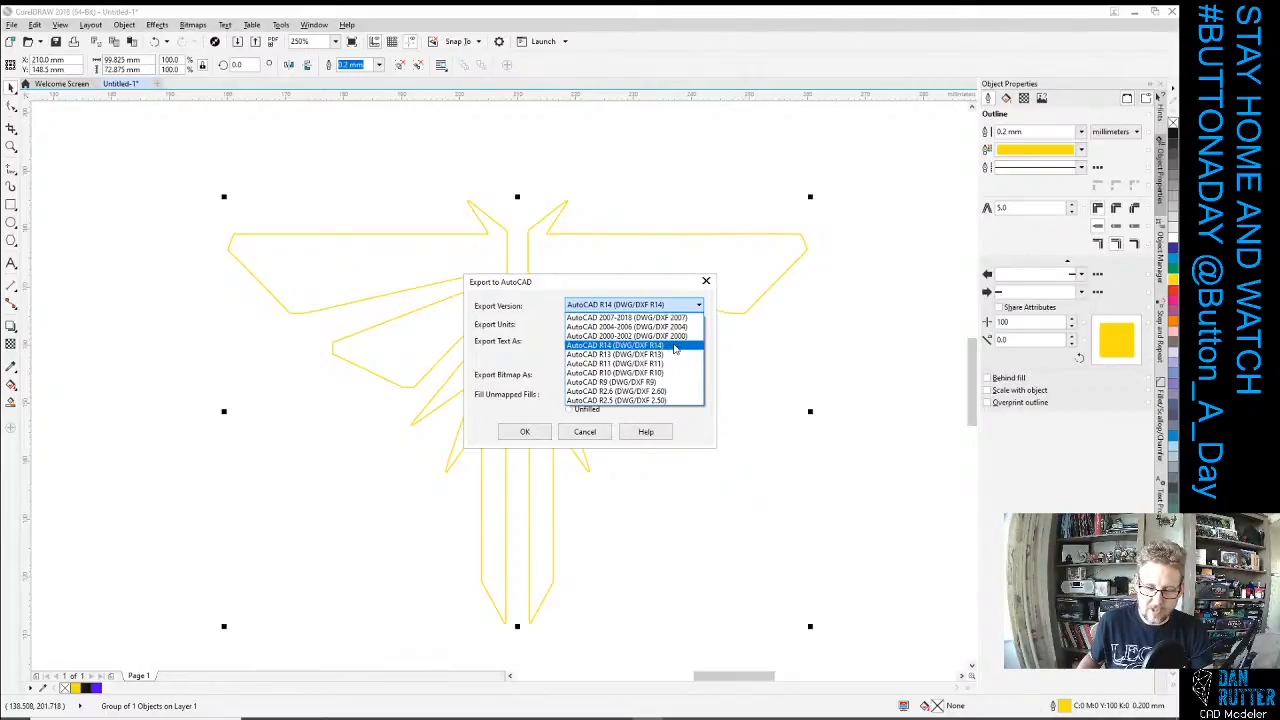
click(595, 434)
click(524, 431)
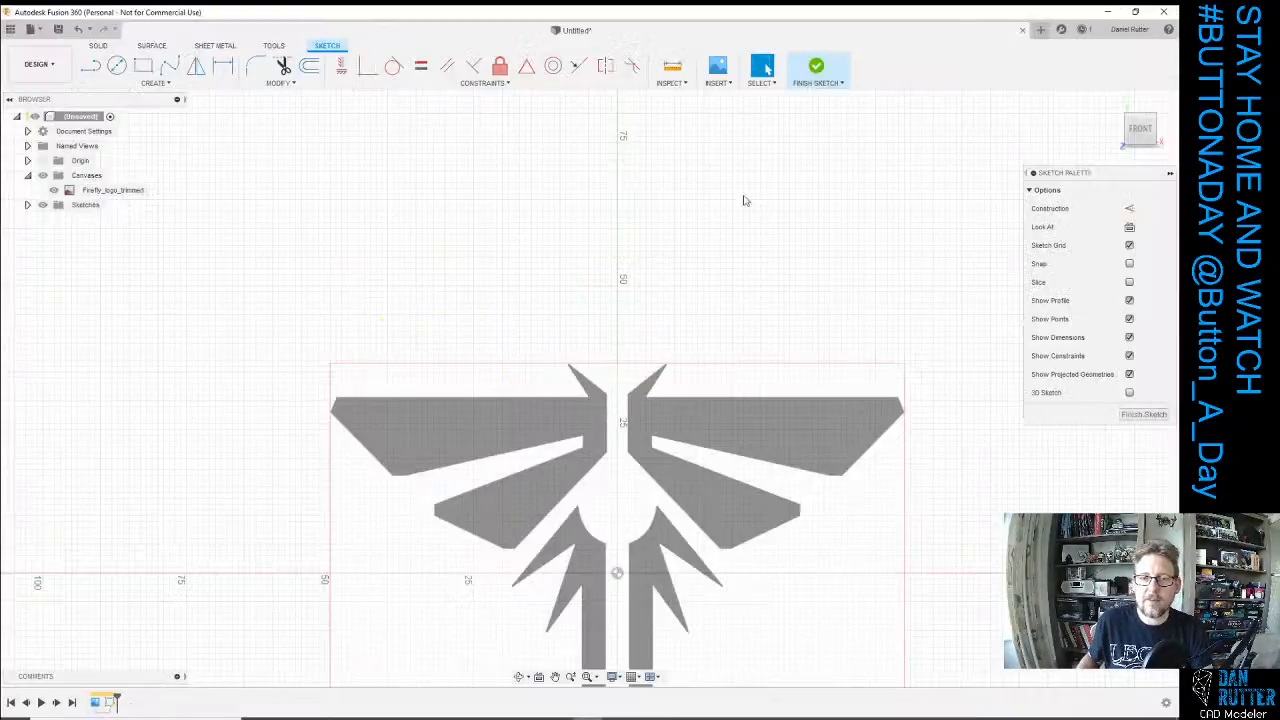
Start inserting a DXF into the open sketch and load the Traced_logo_dxf file.
click(720, 84)
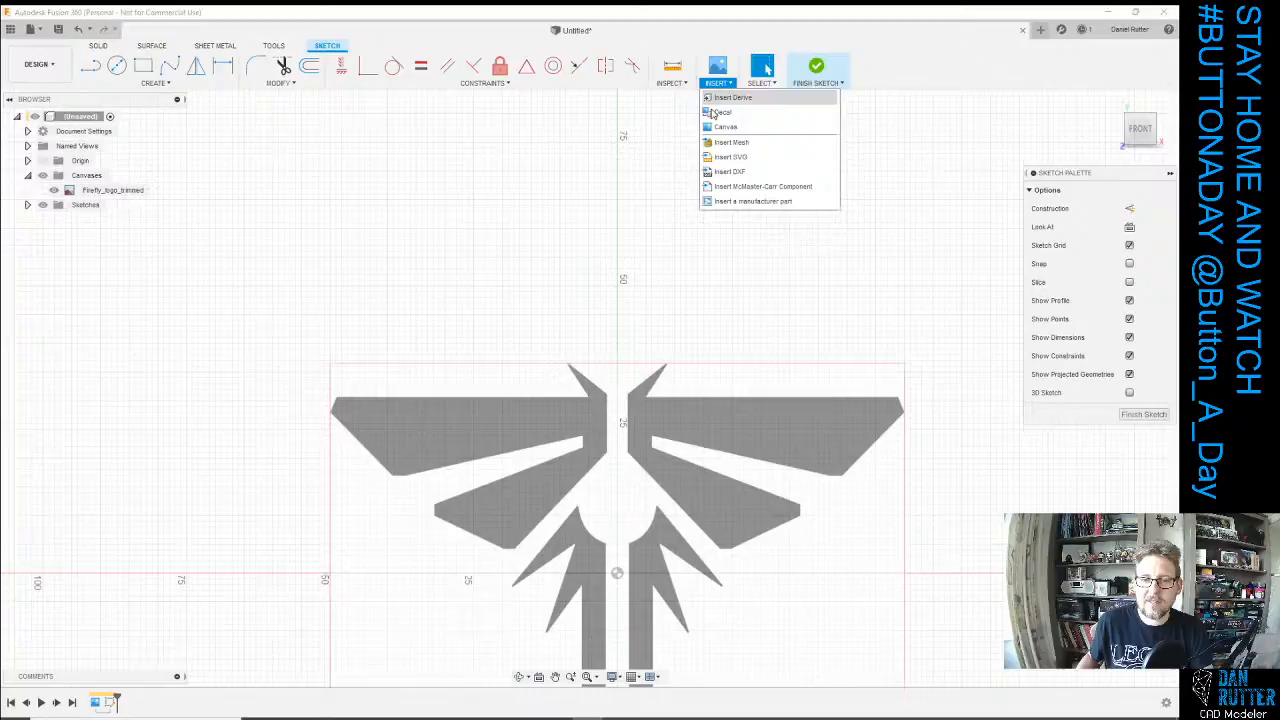
click(728, 170)
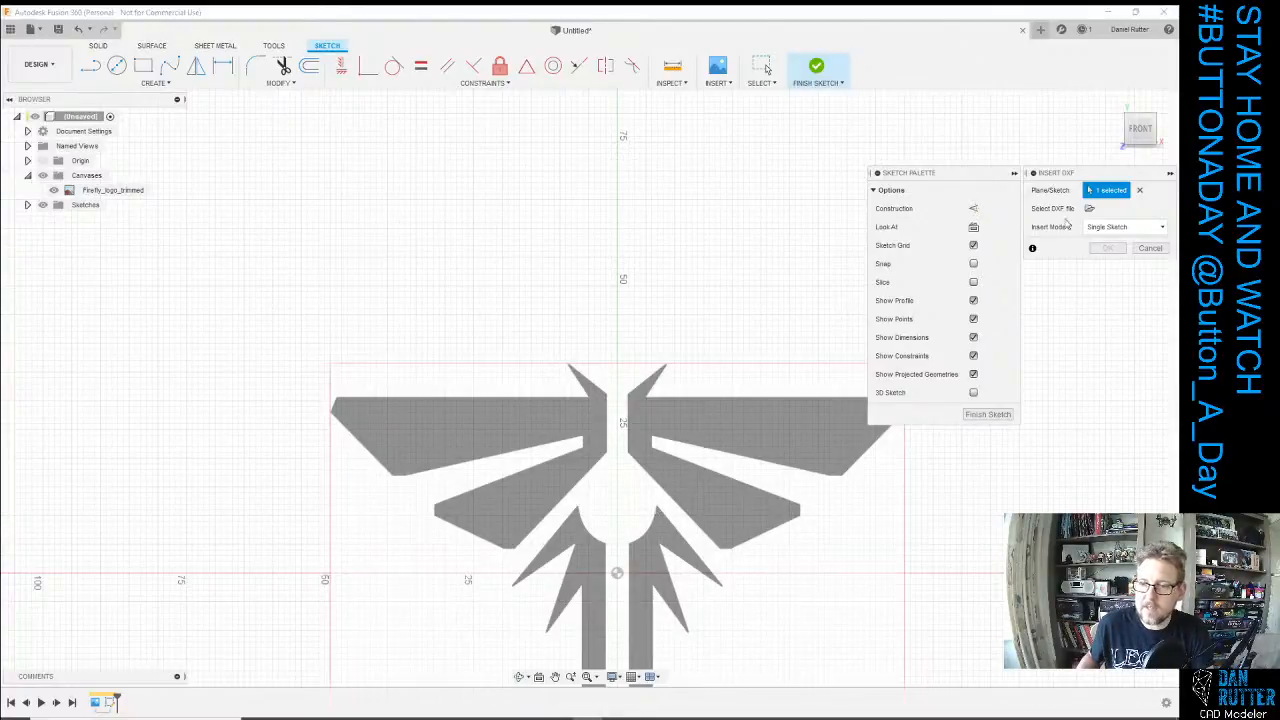
click(1090, 209)
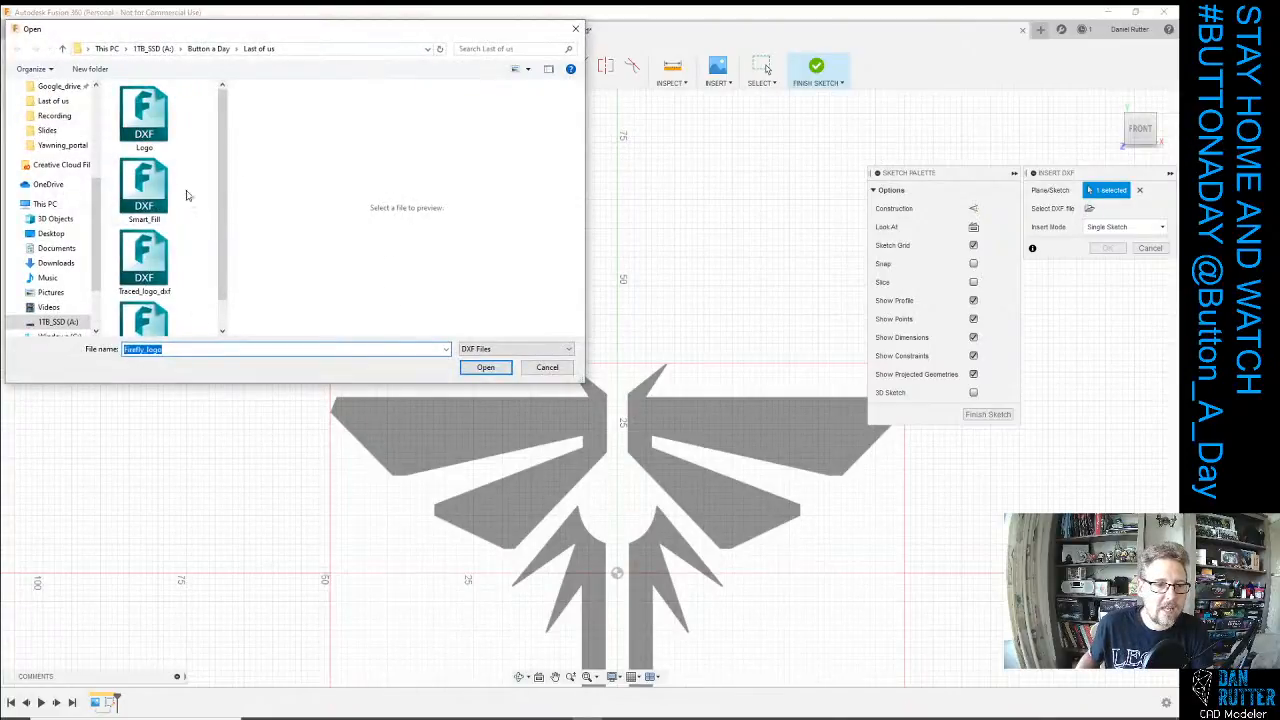
scroll(190, 200, down, 1)
click(142, 257)
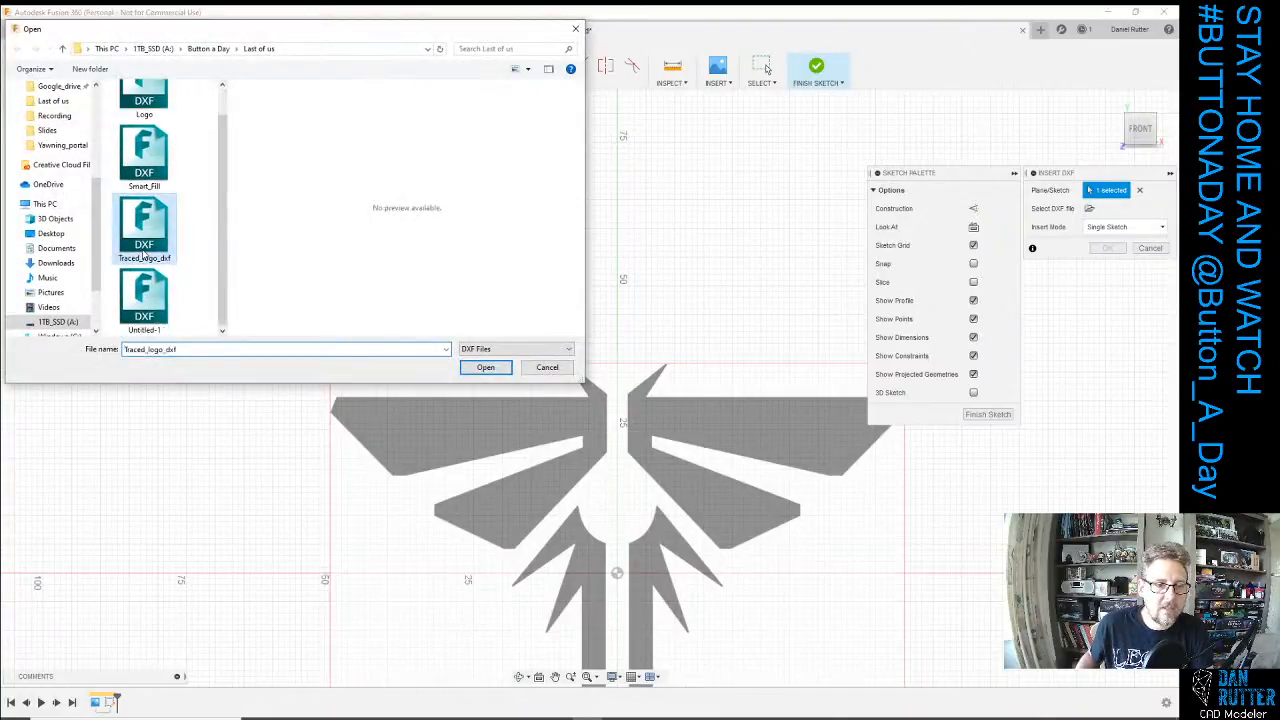
click(485, 368)
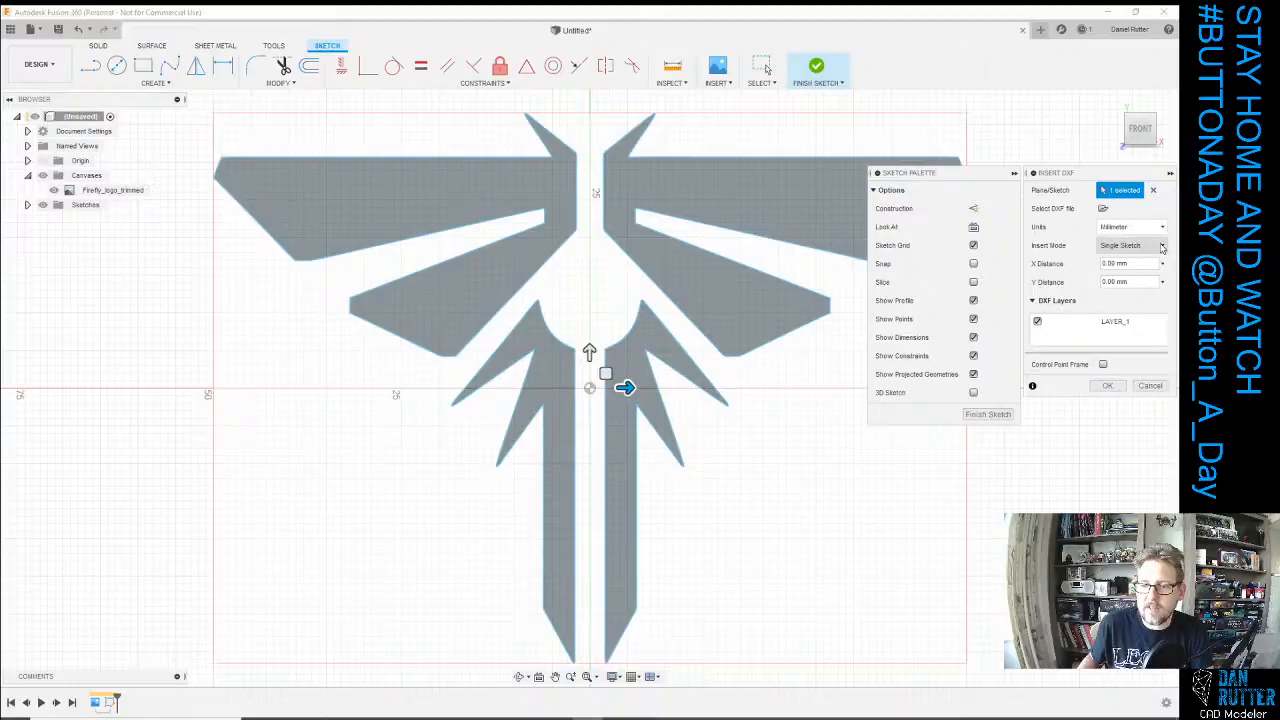
Keep the insert mode at Single Sketch, complete the DXF insertion and finish the sketch.
click(1162, 246)
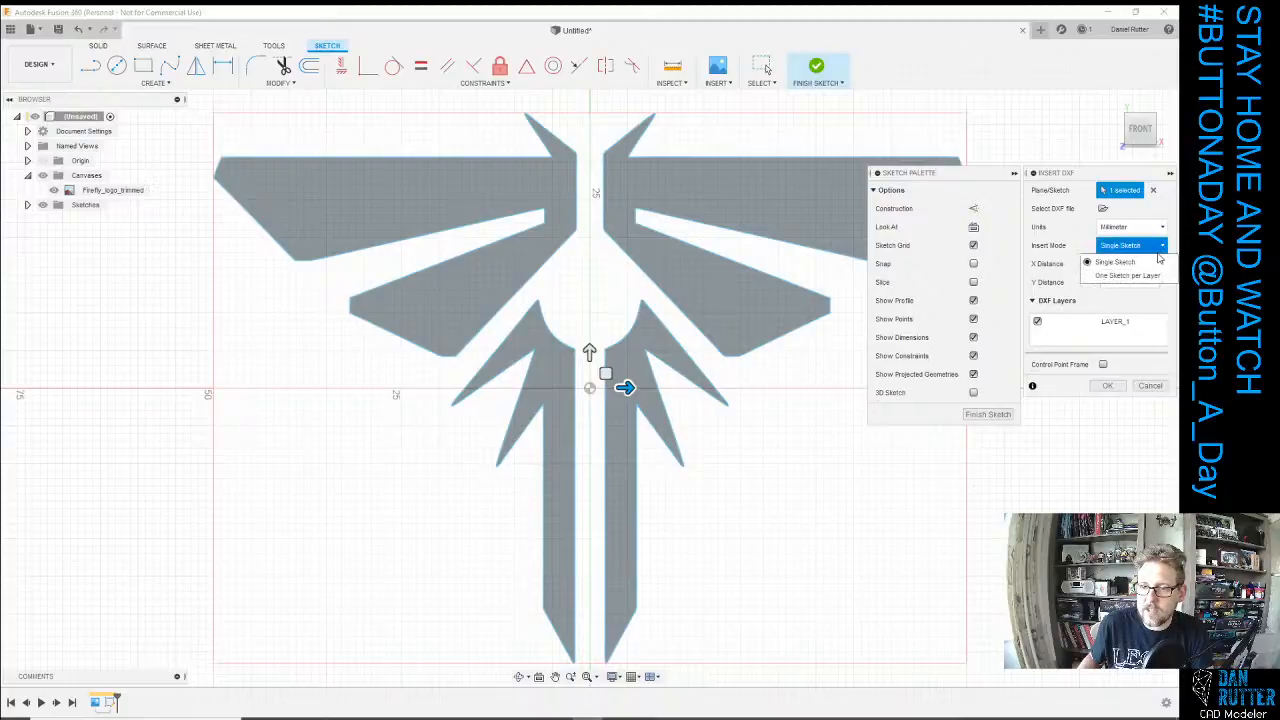
click(1176, 214)
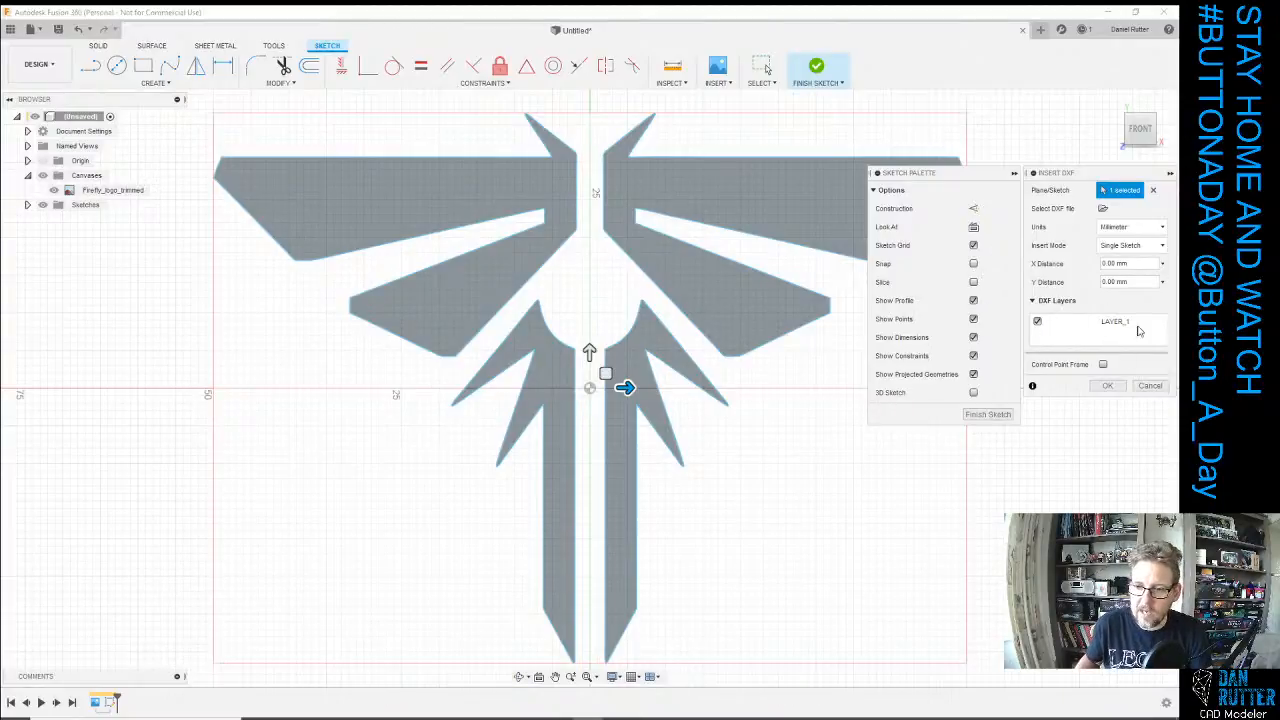
click(1112, 389)
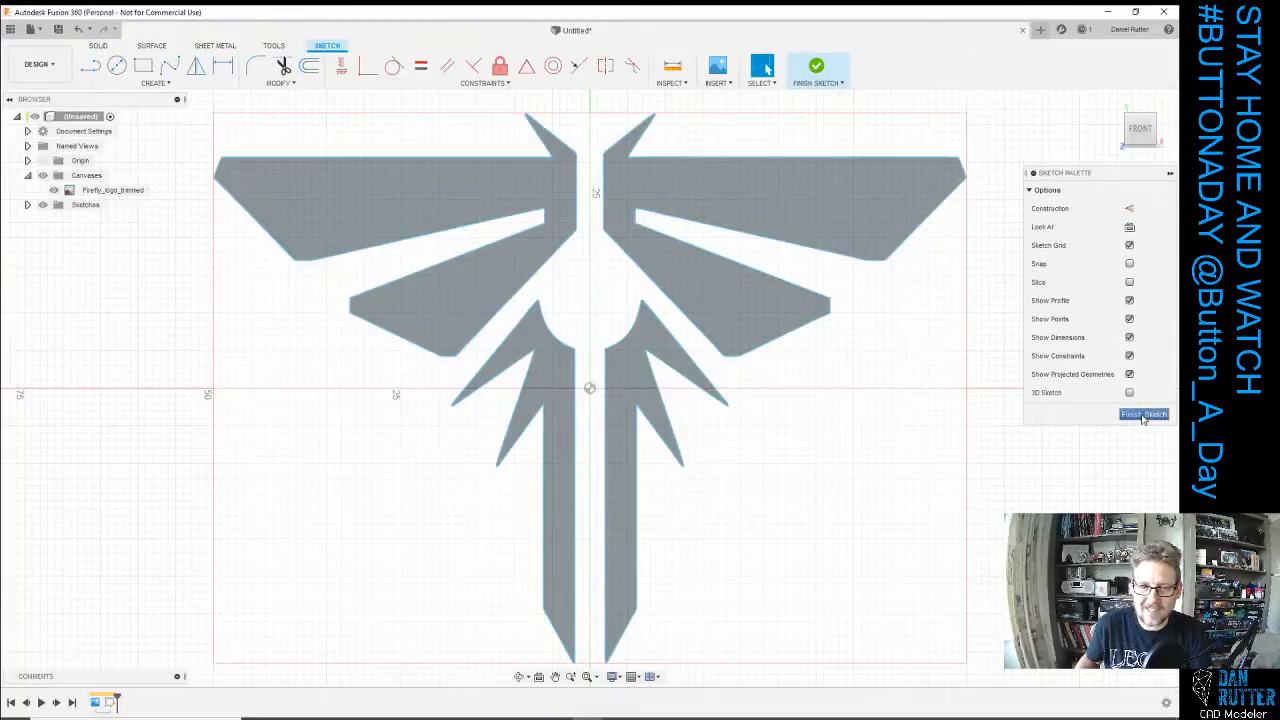
click(1143, 415)
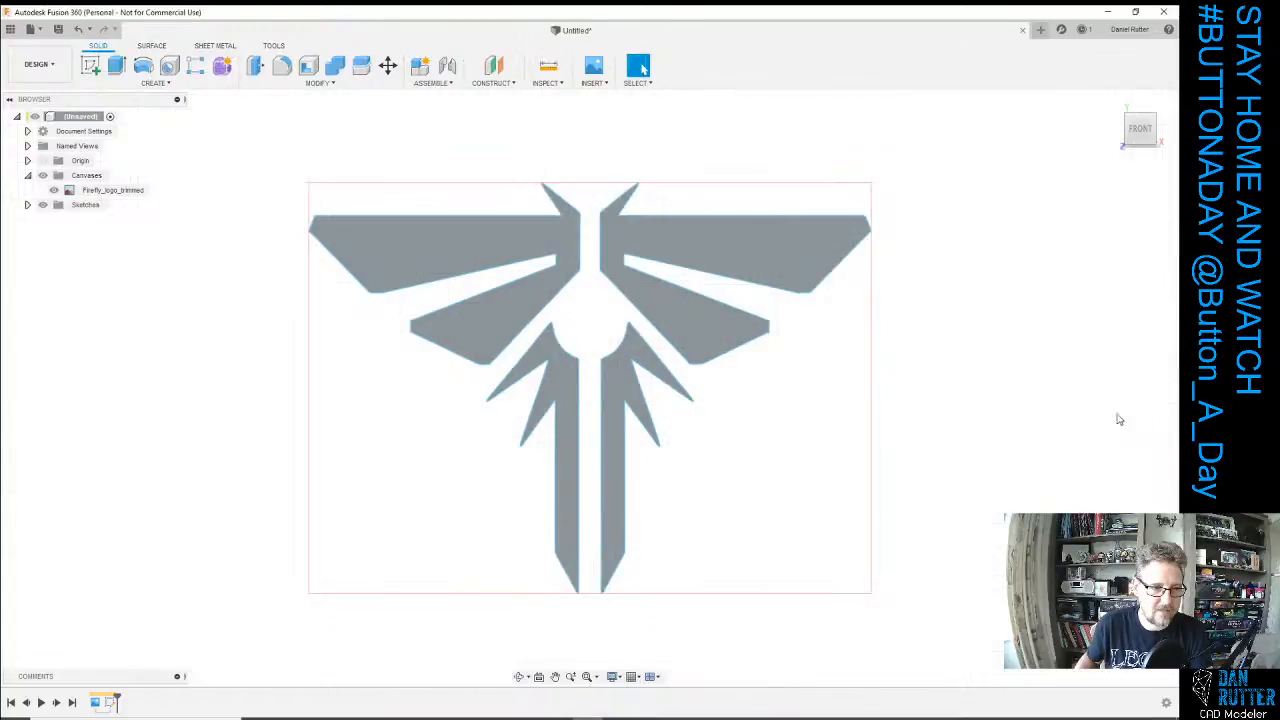
Hide the Firefly_logo_trimmed canvas and extrude all four logo profiles 3 mm as new bodies.
click(54, 190)
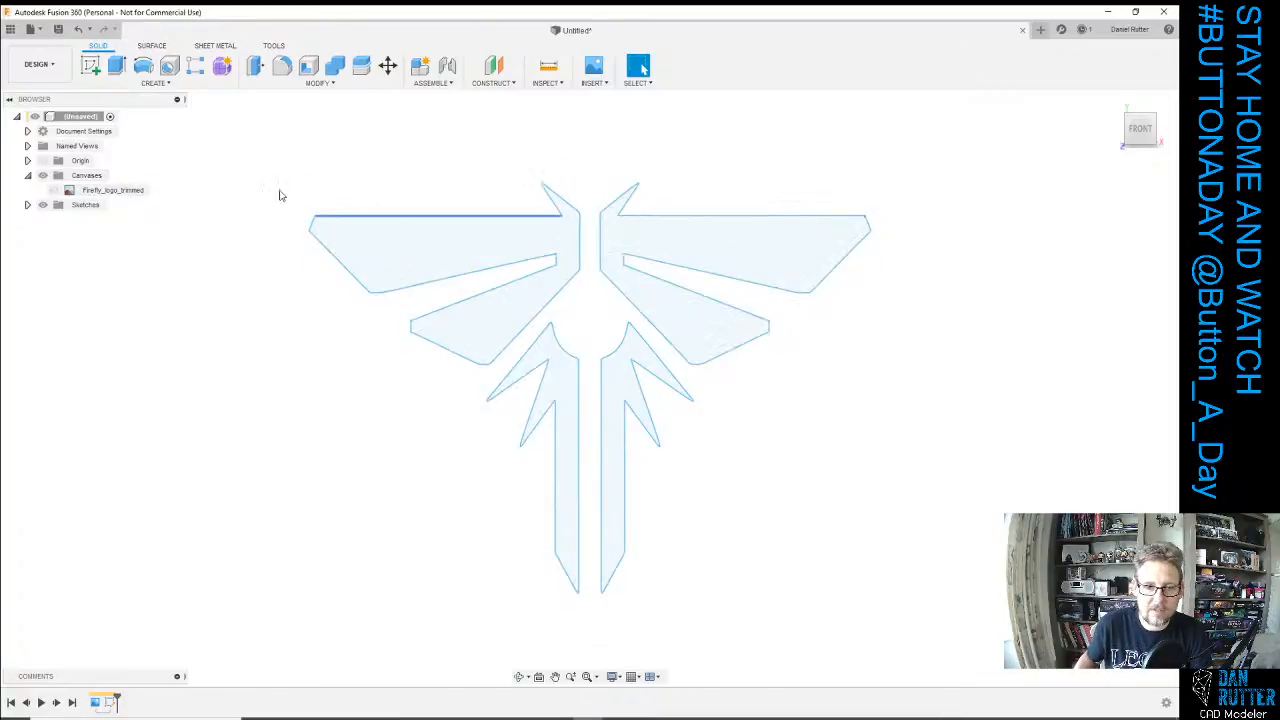
click(116, 65)
click(518, 258)
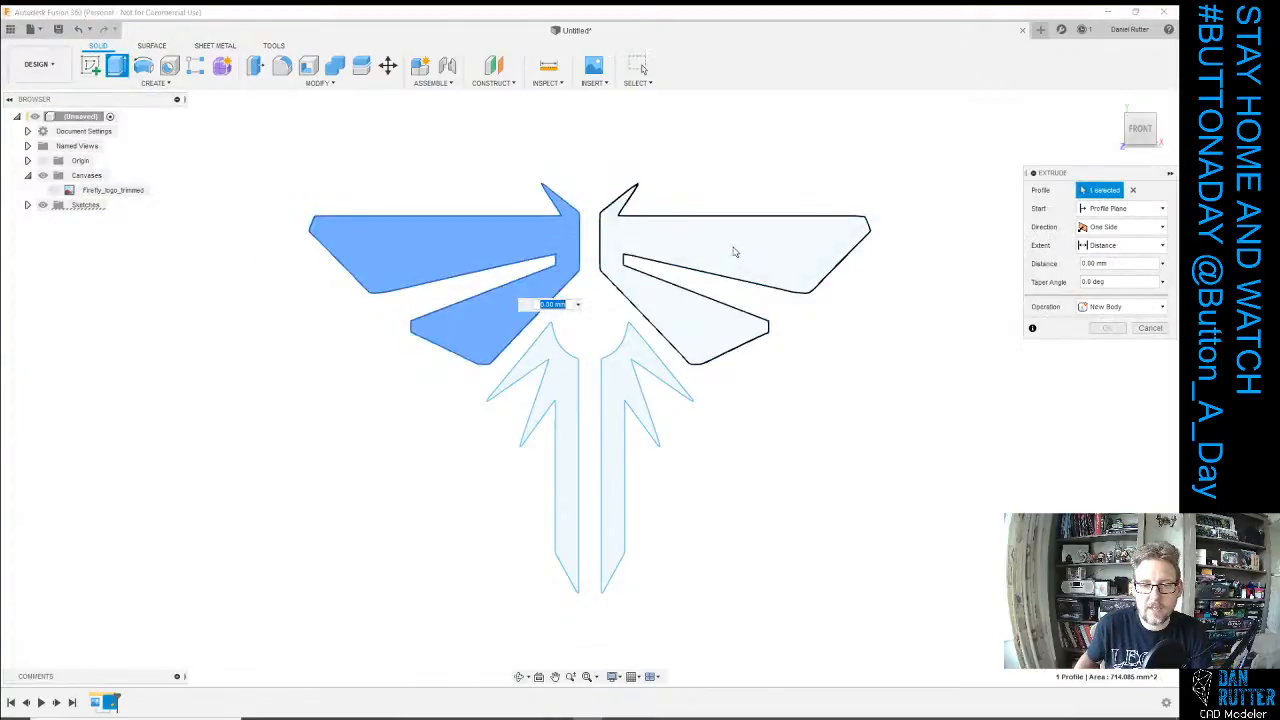
click(734, 251)
click(620, 368)
click(565, 385)
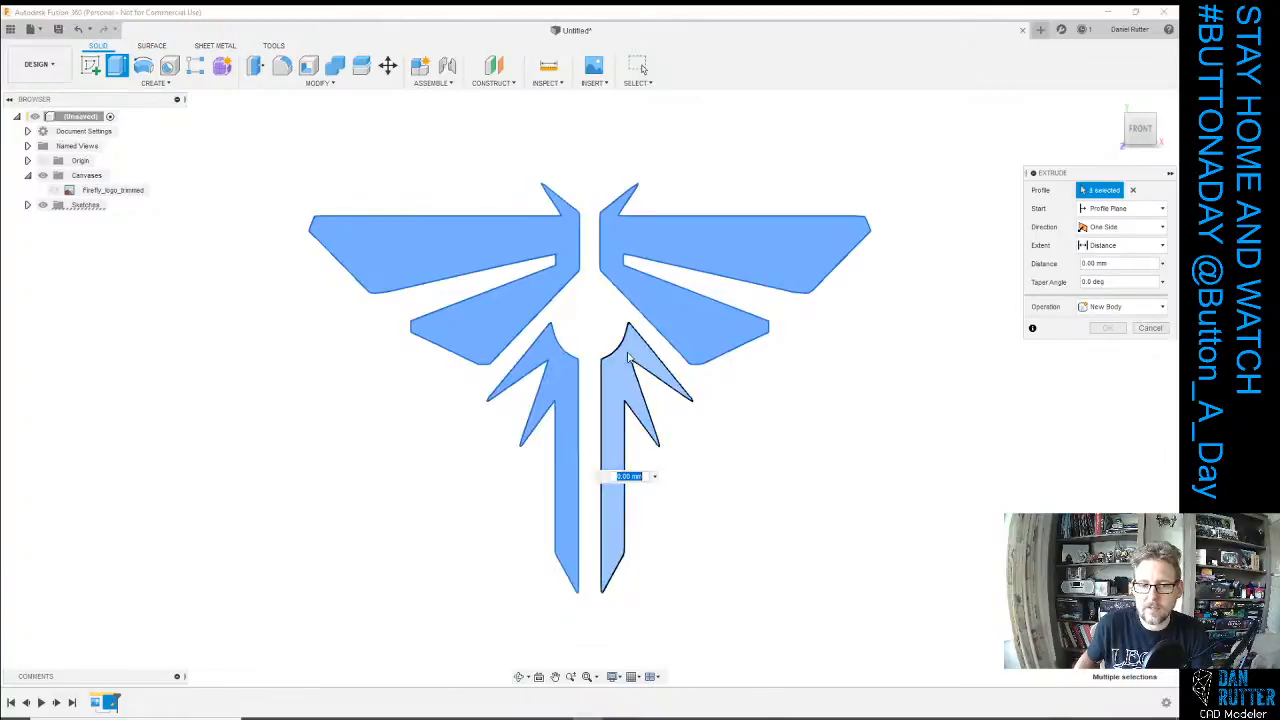
shift+middle_drag(565, 385, 543, 428)
drag(543, 428, 531, 436)
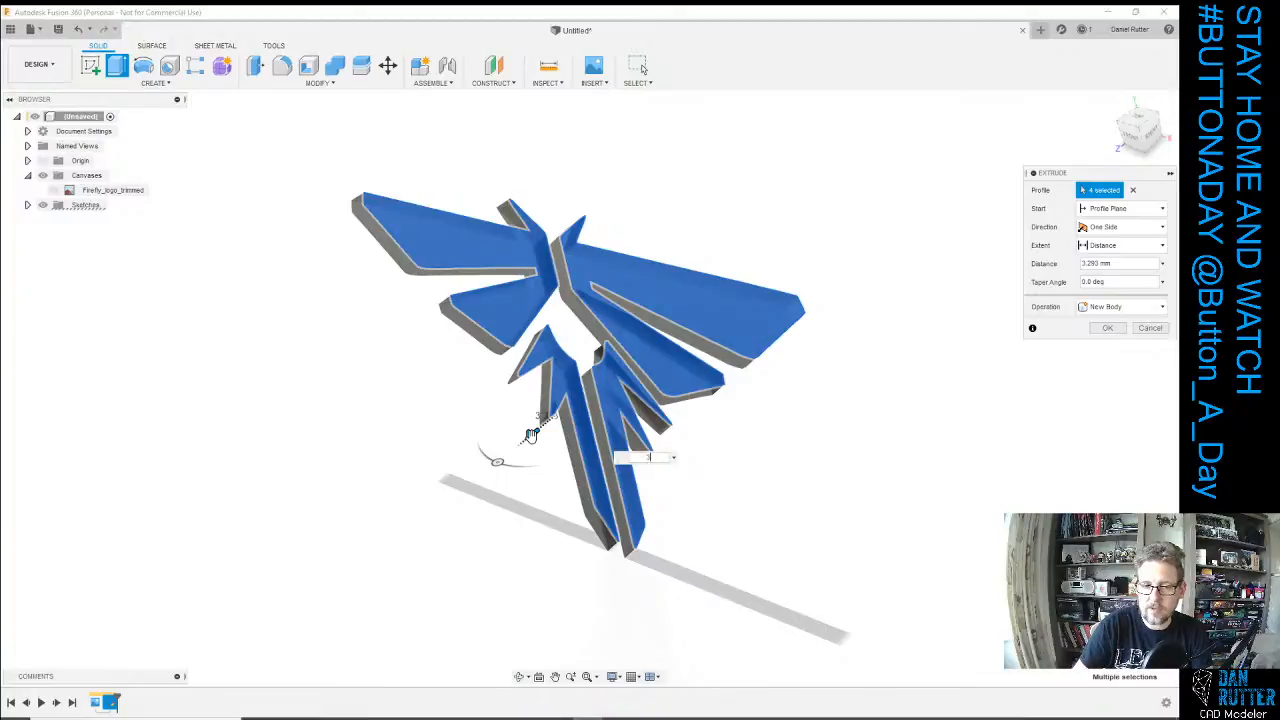
key(Return)
Set the visual style to Shaded with Hidden Edges and inspect the extruded logo from several angles.
shift+middle_drag(634, 405, 650, 466)
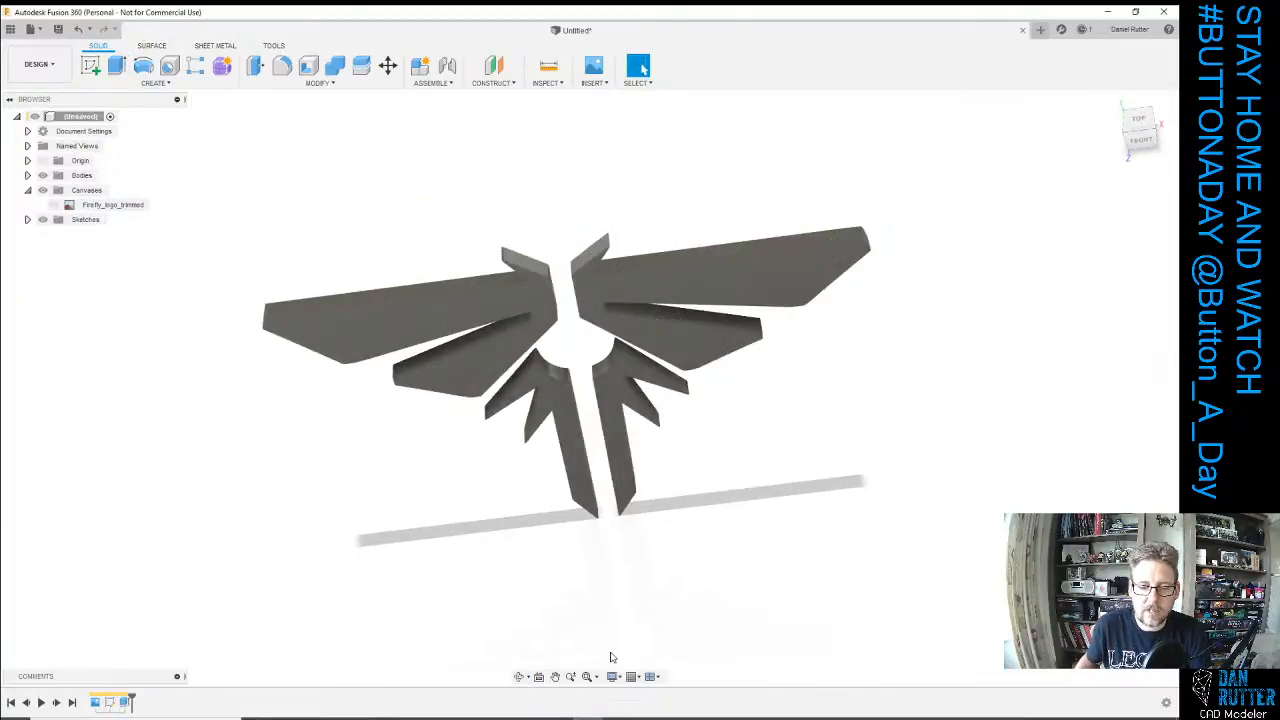
scroll(596, 600, up, 1)
click(597, 678)
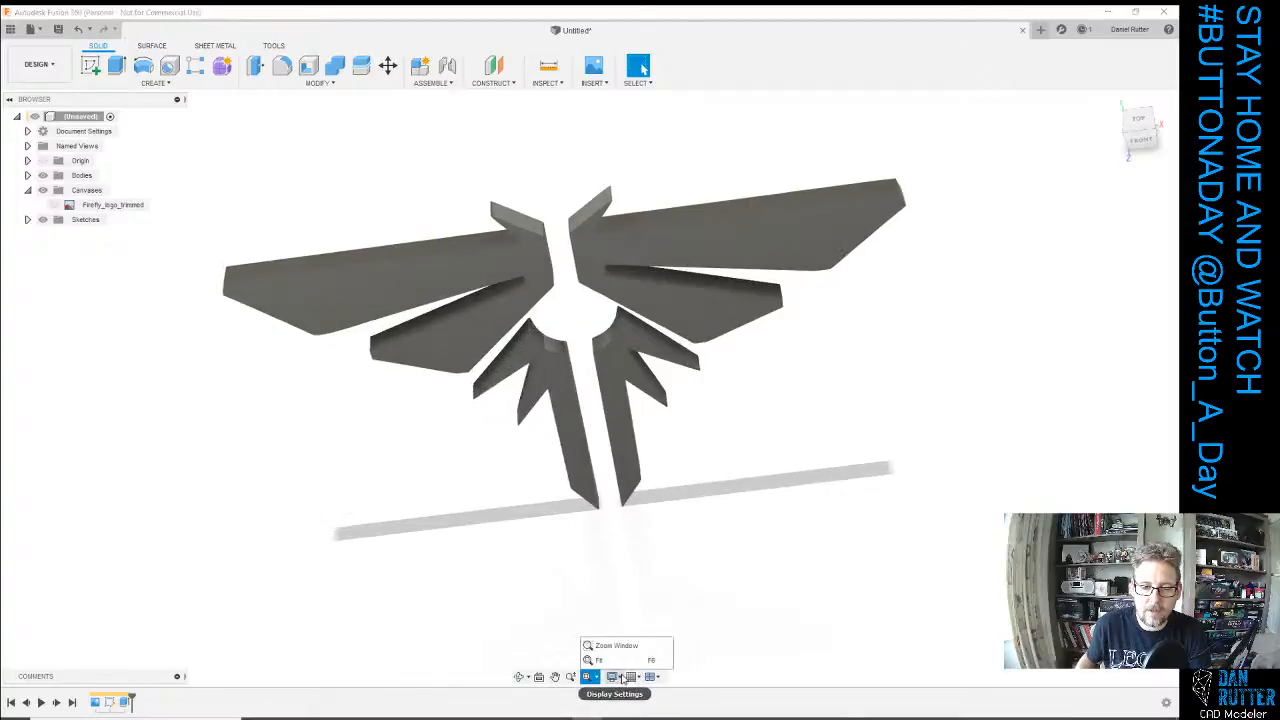
click(613, 678)
mouse_move(707, 565)
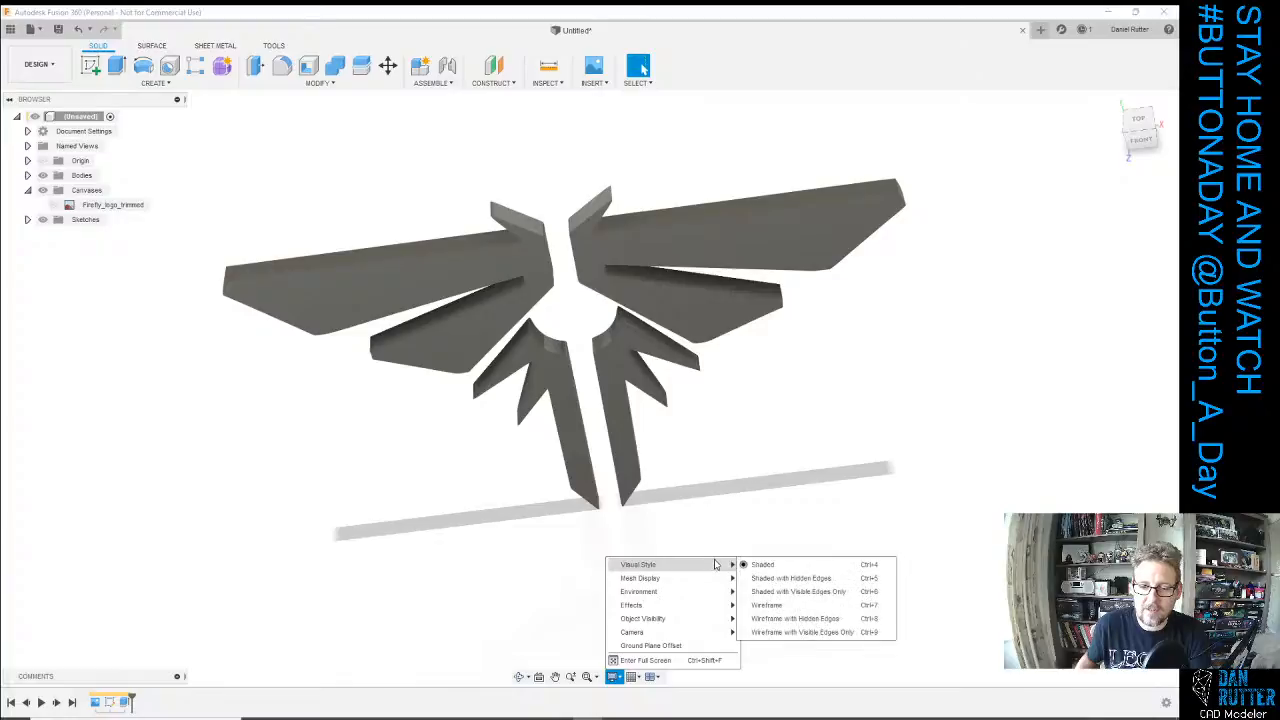
click(834, 580)
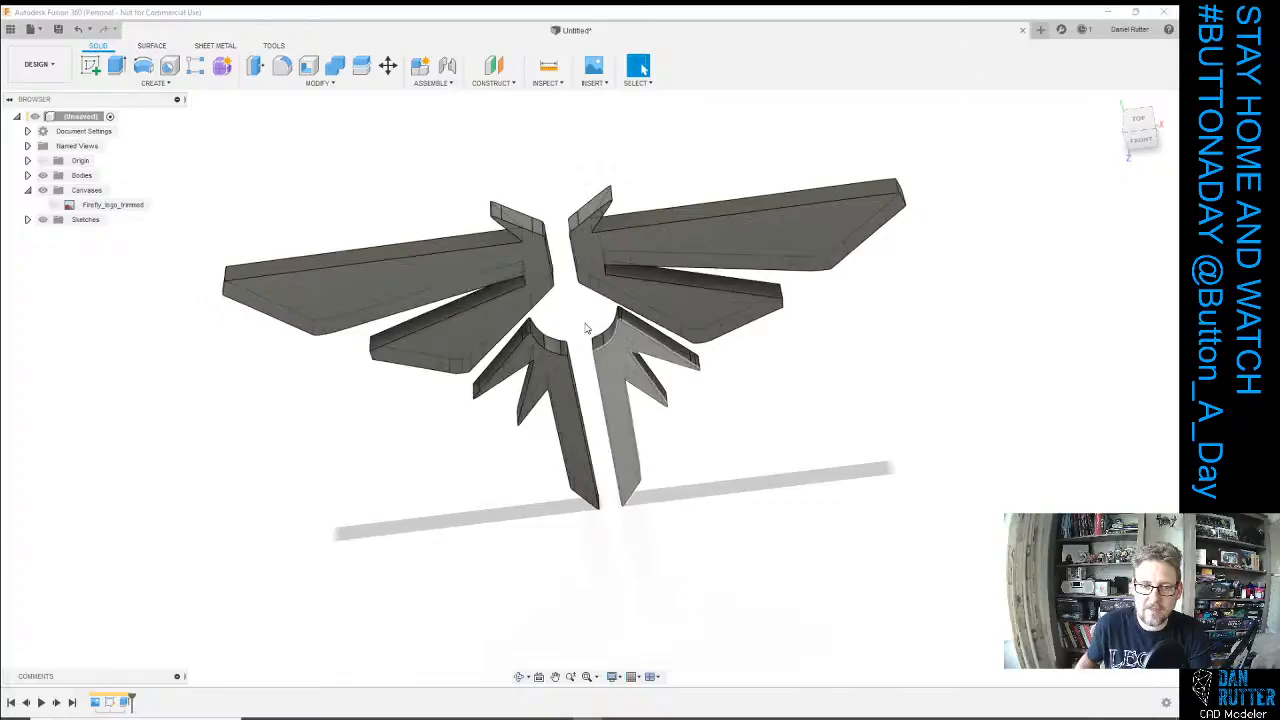
shift+middle_drag(589, 403, 612, 278)
scroll(605, 276, down, 1)
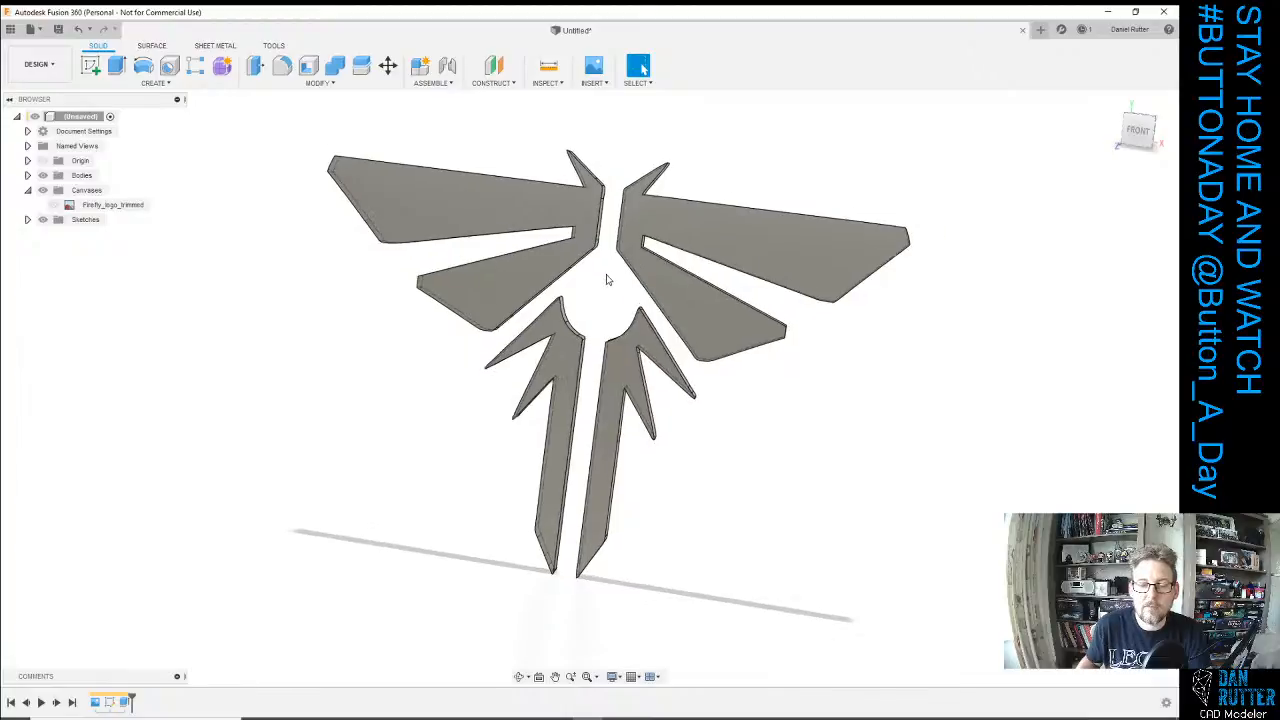
shift+middle_drag(581, 302, 534, 427)
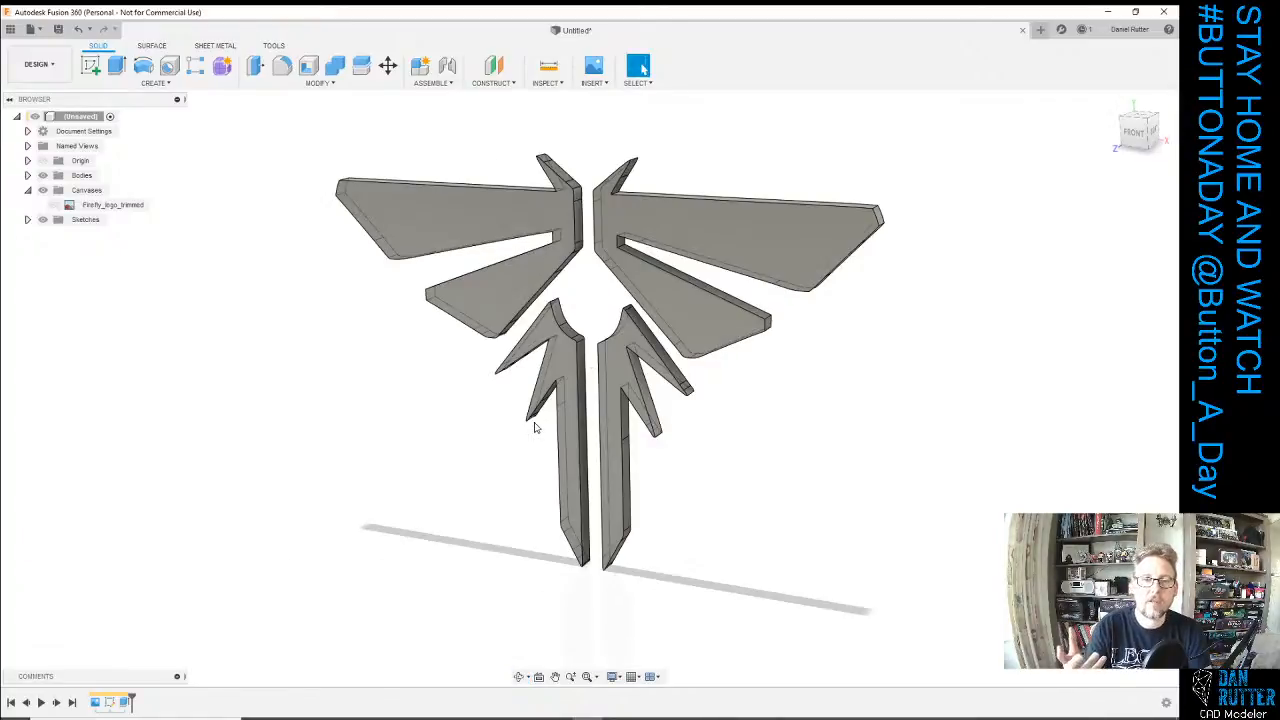